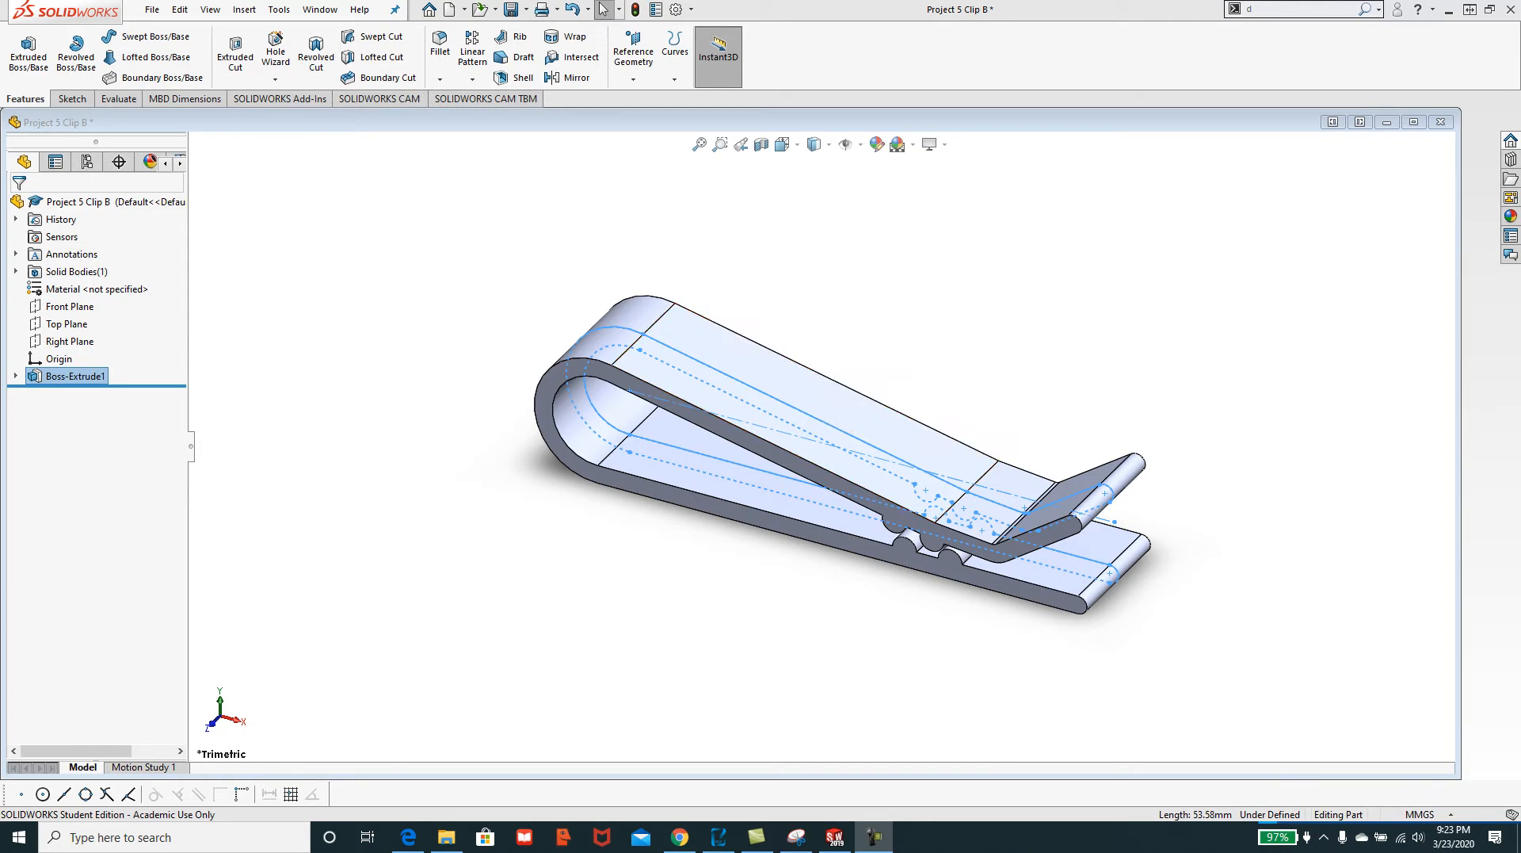
Switch to the PDF book and review the Project 5 closing clip chapter and its dimensioned drawing on page 47.
drag(1520, 127, 1061, 71)
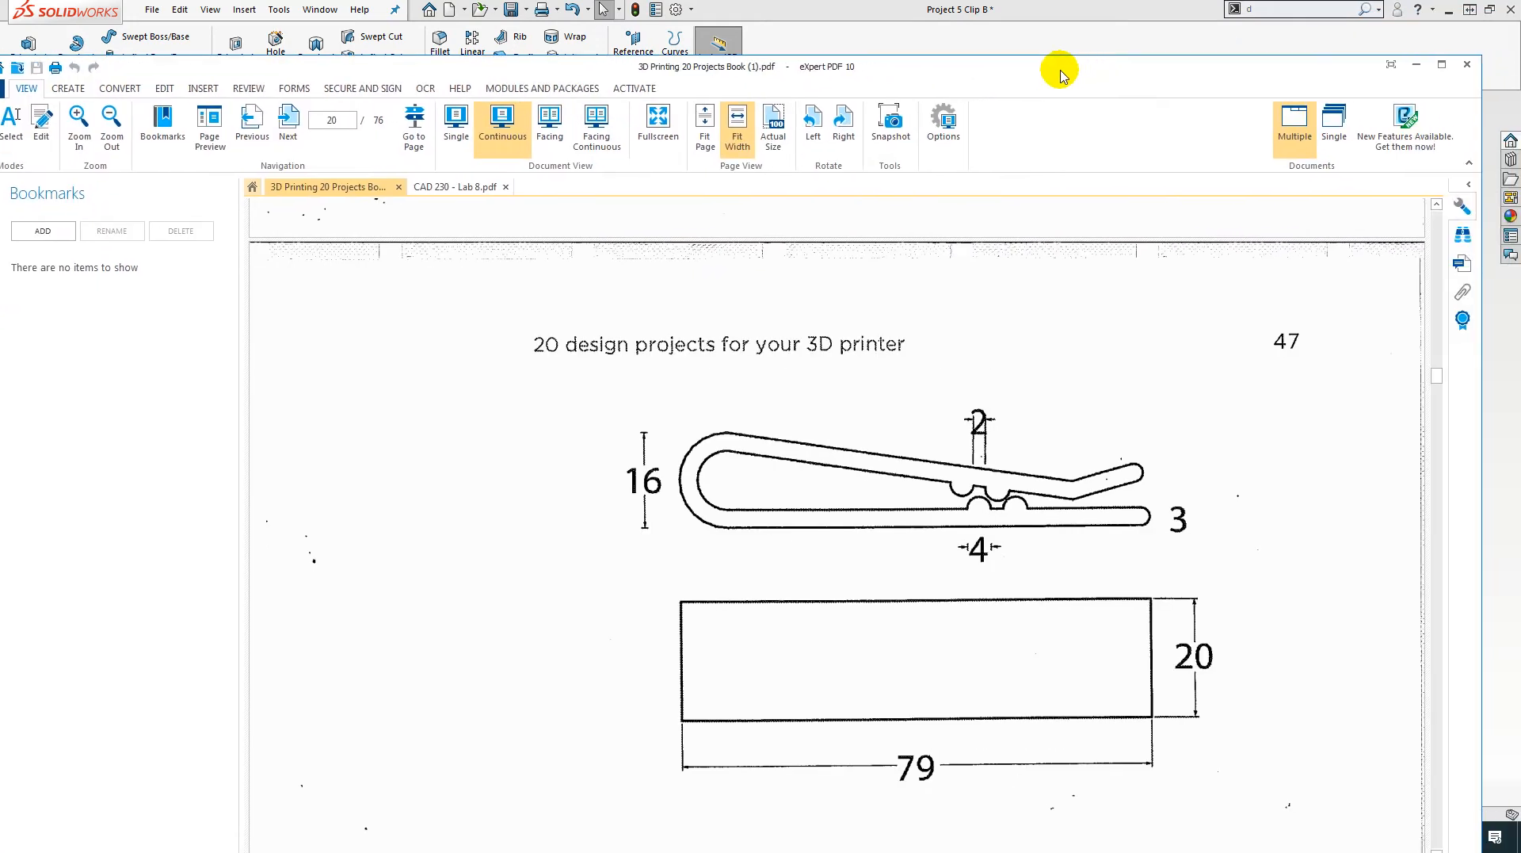
scroll(1107, 509, up, 10)
scroll(1109, 515, up, 15)
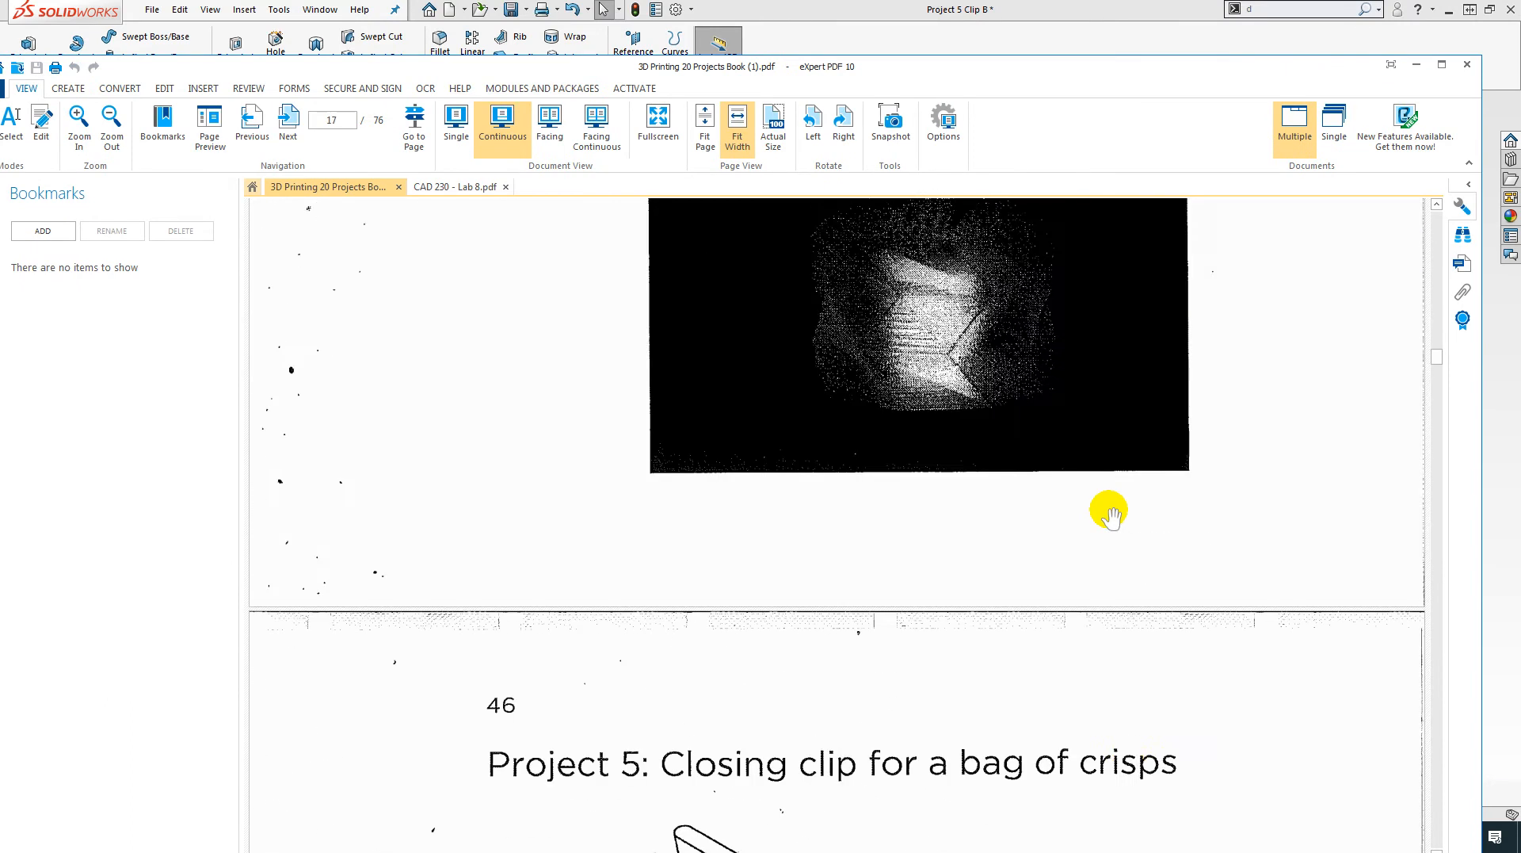
scroll(1110, 512, down, 5)
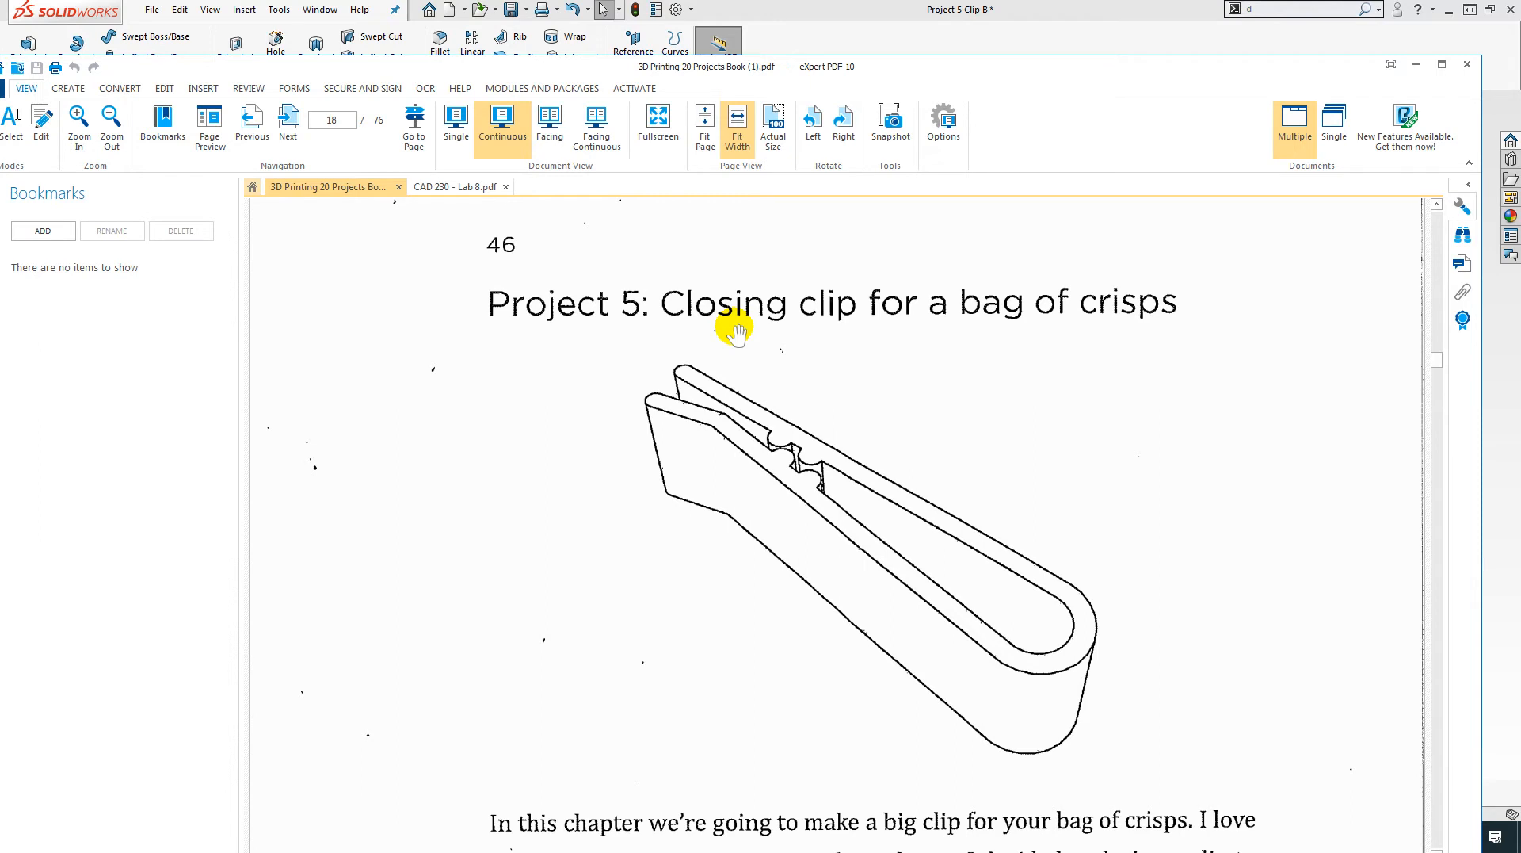
scroll(735, 331, down, 2)
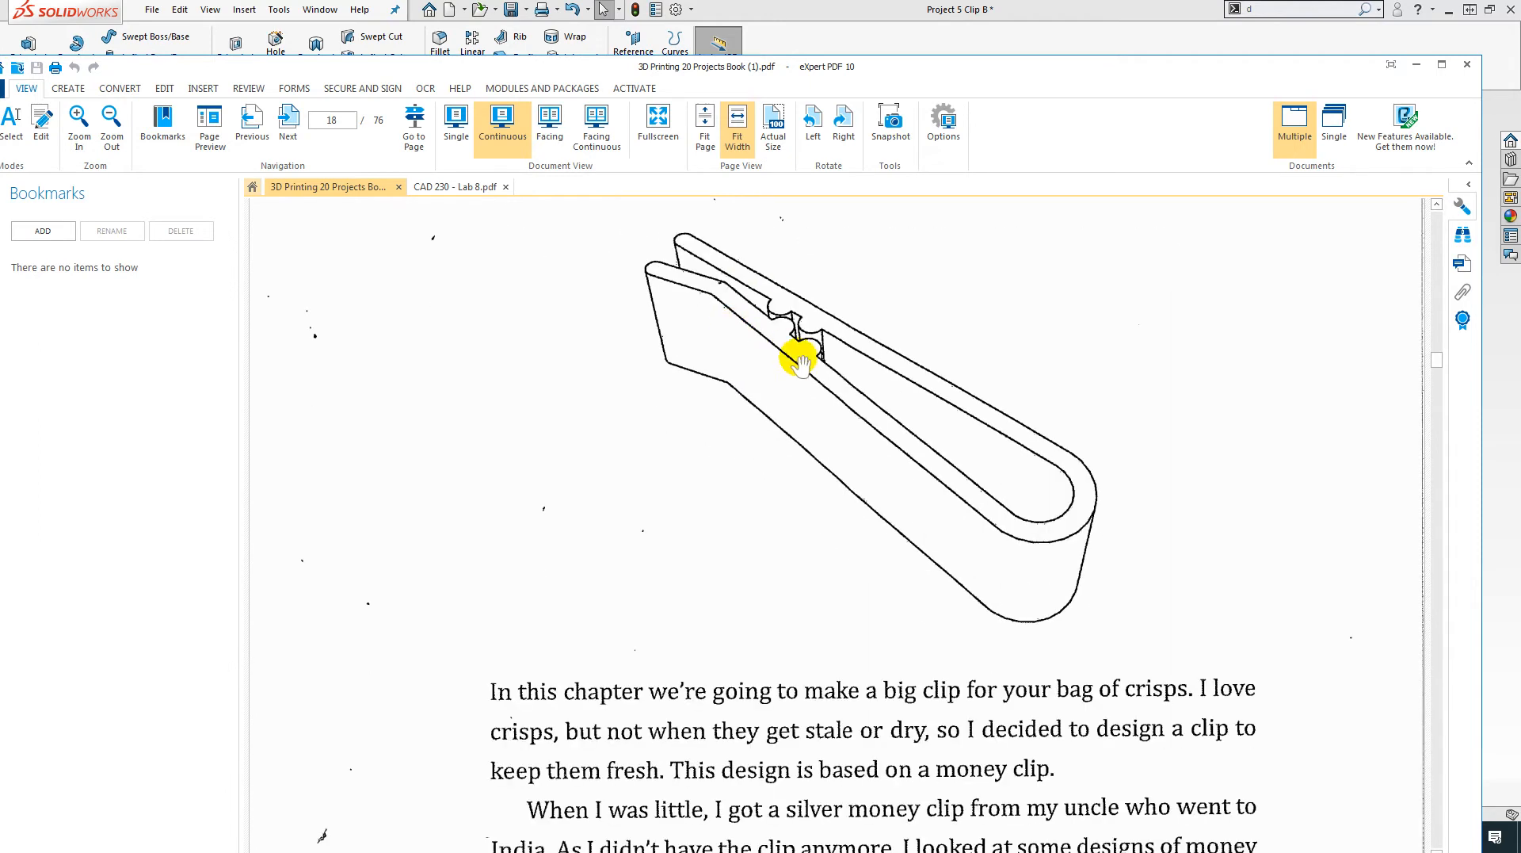
scroll(796, 357, down, 5)
scroll(797, 357, down, 1)
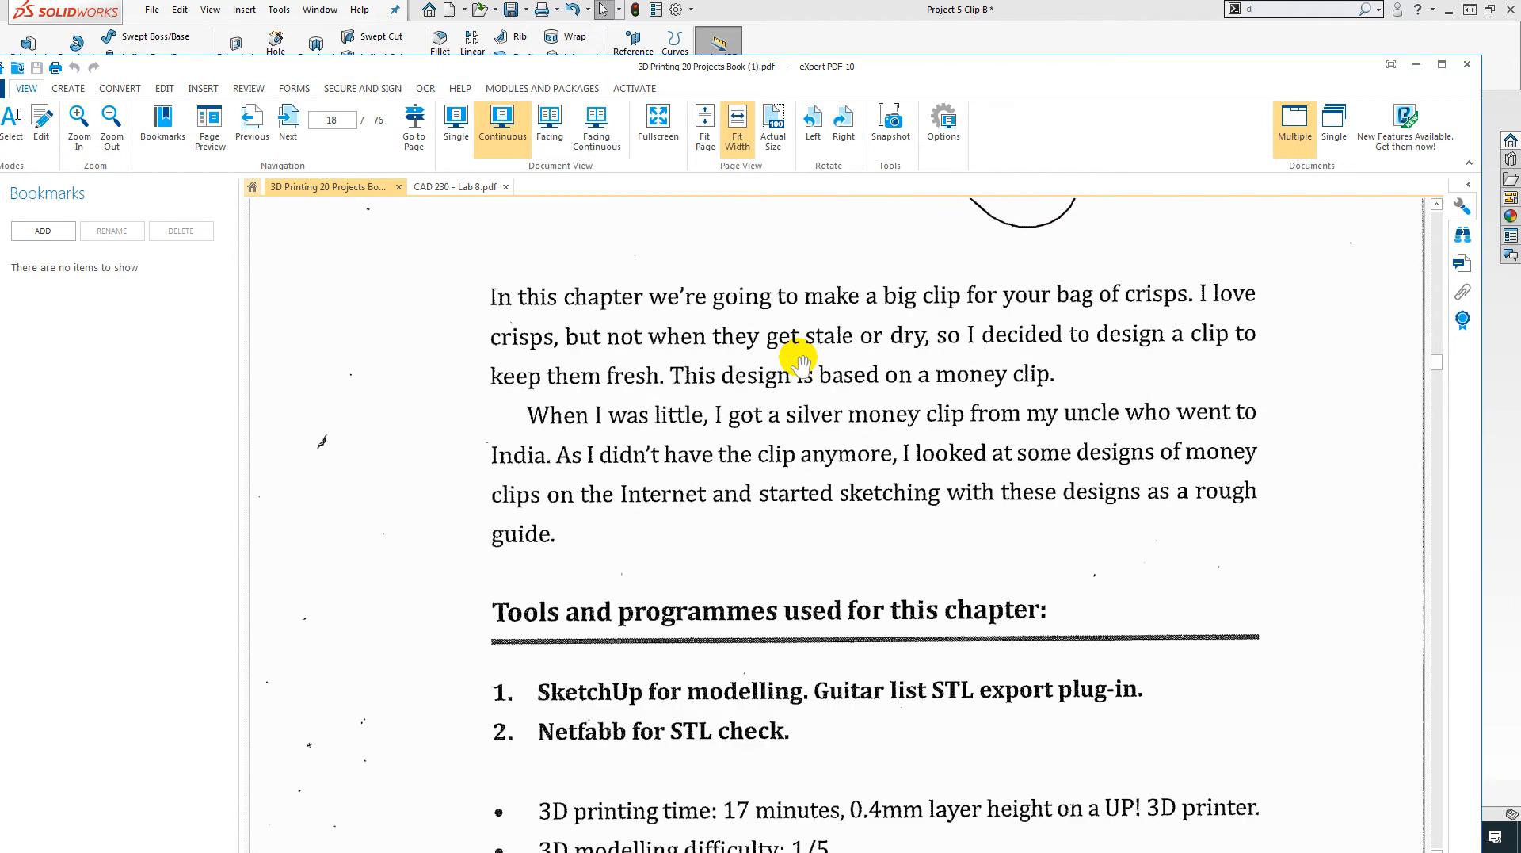
scroll(799, 360, up, 8)
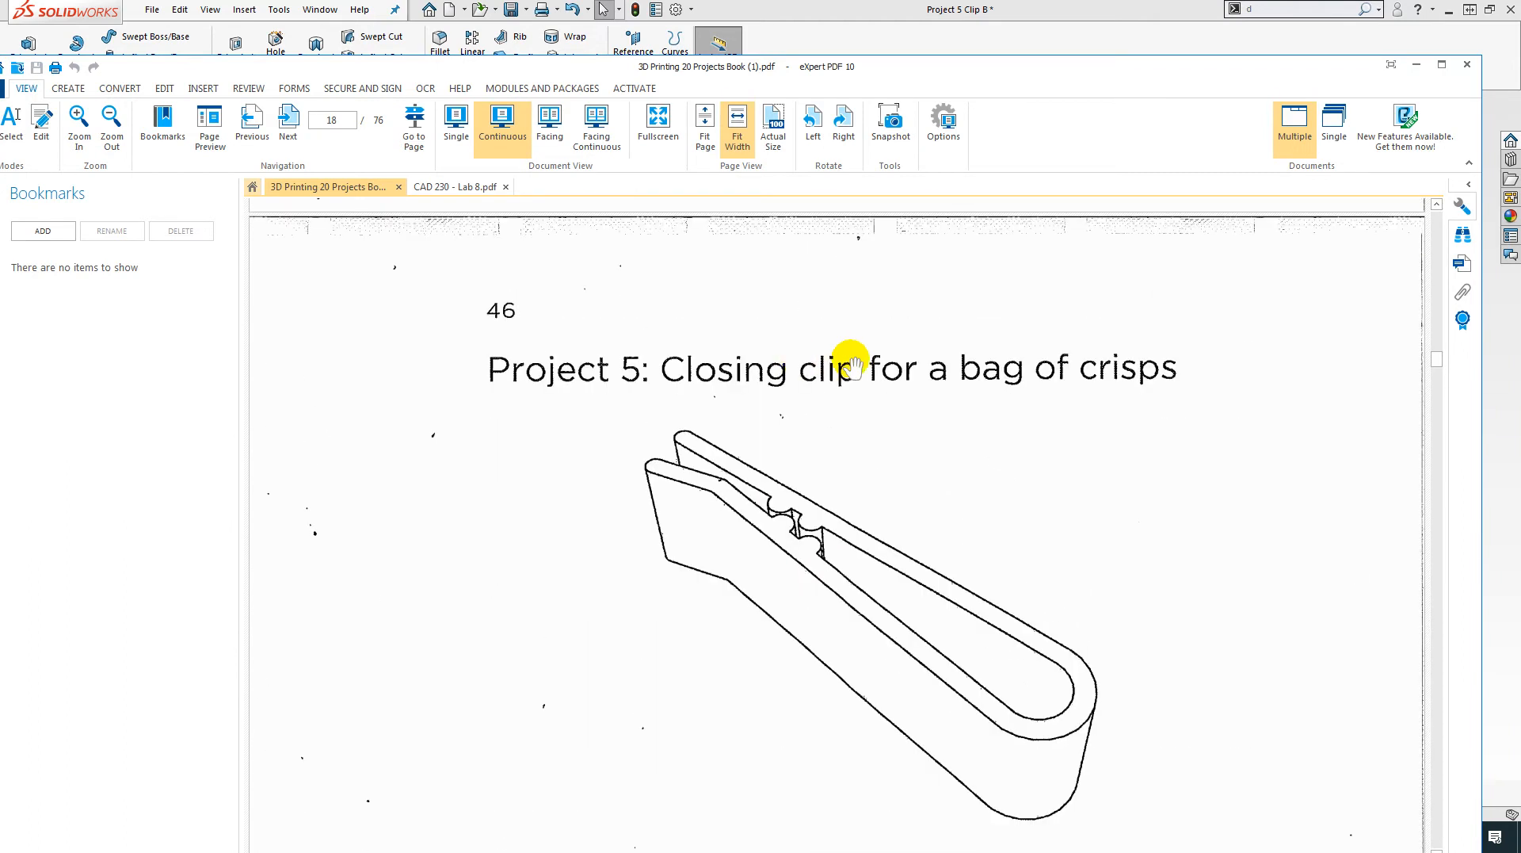
scroll(851, 363, down, 5)
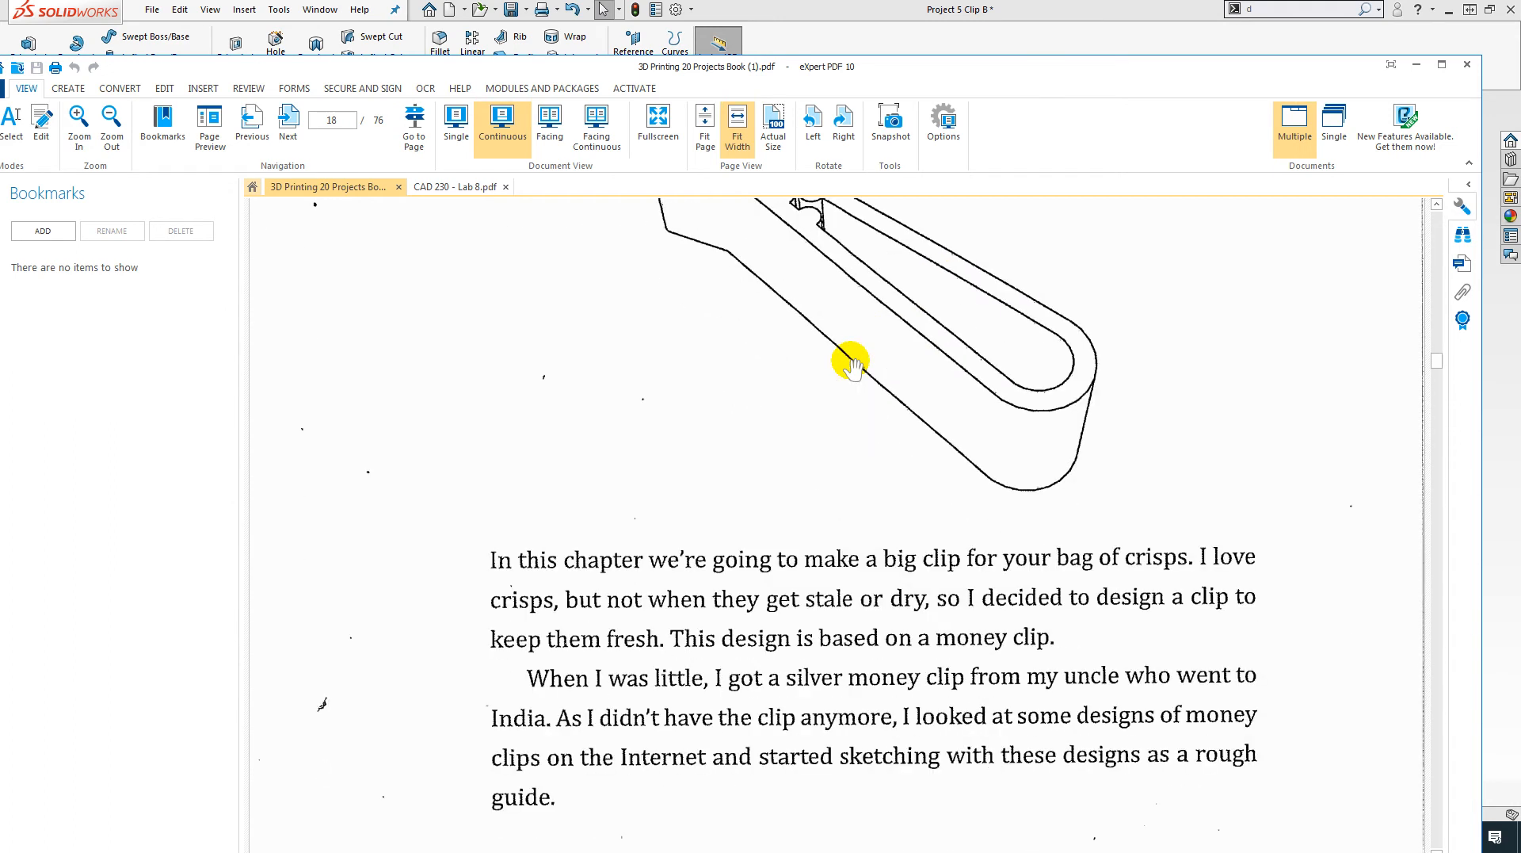
scroll(850, 363, down, 2)
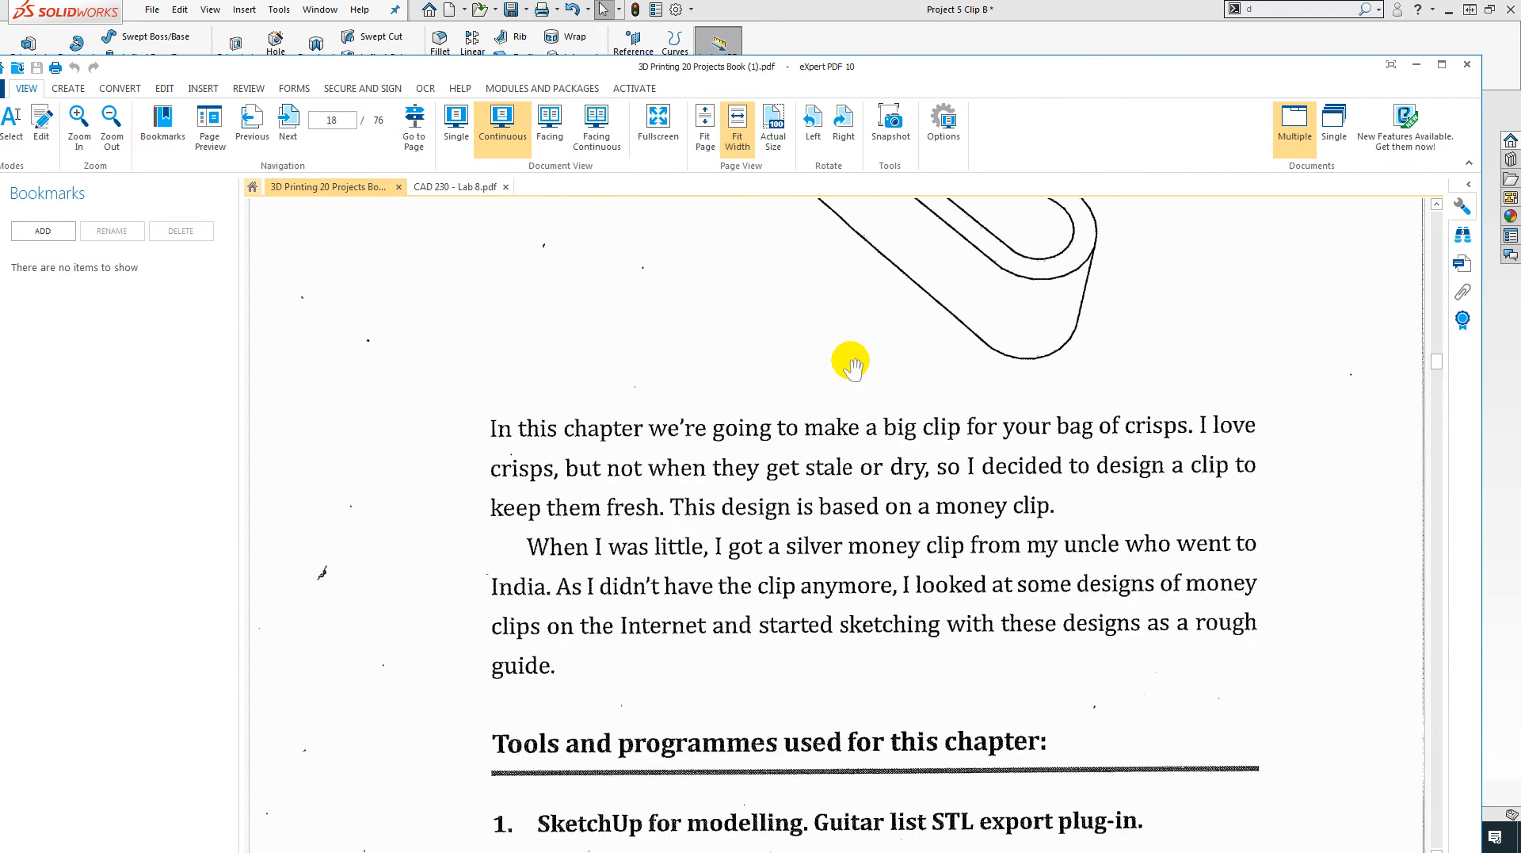
scroll(851, 363, down, 20)
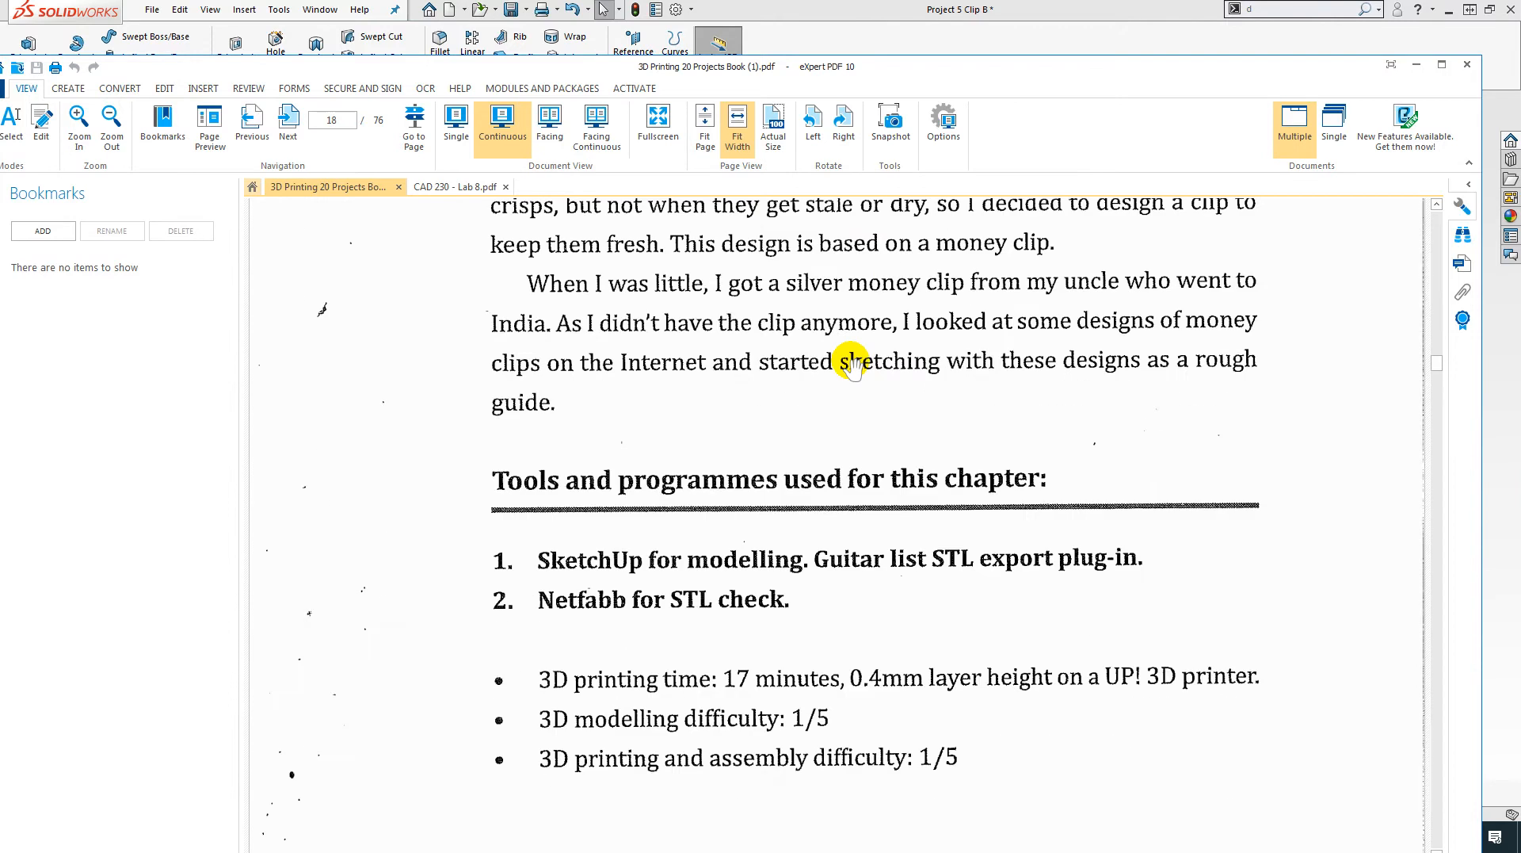
scroll(853, 370, down, 20)
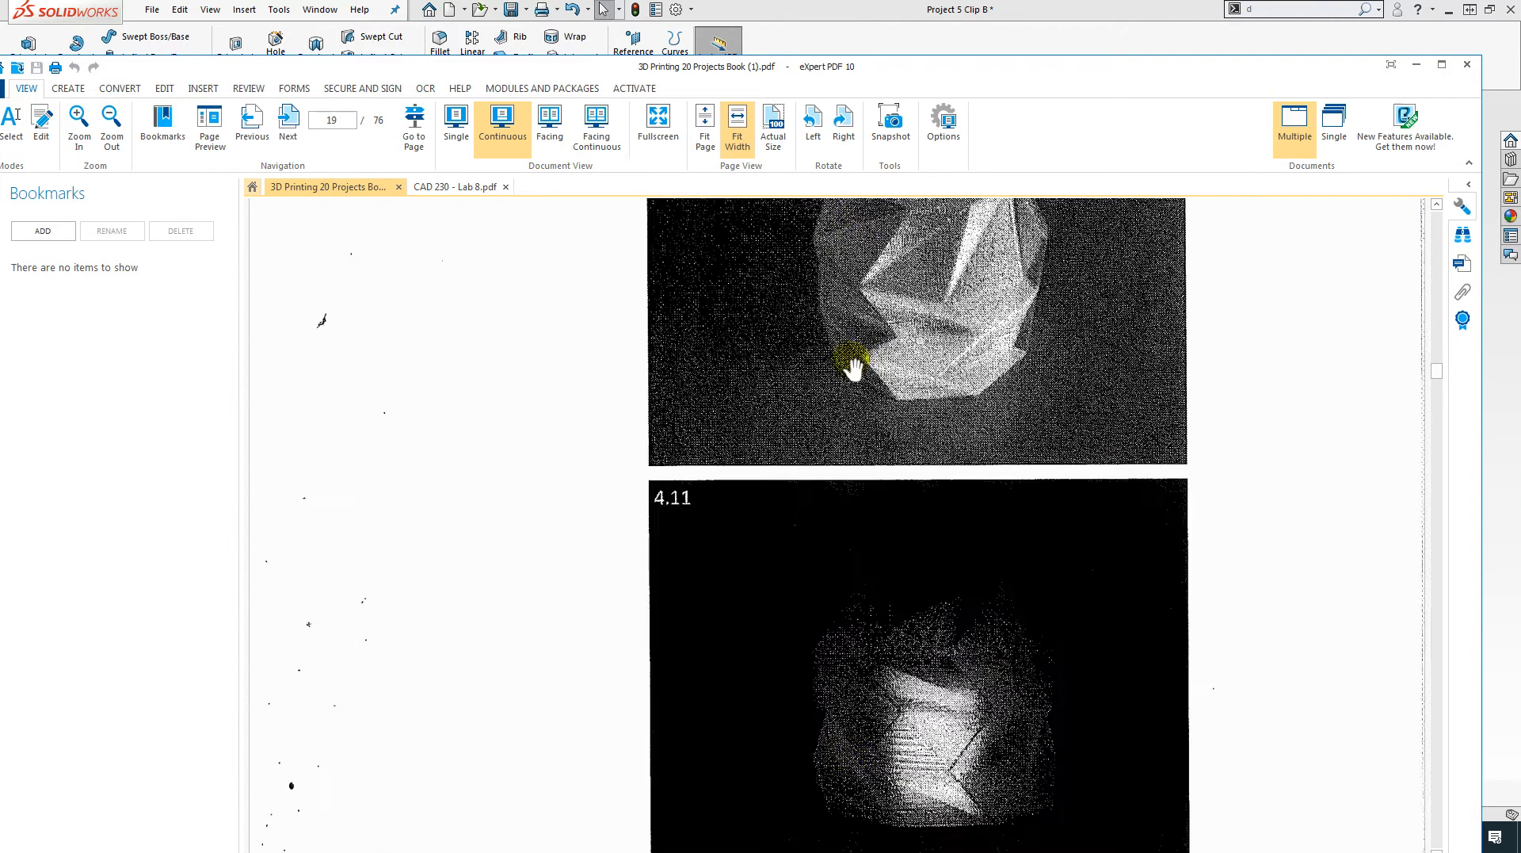
scroll(853, 366, up, 3)
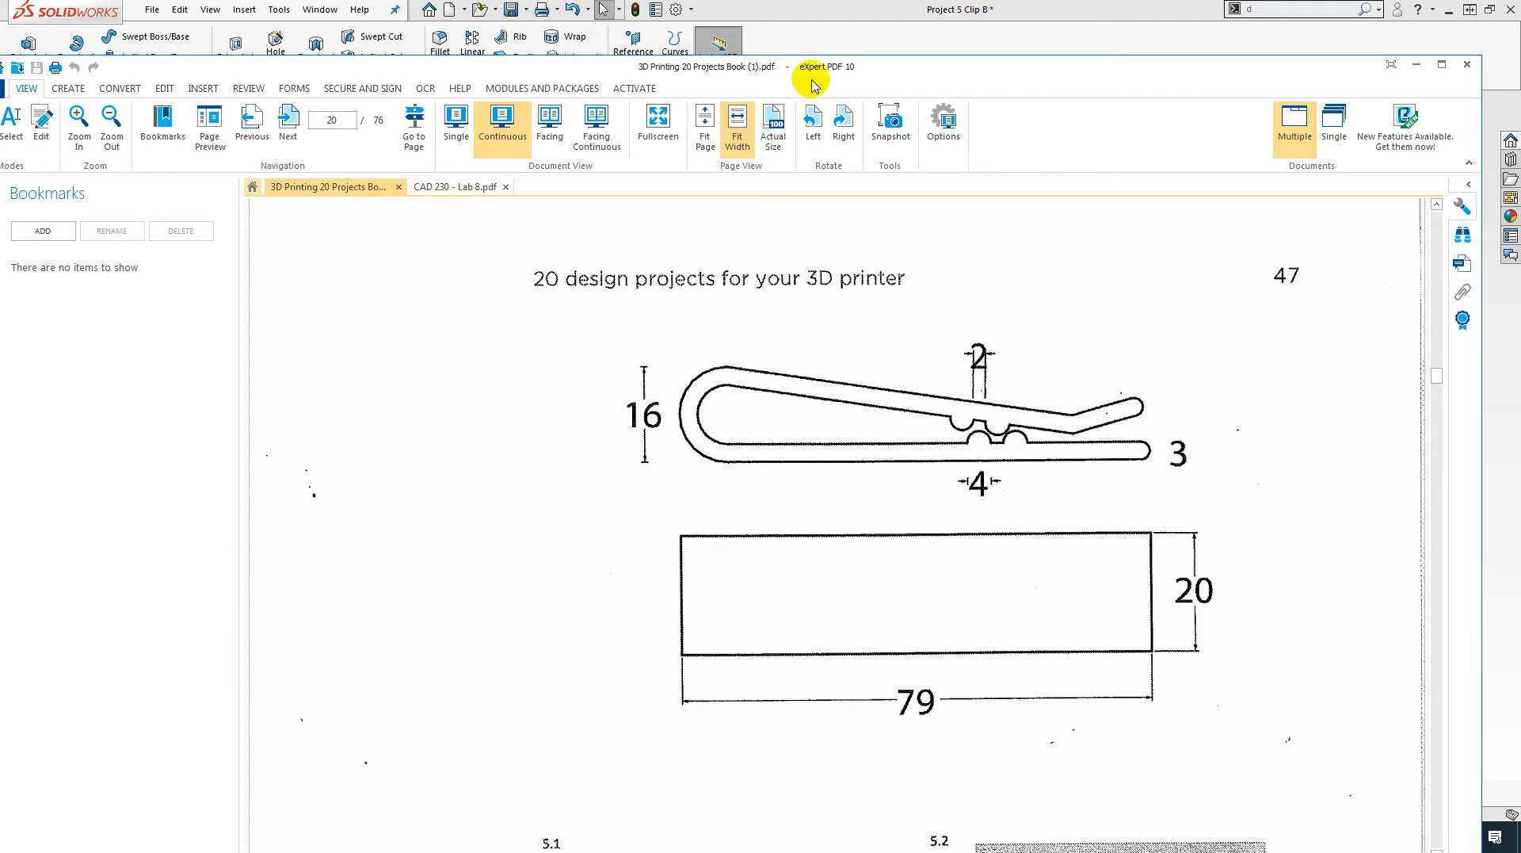
Switch back to SOLIDWORKS, restore its window from full screen and reposition it over the PDF.
click(799, 11)
click(1490, 9)
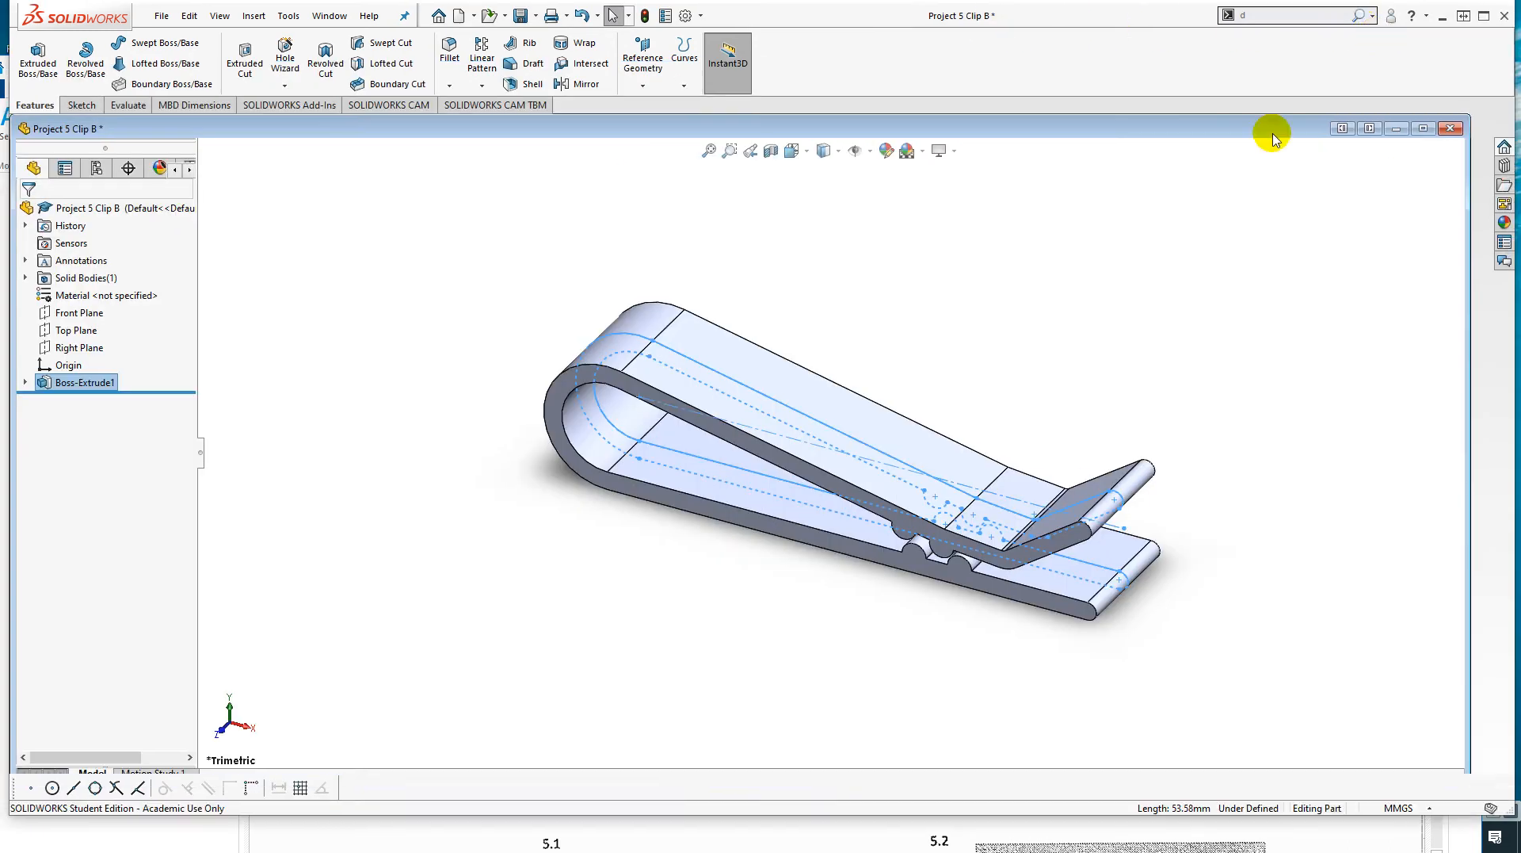
drag(1358, 35, 797, 18)
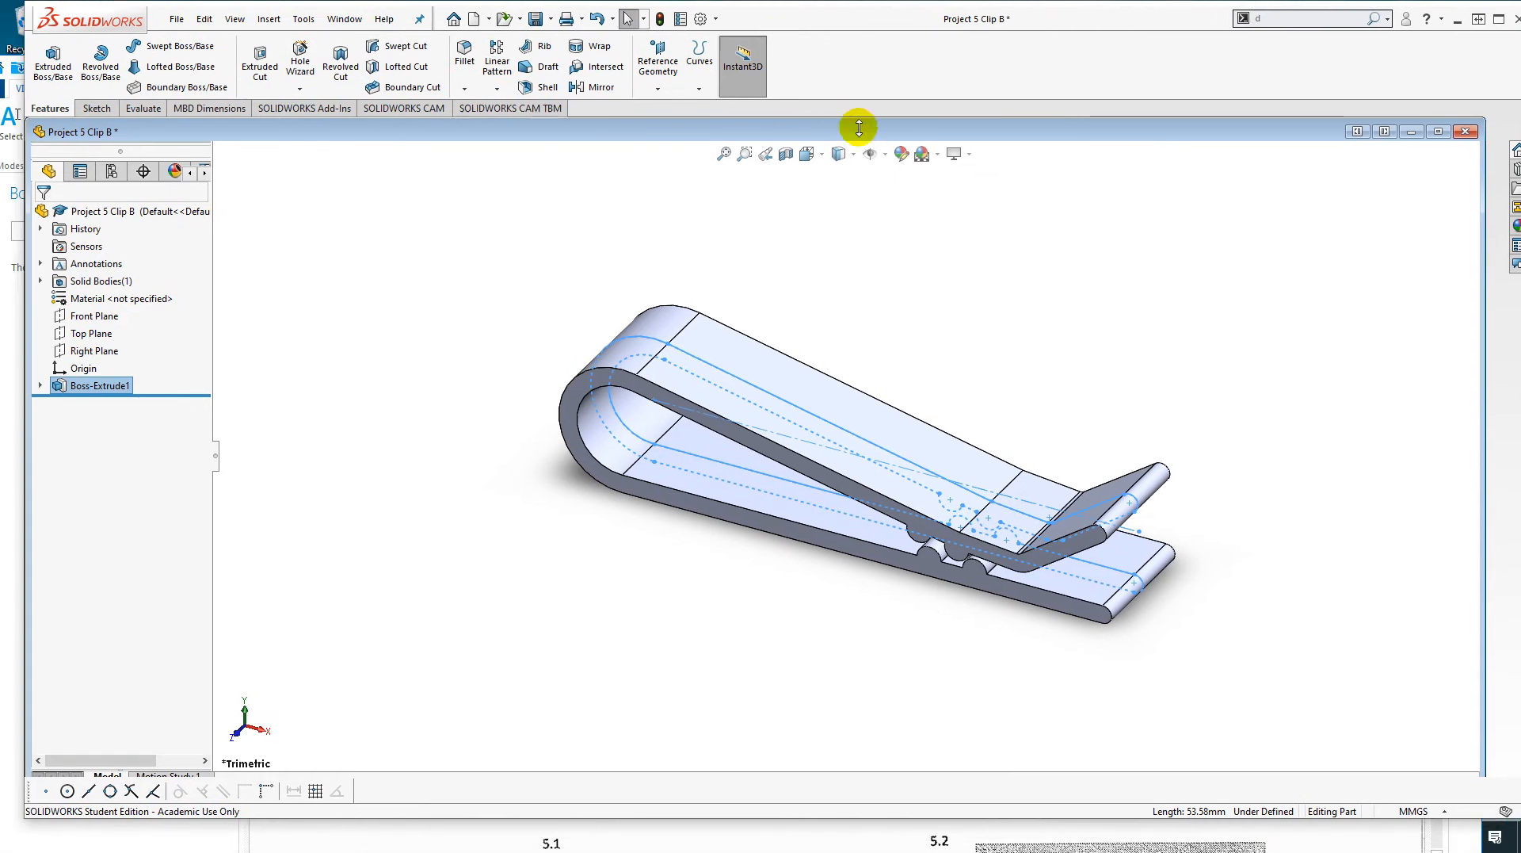
click(176, 18)
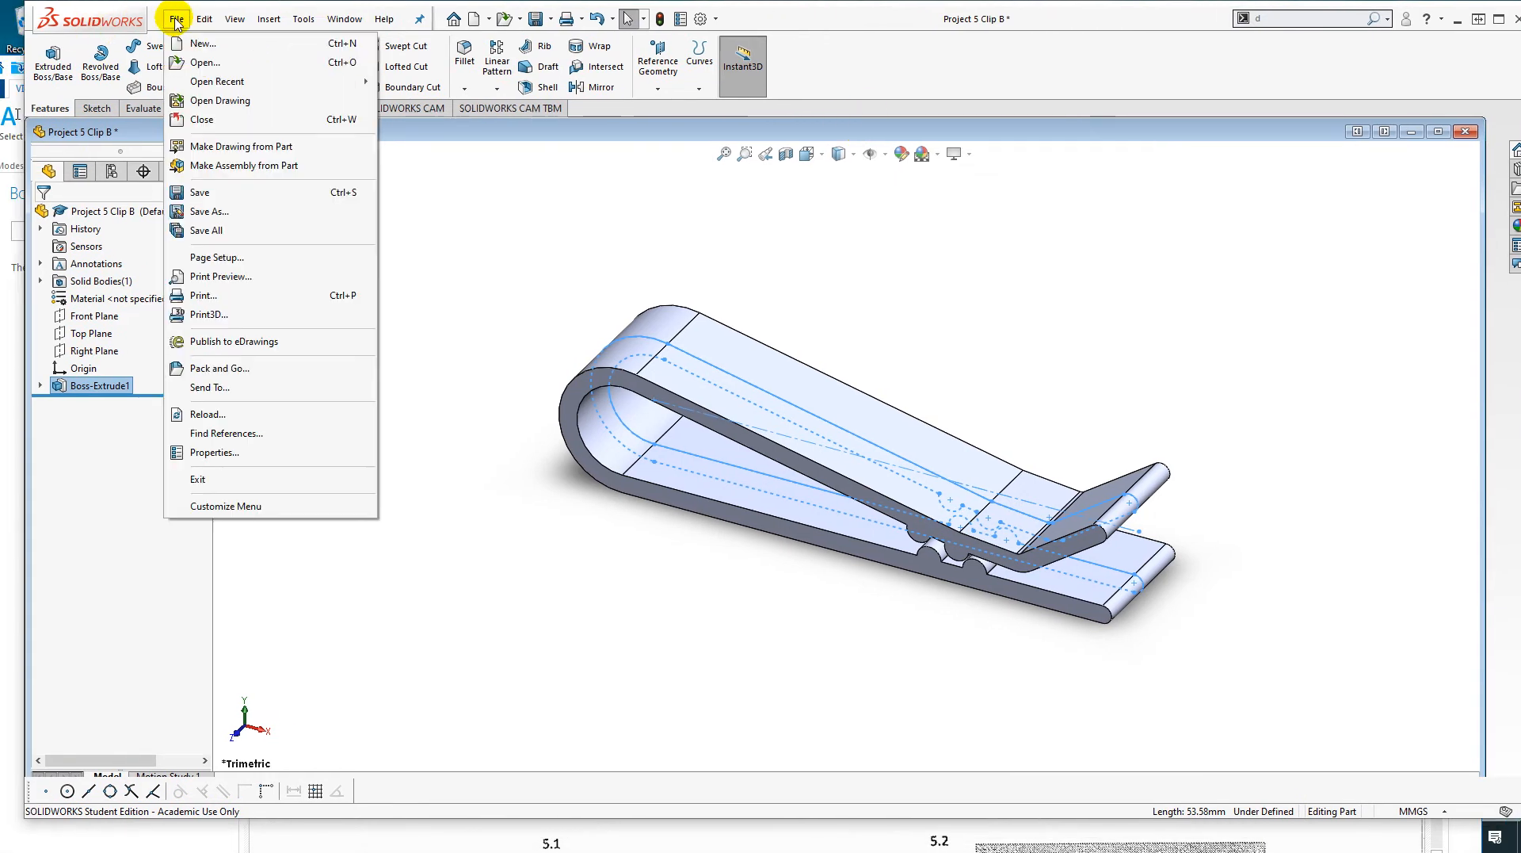
click(202, 48)
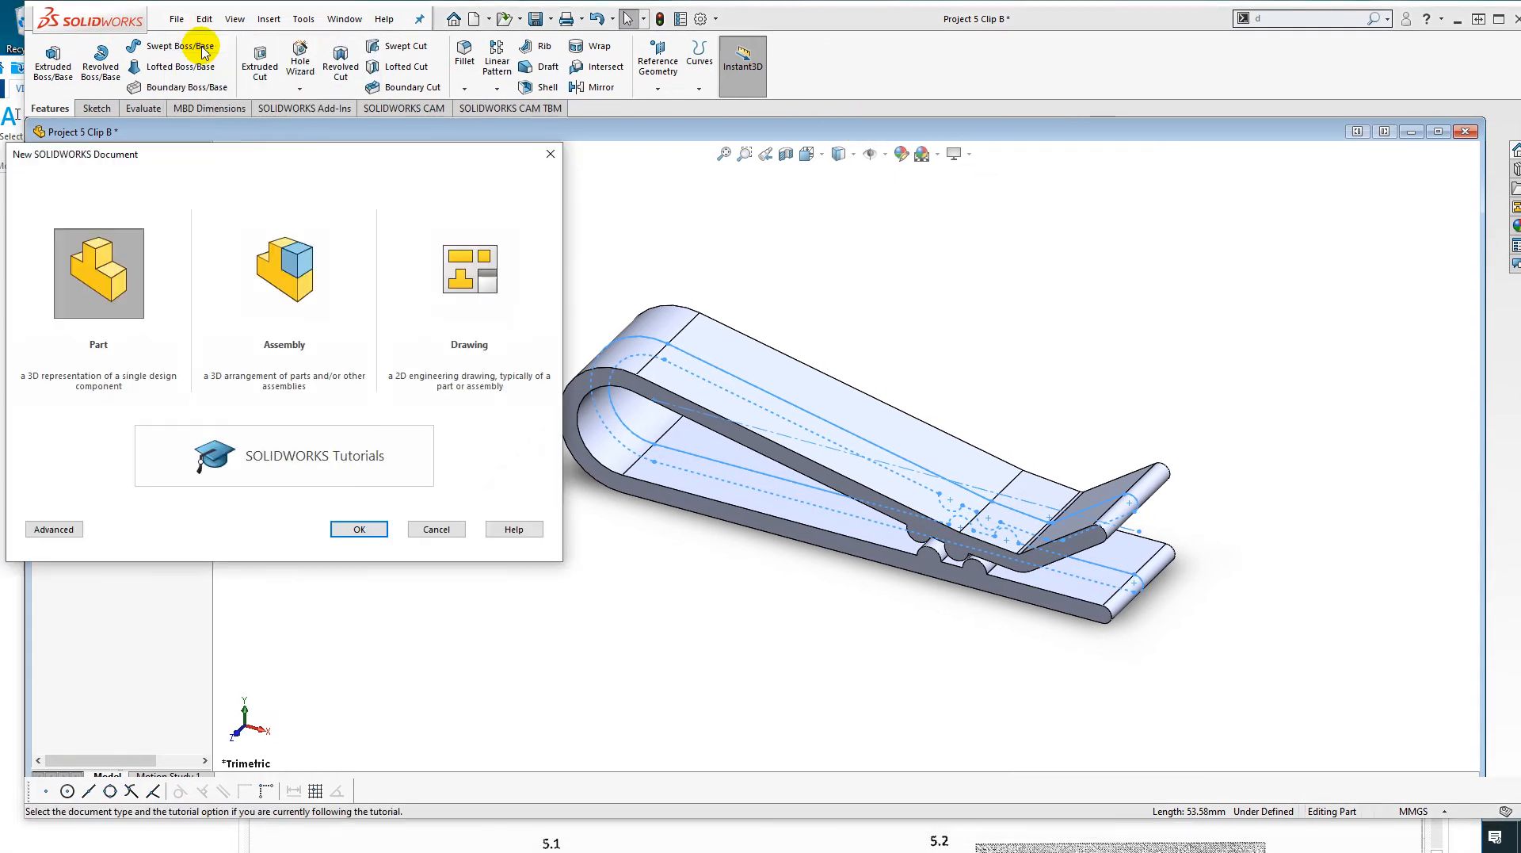
click(437, 529)
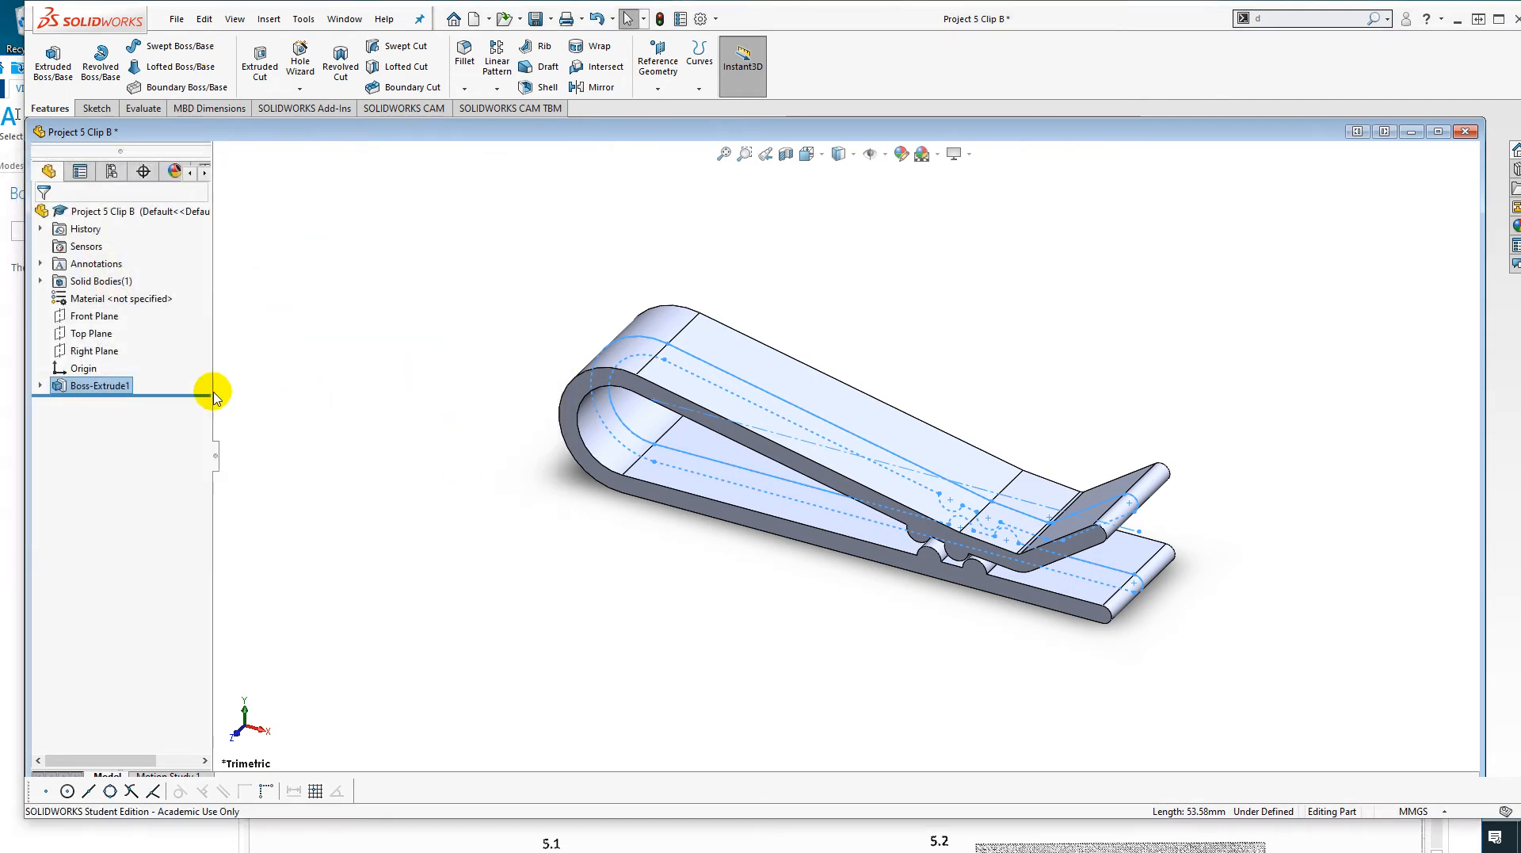
Open the sketch under Boss-Extrude1, examine the clip profile and its dimensions from different angles, and exit the sketch.
click(39, 386)
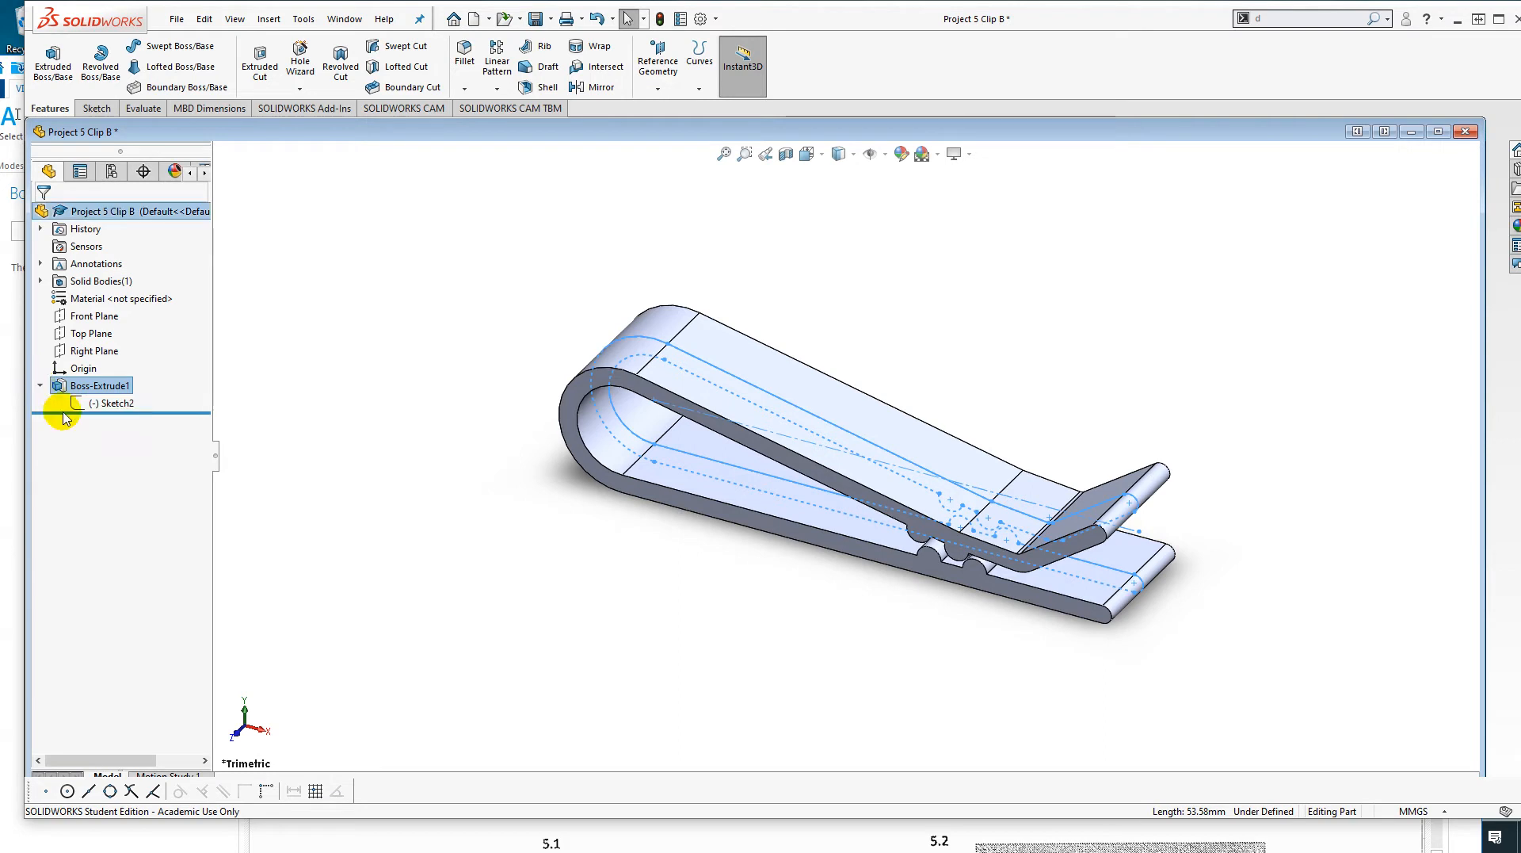
click(115, 404)
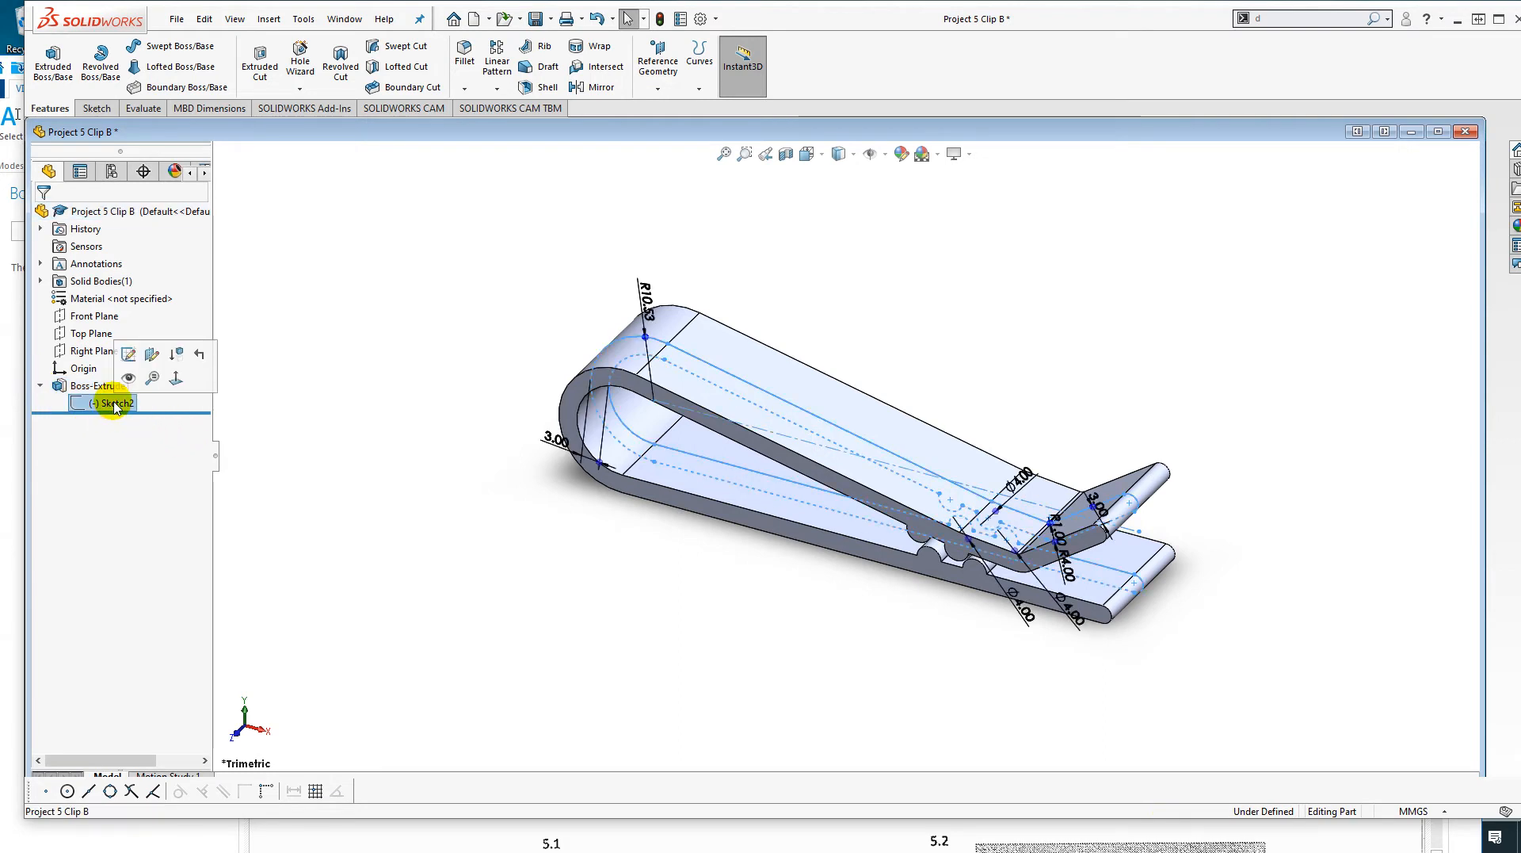
click(129, 355)
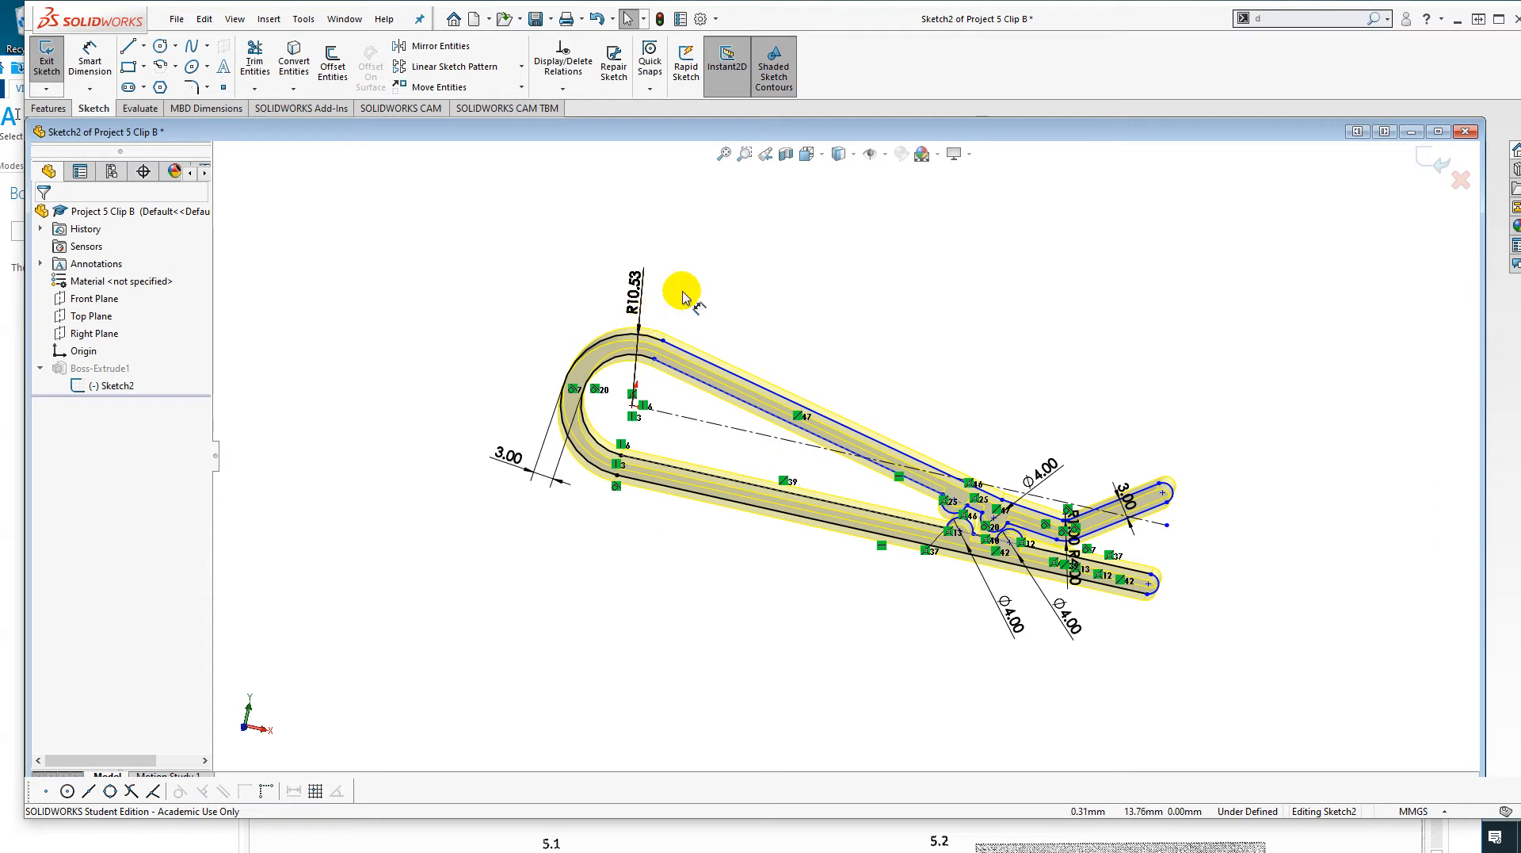
mouse_move(759, 314)
middle_down()
mouse_move(721, 332)
mouse_move(727, 322)
middle_up()
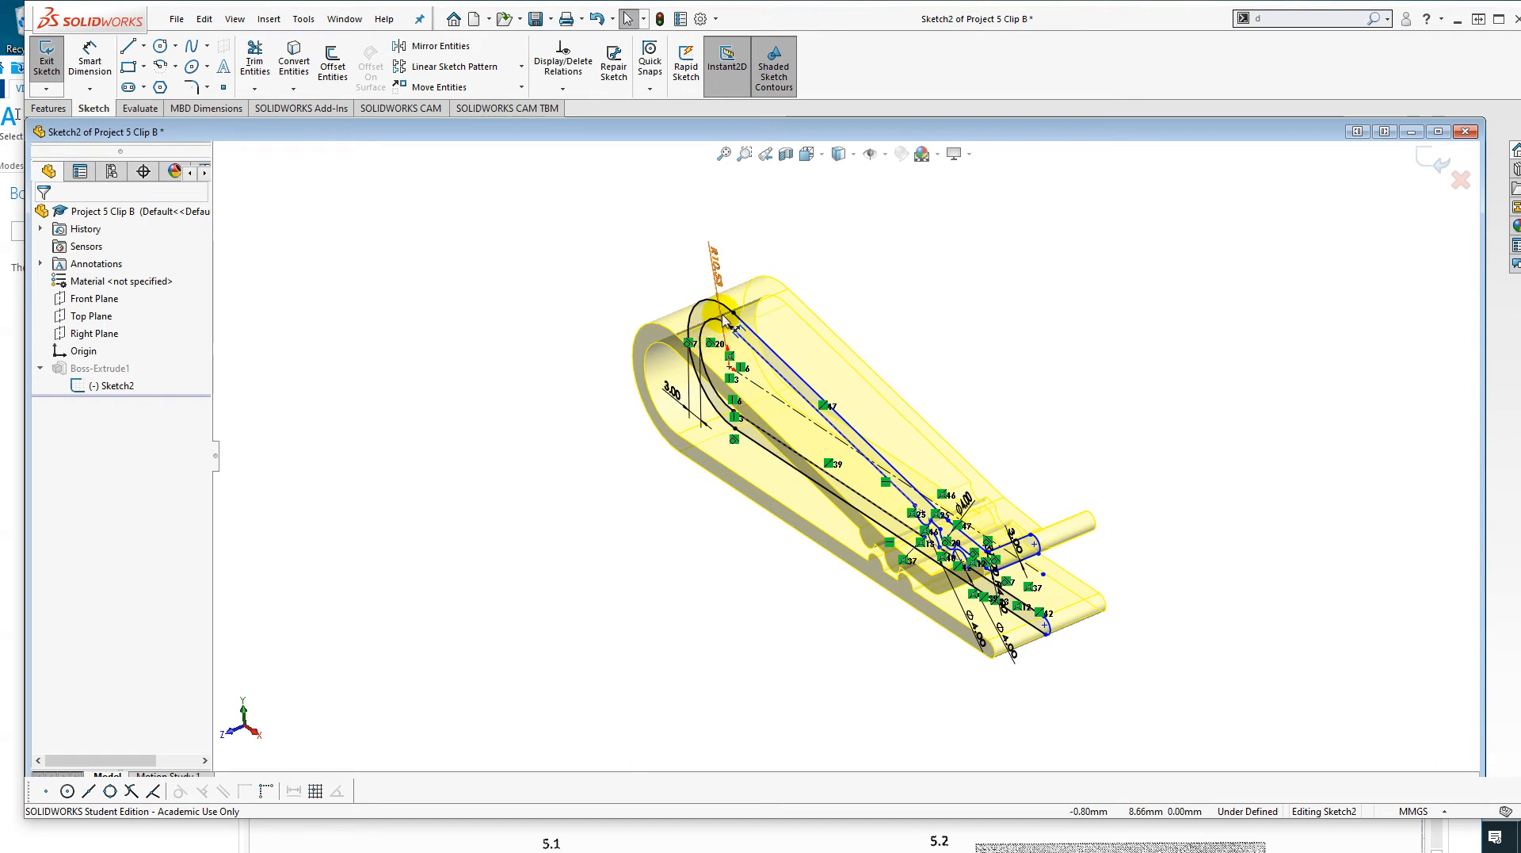
mouse_move(547, 421)
middle_down()
mouse_move(615, 339)
mouse_move(635, 367)
middle_up()
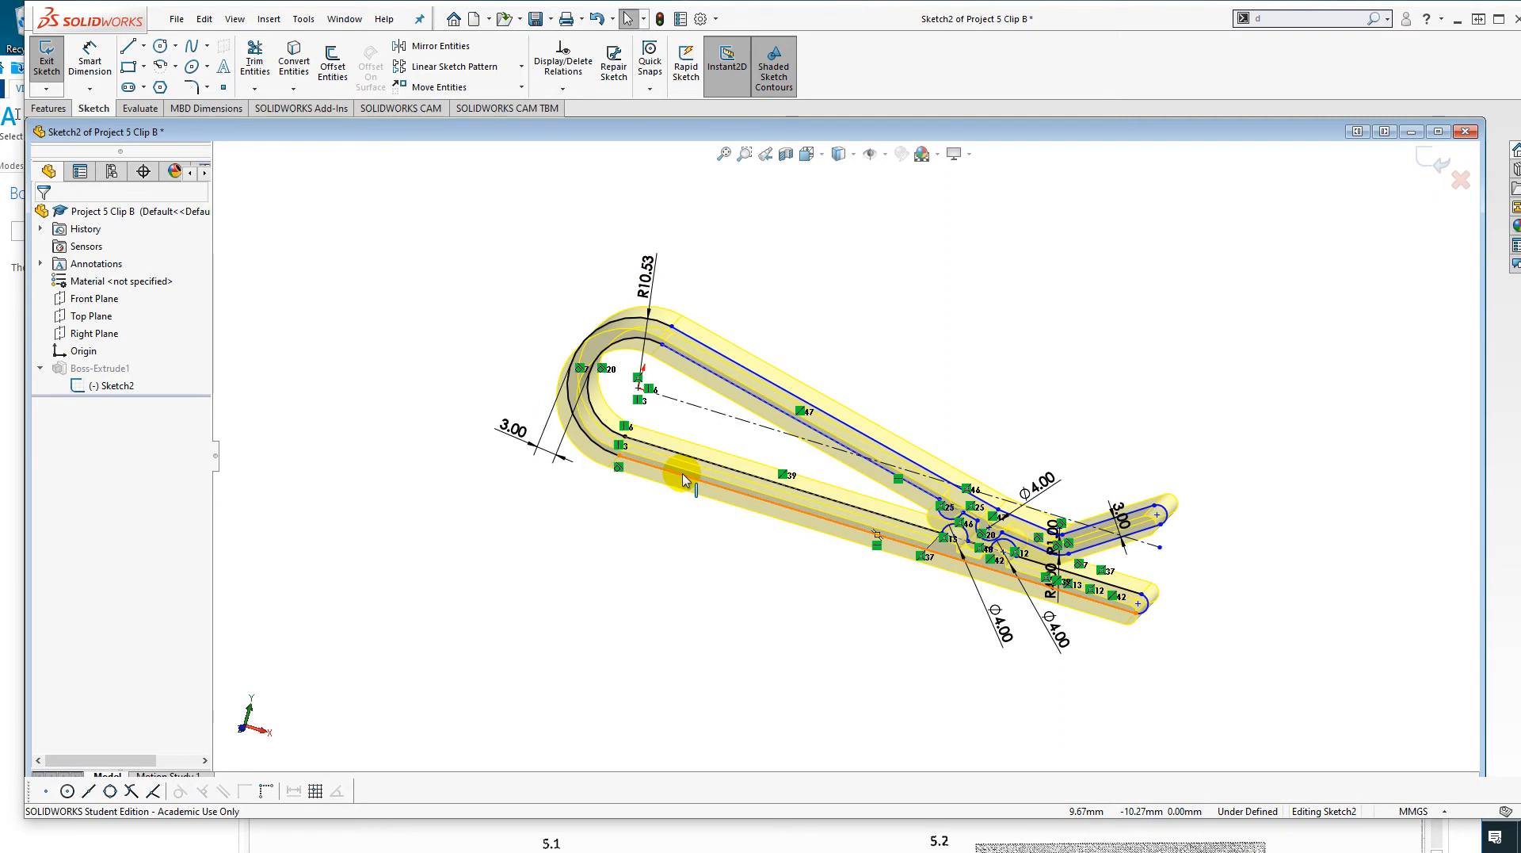
click(1431, 165)
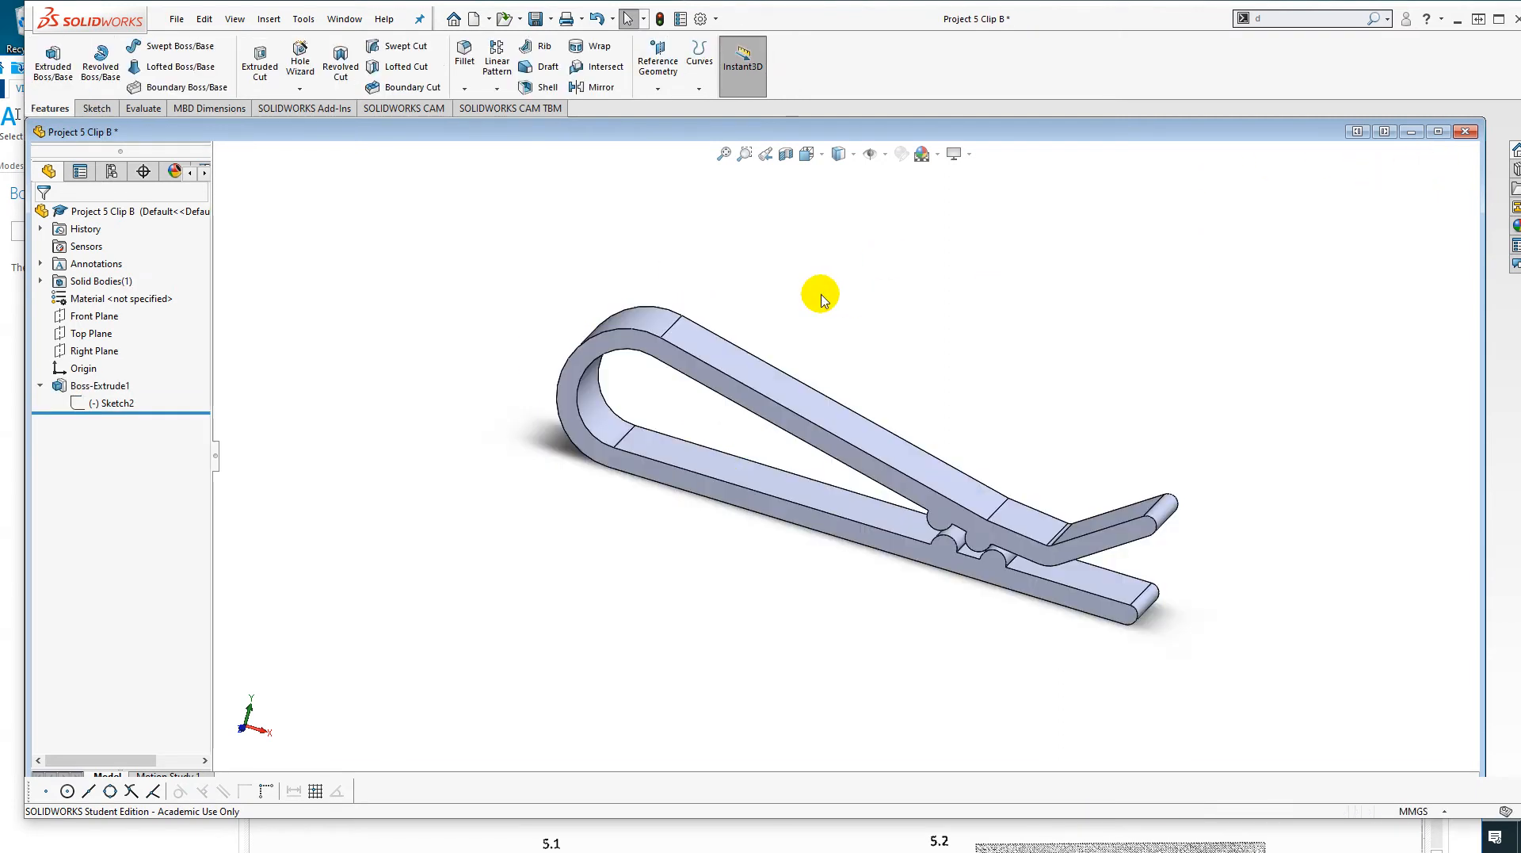
Create a new part document and apply the Plain White scene to its background.
click(178, 19)
click(200, 45)
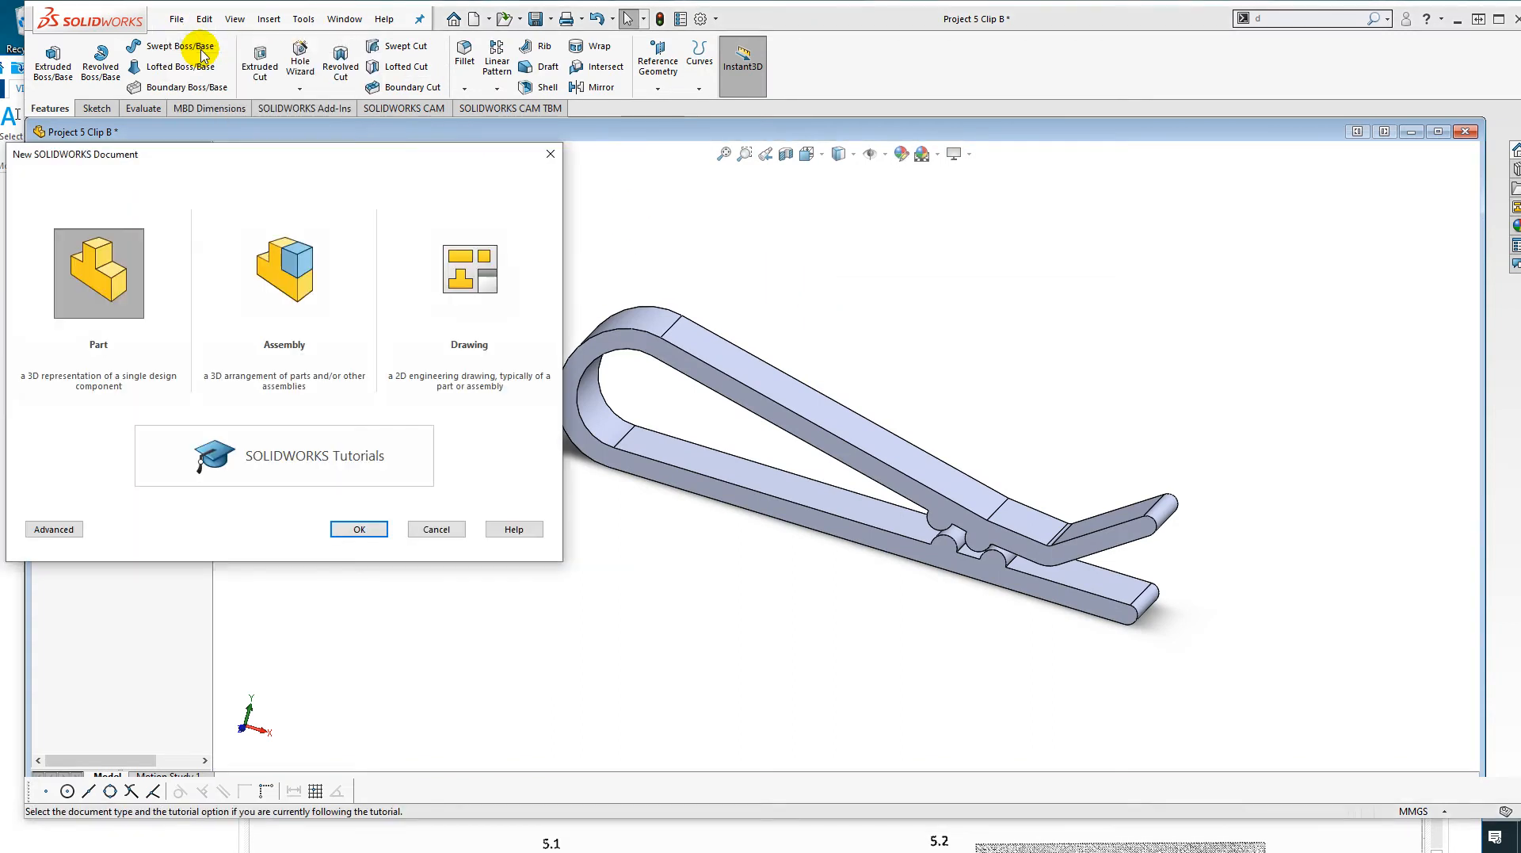
click(356, 530)
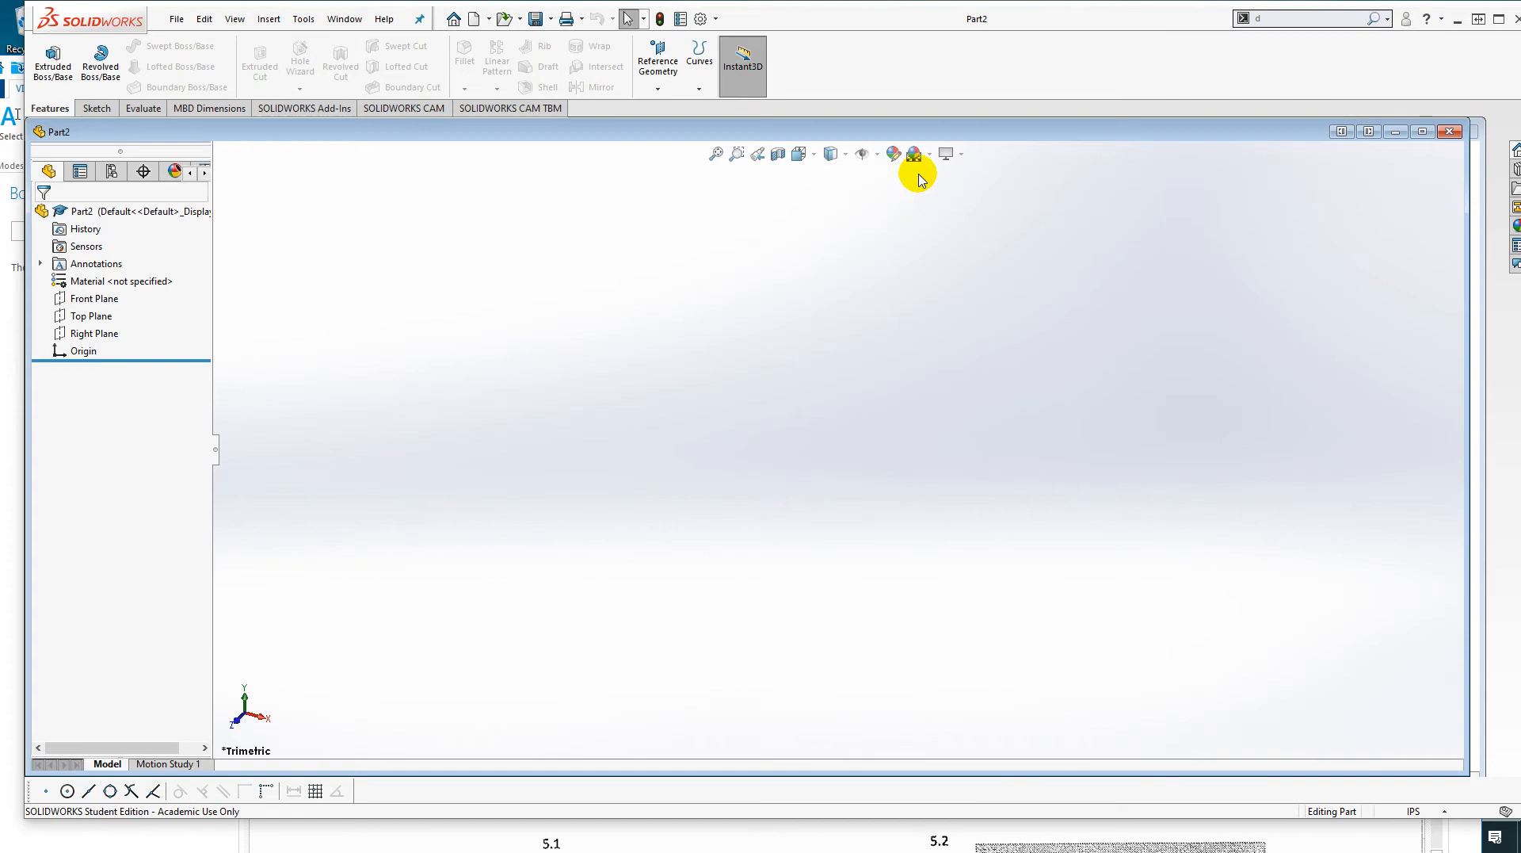
click(915, 154)
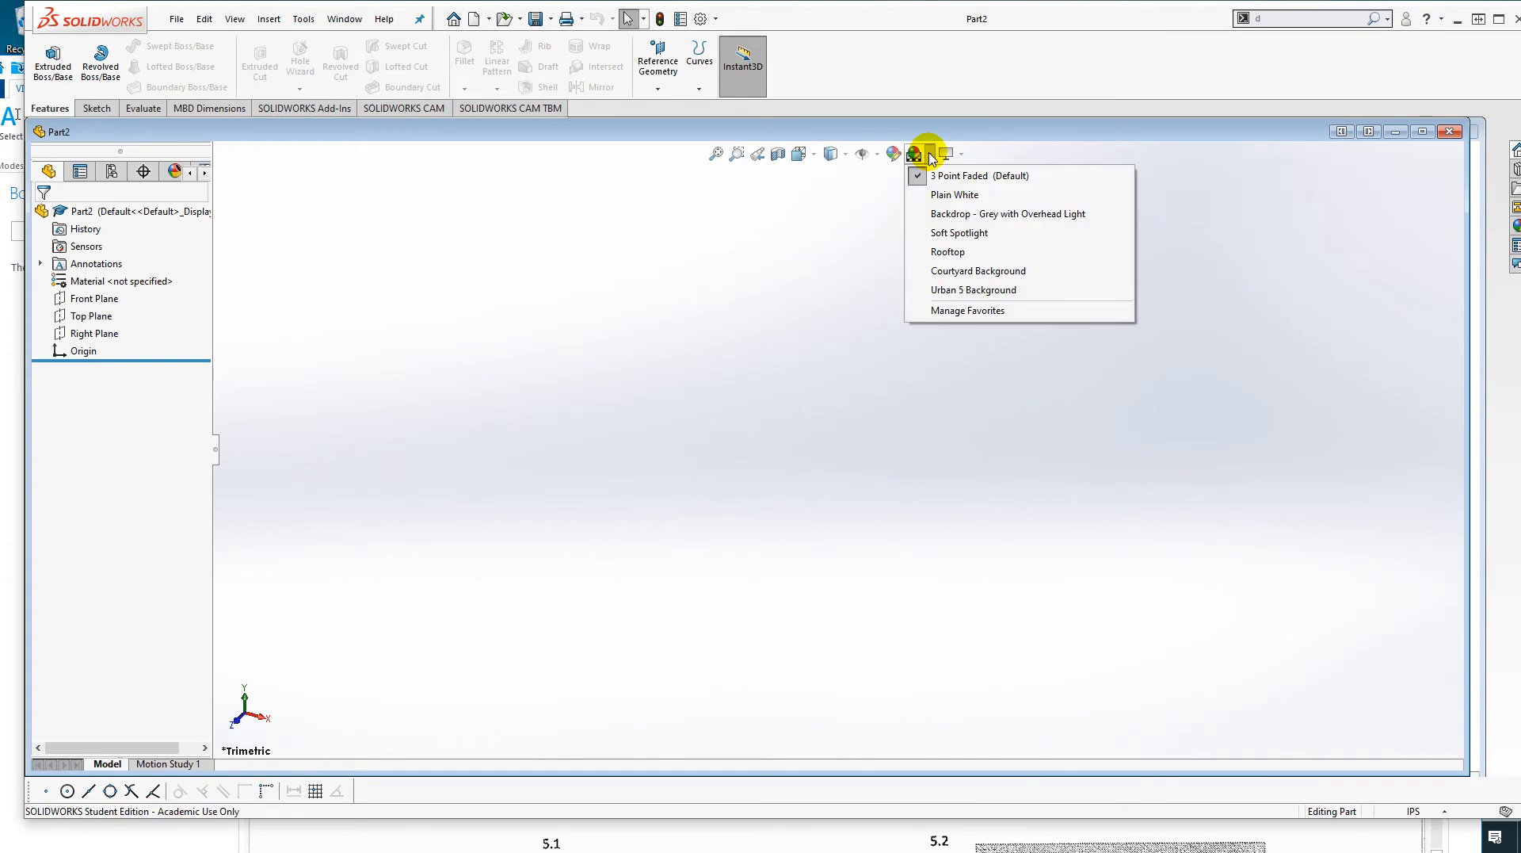
click(943, 198)
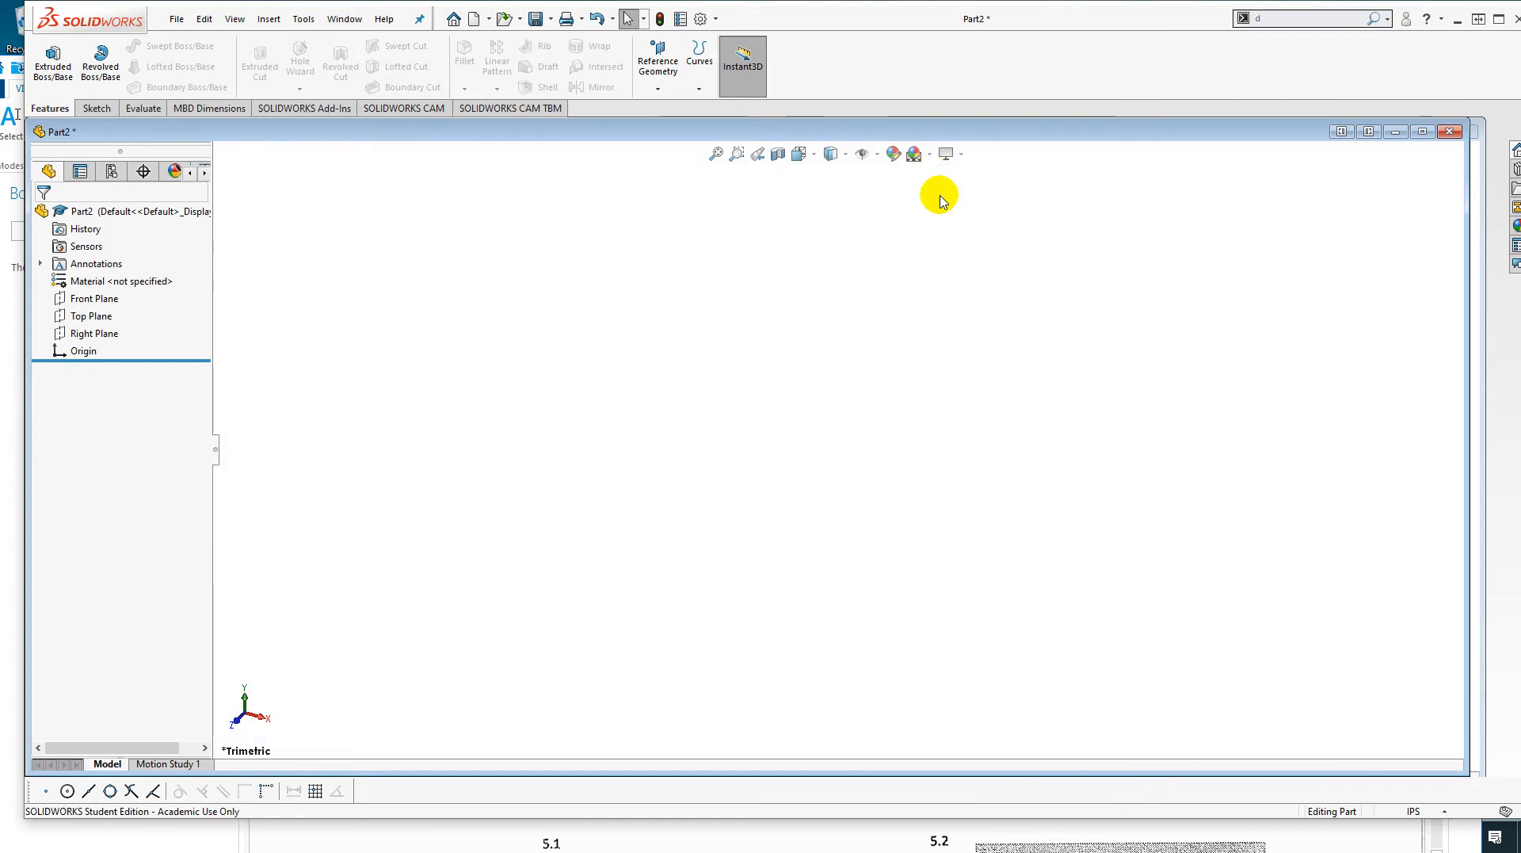
Set the new part's unit system to MMGS and start a sketch on the Front Plane.
click(1445, 811)
click(1403, 745)
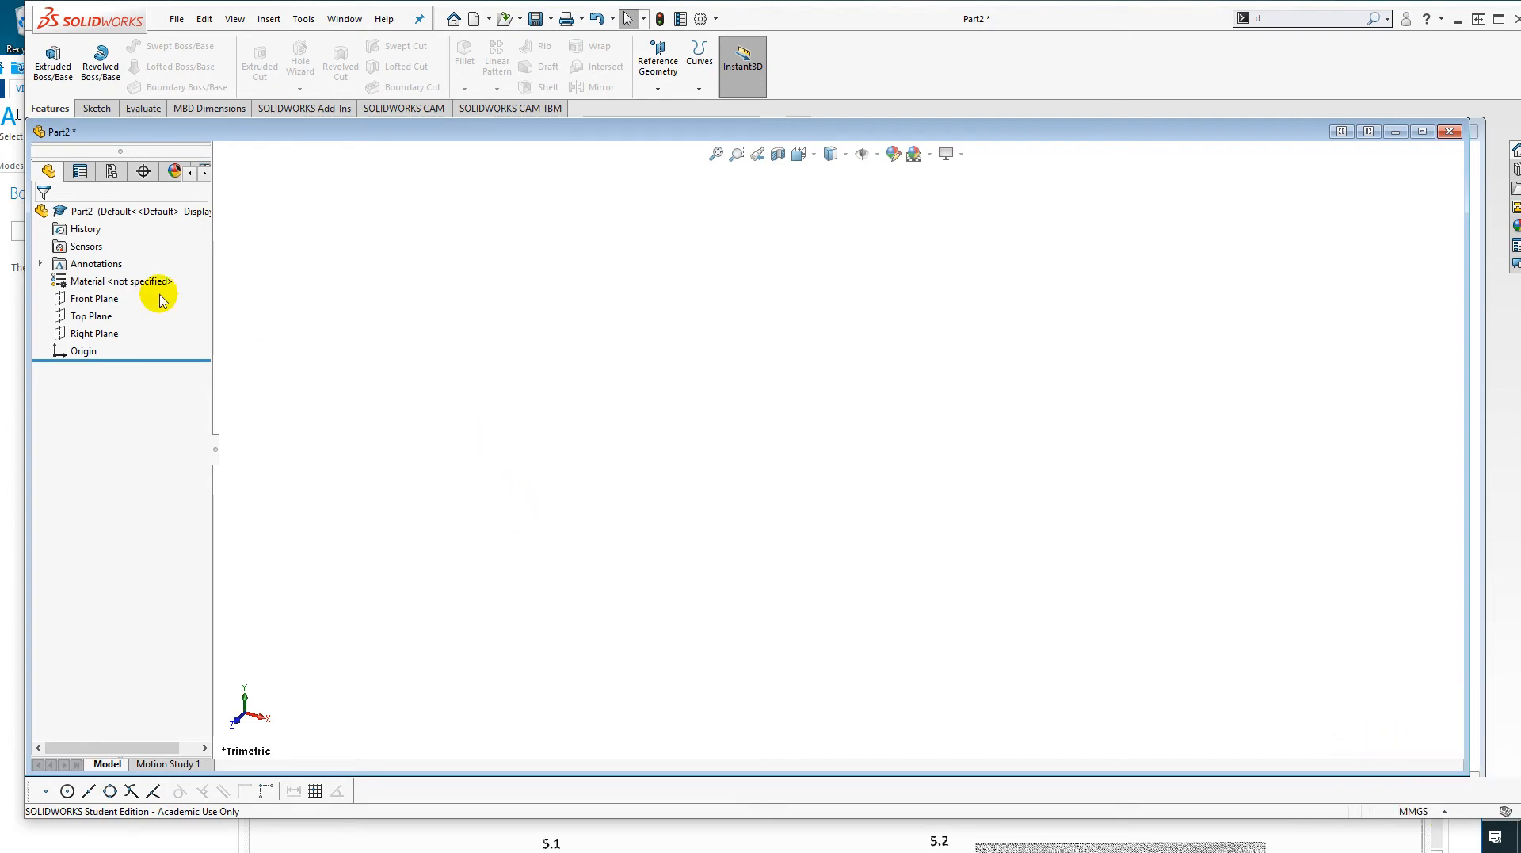
right_click(89, 305)
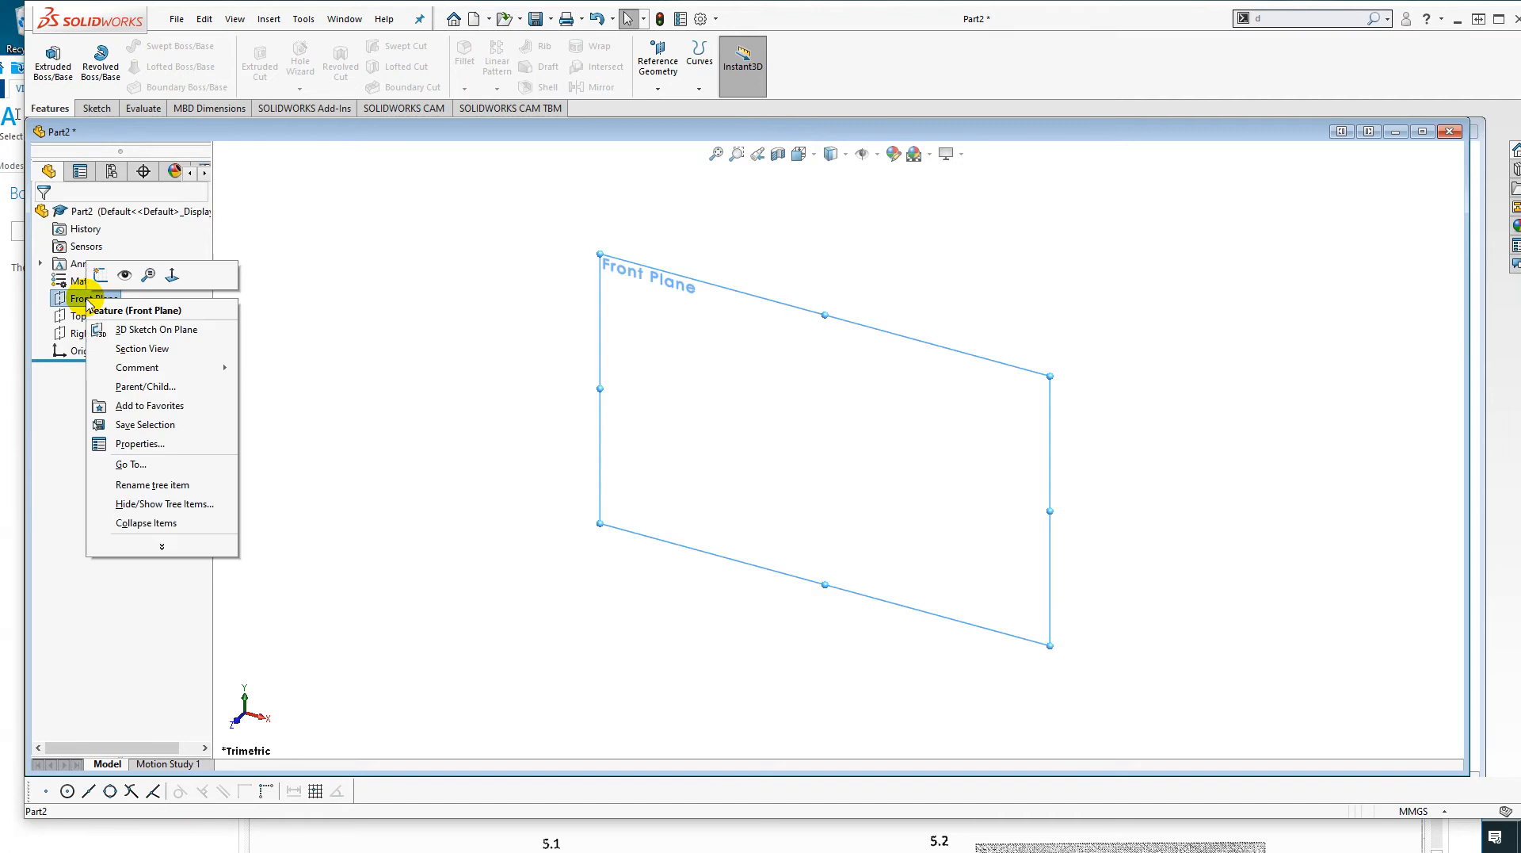
click(98, 277)
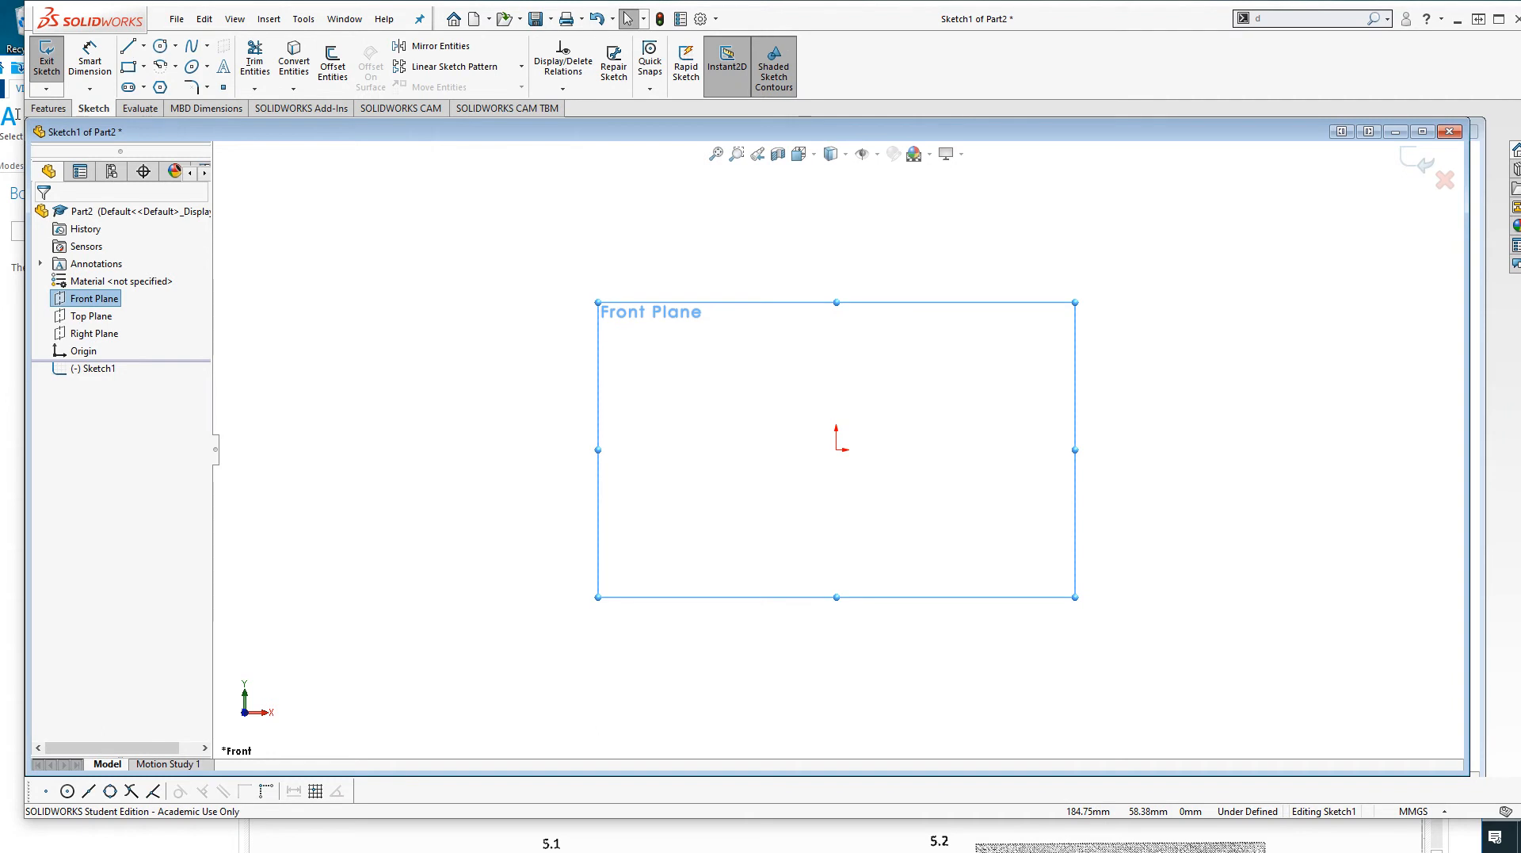
Switch to the PDF to check the clip's side-view dimensions, minimize it, and return to the new part's sketch in SOLIDWORKS.
key(alt+Tab)
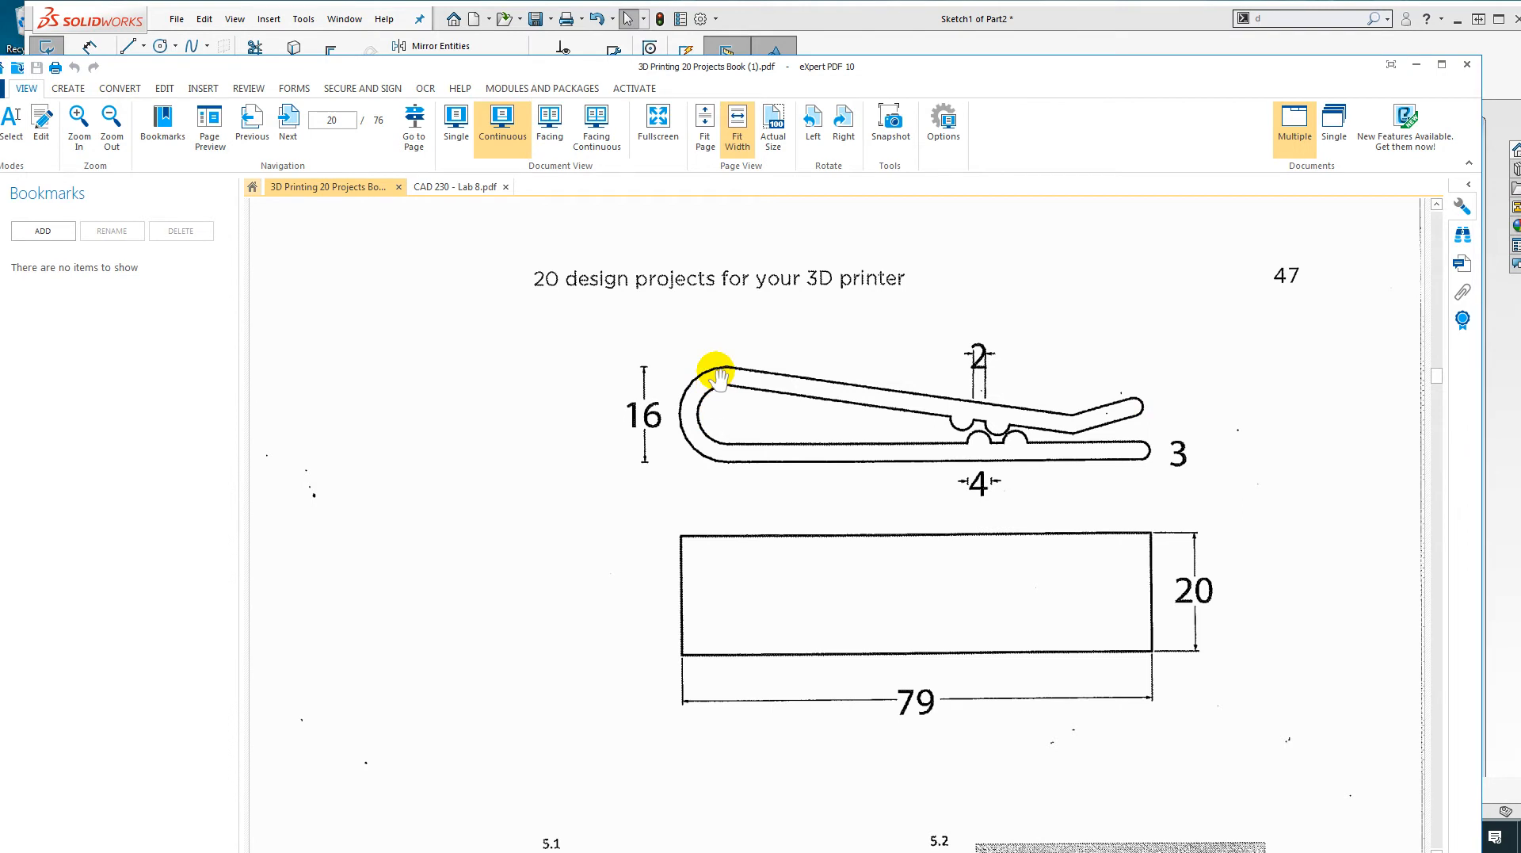
click(1461, 28)
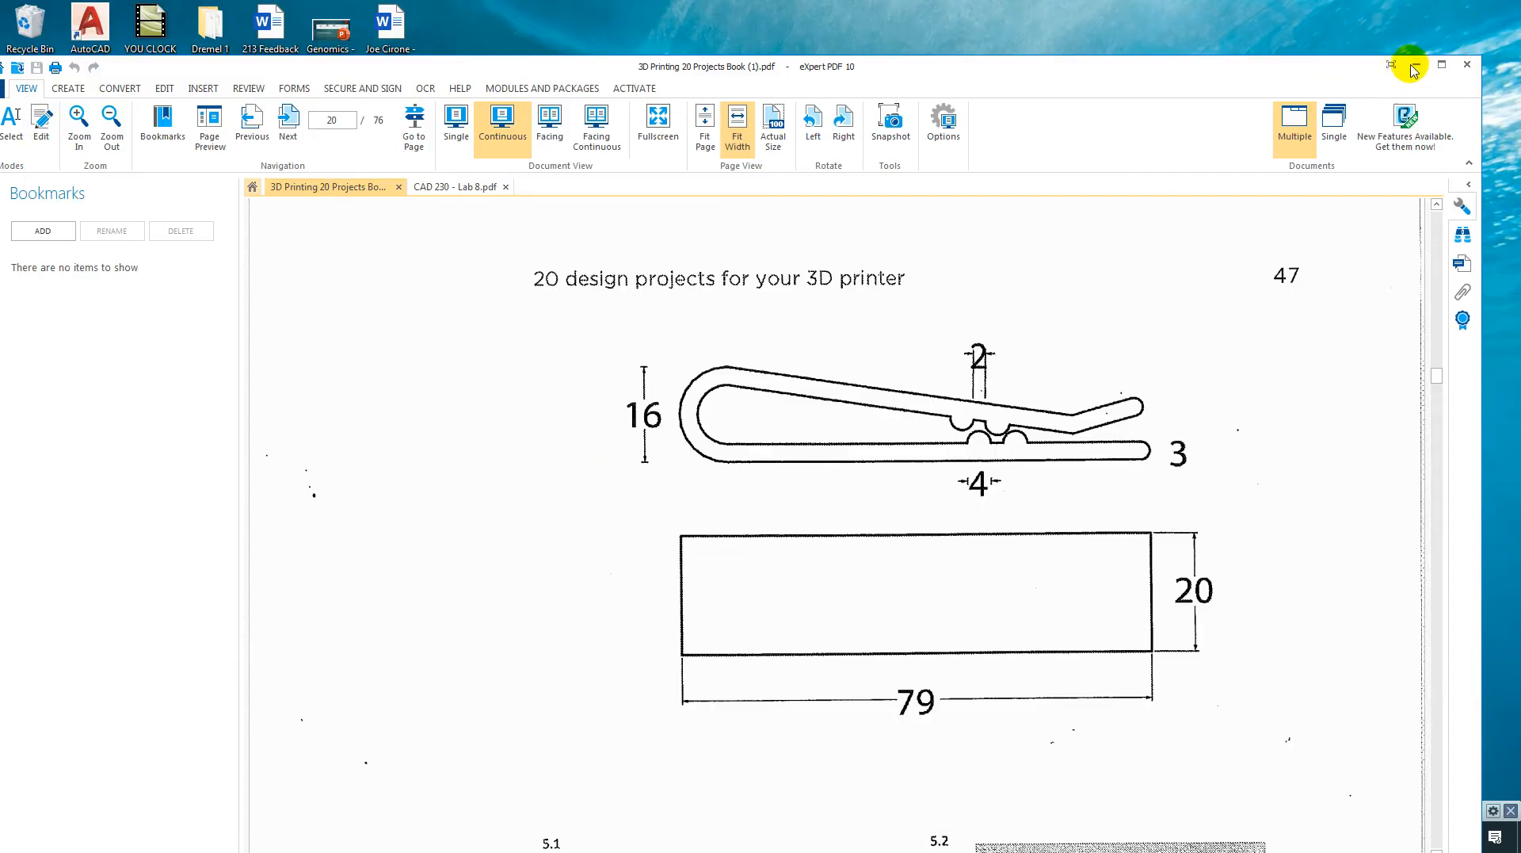
click(1416, 69)
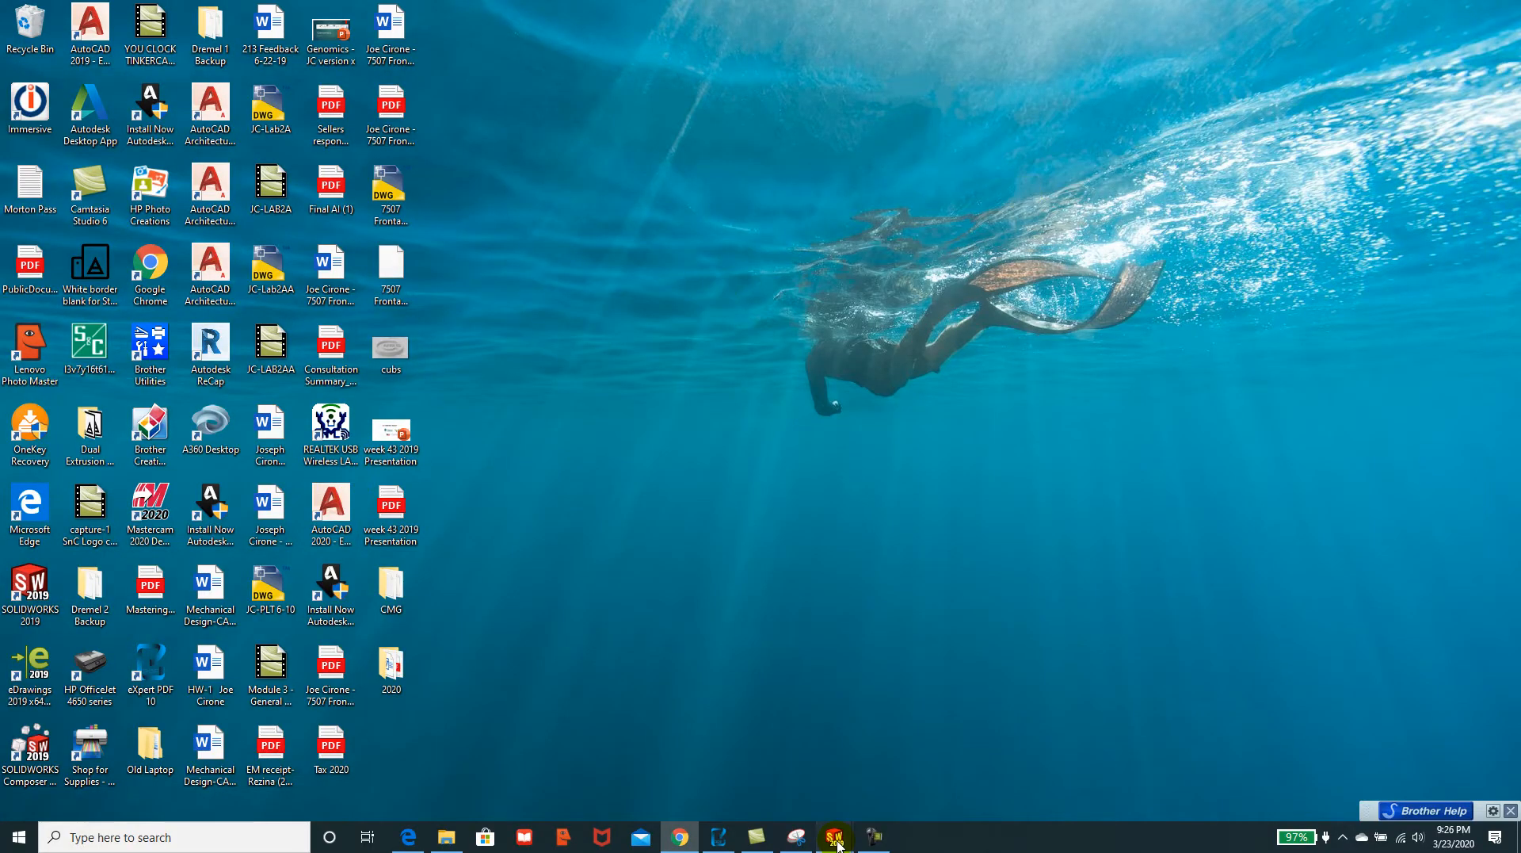
mouse_move(837, 844)
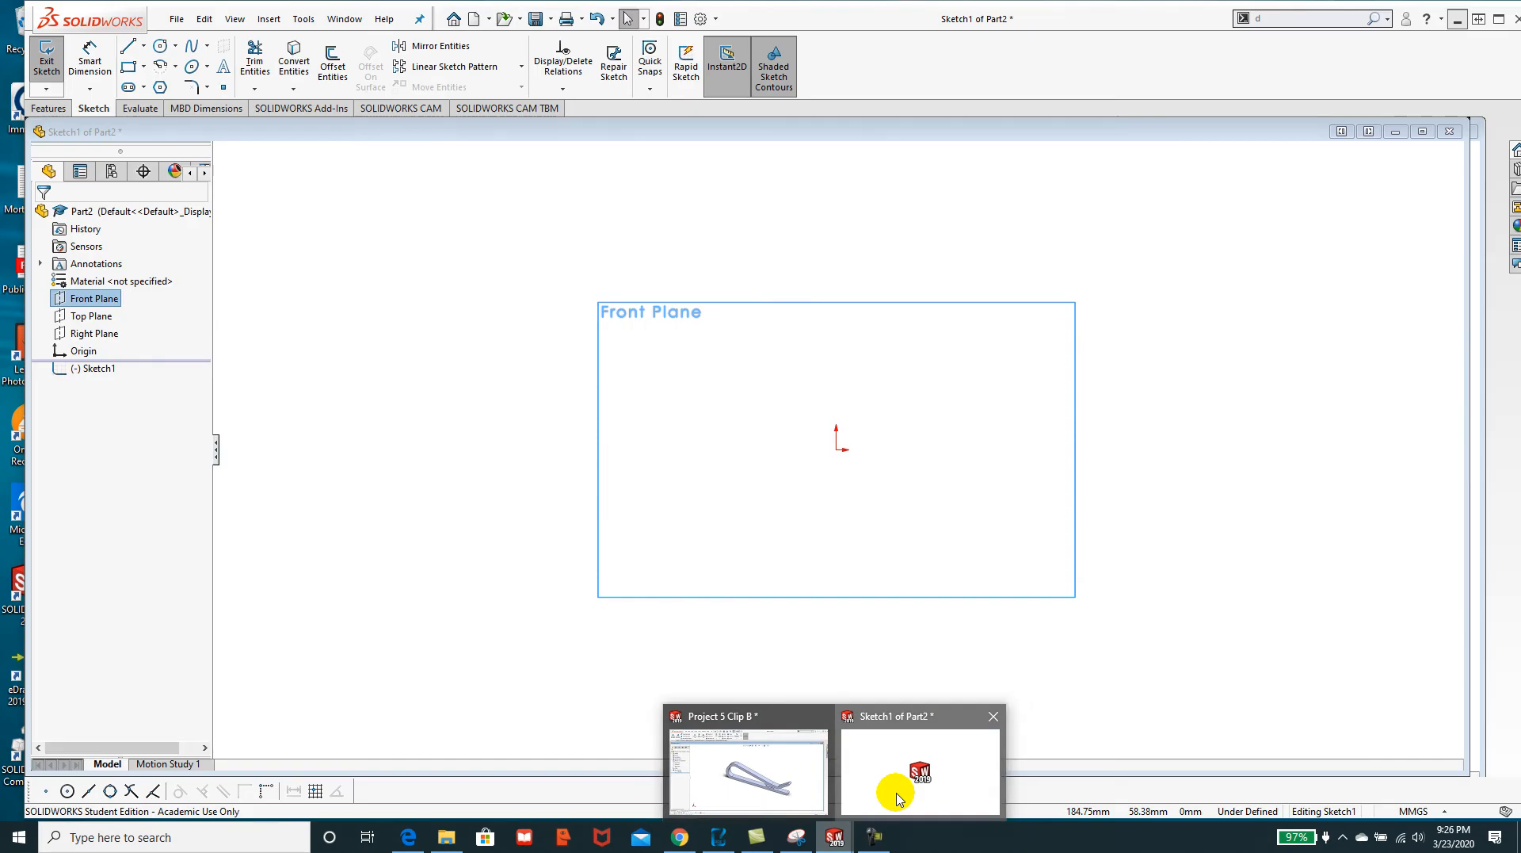
click(899, 796)
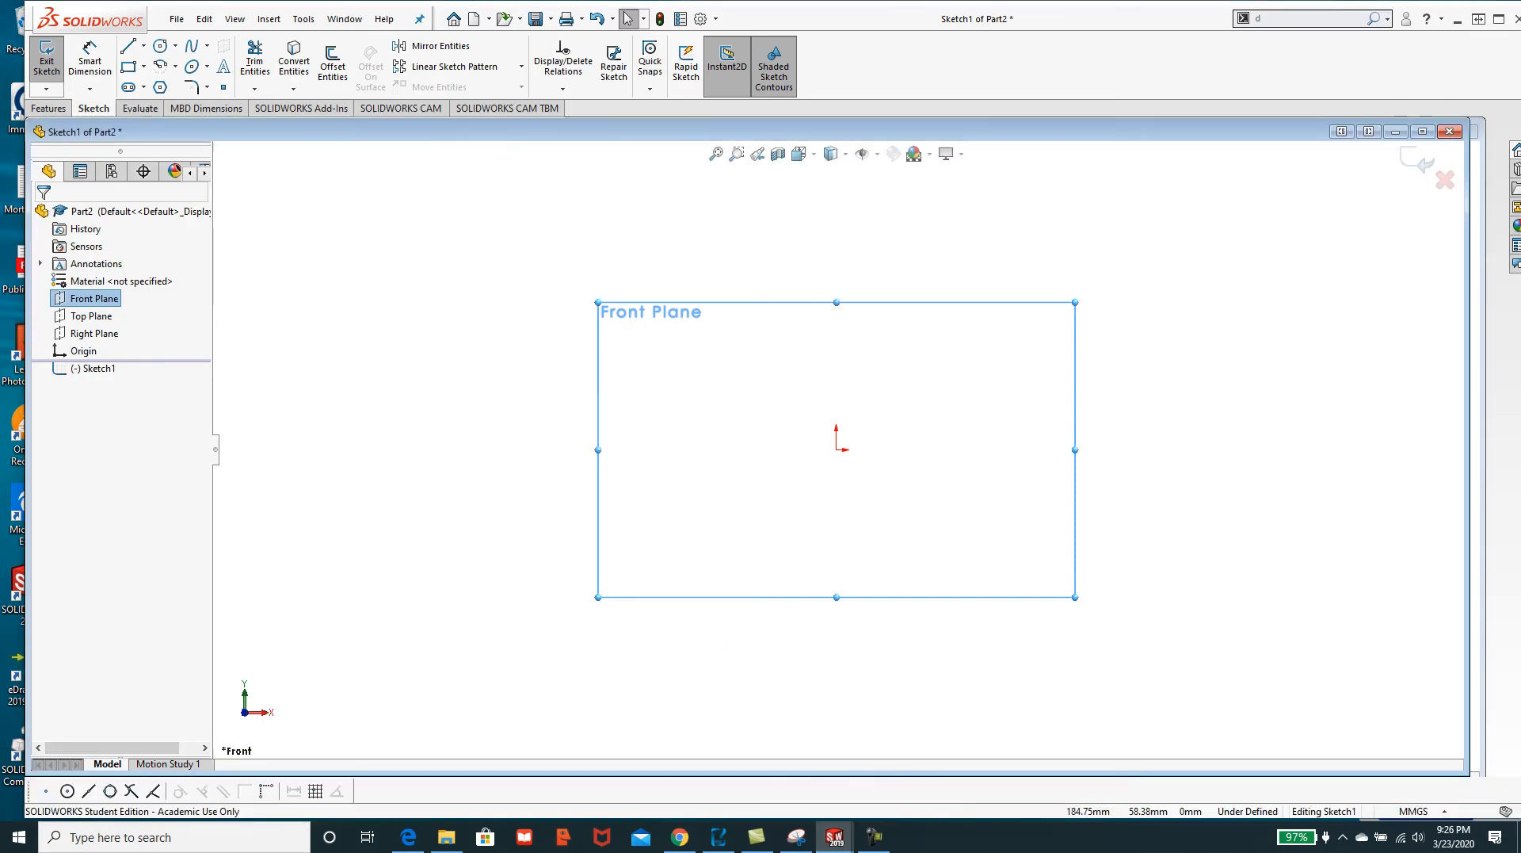
Sketch a horizontal construction centerline about 130 mm long starting at the origin and extending in the positive X direction.
click(145, 47)
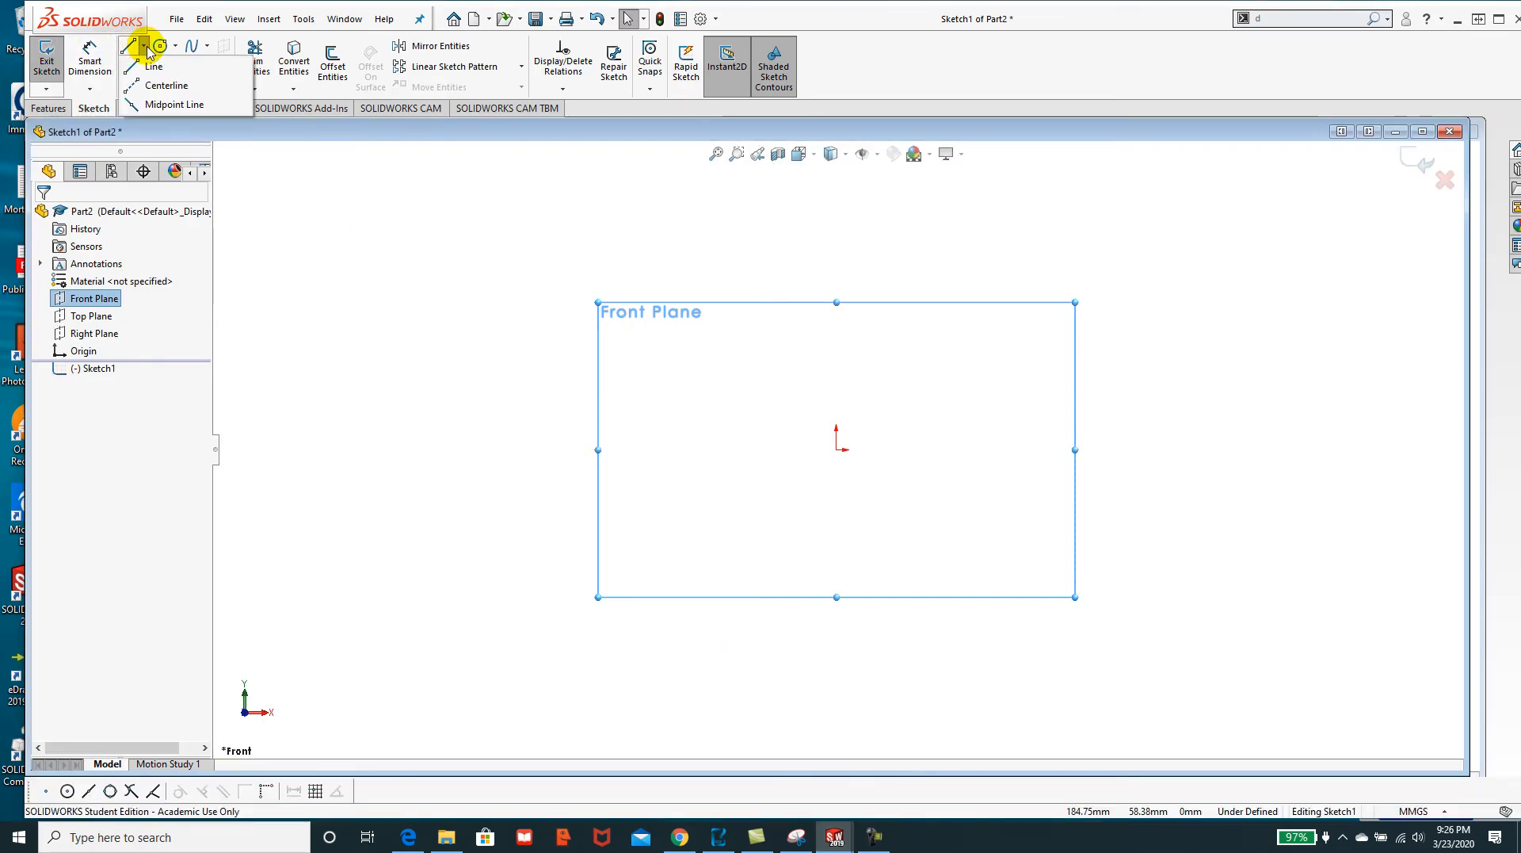
click(154, 88)
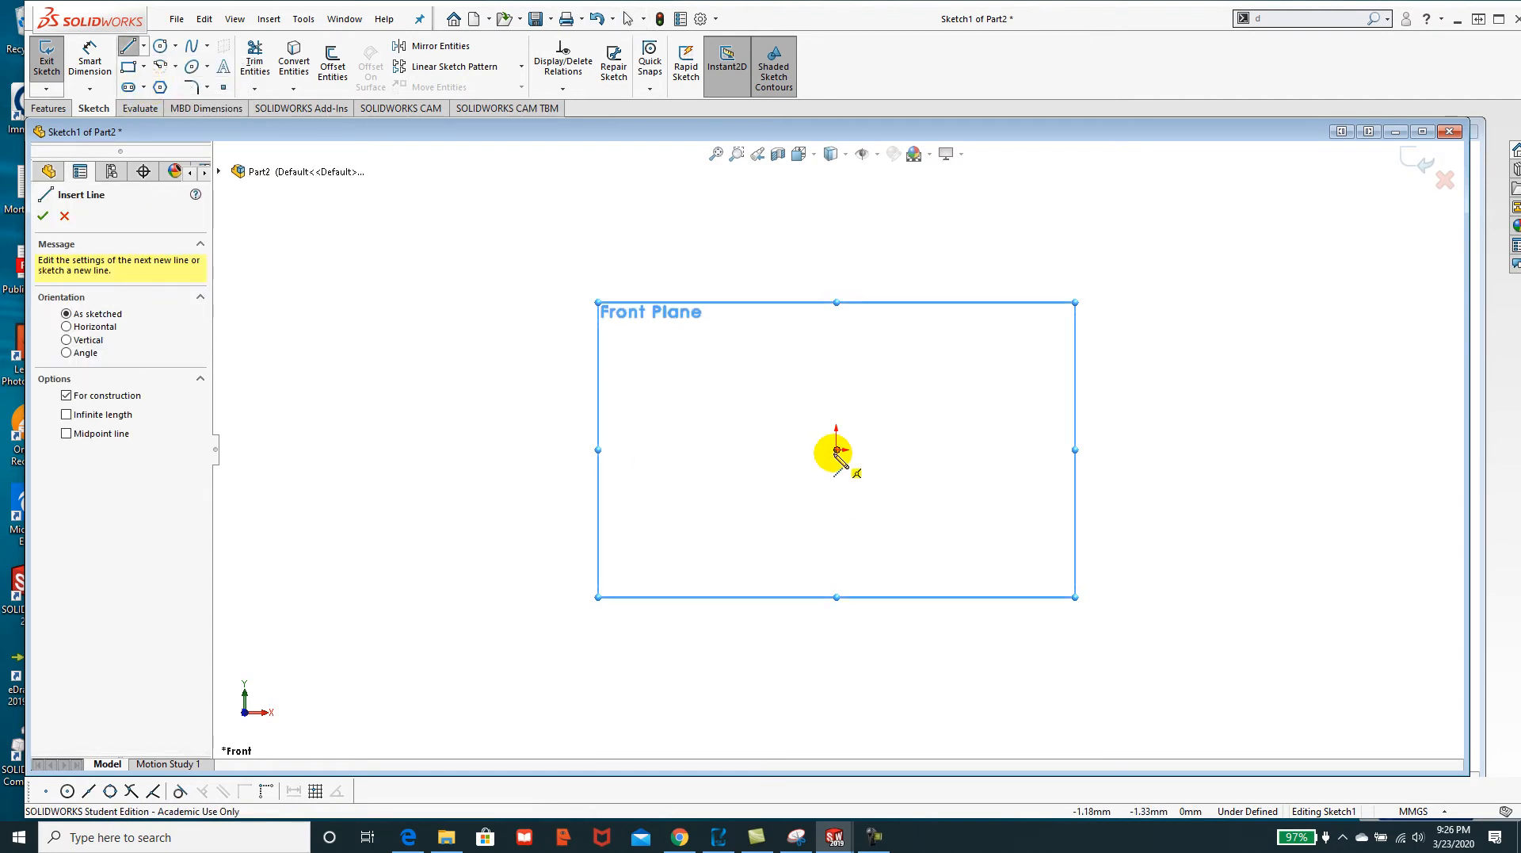
click(837, 449)
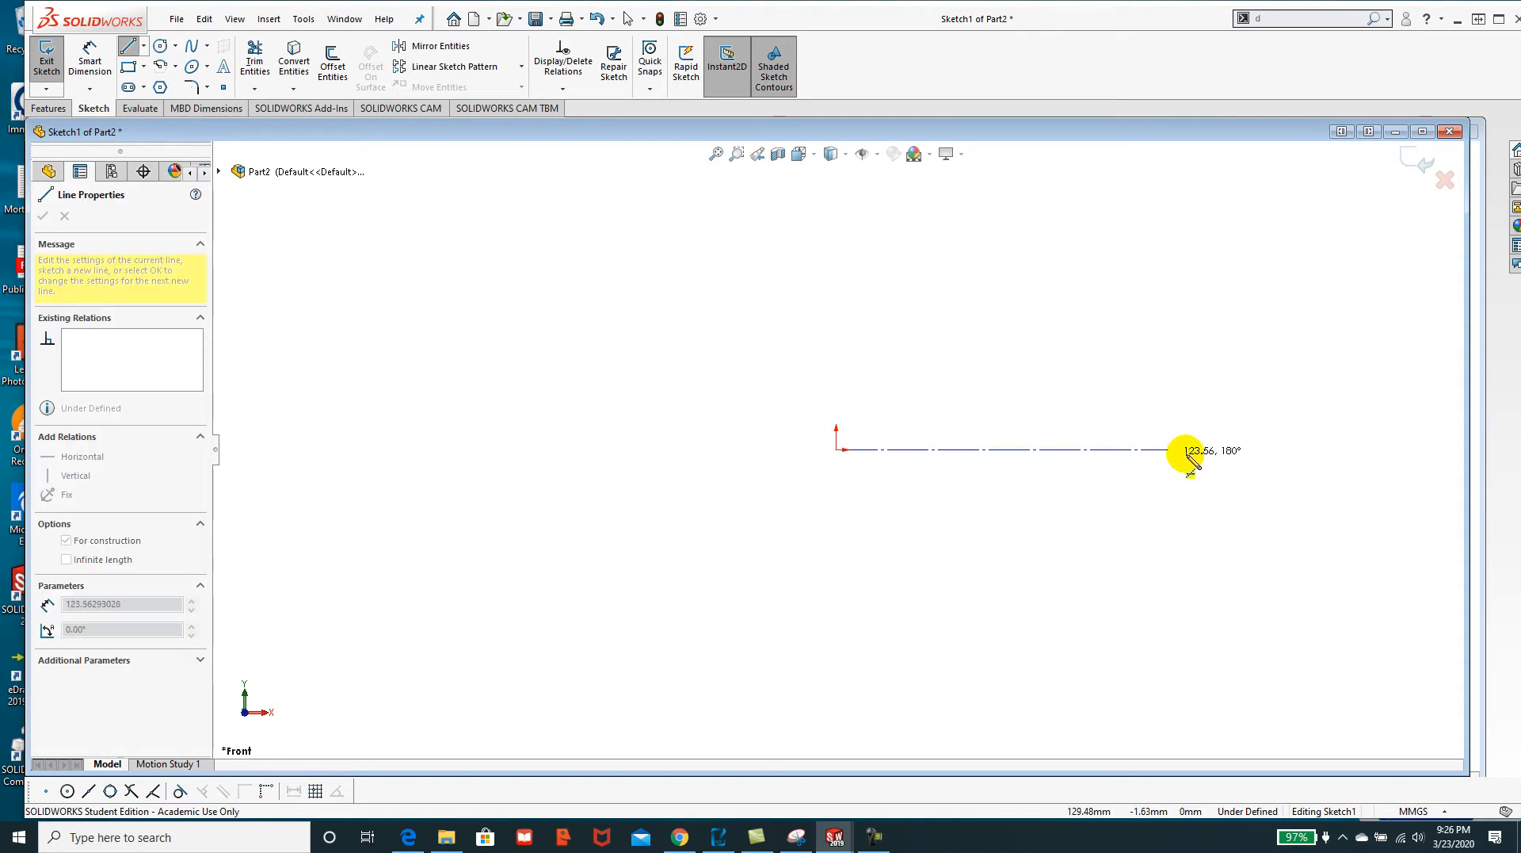
click(1187, 450)
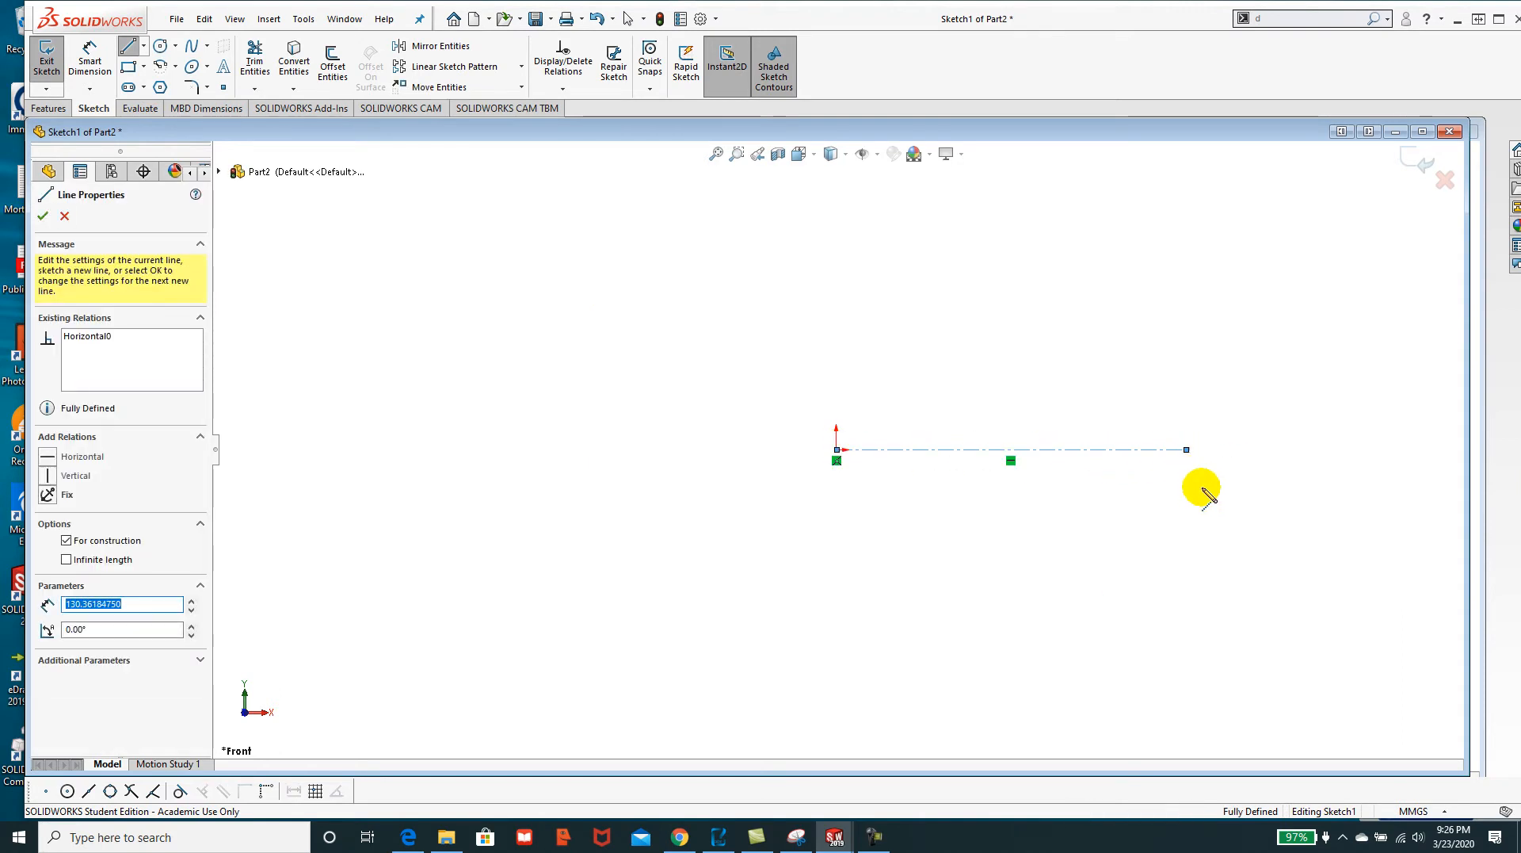
key(Escape)
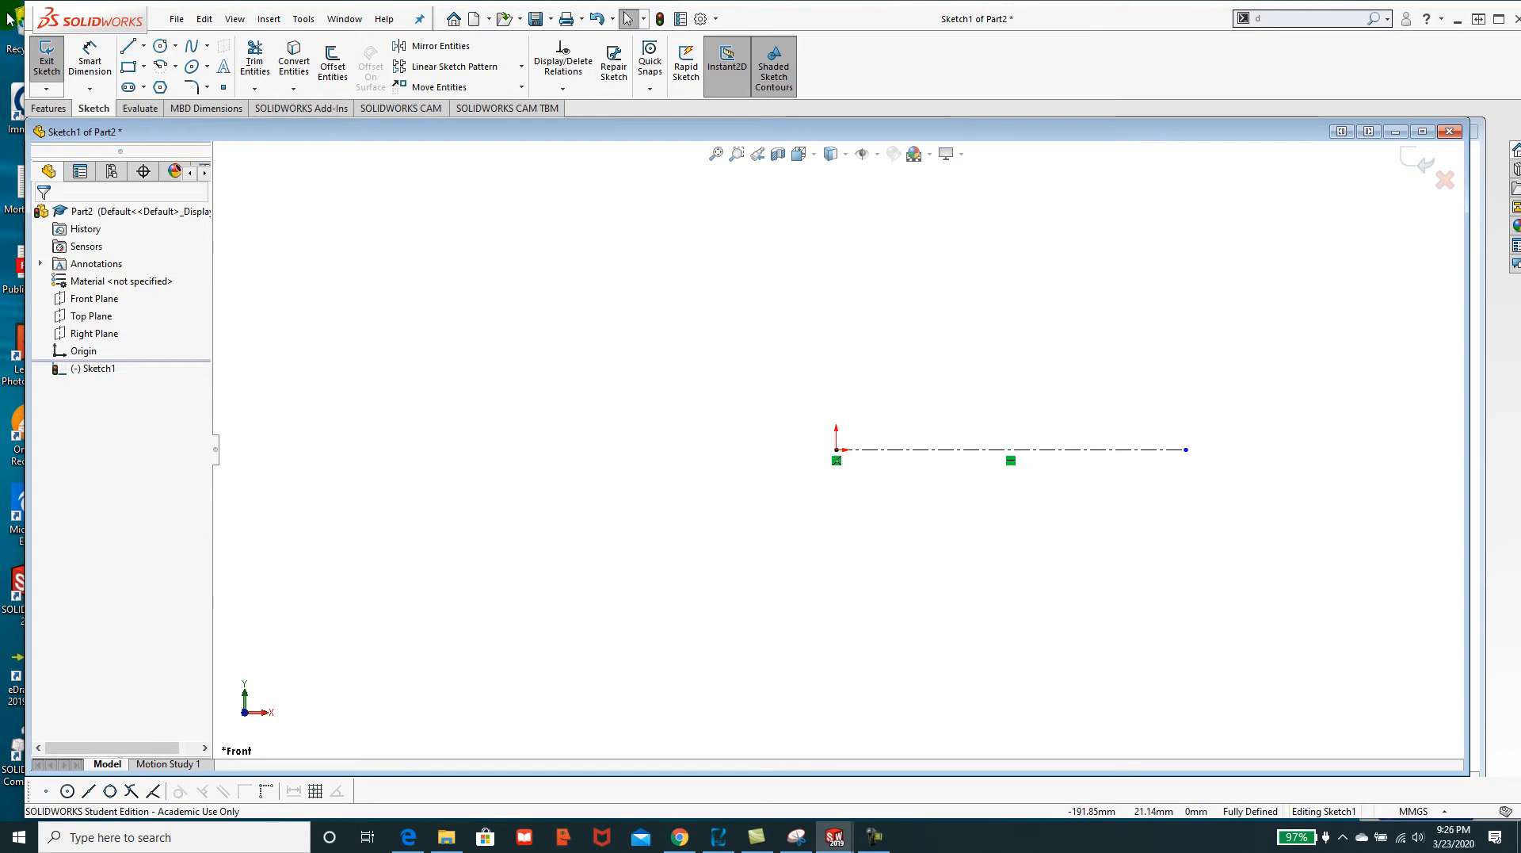
Sketch a circle centred on the origin with a radius of about 8.4 mm.
click(160, 48)
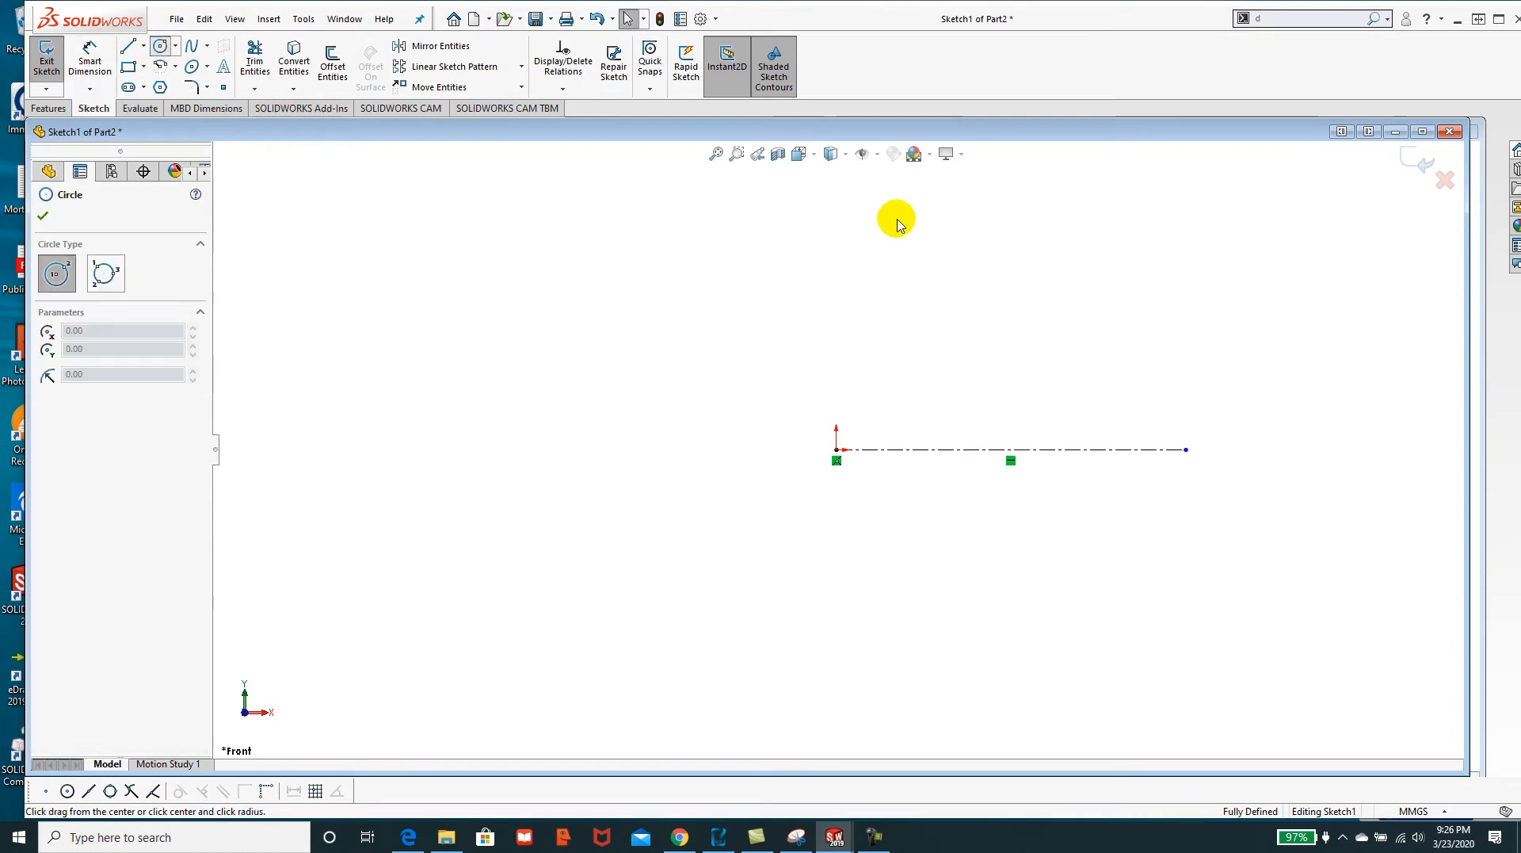
click(838, 450)
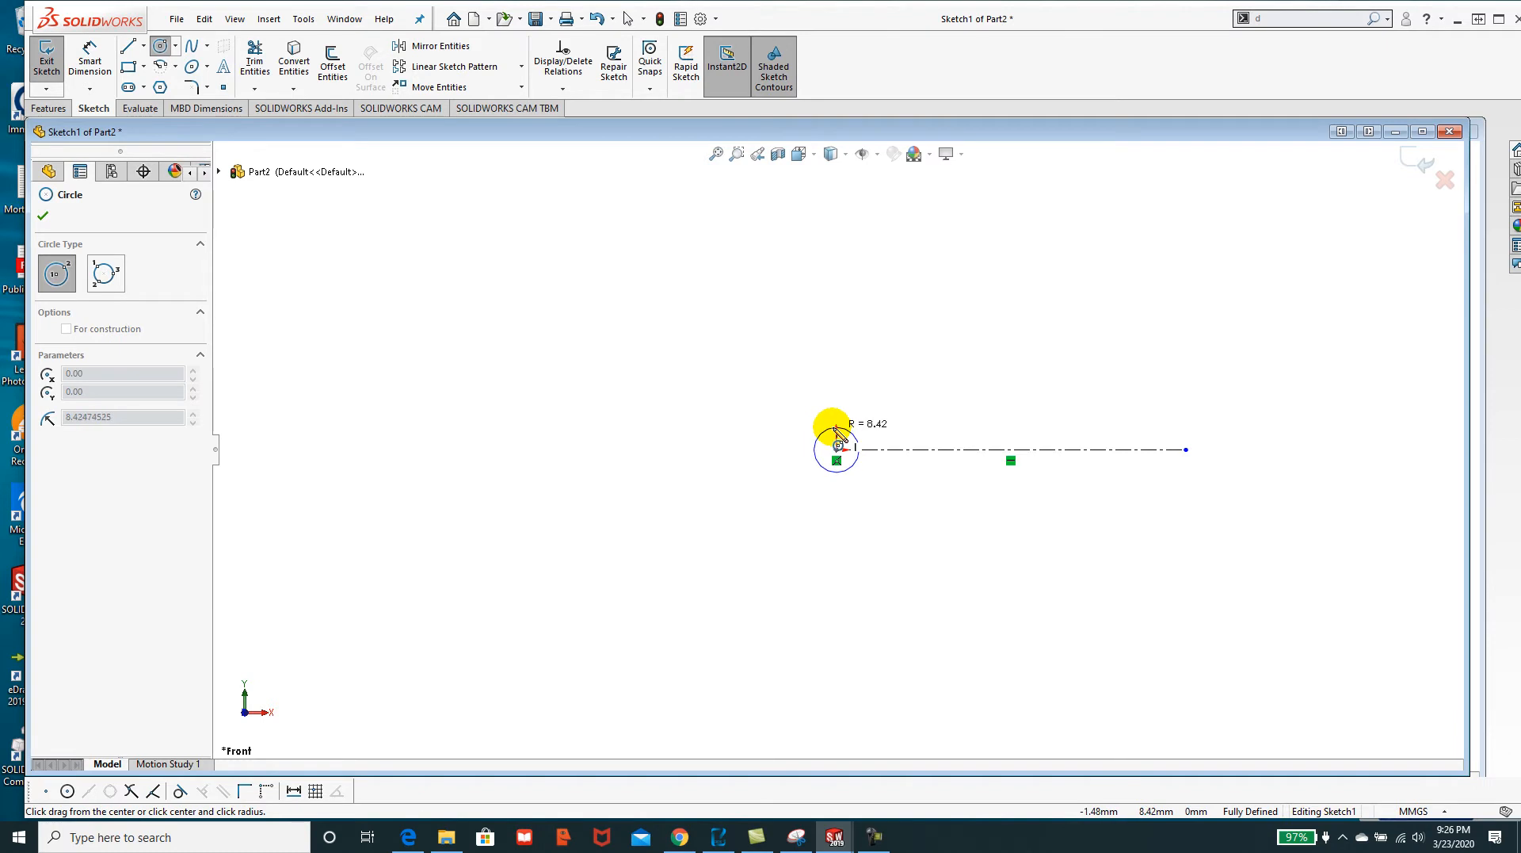
click(836, 430)
key(Escape)
scroll(910, 460, up, 3)
scroll(911, 460, down, 4)
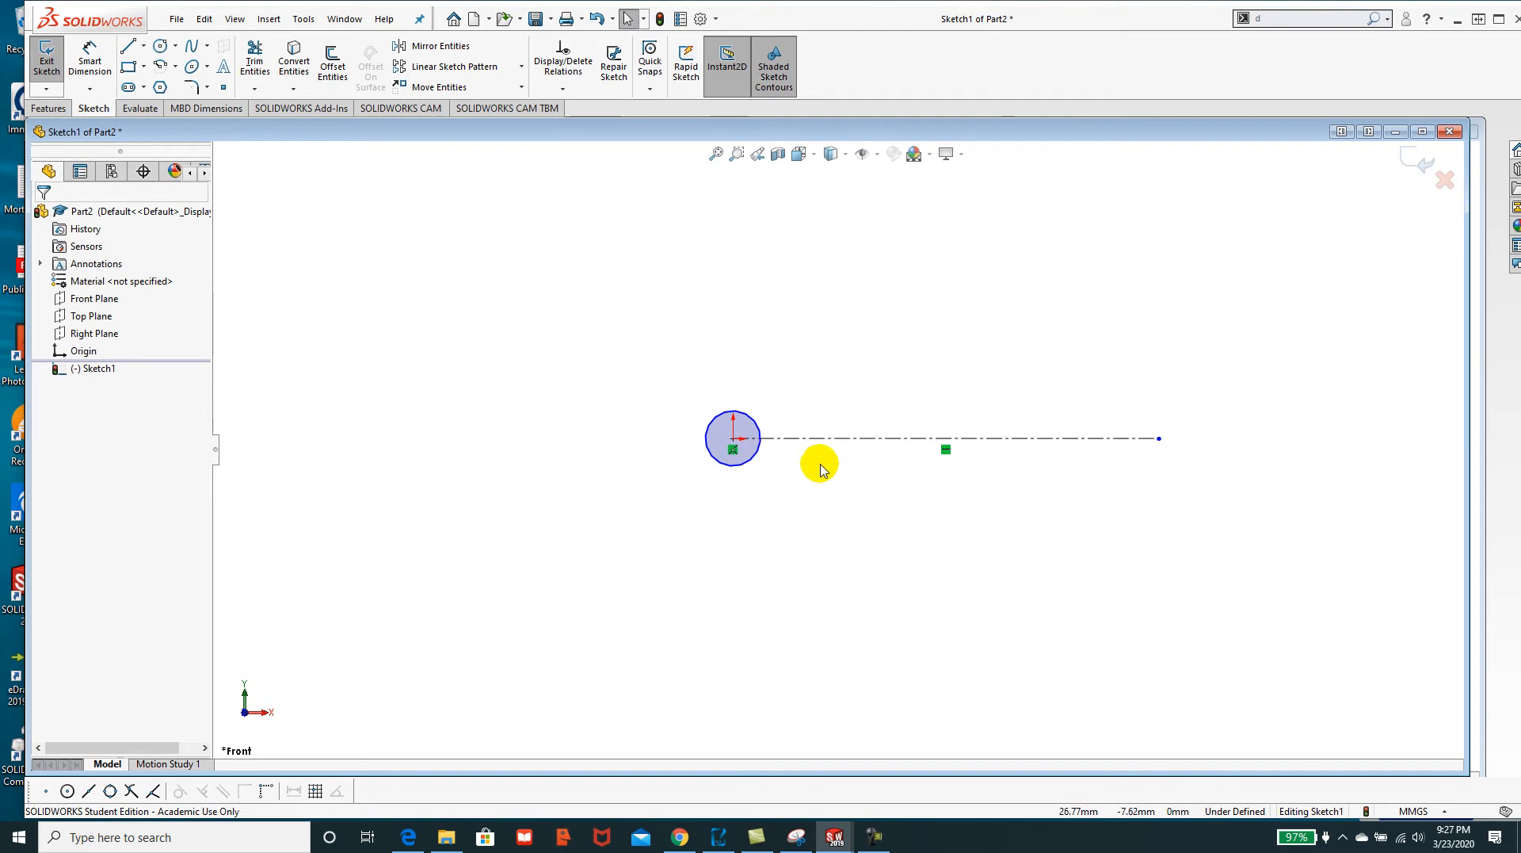
scroll(820, 467, down, 3)
Check the clip's overall length in the PDF drawing, return to the Part2 sketch in SOLIDWORKS, and set the centerline's length to 80 mm.
click(717, 840)
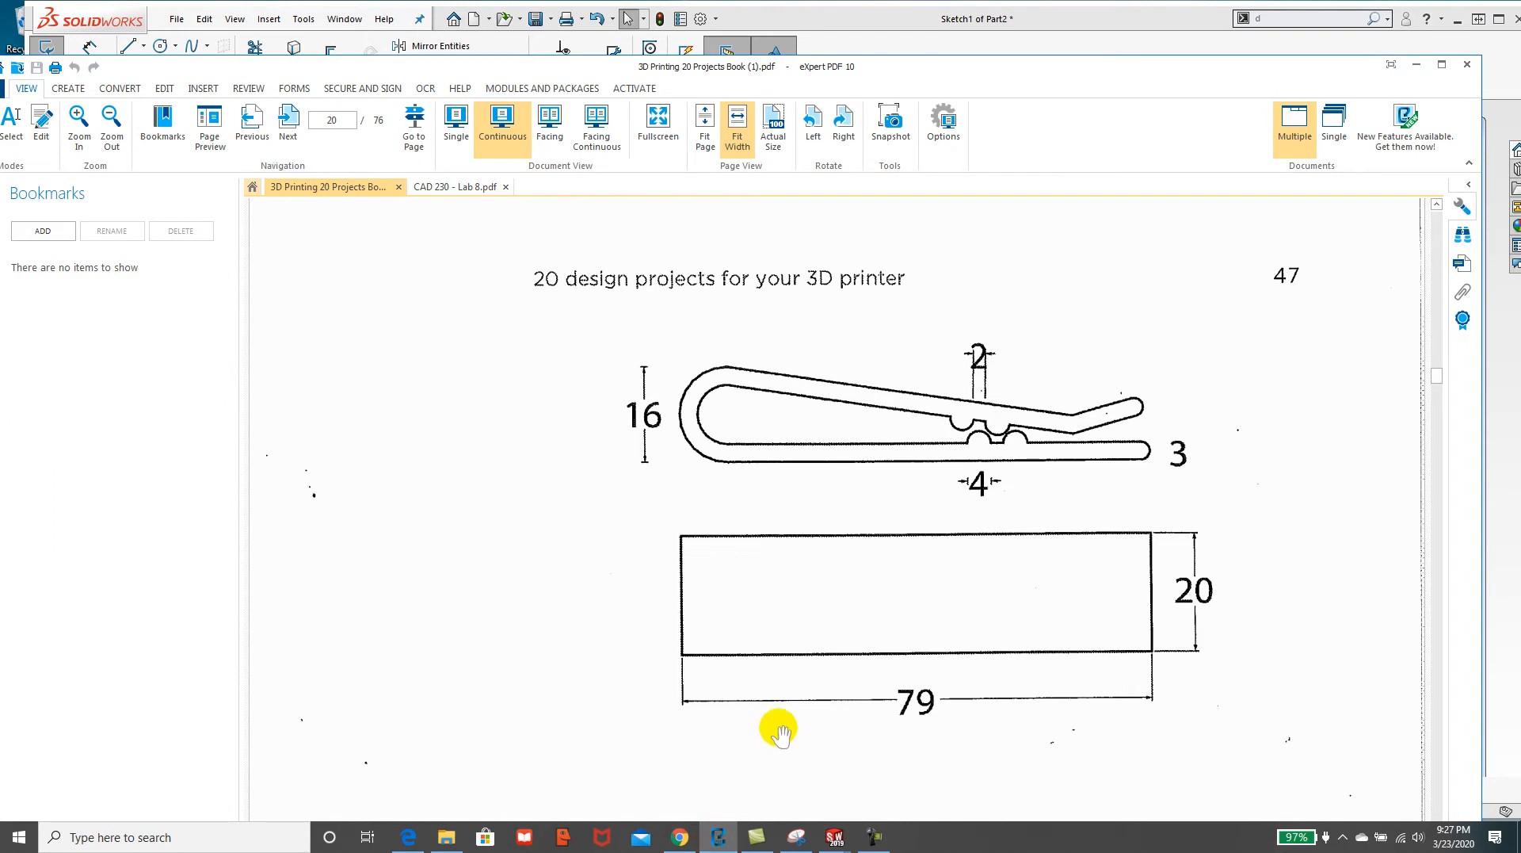
mouse_move(836, 845)
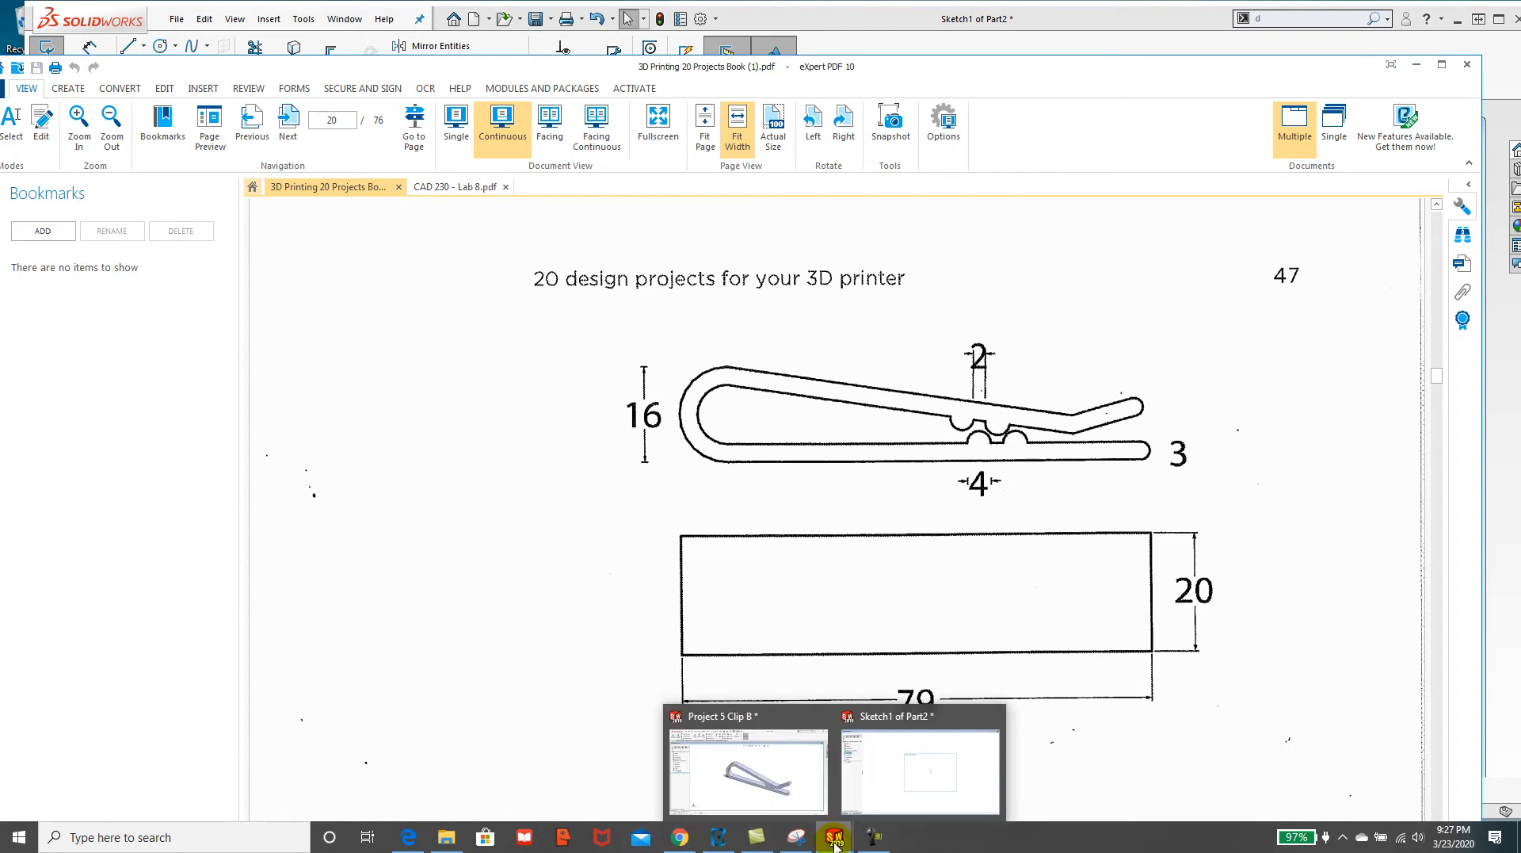
click(875, 775)
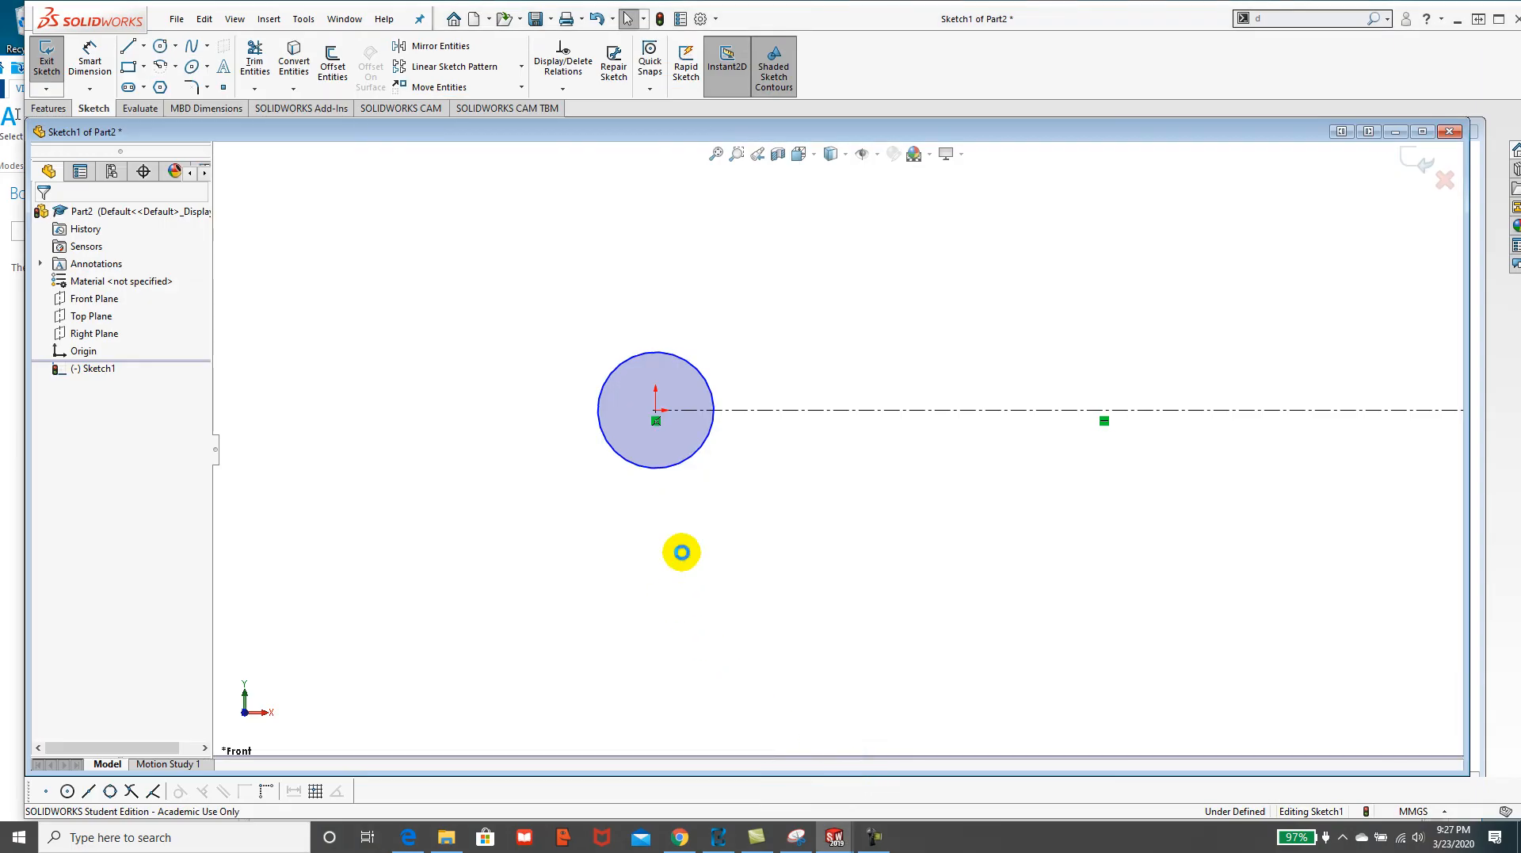
scroll(1110, 474, up, 3)
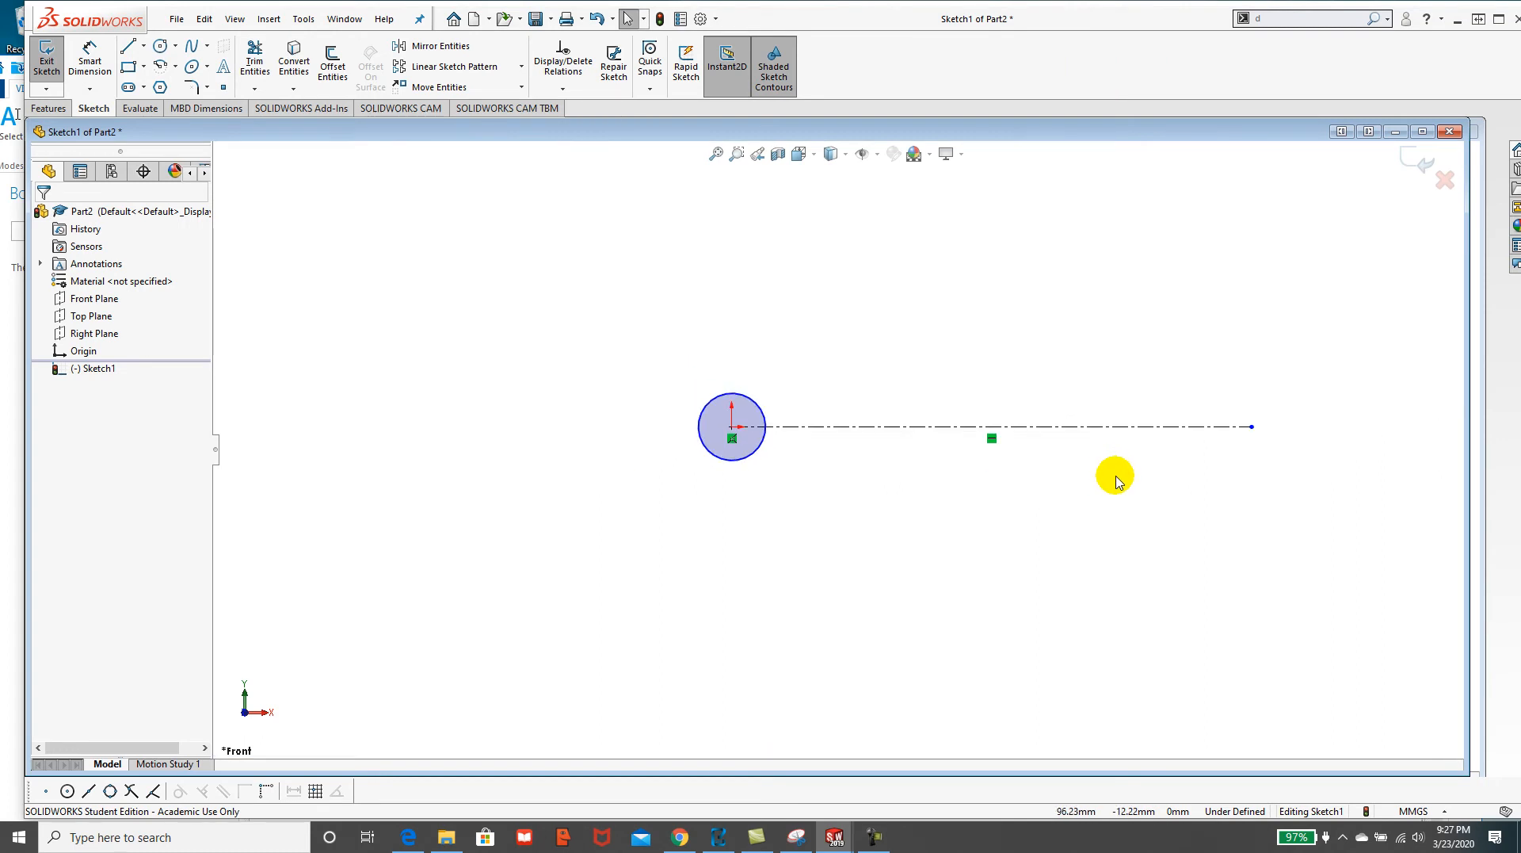
scroll(1115, 477, down, 1)
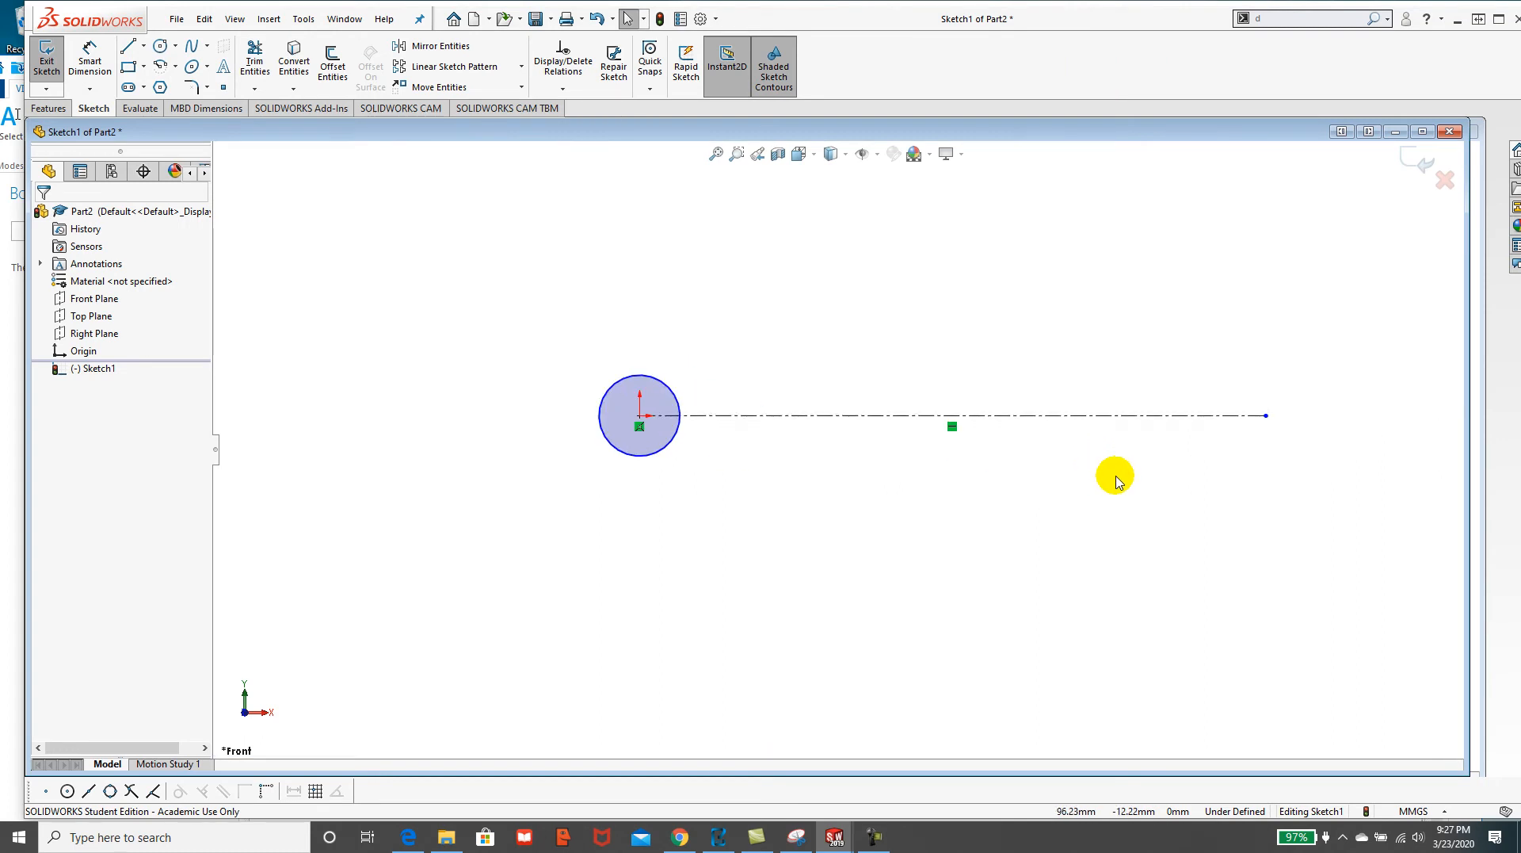
click(1083, 417)
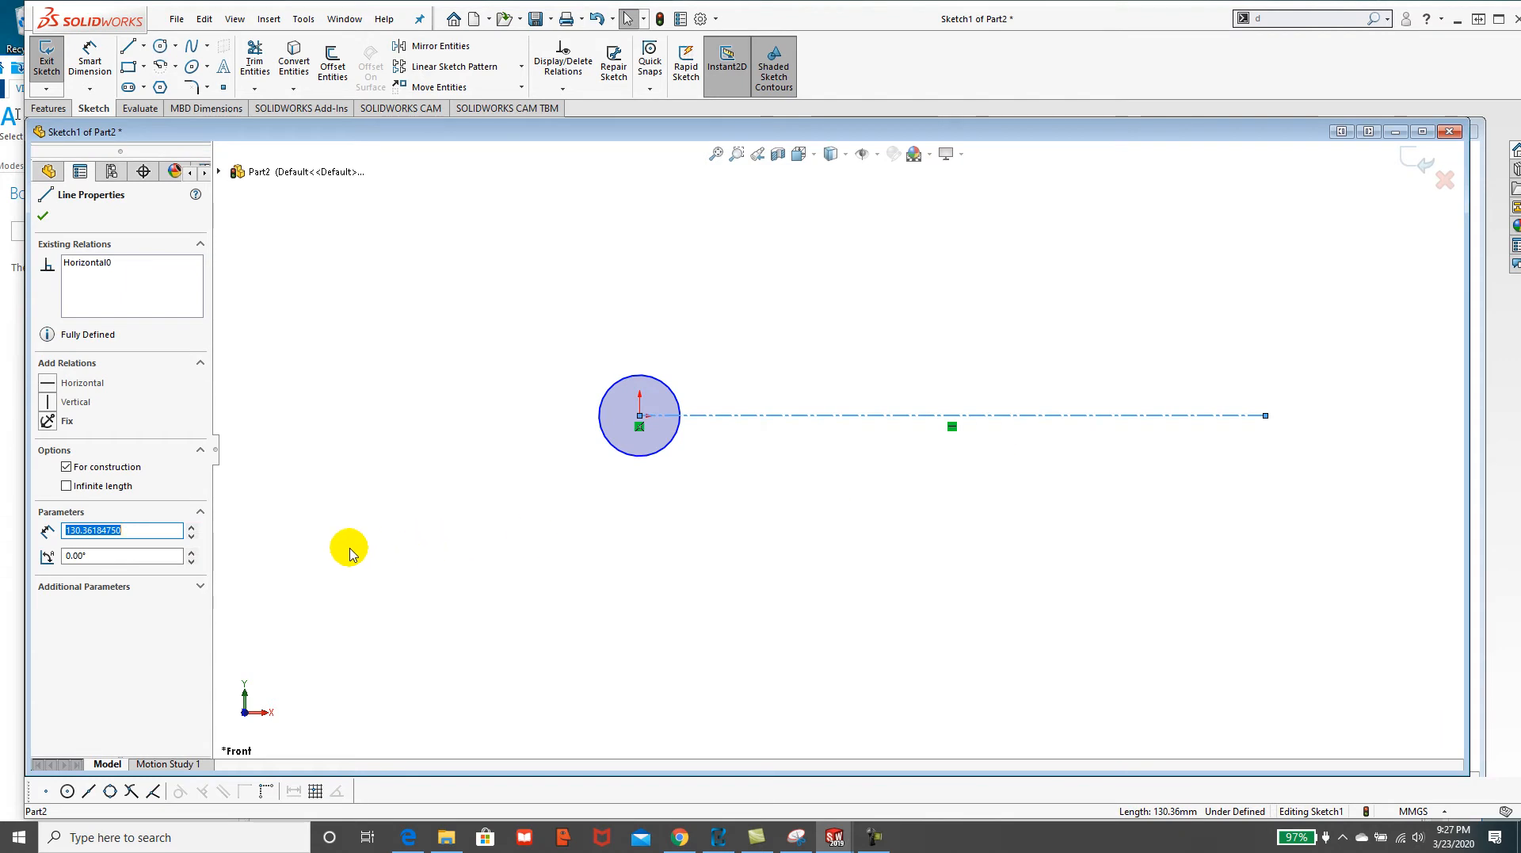
text(80.00)
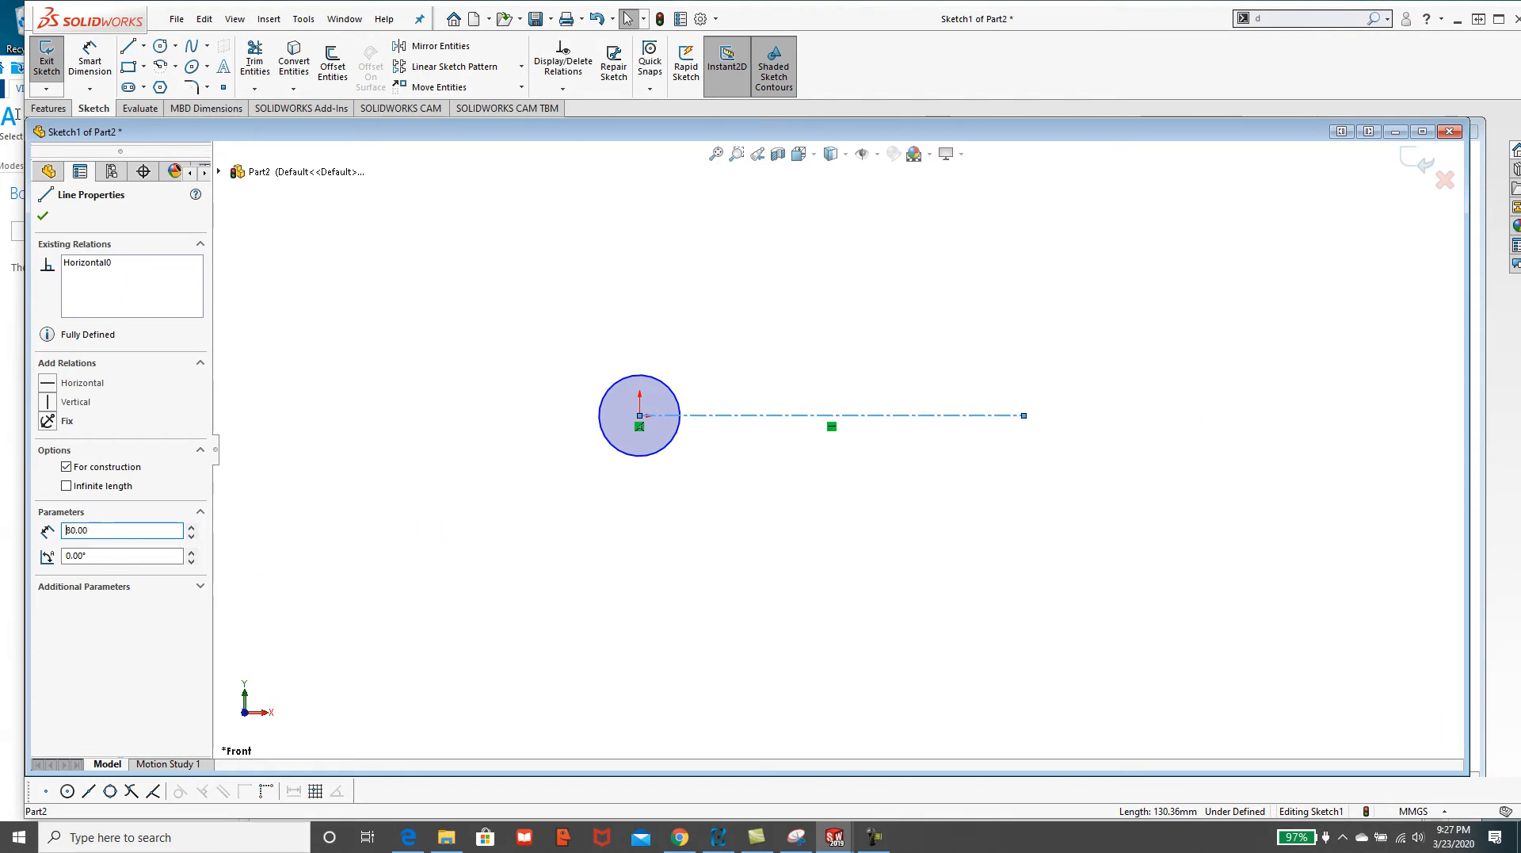
click(43, 216)
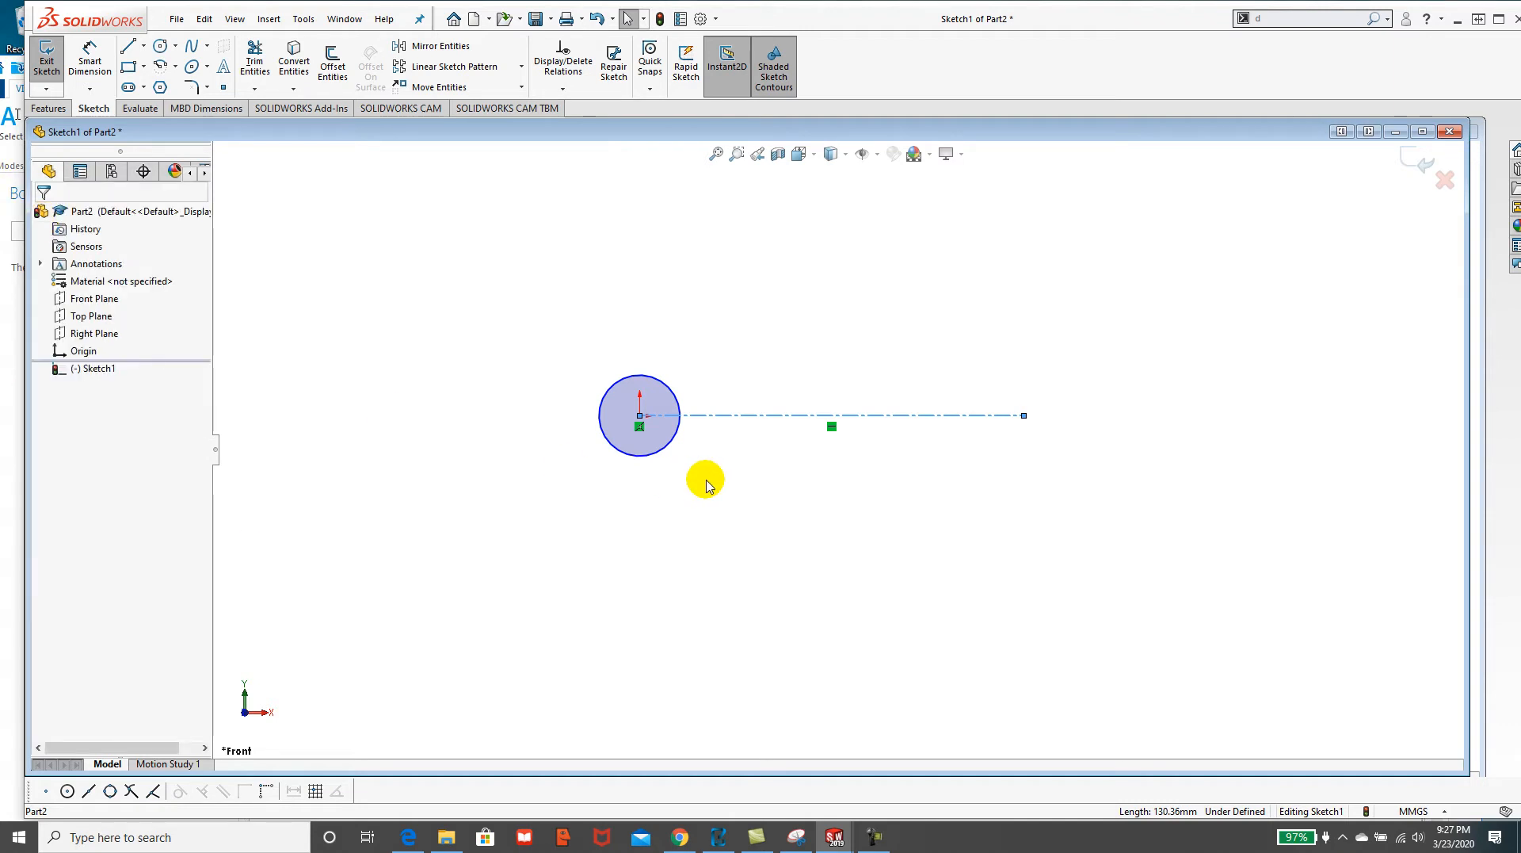
Dimension the circle at the origin with a diameter of 16 mm.
scroll(658, 400, down, 3)
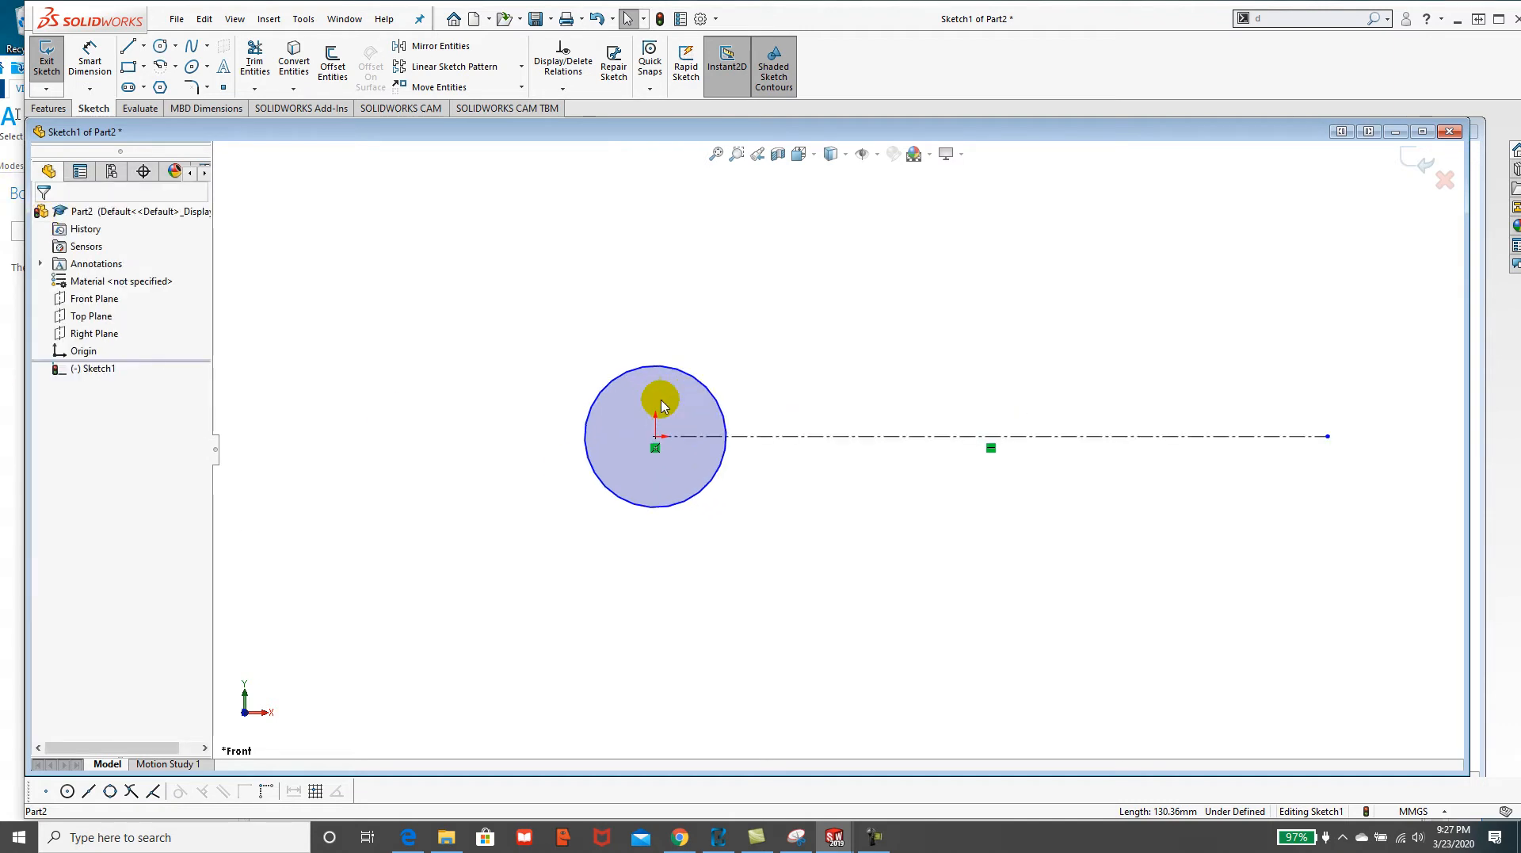
click(93, 70)
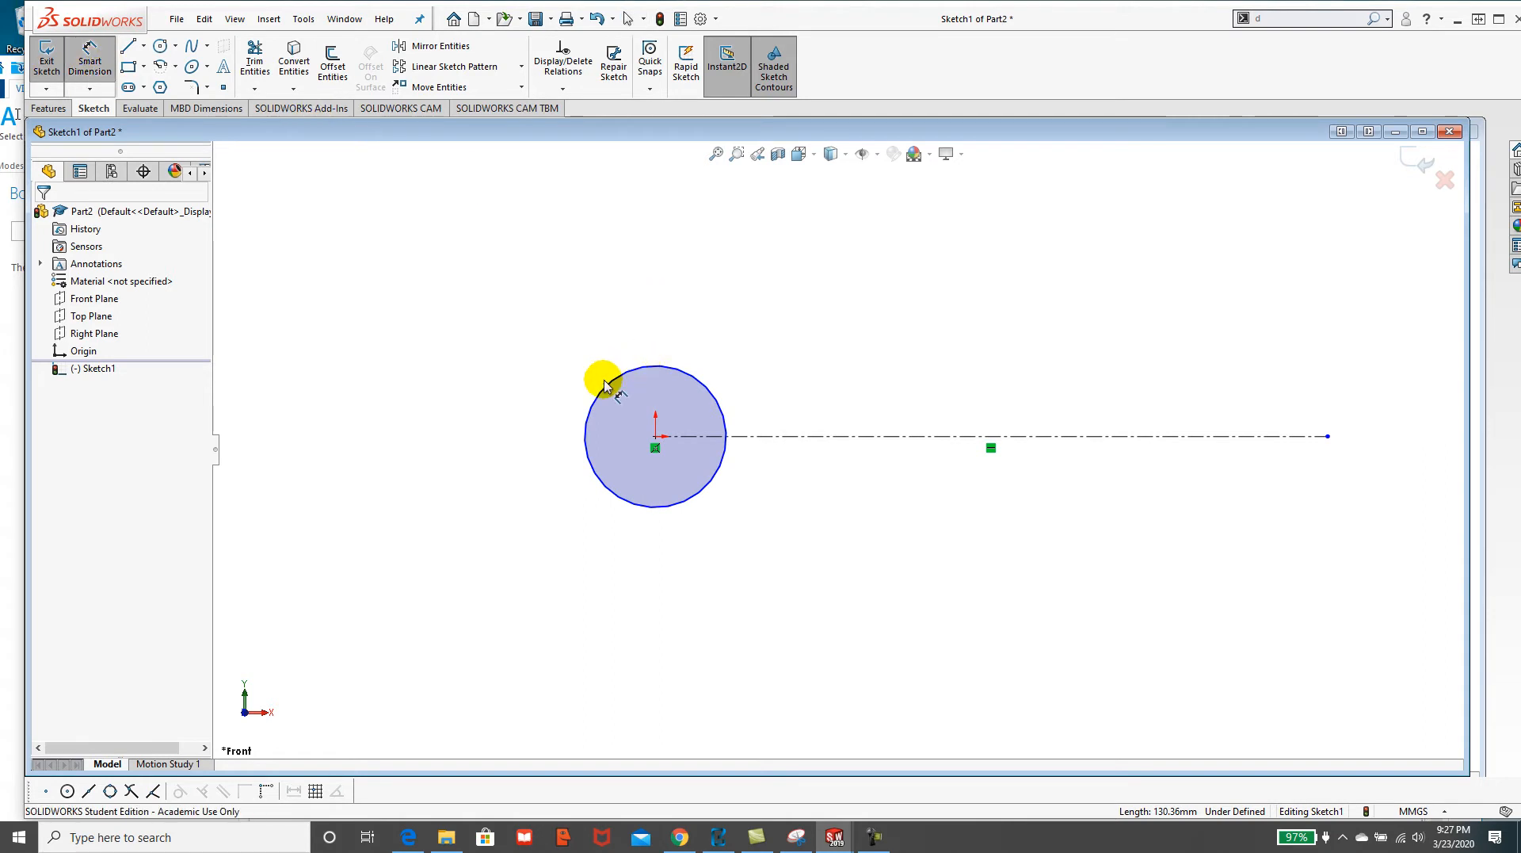
click(576, 365)
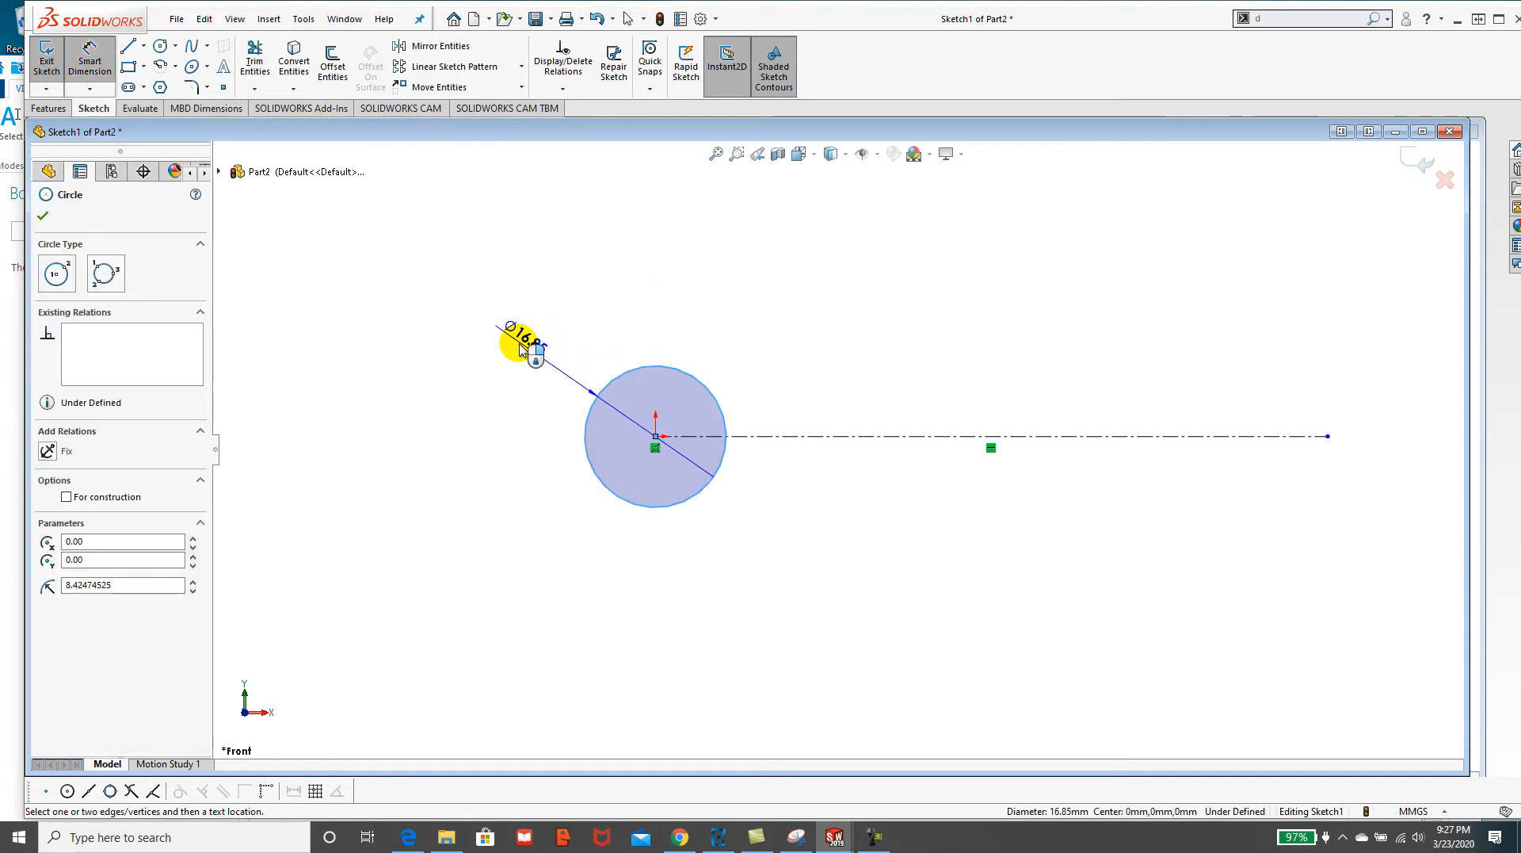
click(509, 337)
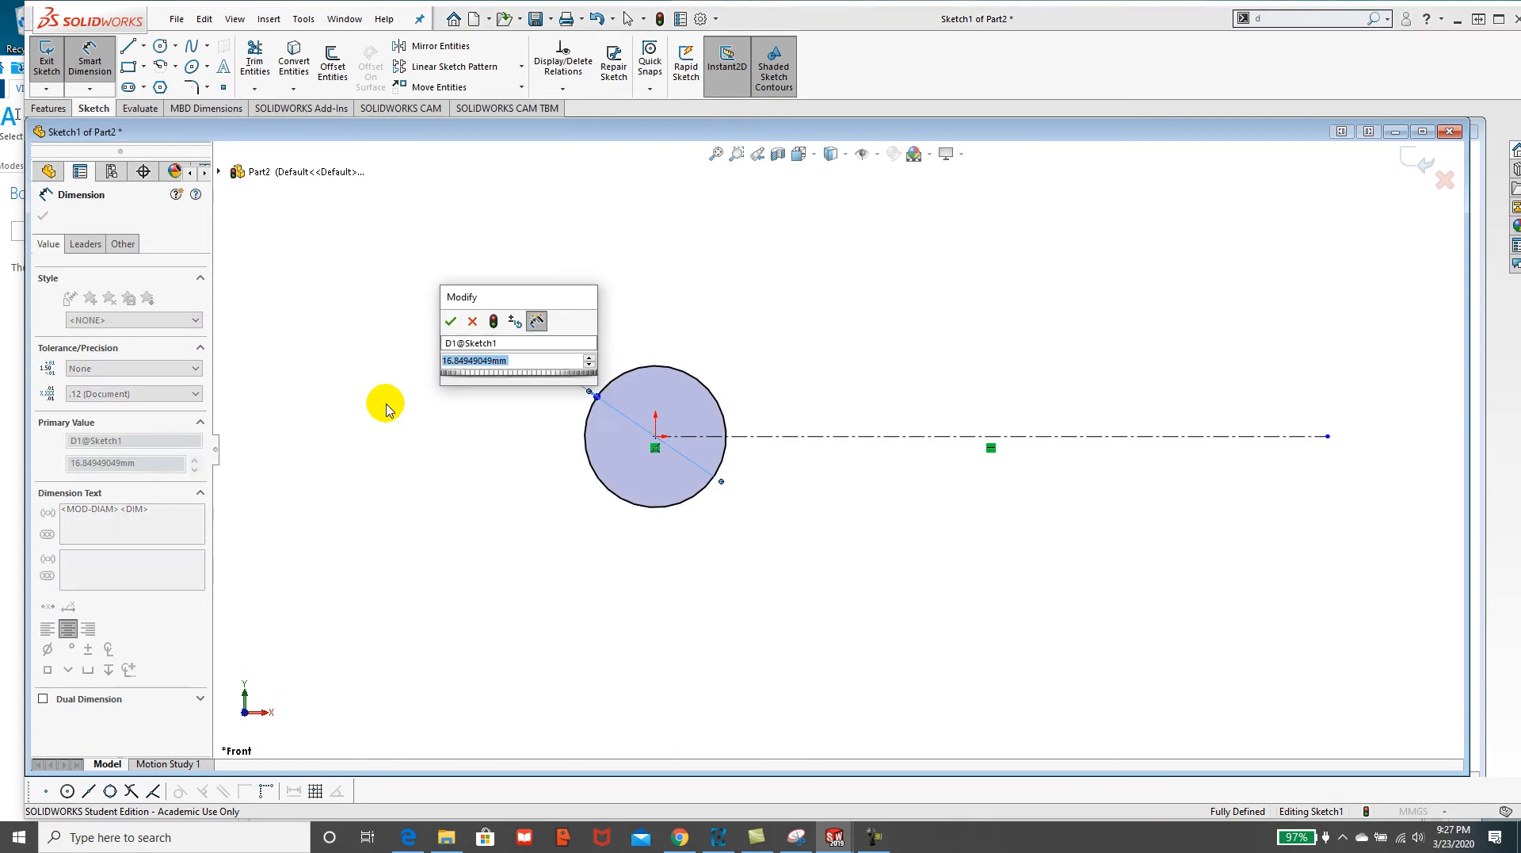
text(16)
key(Return)
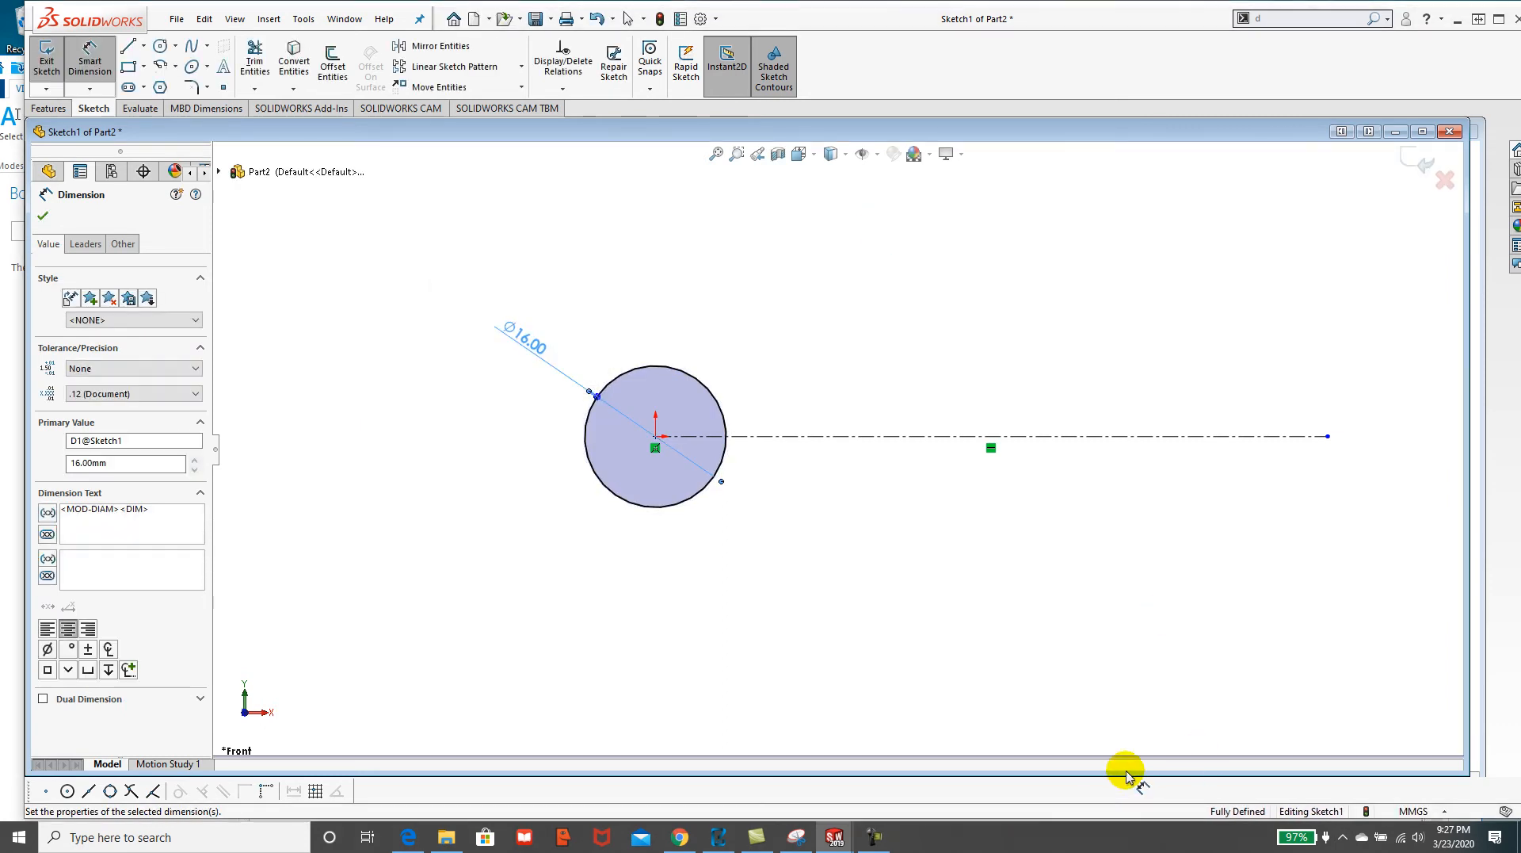
Check the clip's wall thickness in the PDF drawing, return to the Part2 sketch in SOLIDWORKS, and offset the circle 3 mm inward.
mouse_move(719, 836)
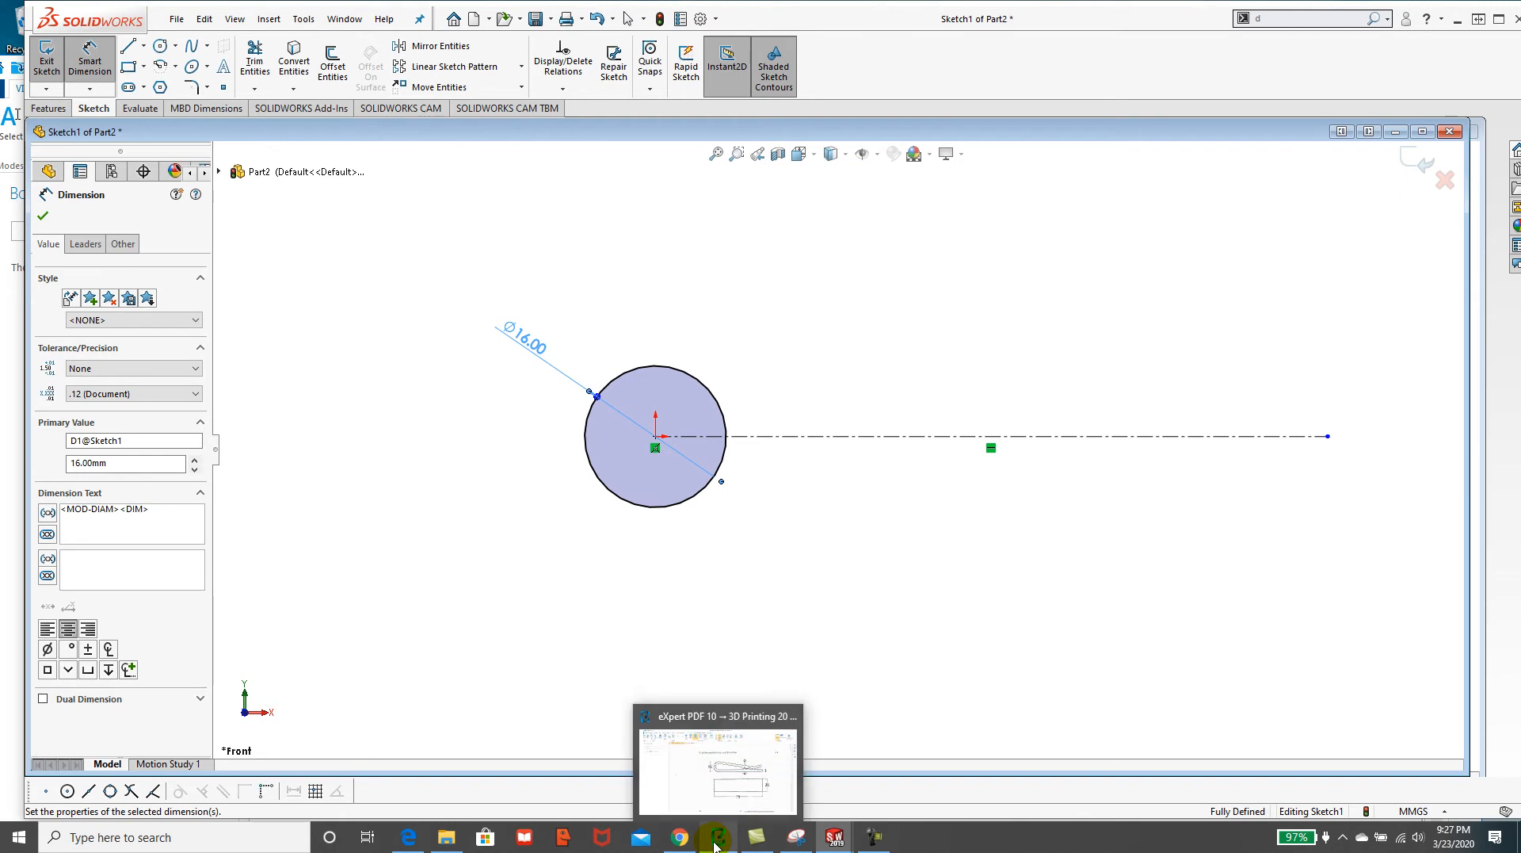
click(717, 798)
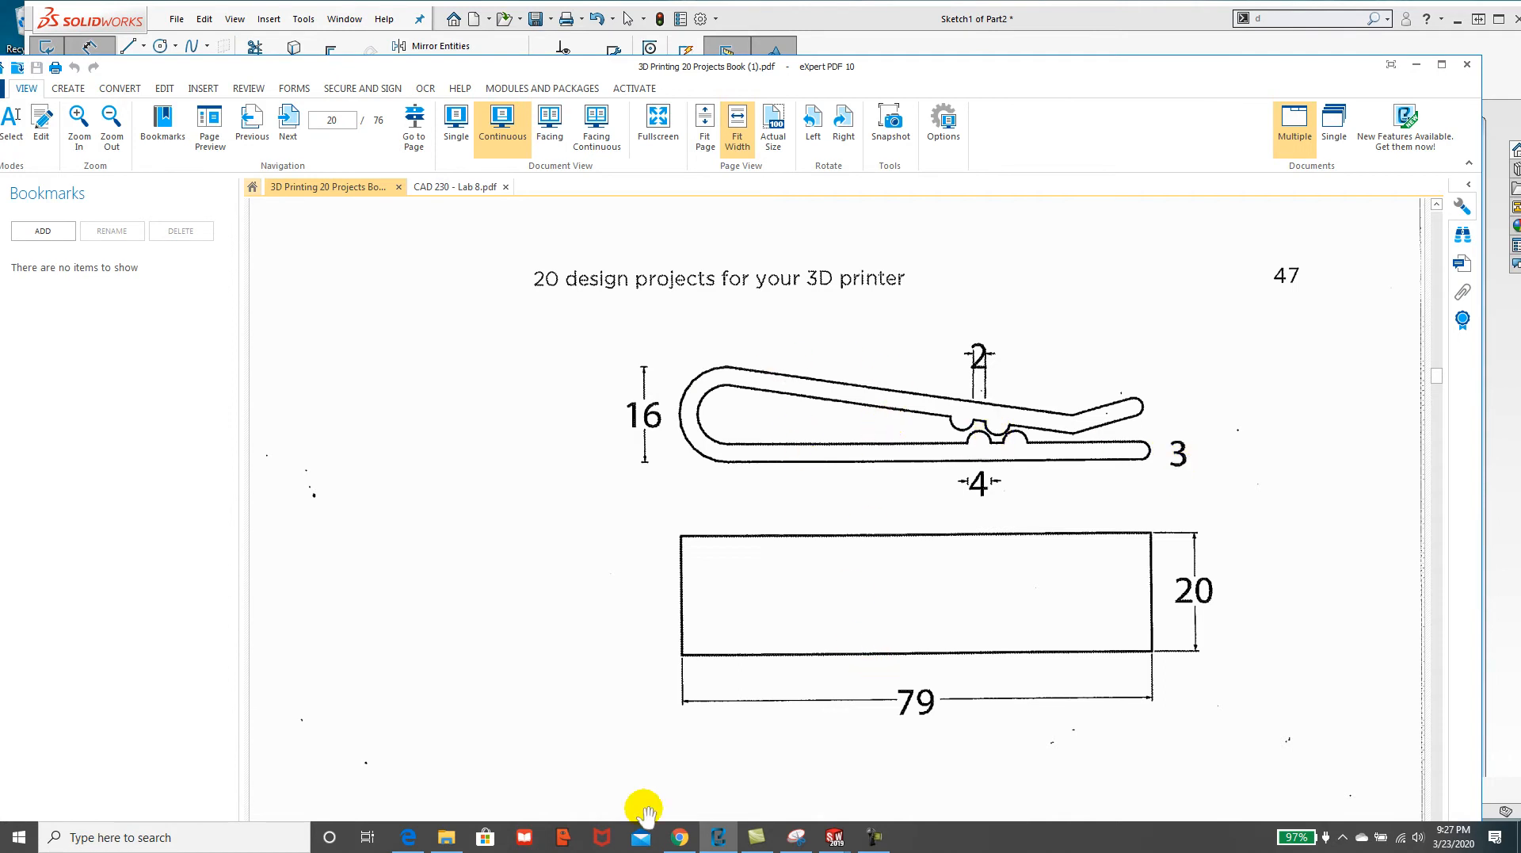
mouse_move(841, 843)
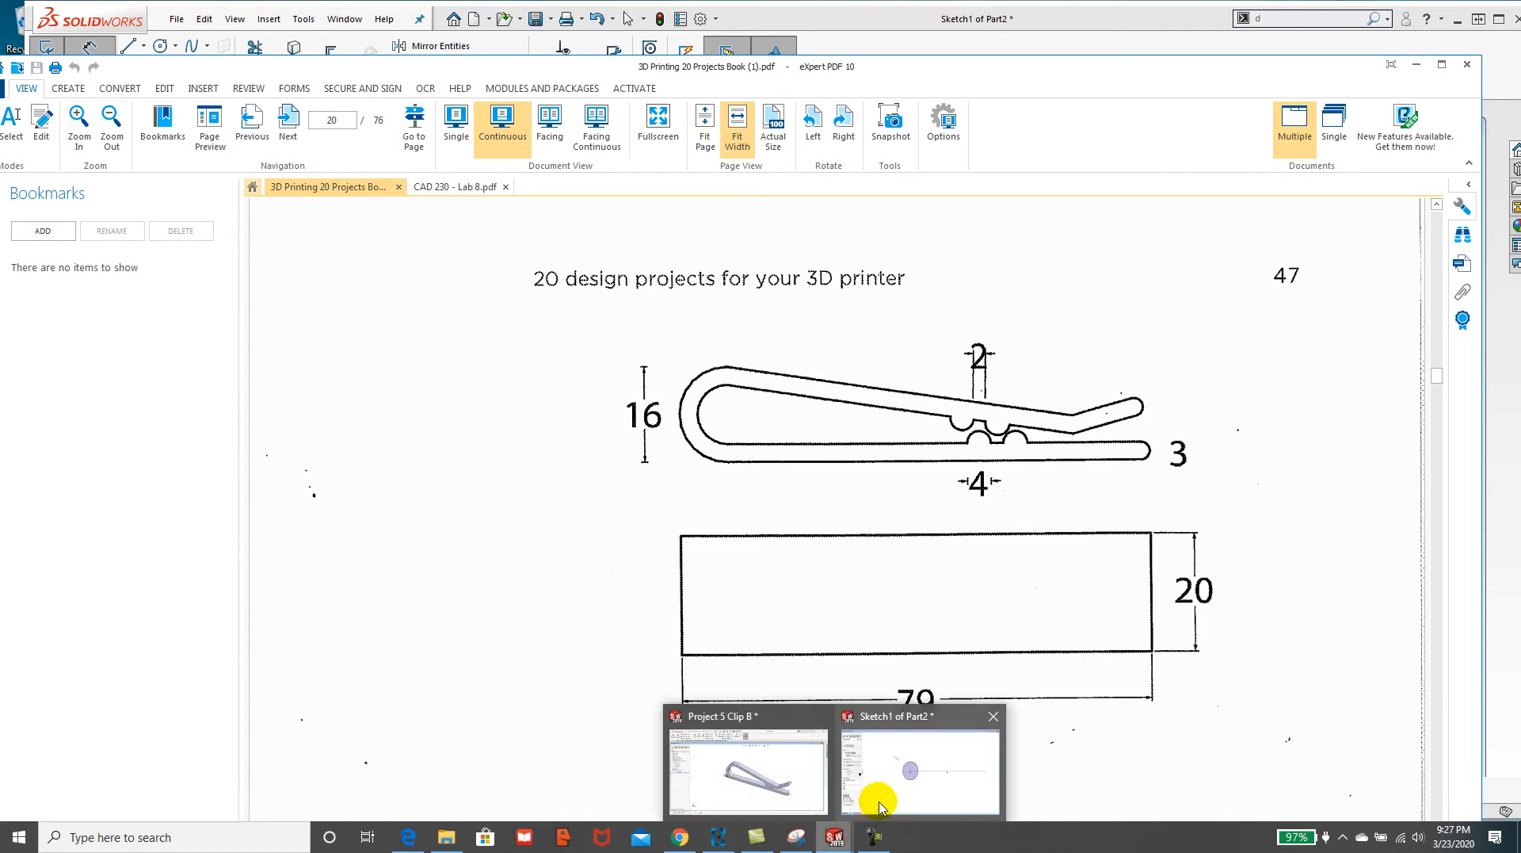
click(878, 791)
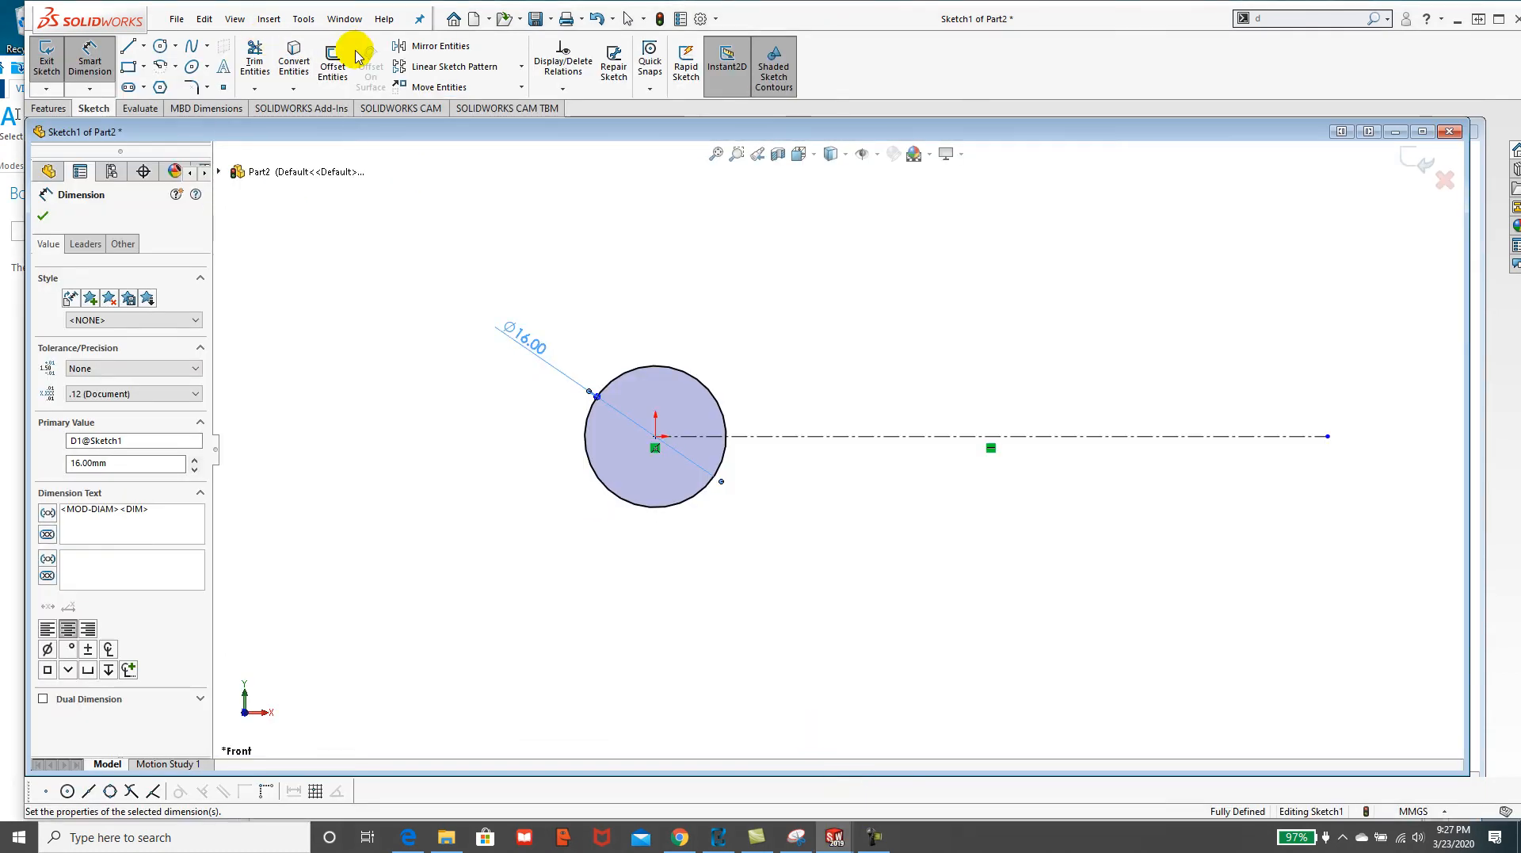
click(333, 64)
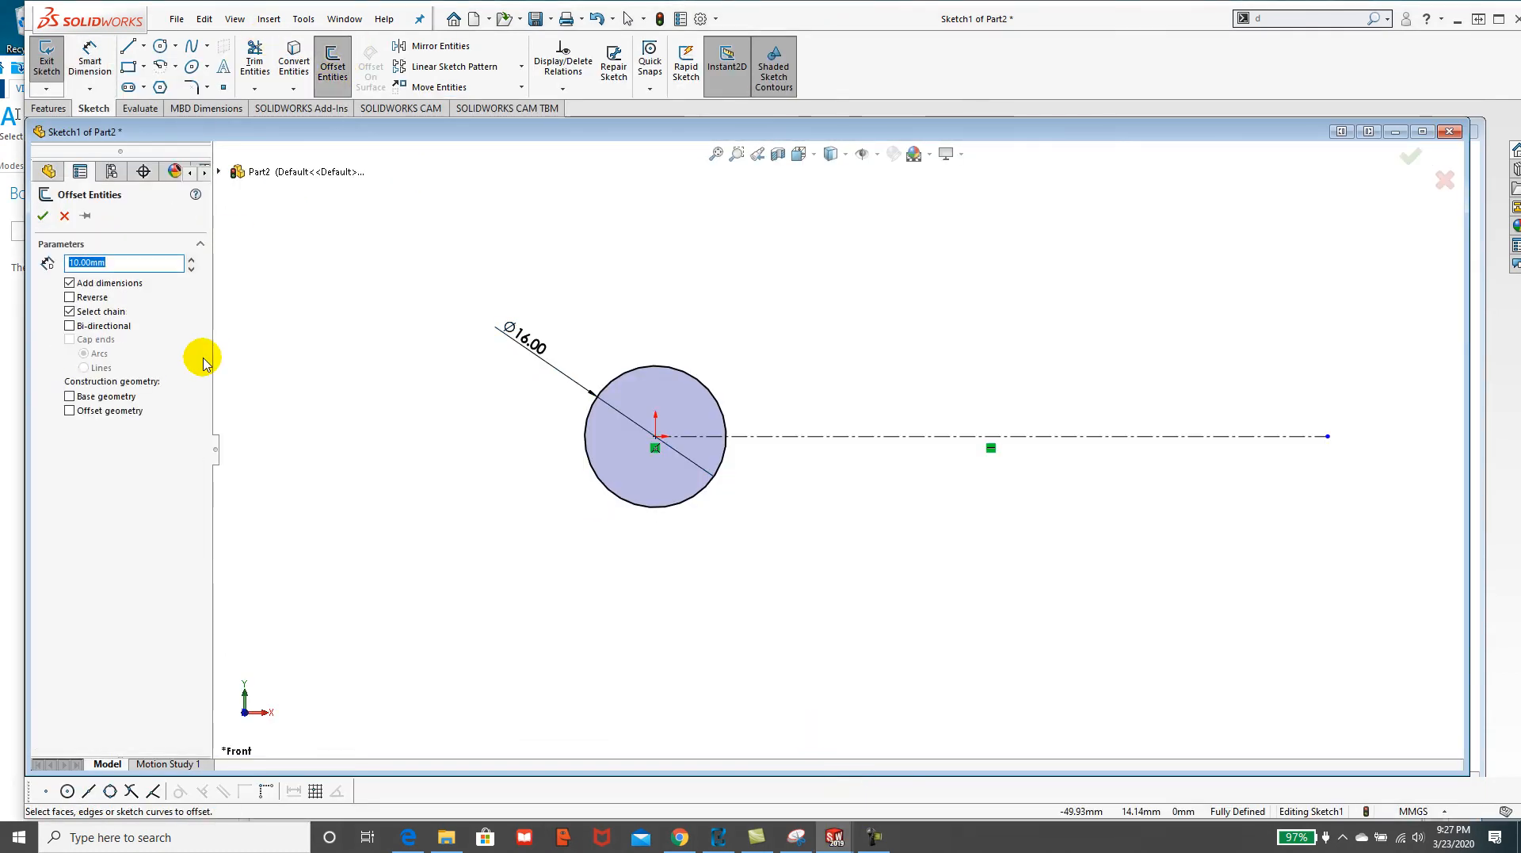
text(3)
key(Return)
click(701, 390)
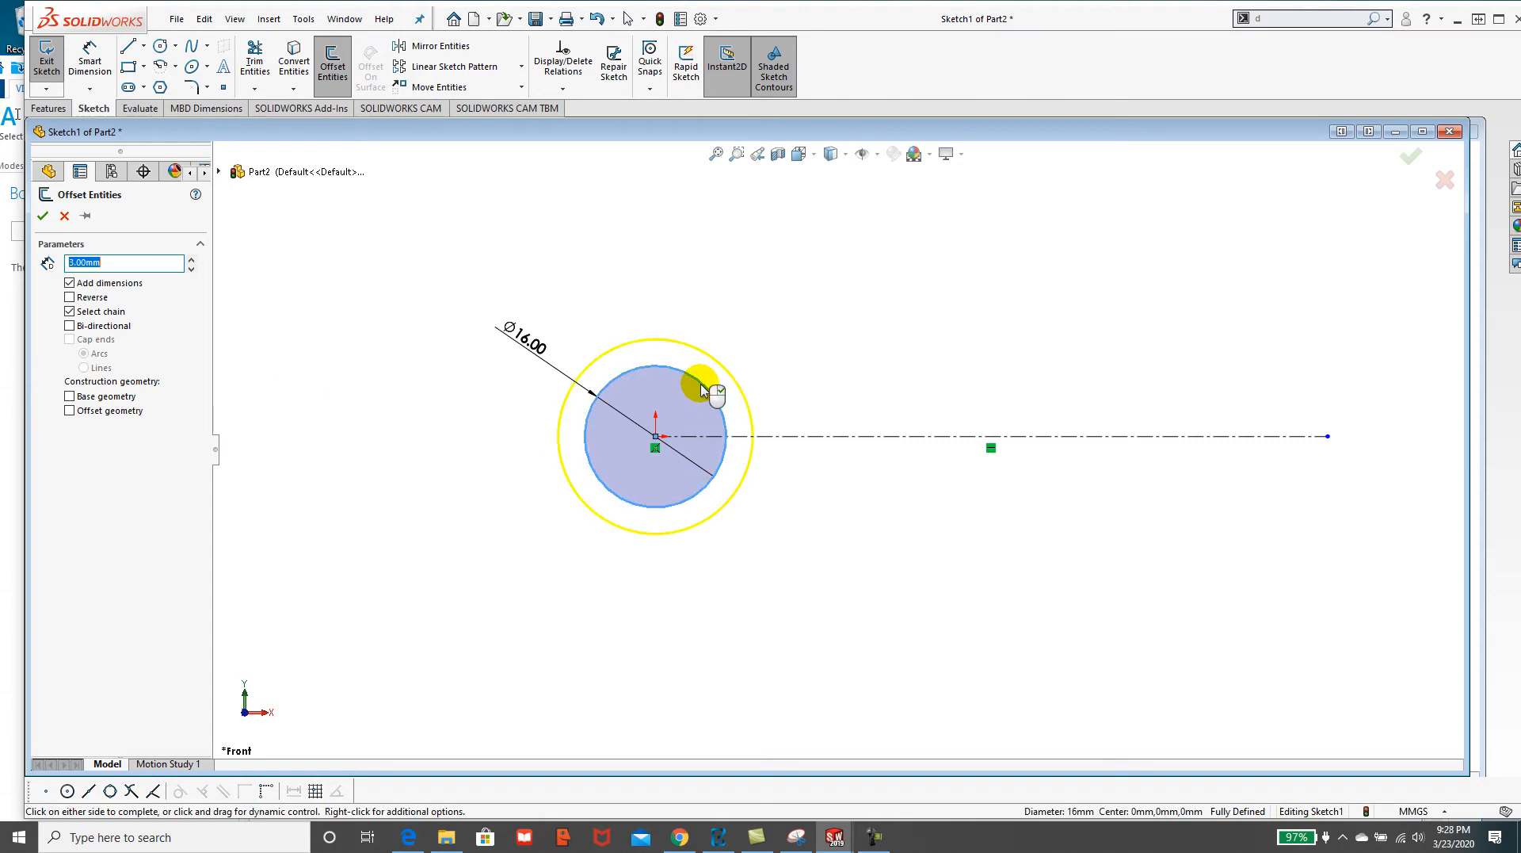
click(69, 298)
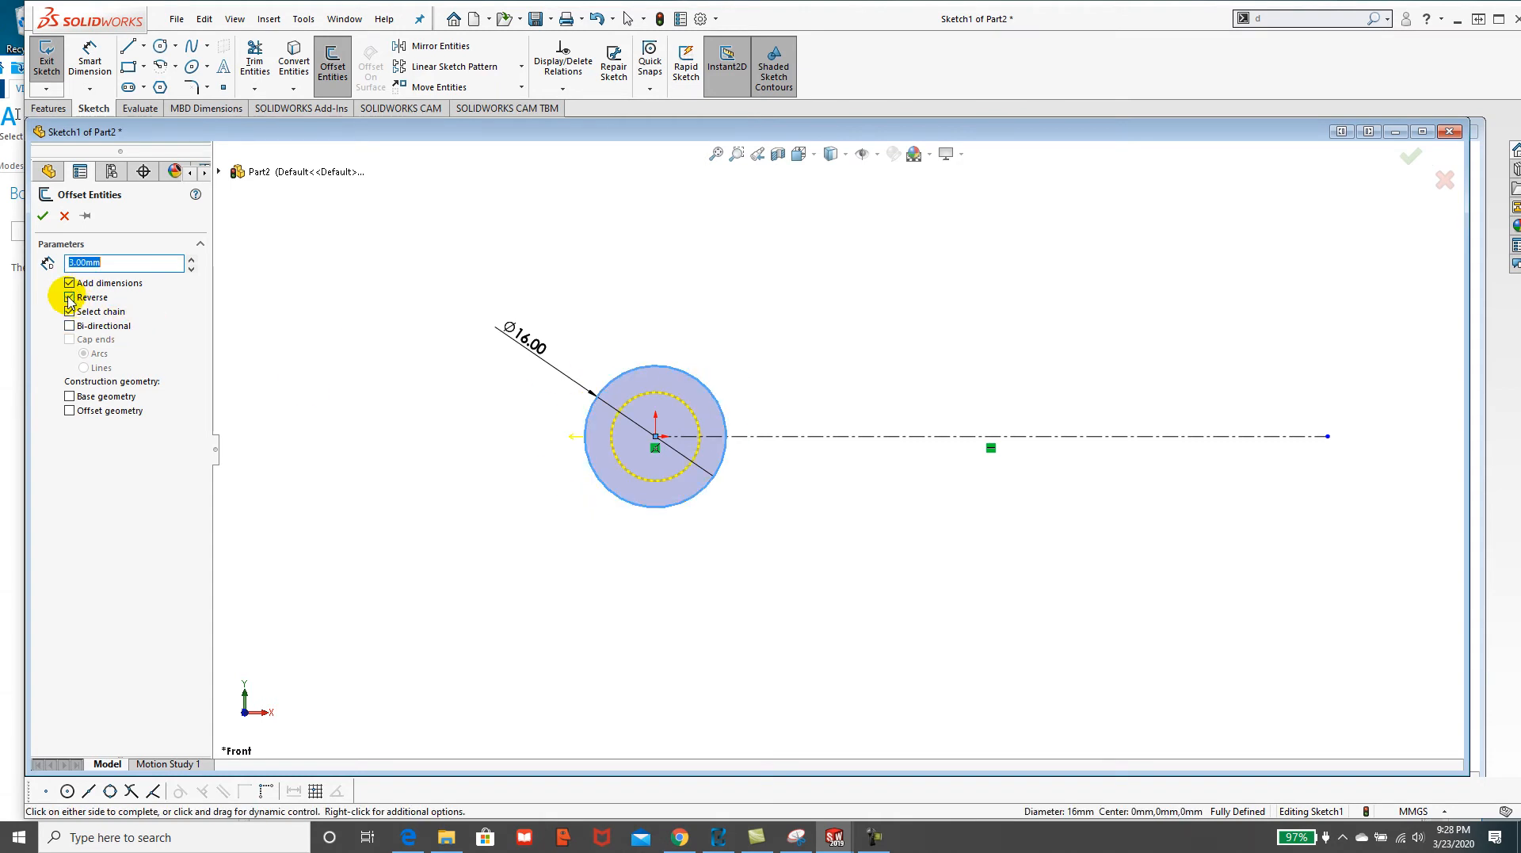
click(43, 216)
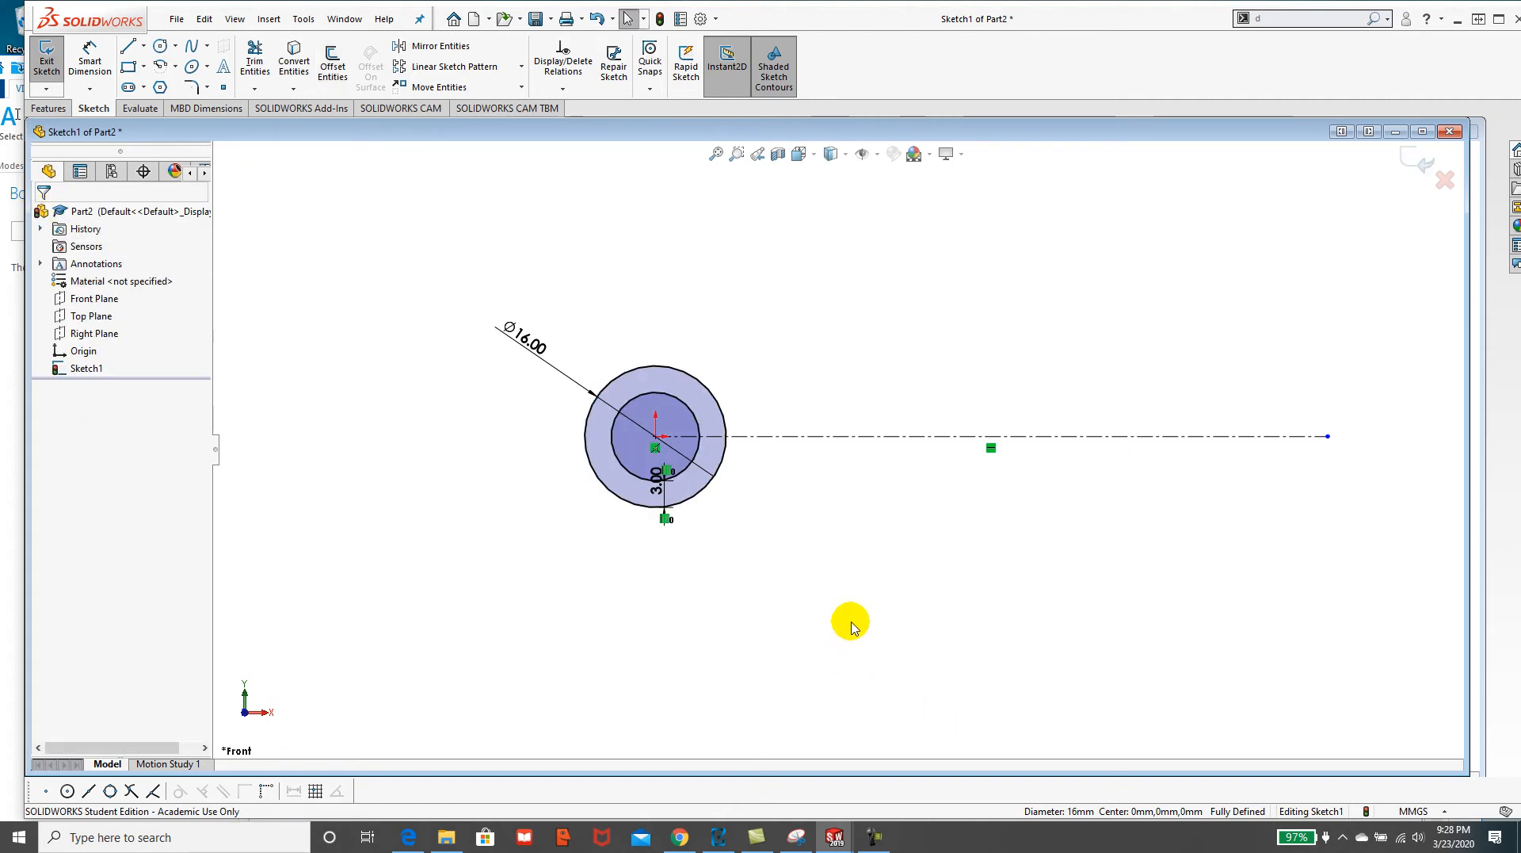
Draw a horizontal line about 76 mm long from the outer circle's lowest point, ending directly below the centerline's free end.
click(127, 45)
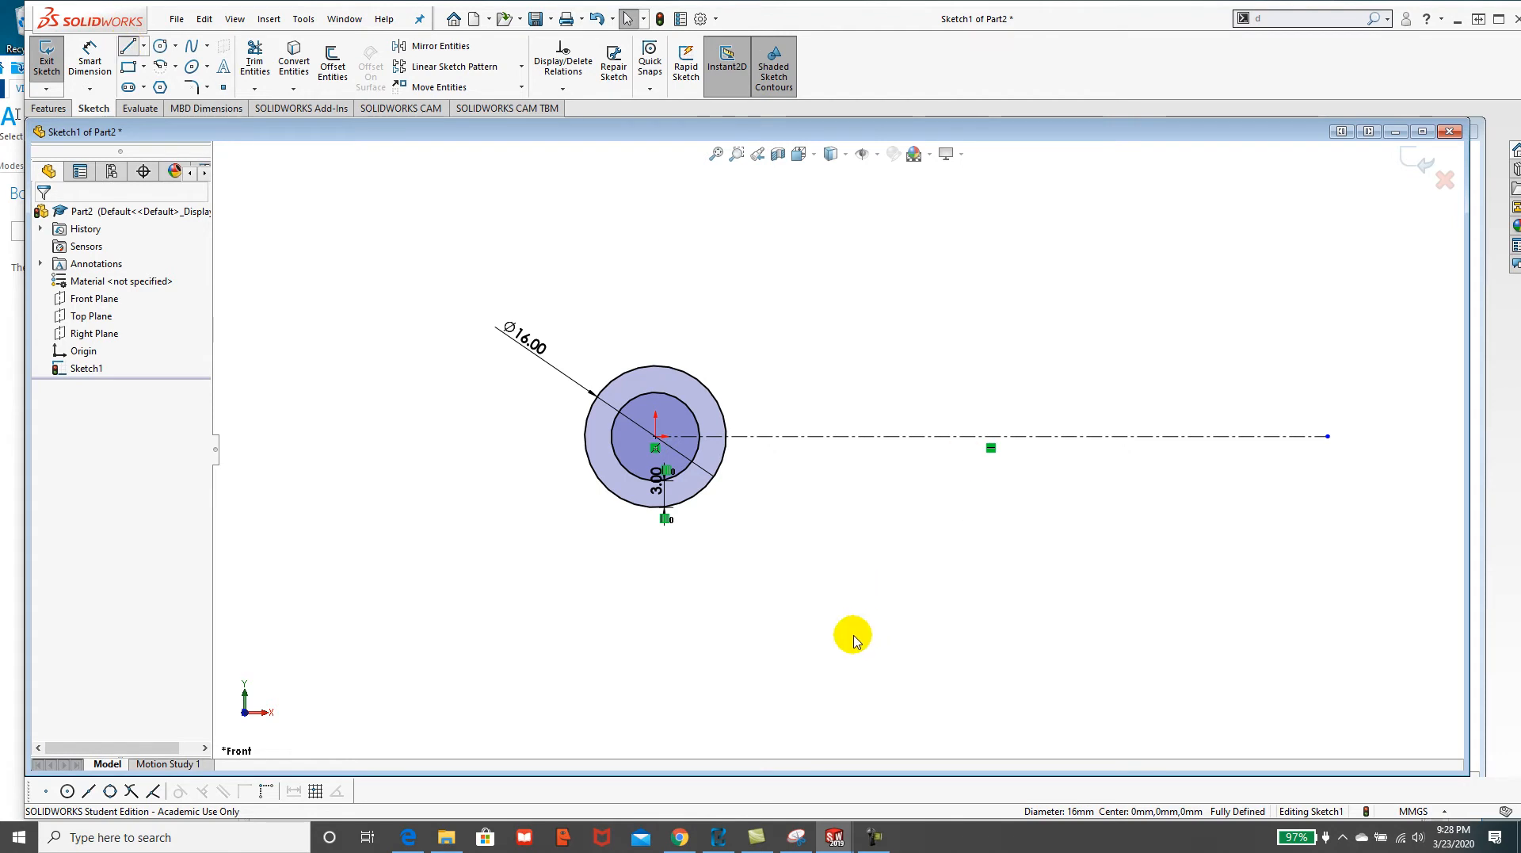
click(657, 509)
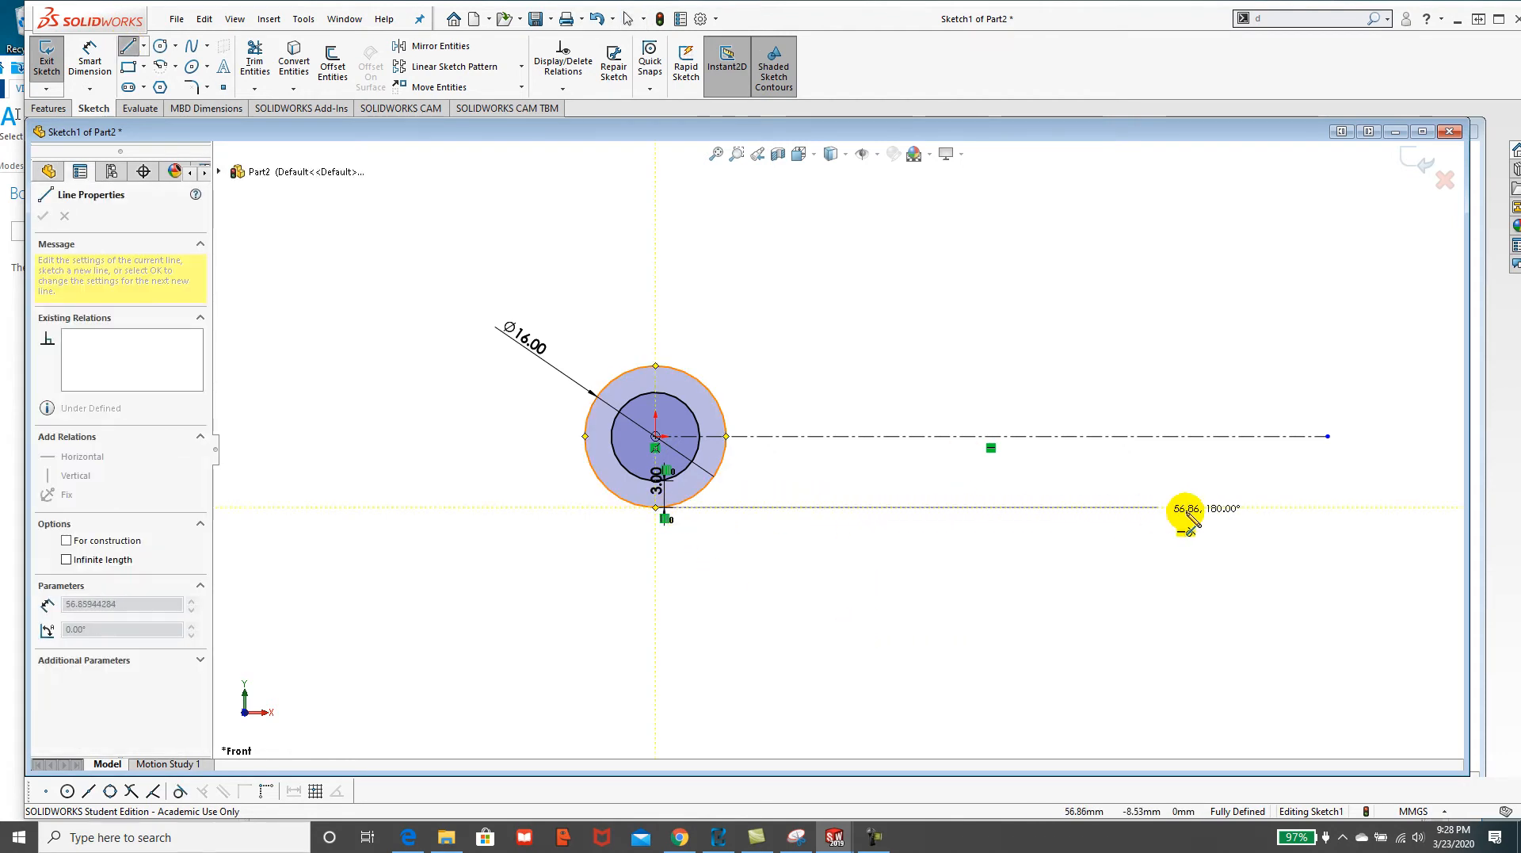
click(1328, 507)
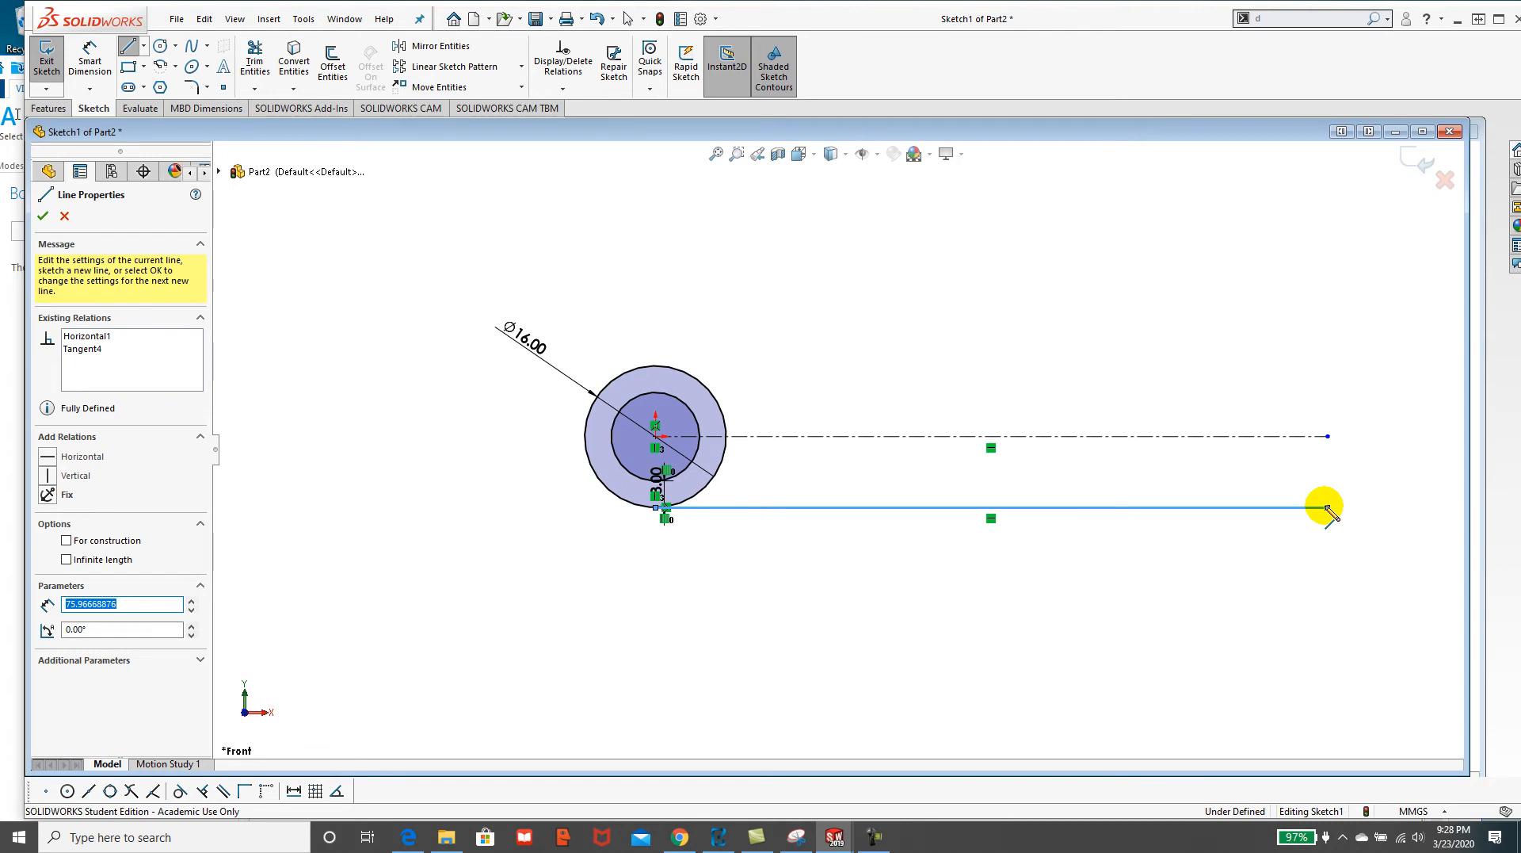
key(Escape)
key(Escape)
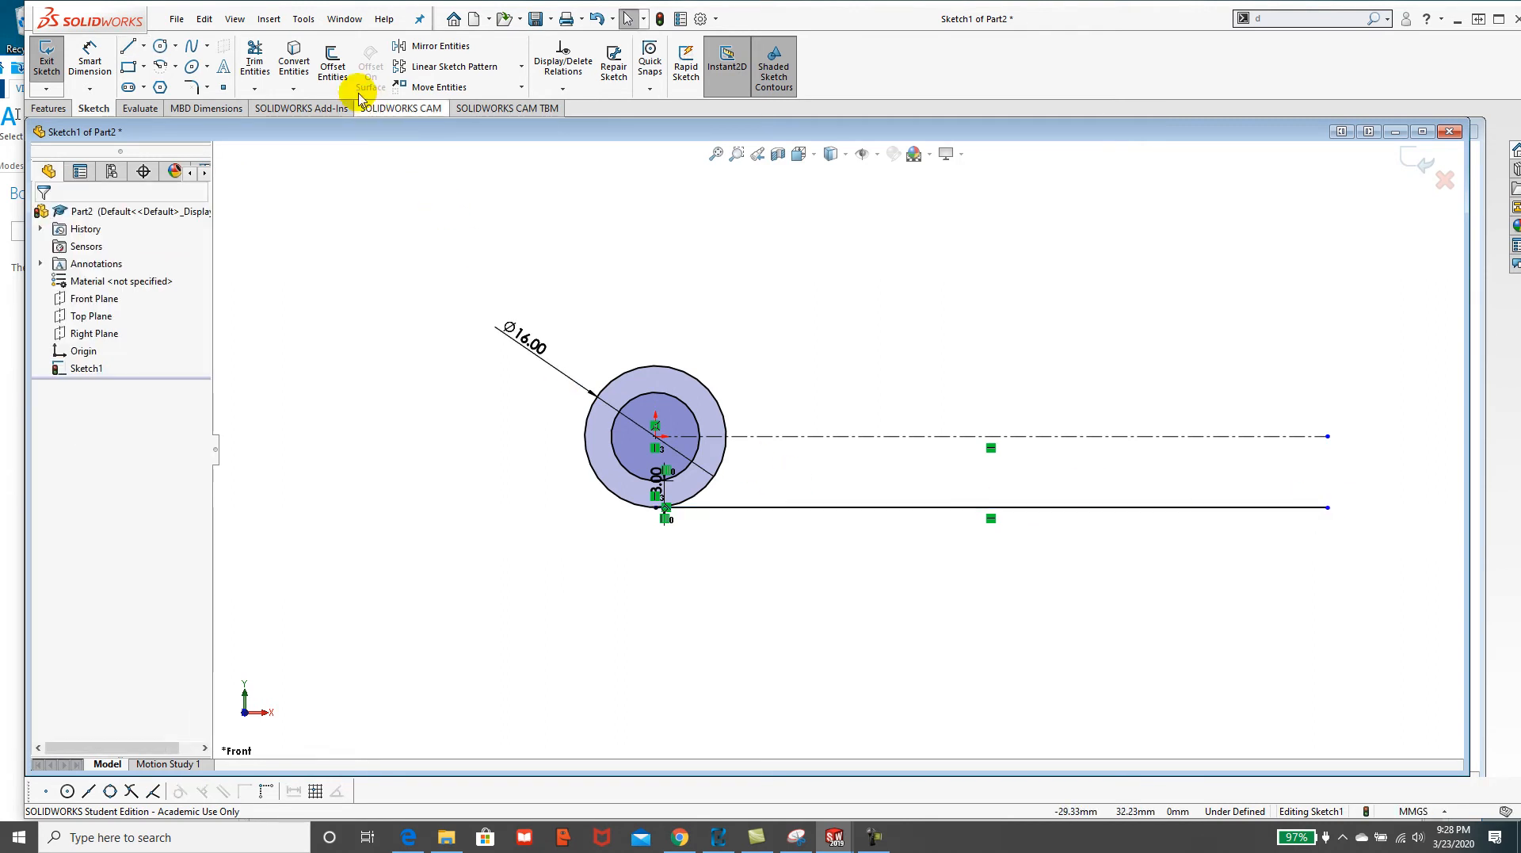
Offset the lower horizontal line 3 mm upward, reversing the default offset direction.
click(333, 63)
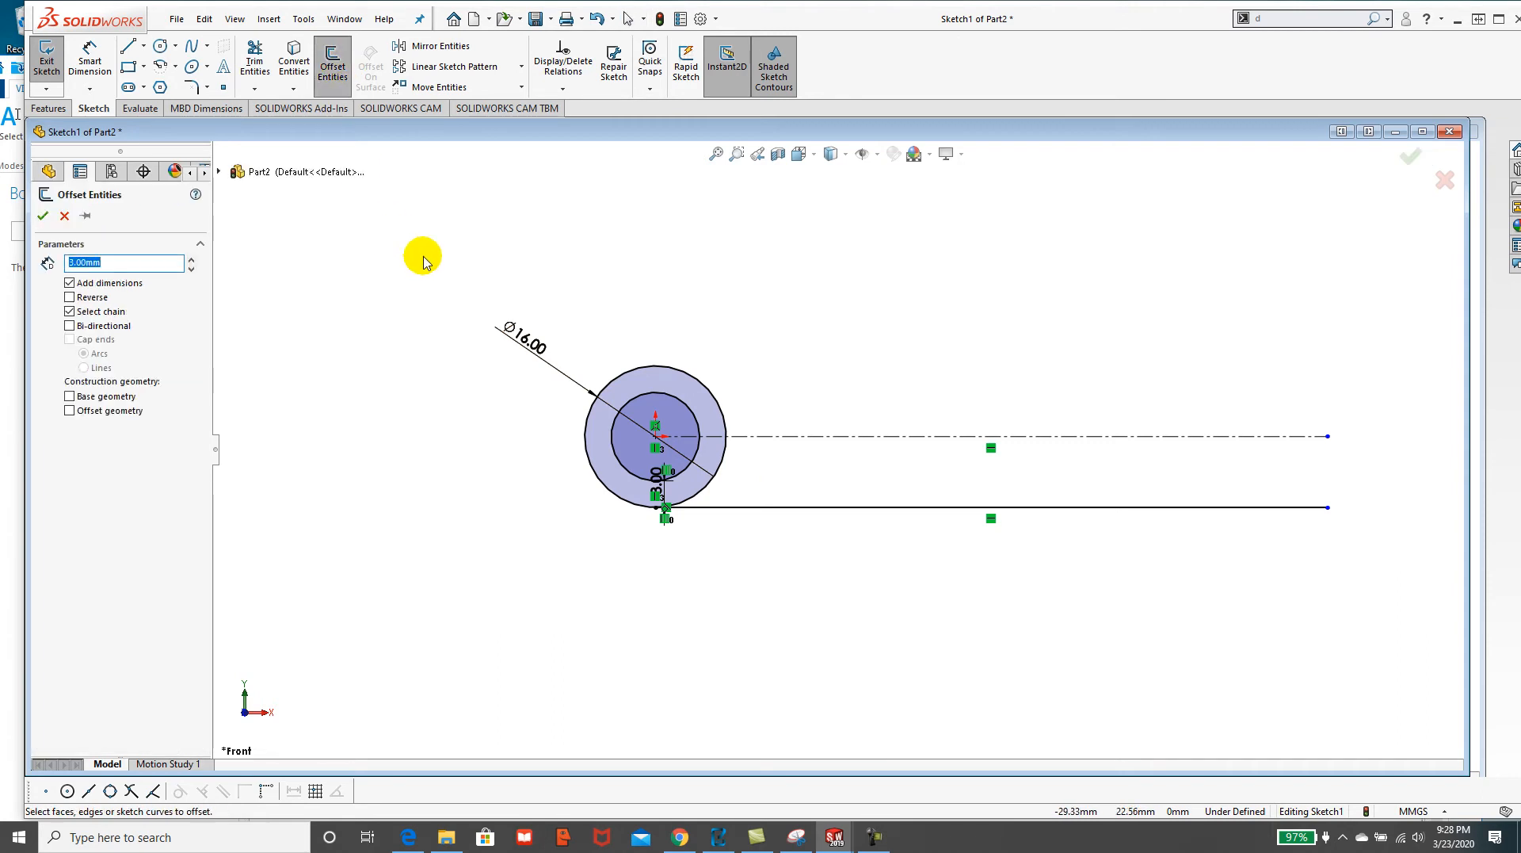
click(964, 507)
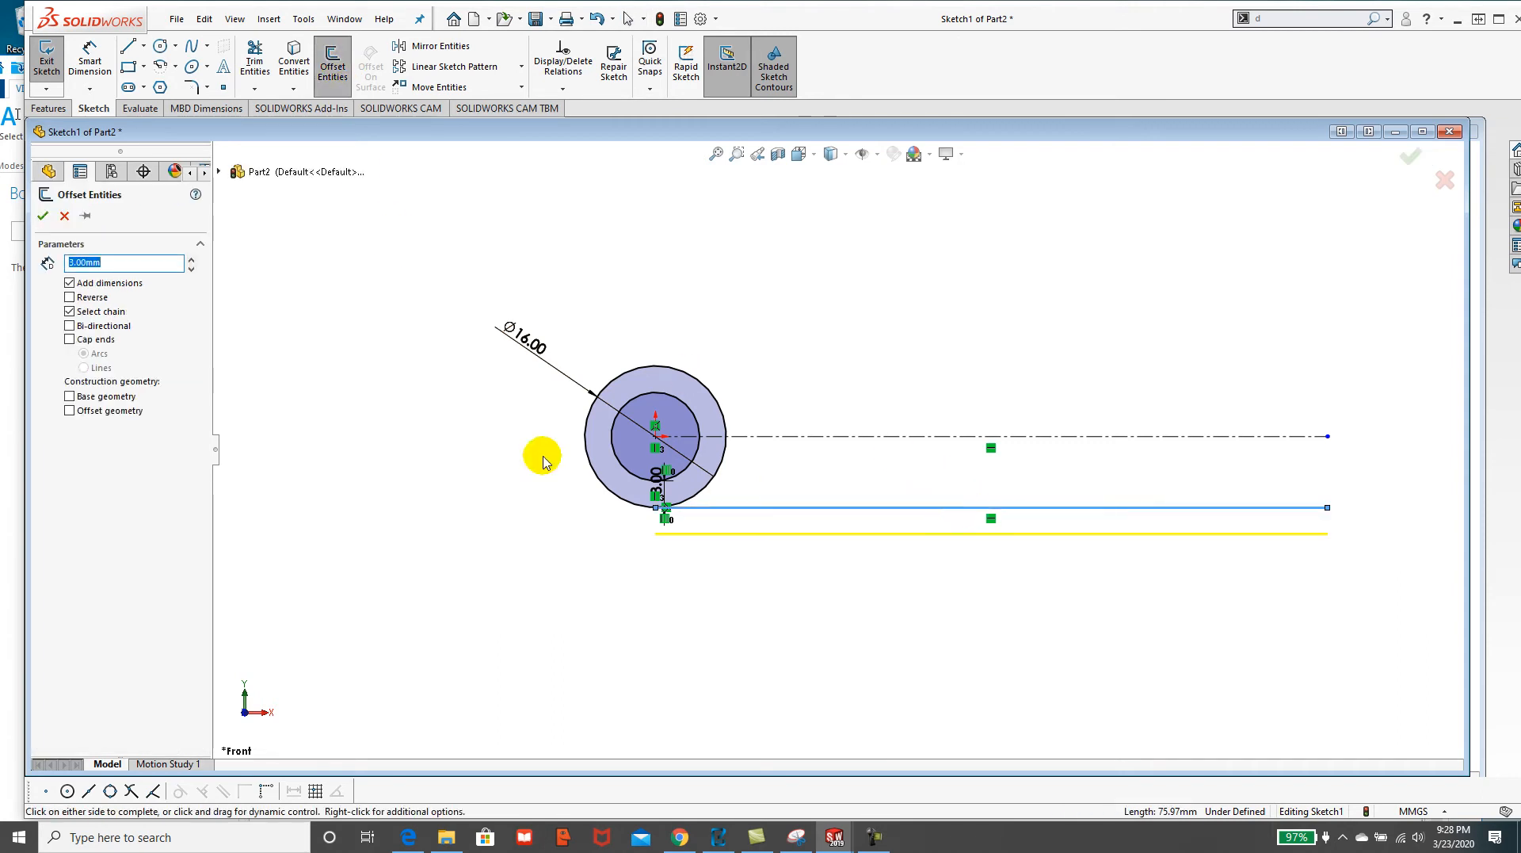
click(69, 298)
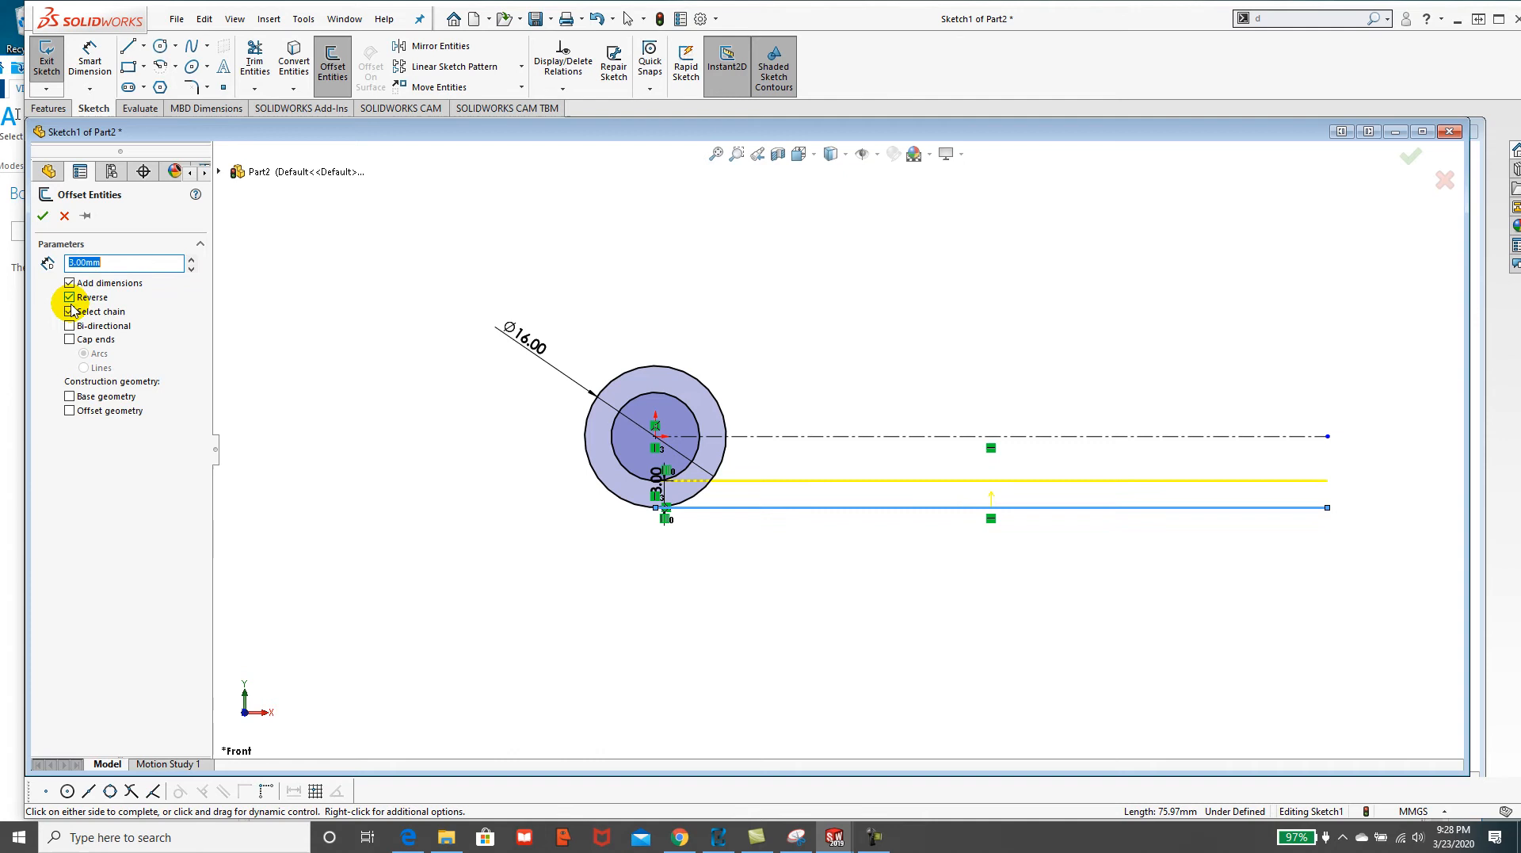
click(41, 218)
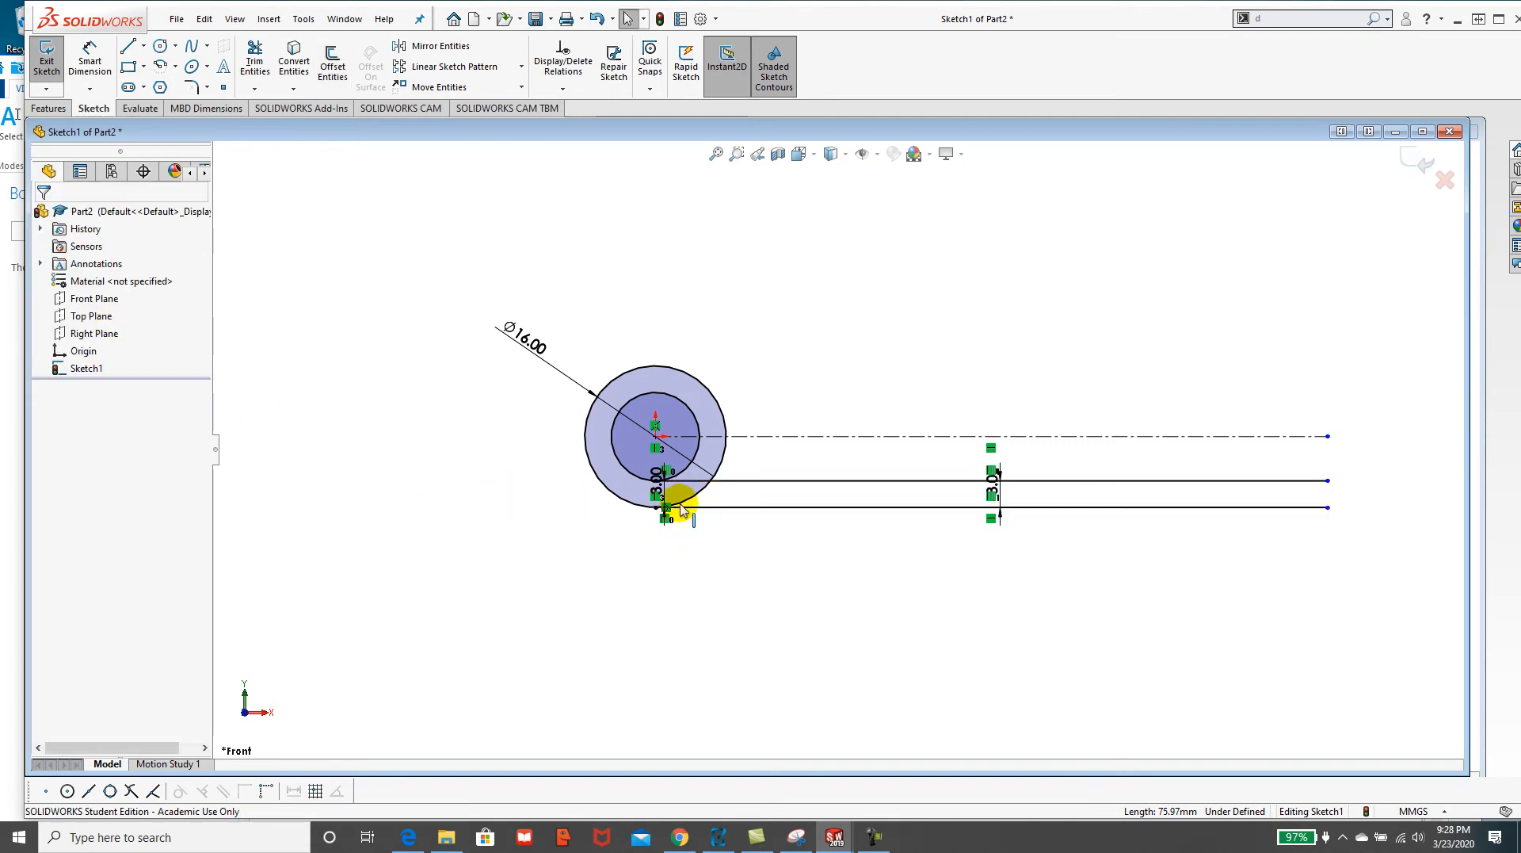
Try to add a tangent relation between the inner circle and the upper horizontal line, and undo it.
scroll(673, 520, down, 5)
scroll(682, 484, down, 4)
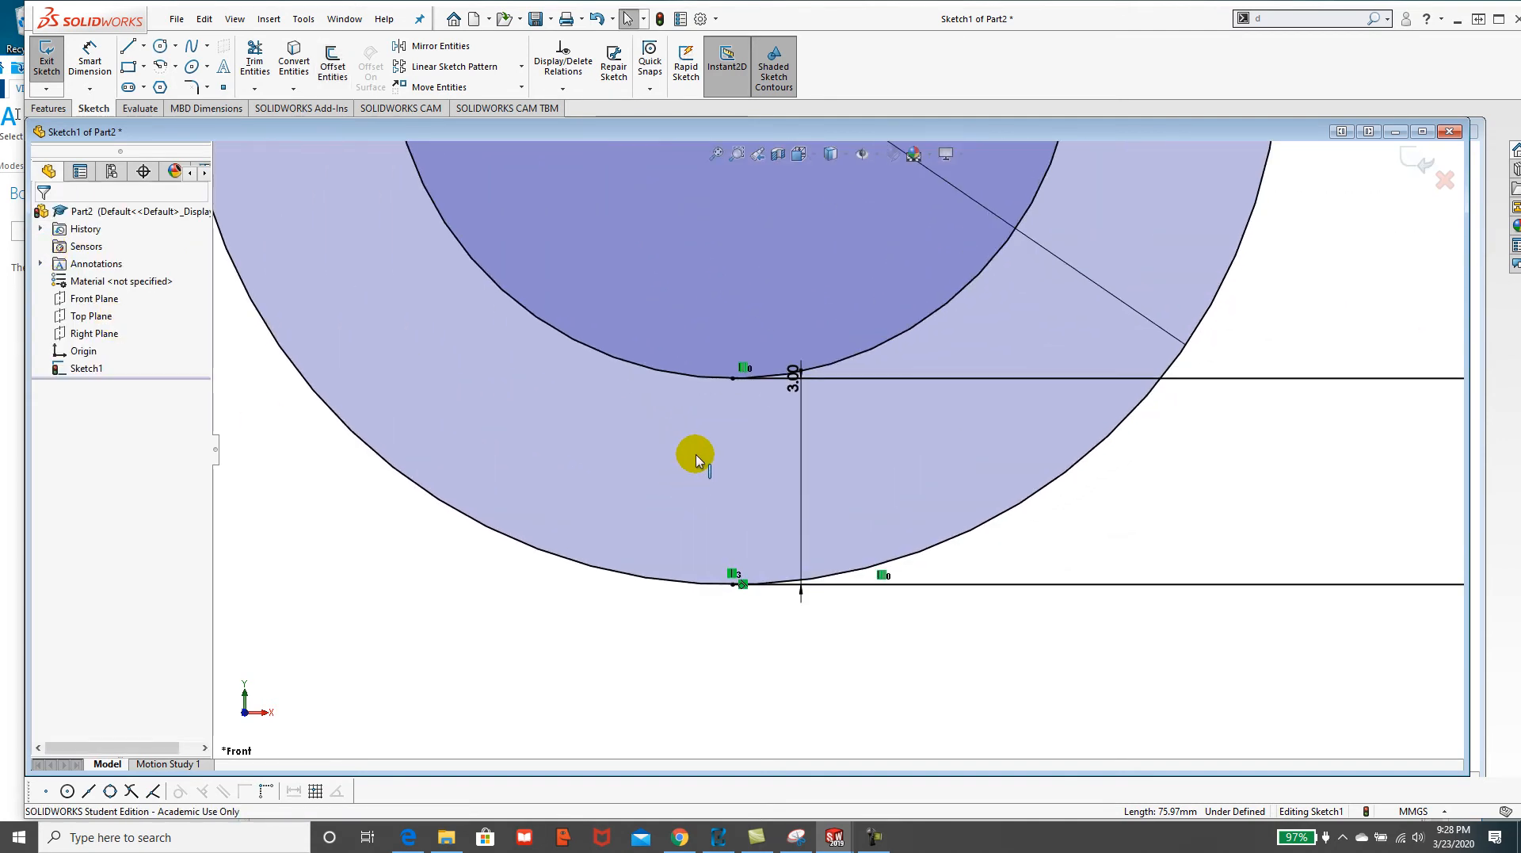
scroll(746, 370, down, 2)
scroll(741, 366, up, 3)
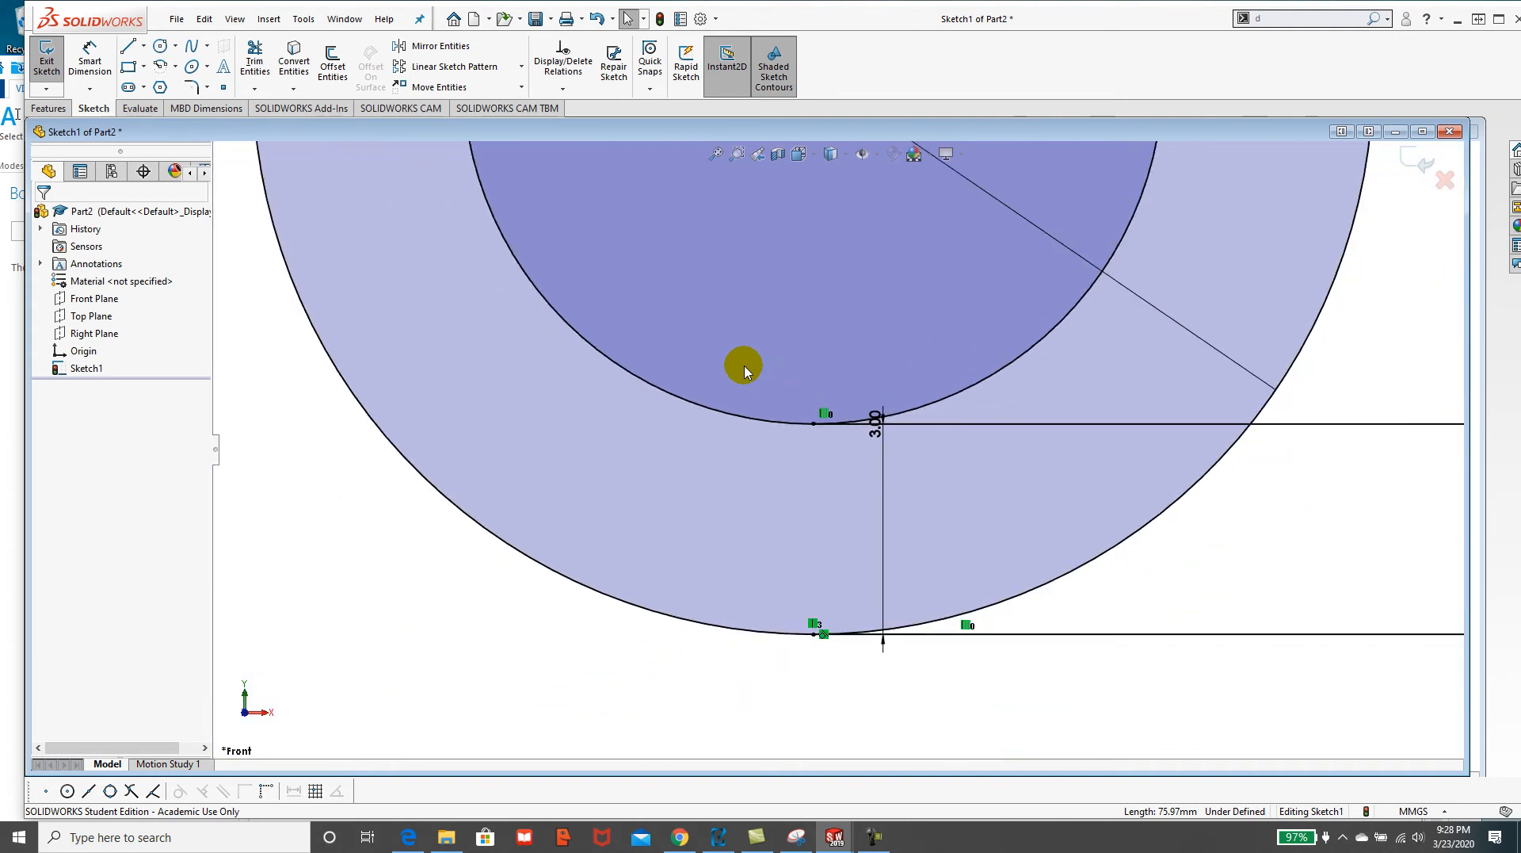
click(560, 90)
click(589, 128)
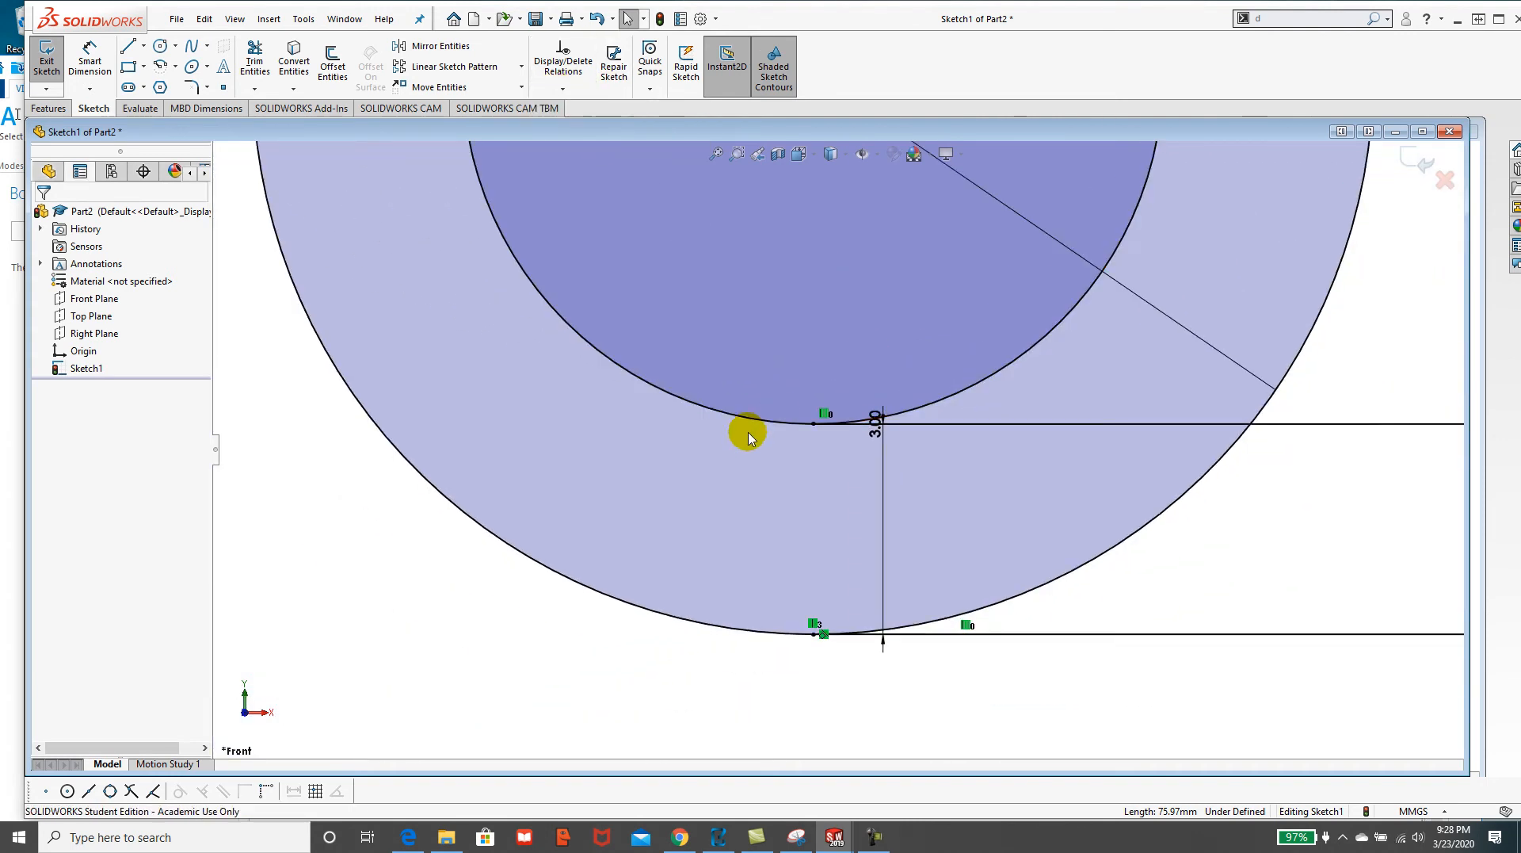
click(771, 418)
click(965, 426)
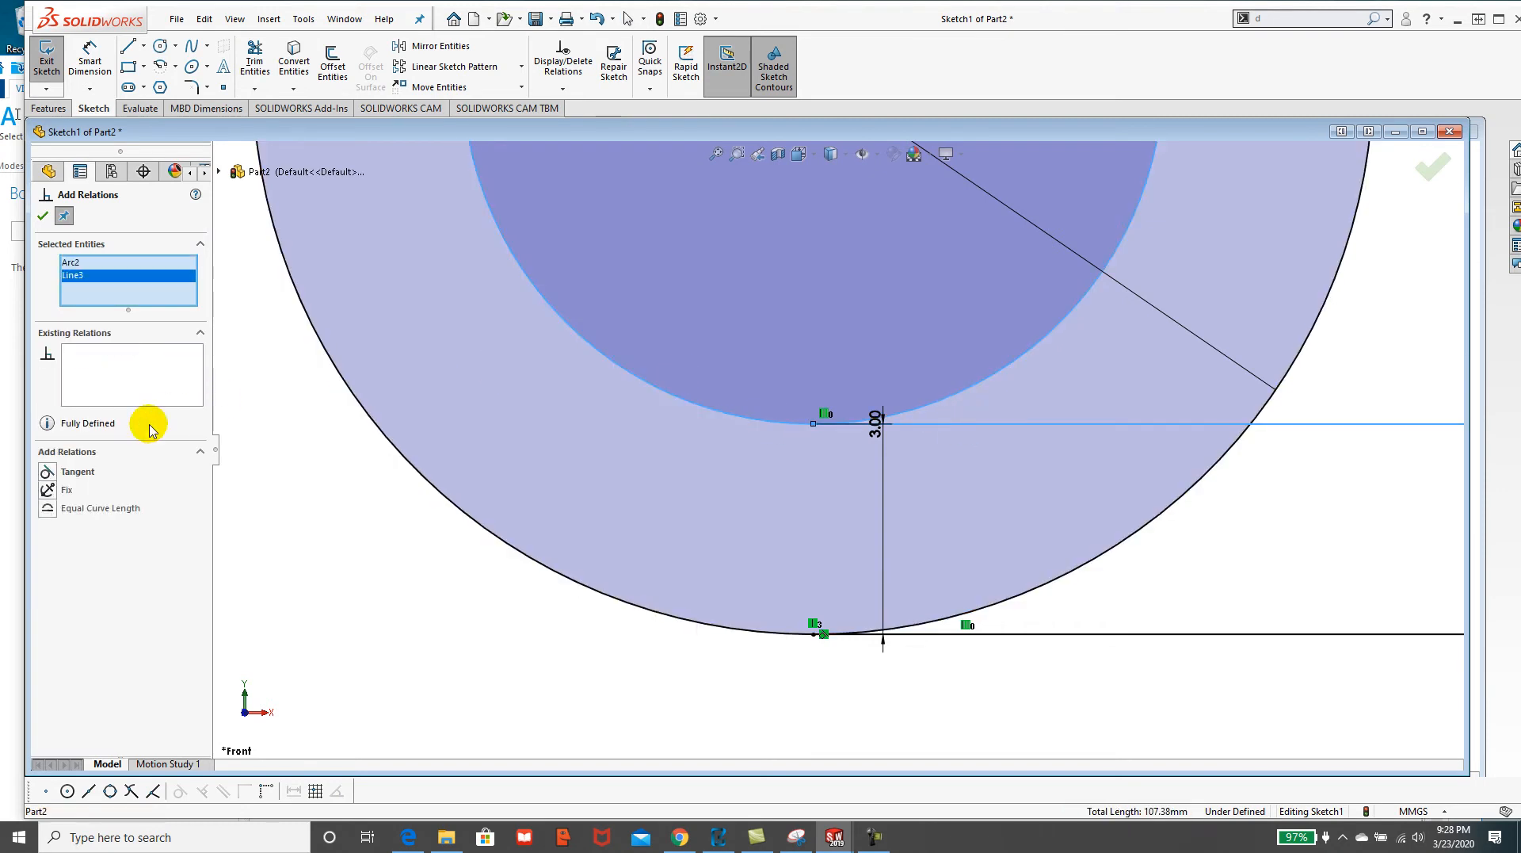
click(47, 473)
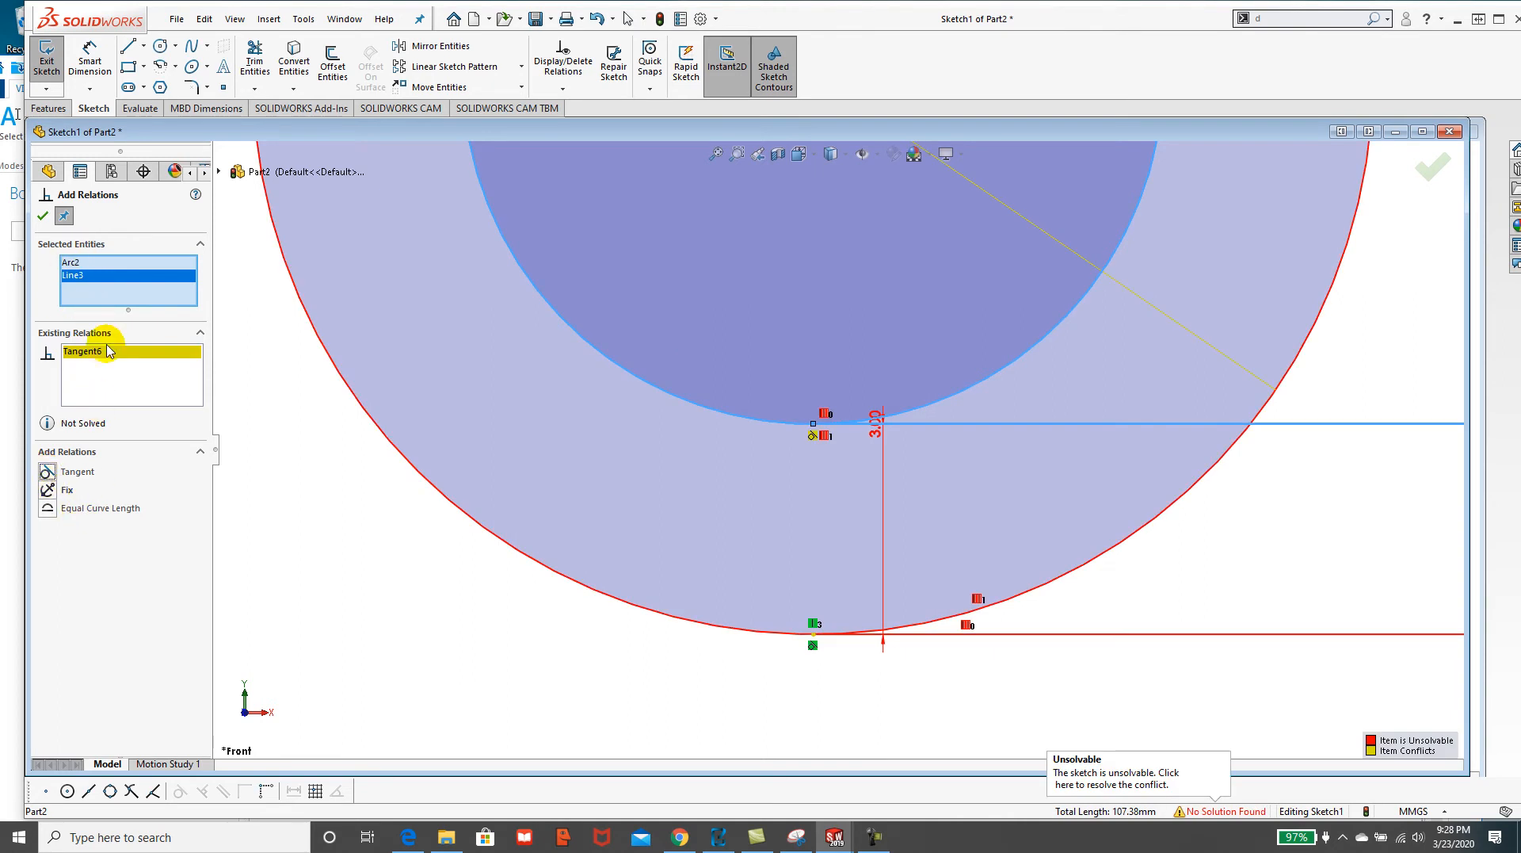
key(Escape)
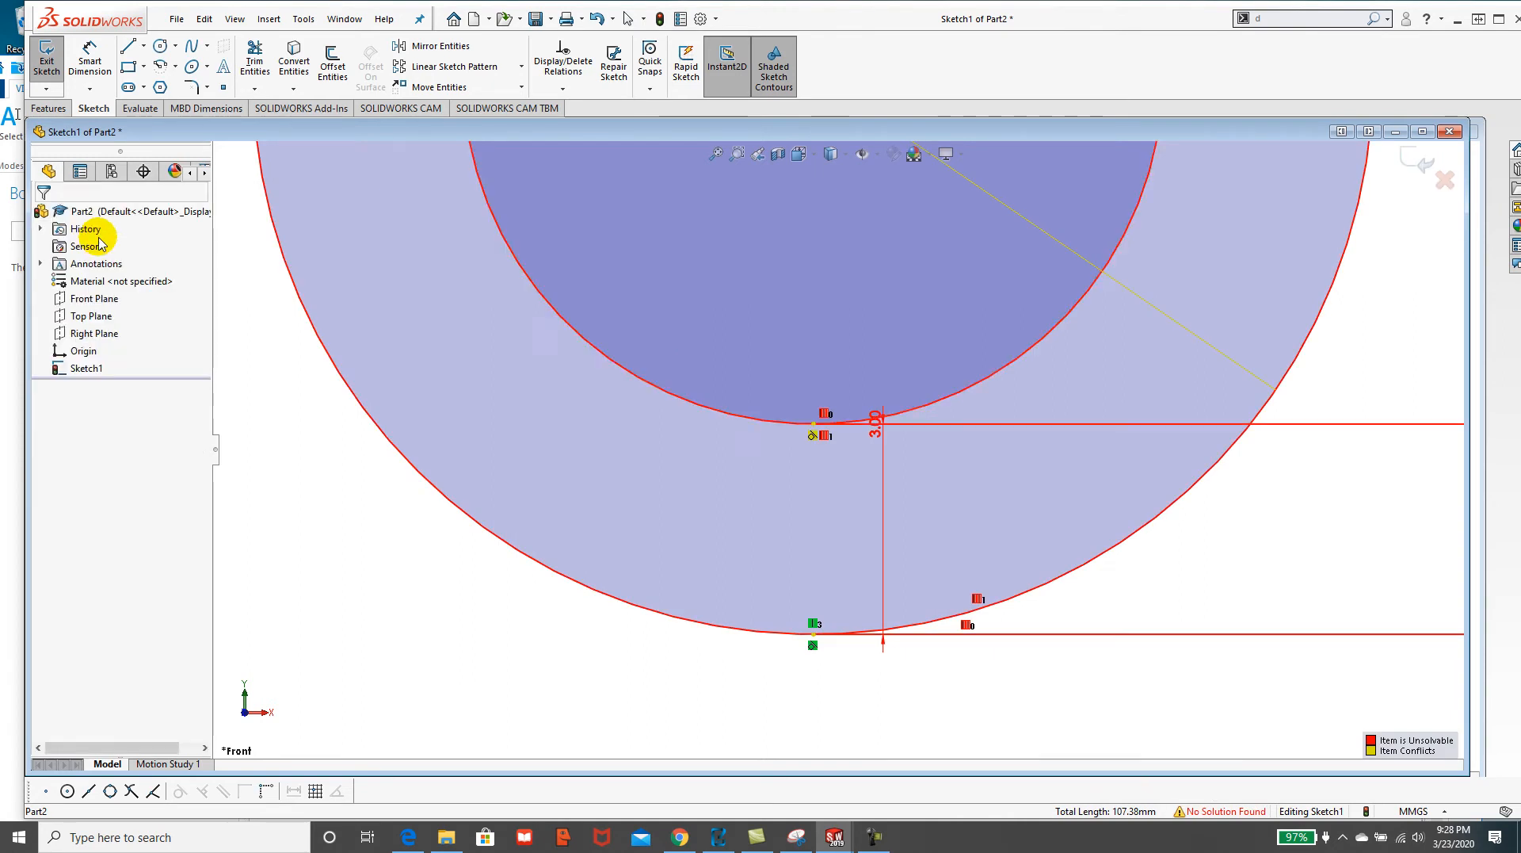
click(595, 18)
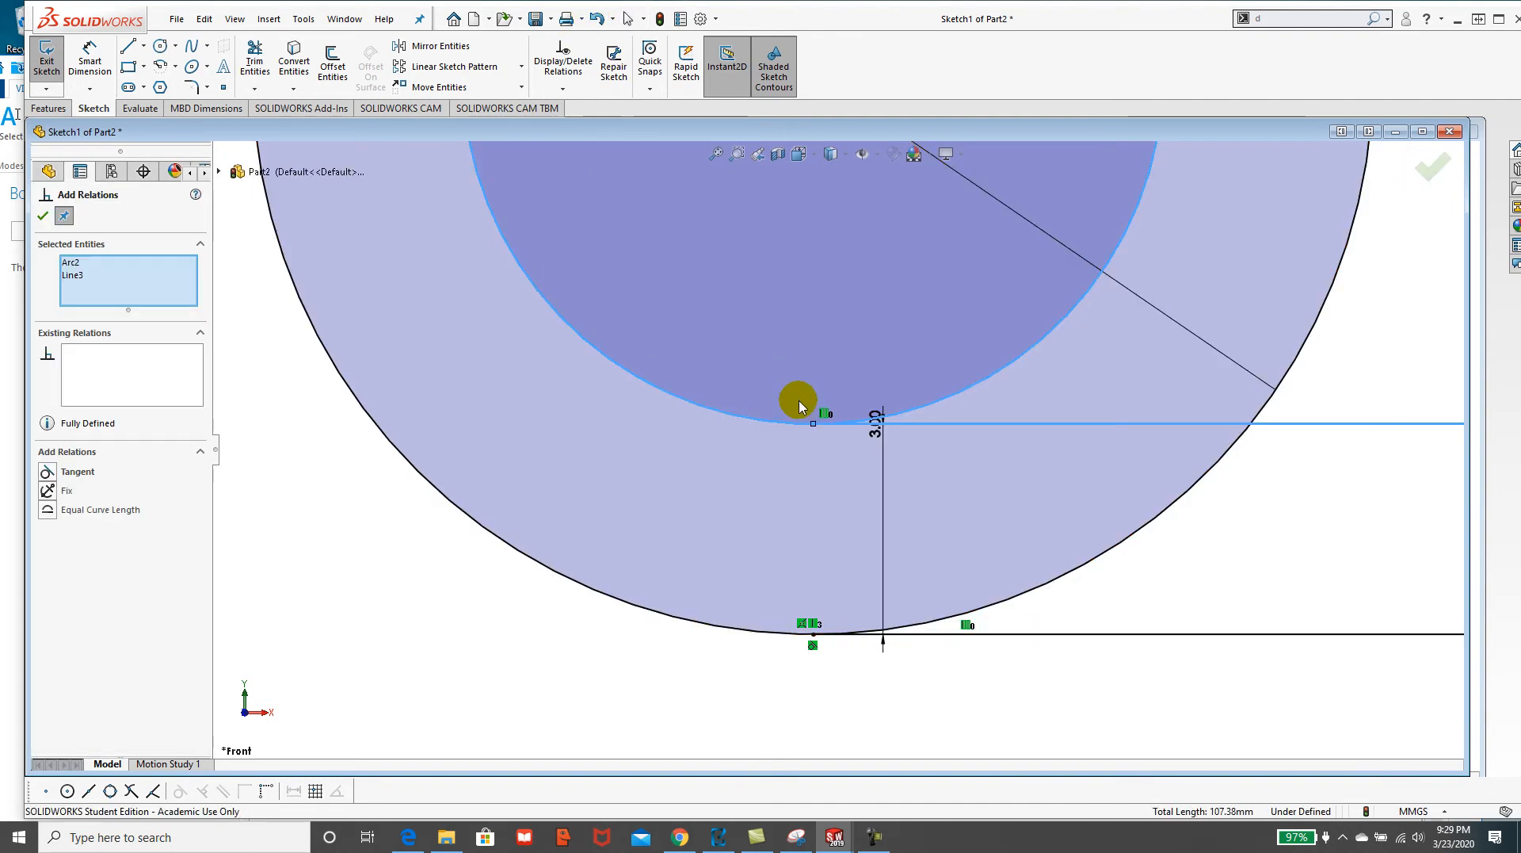
Draw a vertical line joining the free ends of the two horizontal lines.
scroll(806, 409, up, 3)
scroll(903, 401, up, 5)
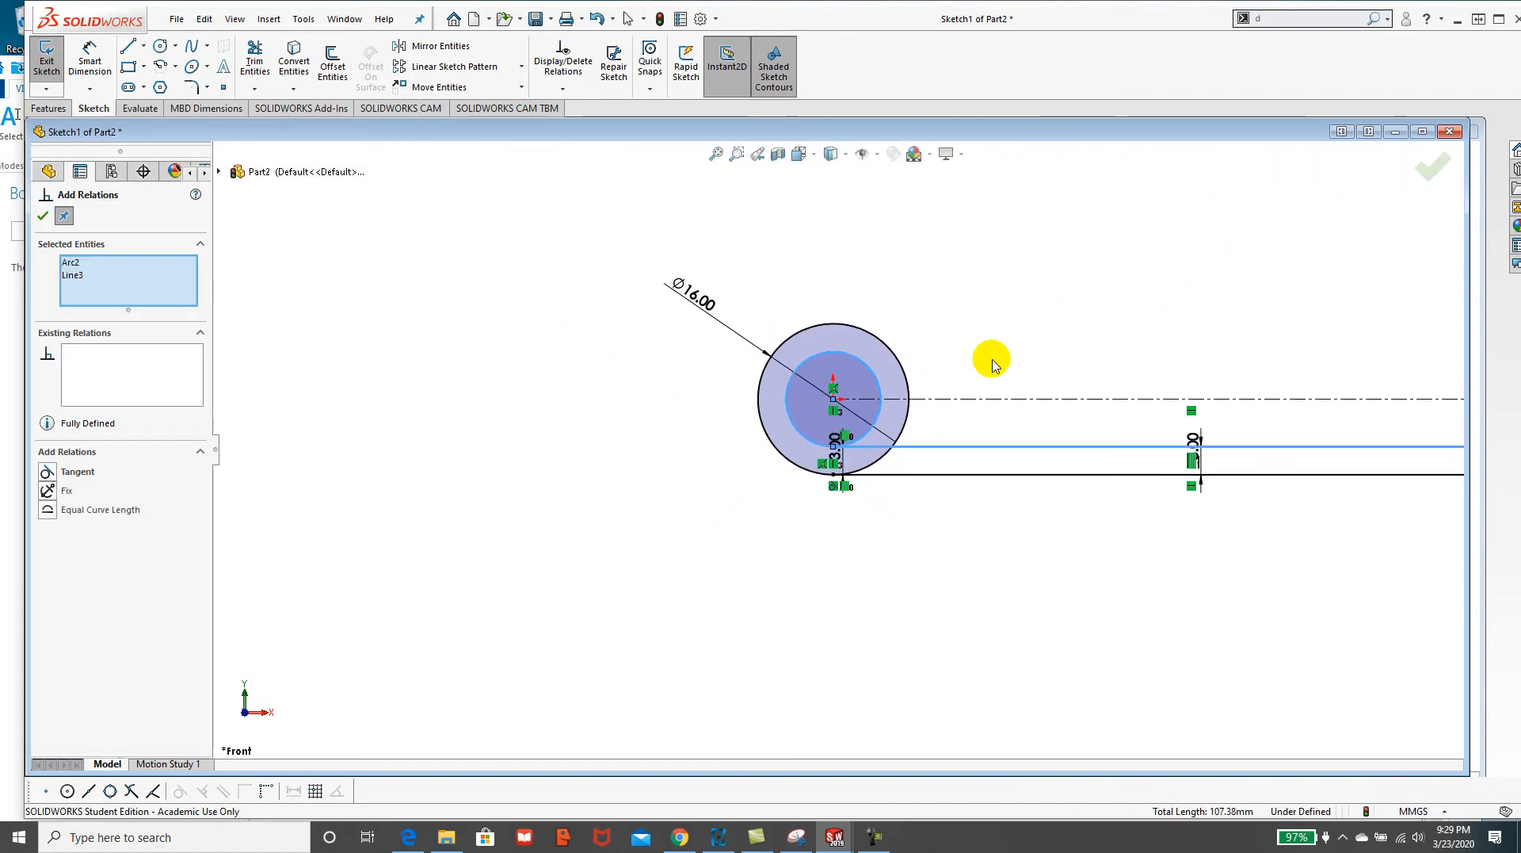
scroll(991, 360, down, 3)
scroll(1003, 376, up, 4)
scroll(1126, 428, down, 3)
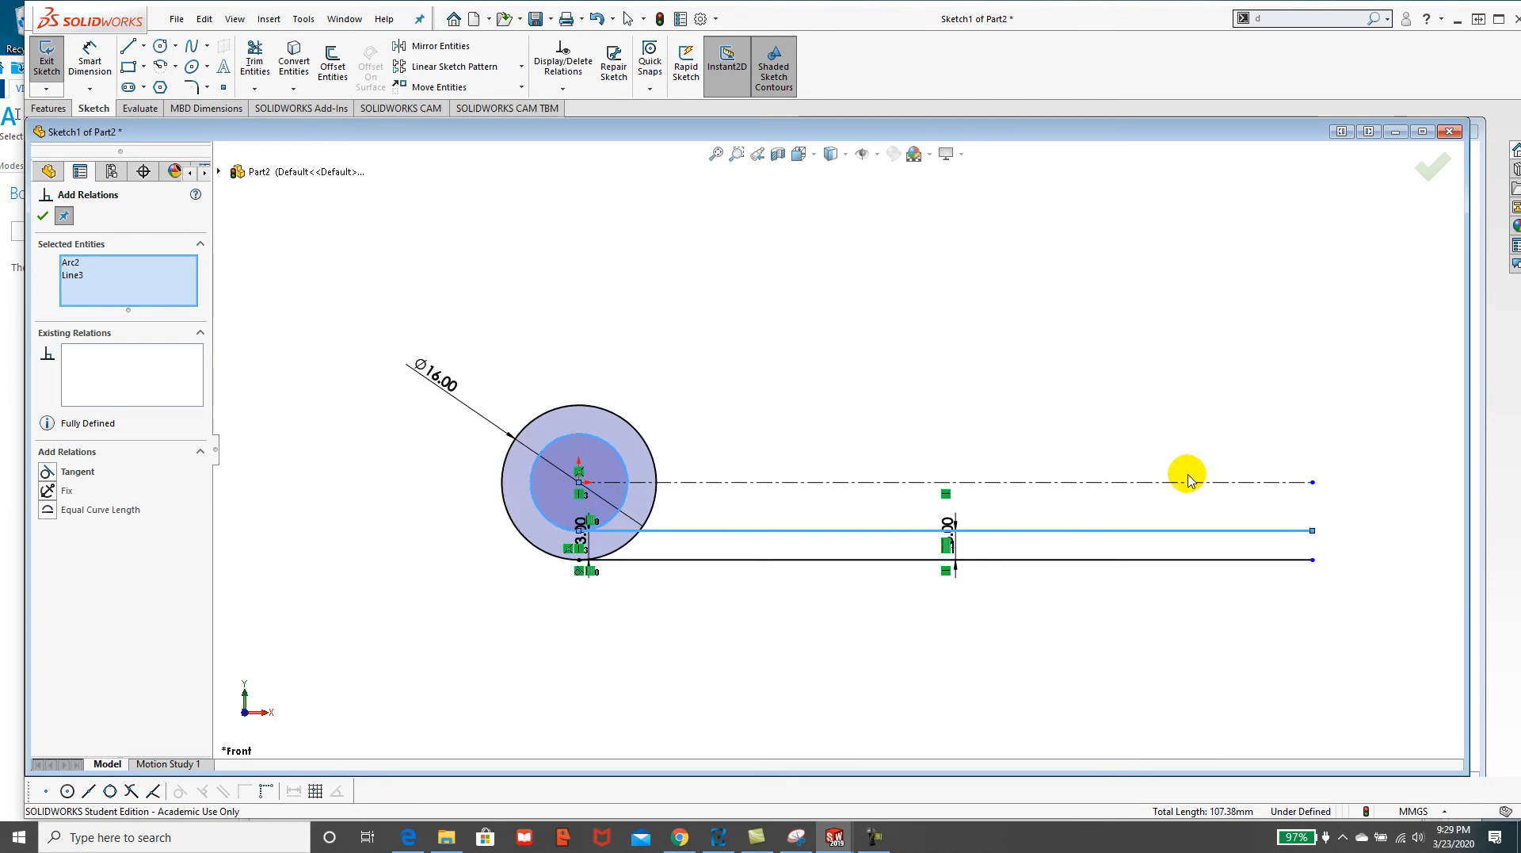
scroll(1243, 547, up, 2)
scroll(1029, 496, down, 6)
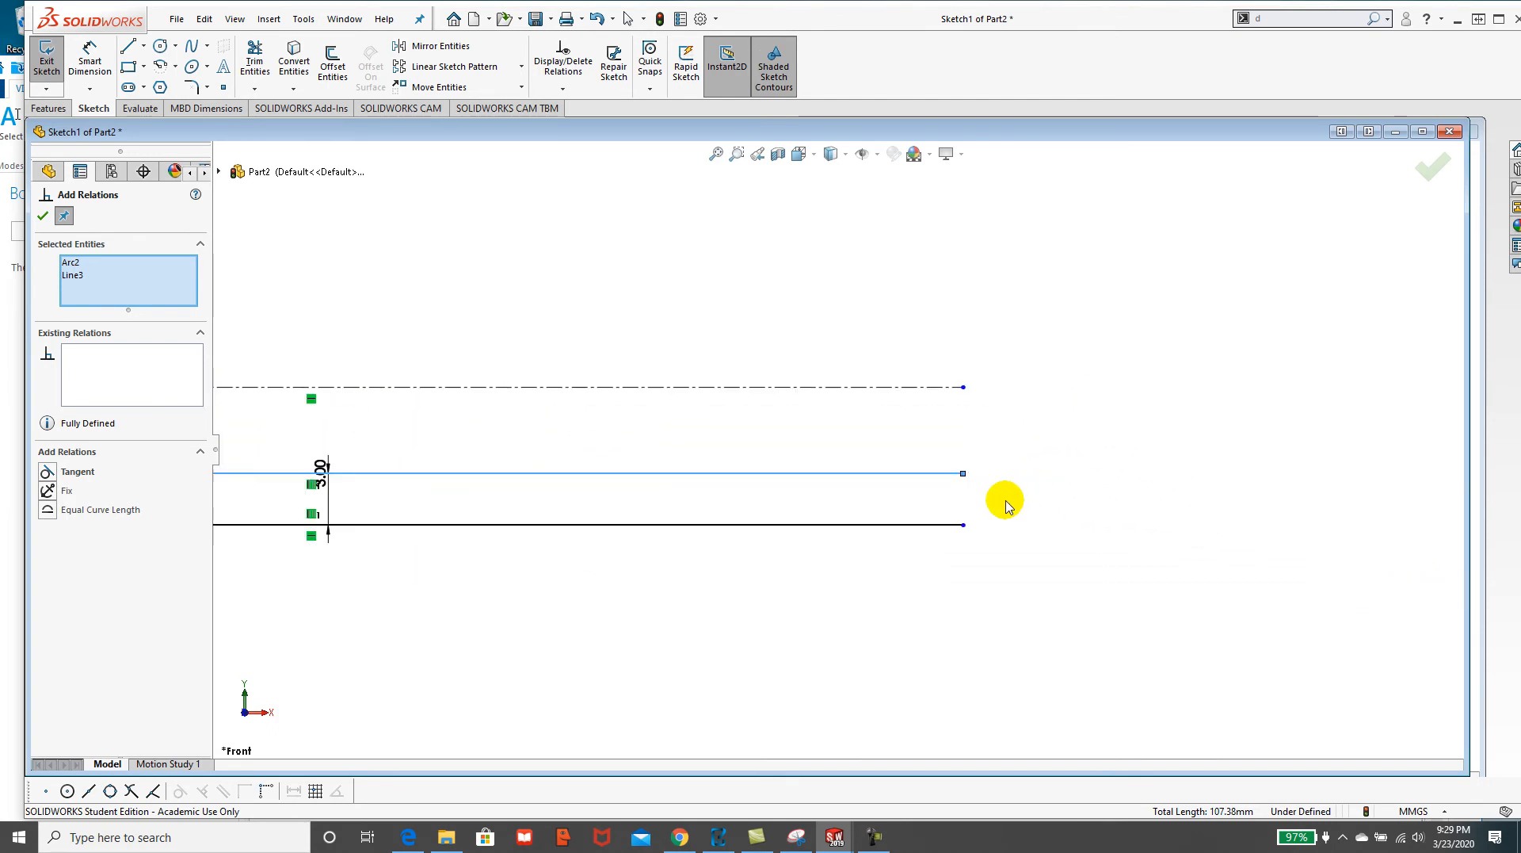
scroll(1007, 506, down, 1)
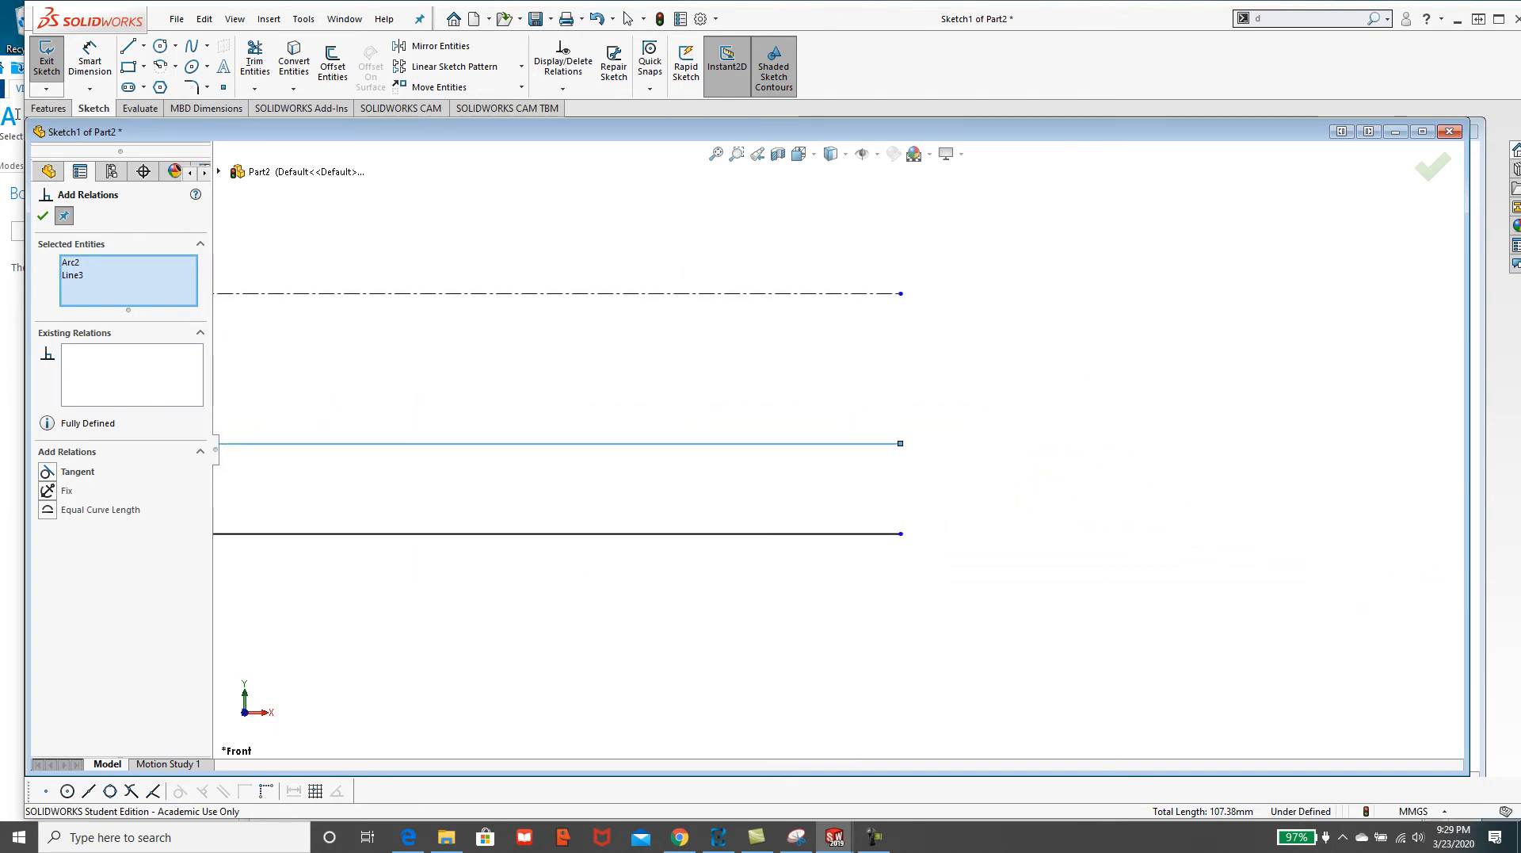
click(130, 48)
click(900, 444)
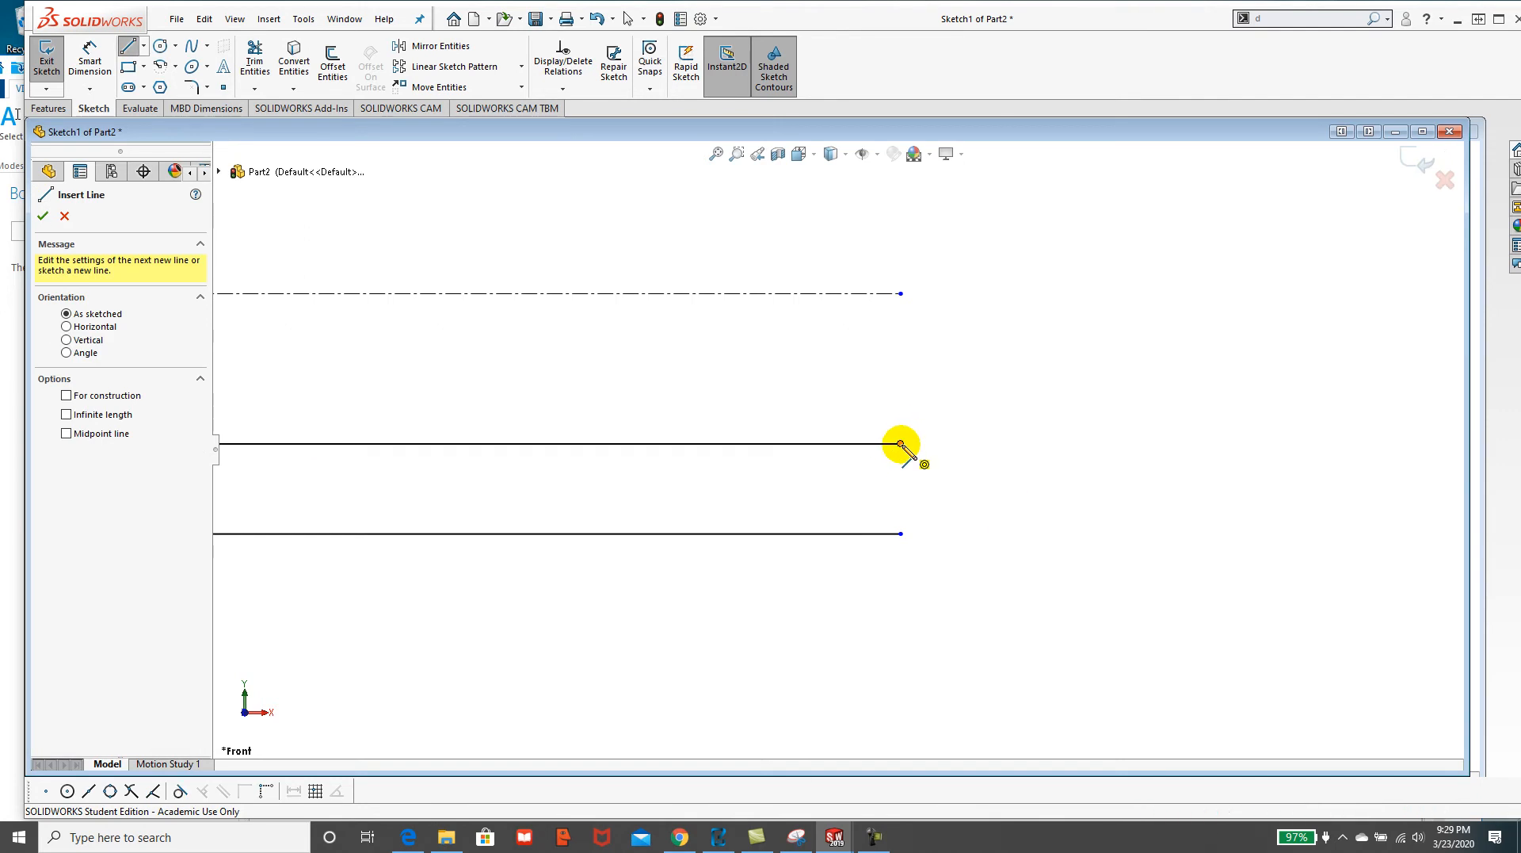
click(901, 534)
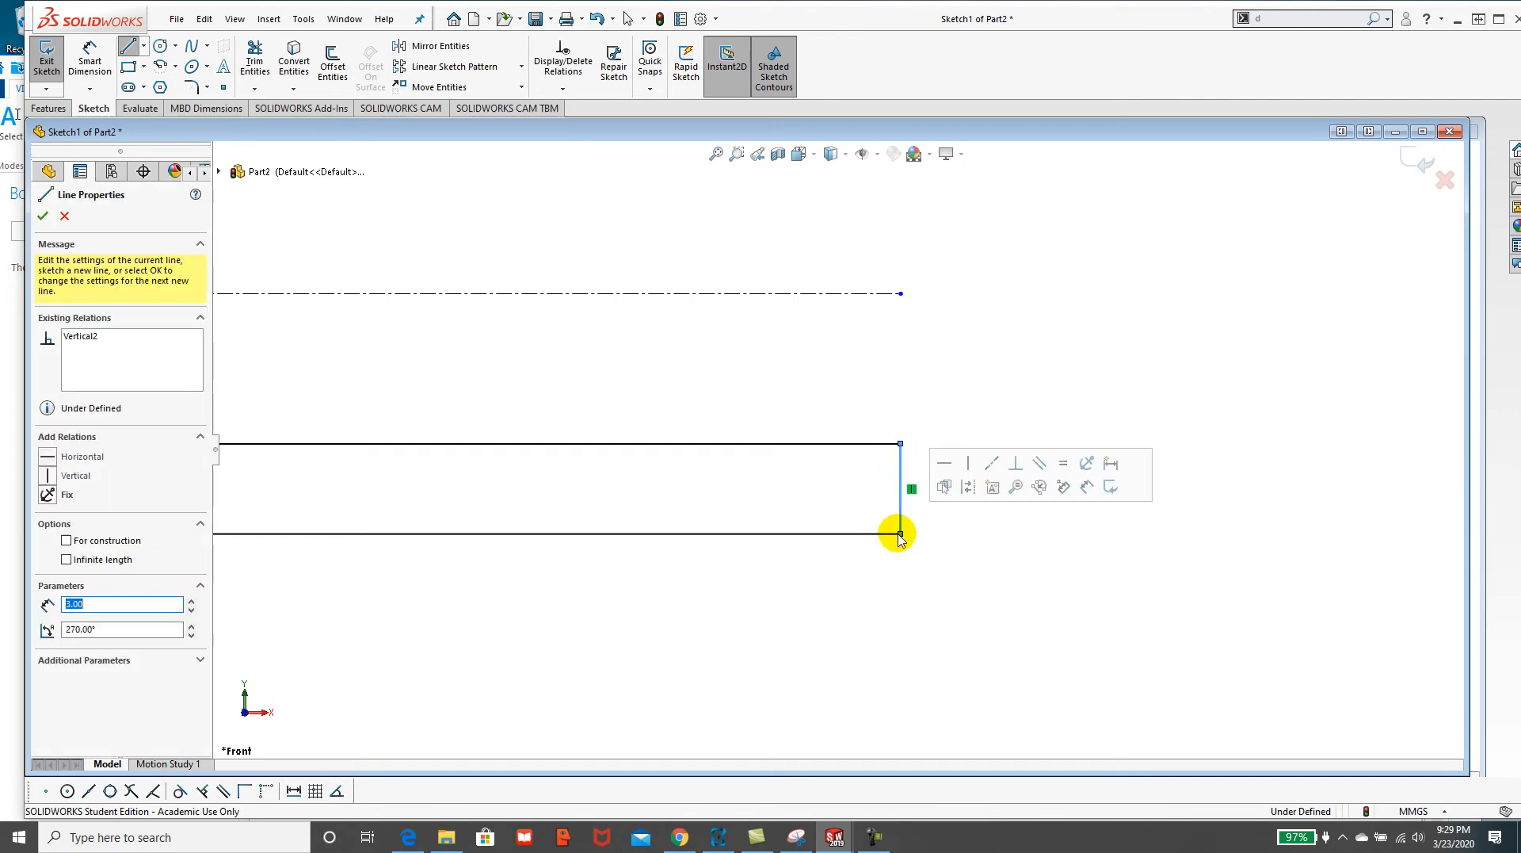
Draw a circle centered on the vertical end line's midpoint, with its radius reaching the upper line's endpoint.
click(160, 49)
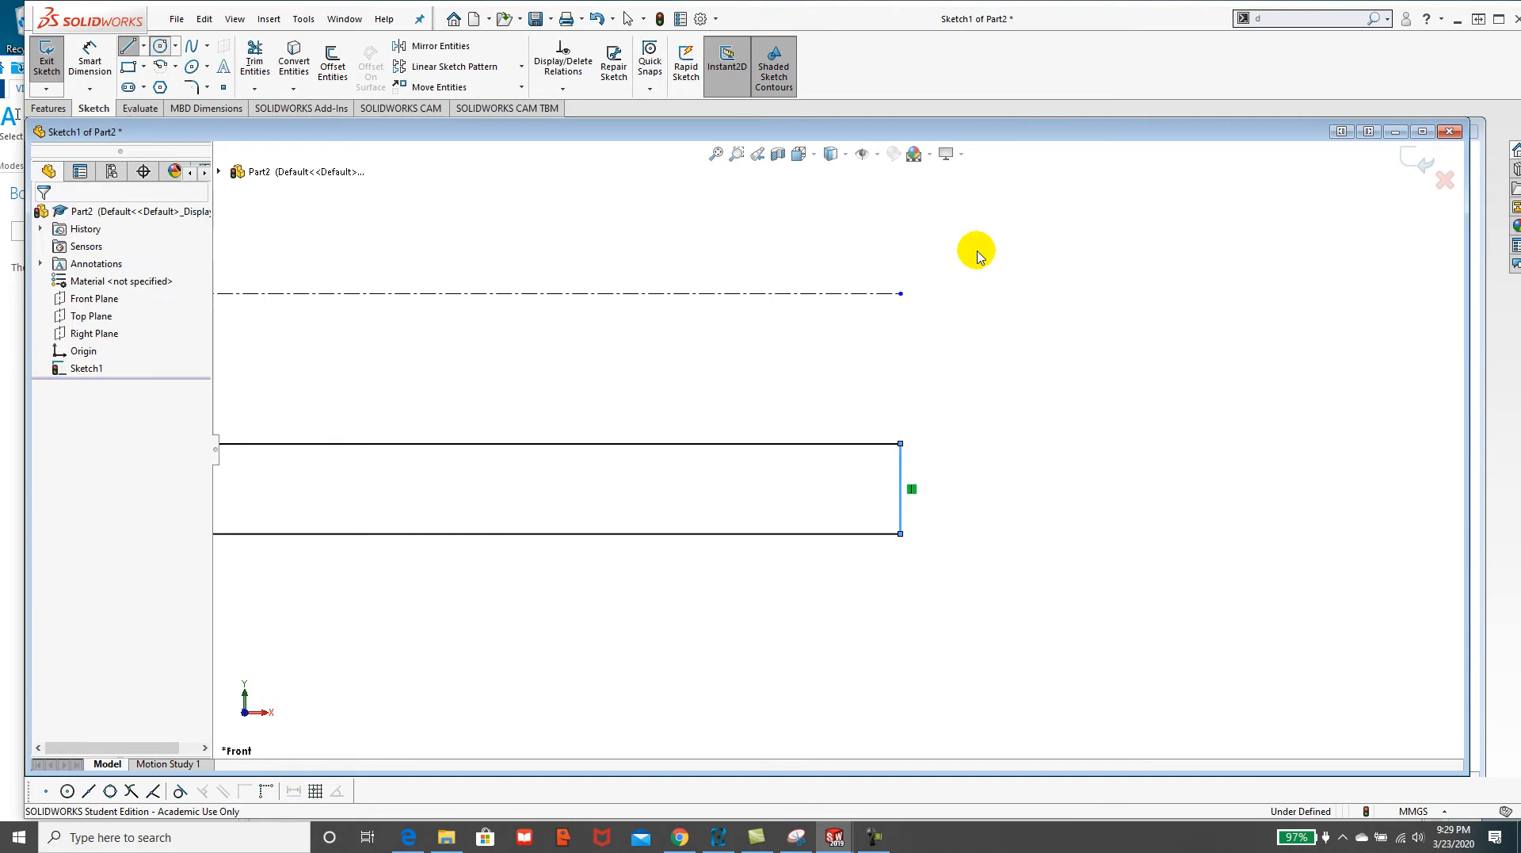
click(901, 488)
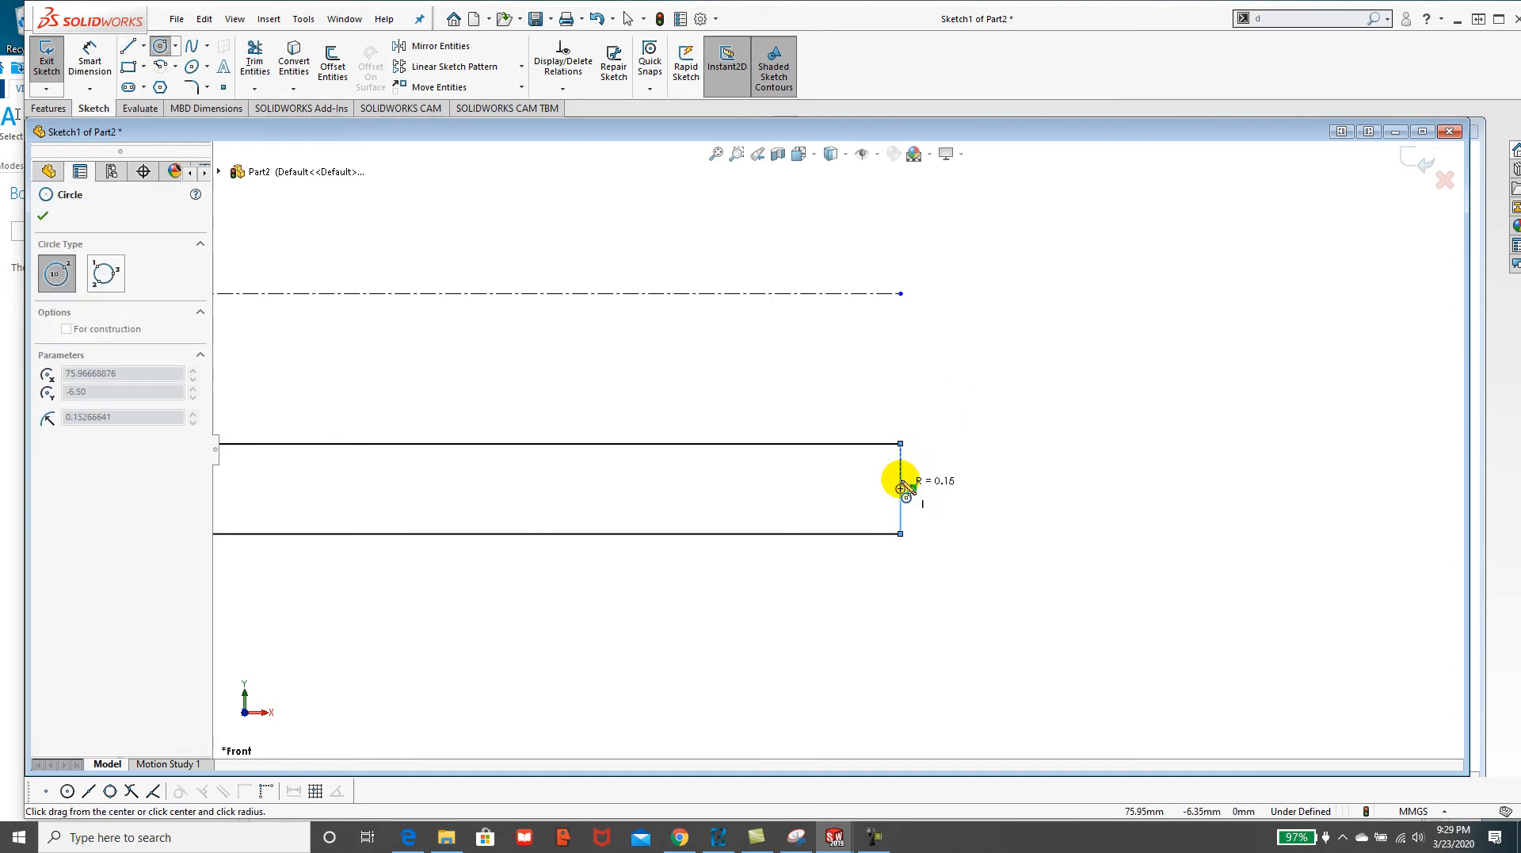
click(901, 444)
key(Escape)
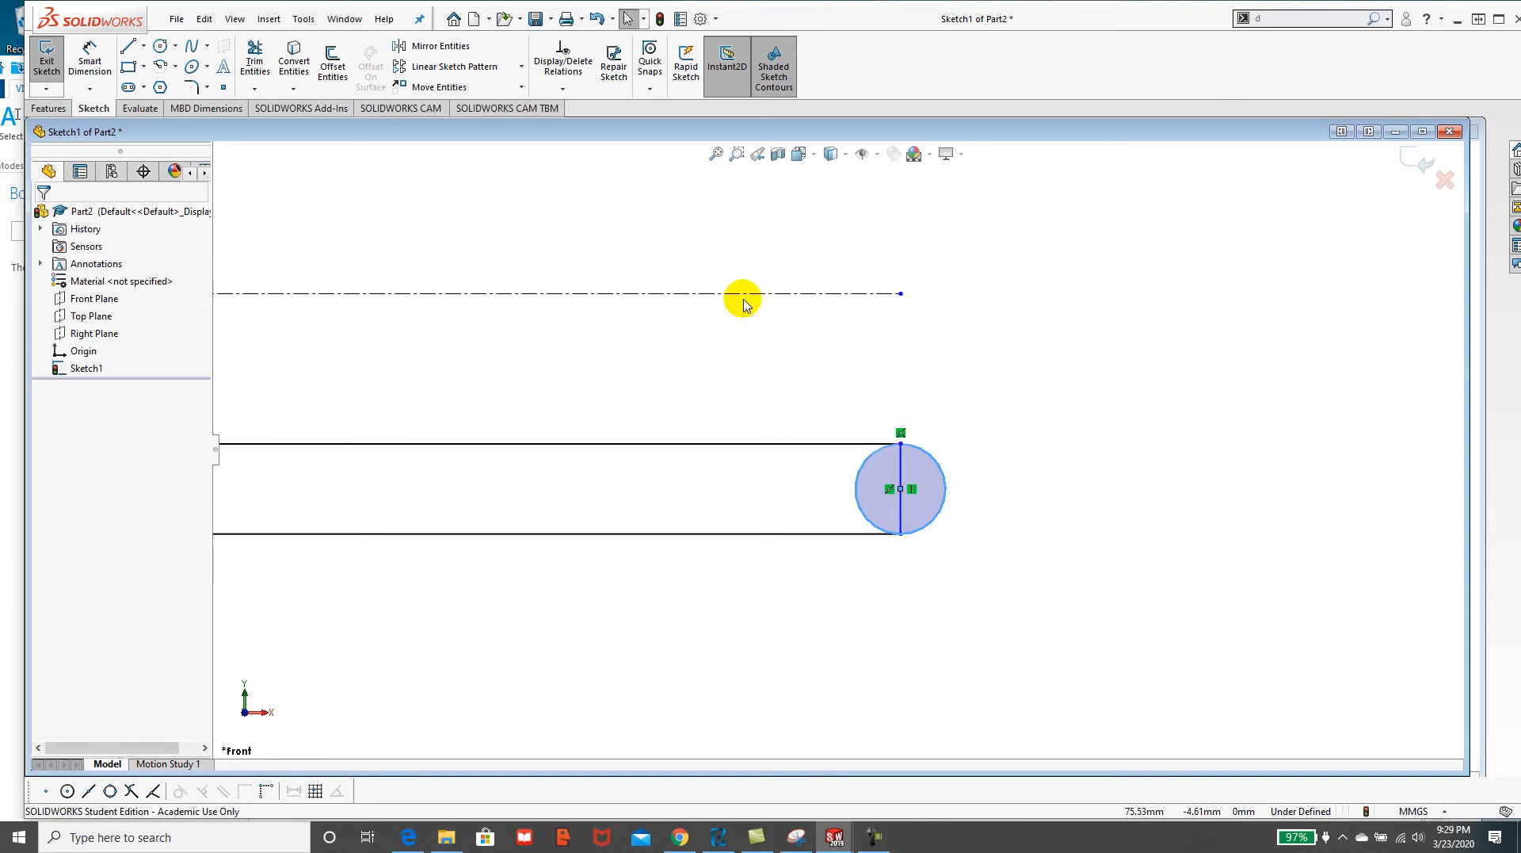
Trim away the vertical end line and the inner half of the small circle to leave a rounded arm tip.
click(255, 61)
drag(838, 472, 906, 502)
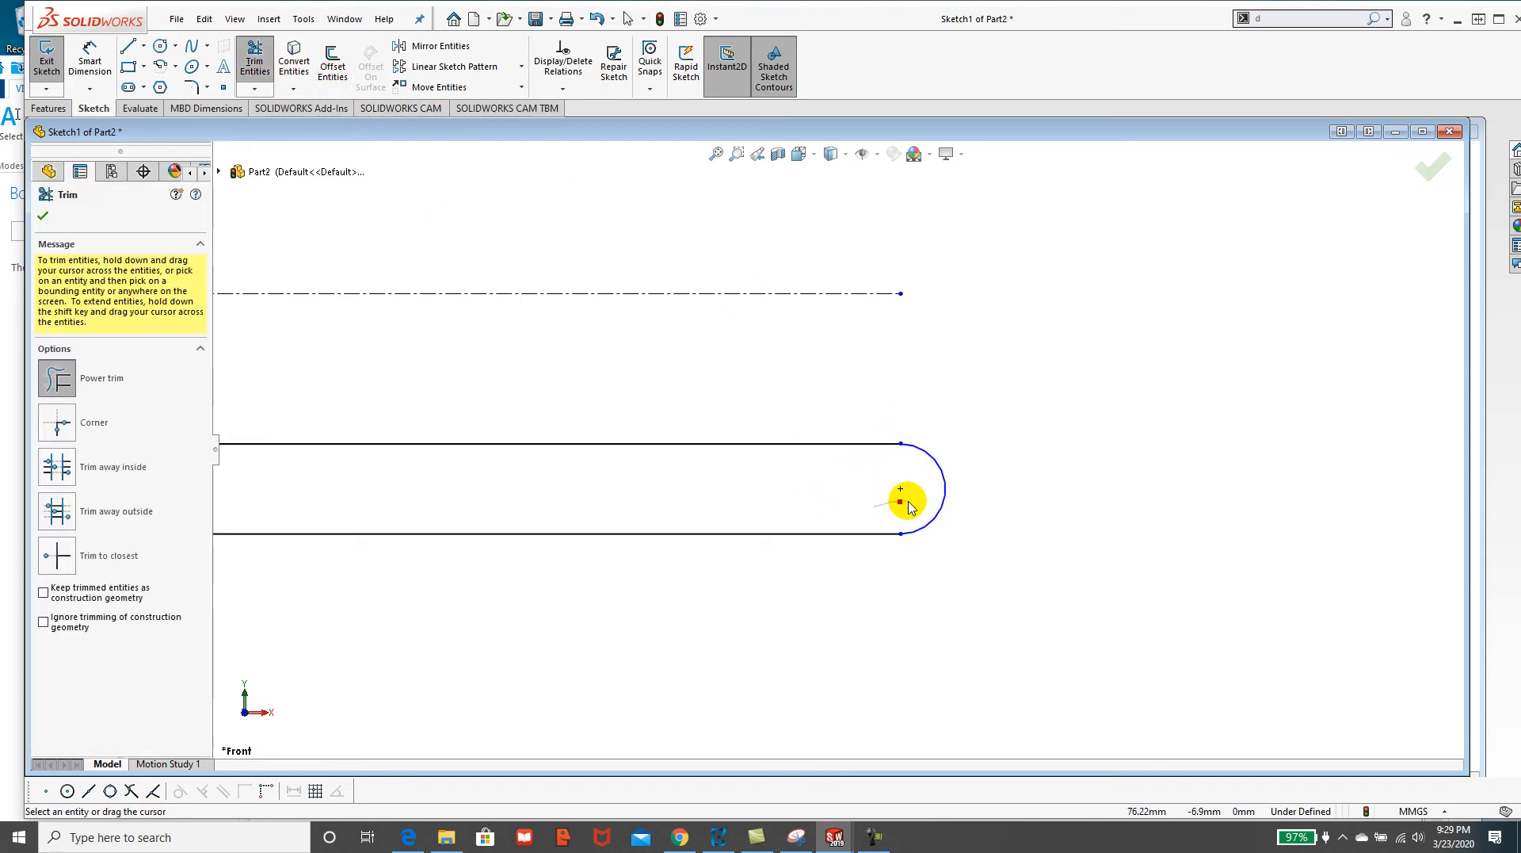
key(Escape)
scroll(634, 401, up, 5)
scroll(587, 400, down, 3)
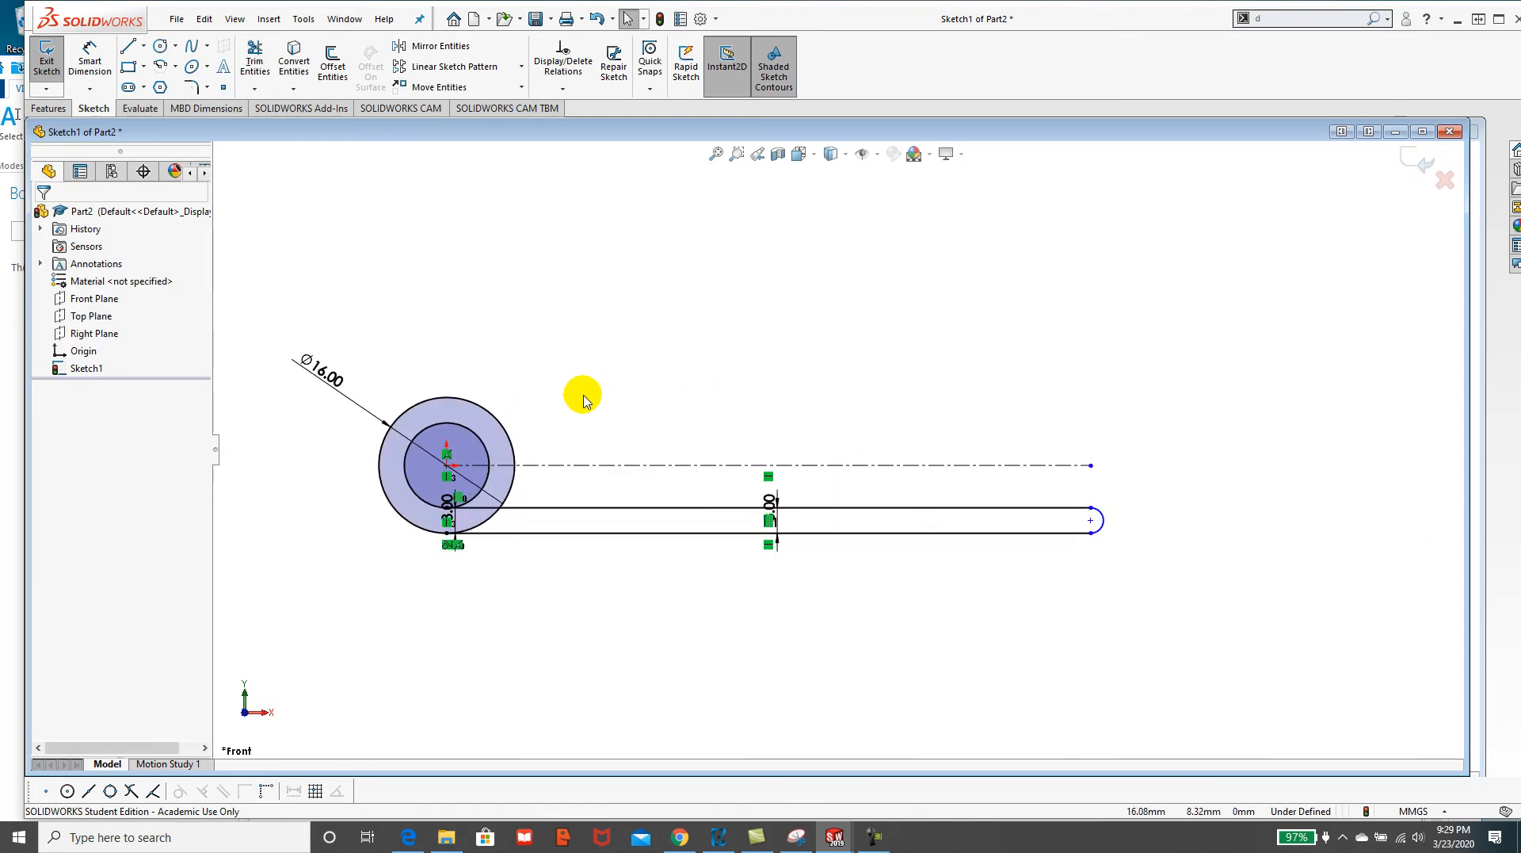
Check the PDF drawing, return to the Part2 sketch, and draw connected lines from the inner circle's top: about 54 mm sloping down and 23 mm rising.
click(719, 837)
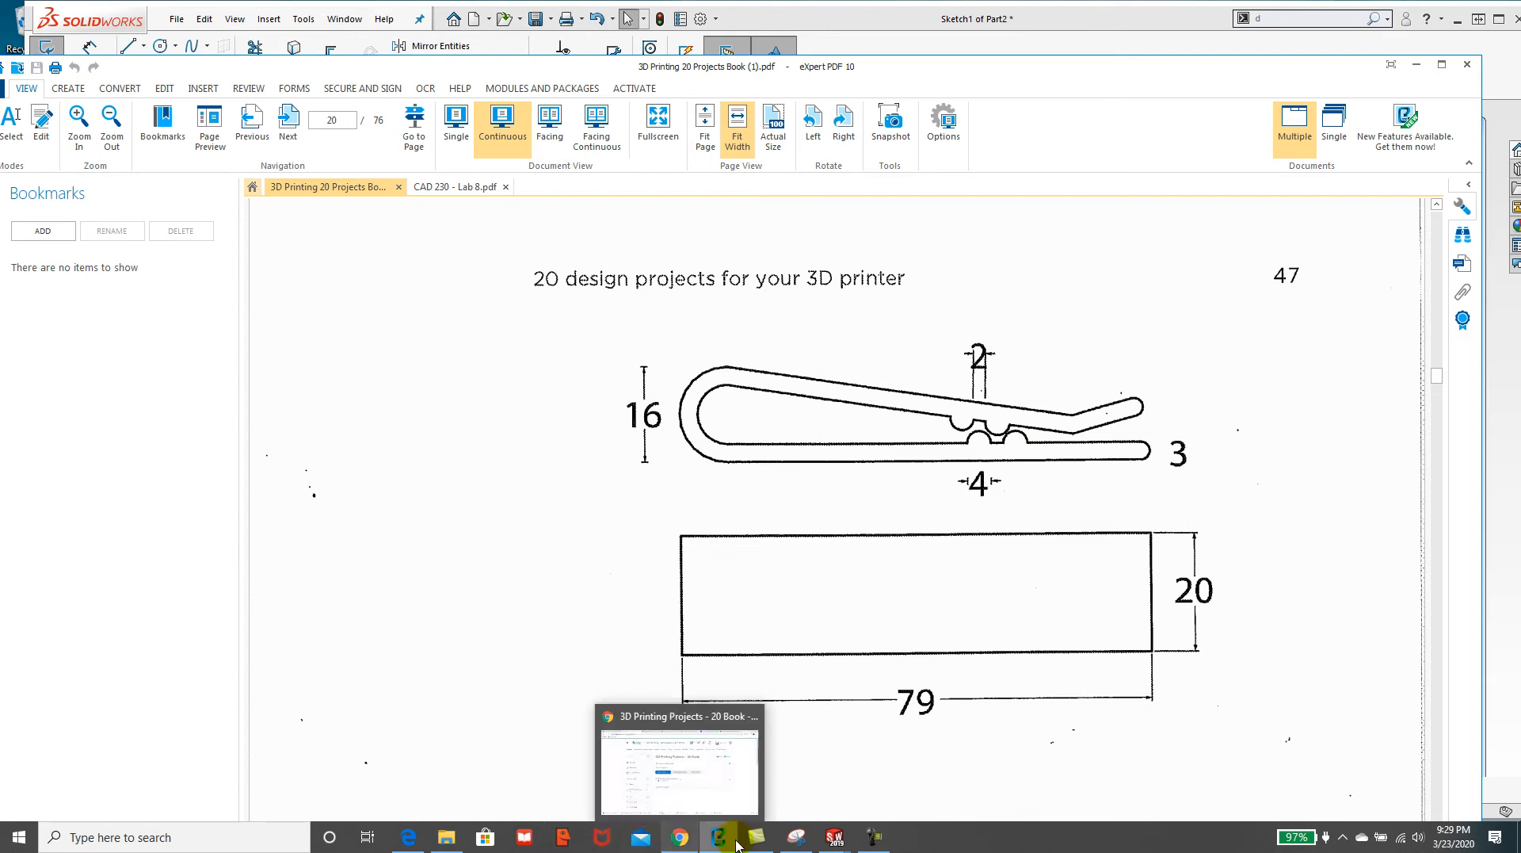
mouse_move(830, 842)
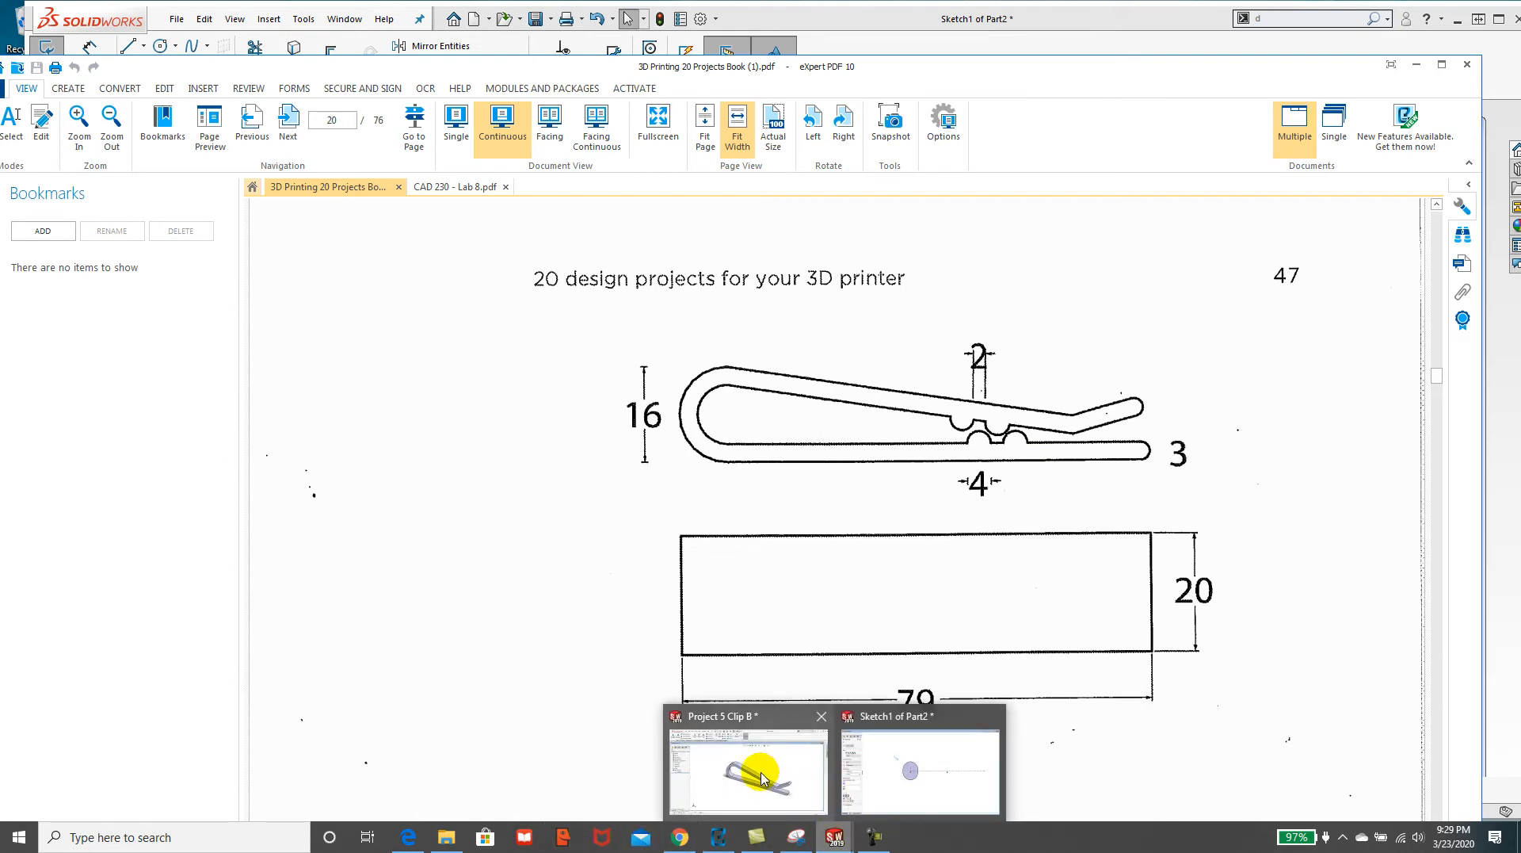
click(856, 757)
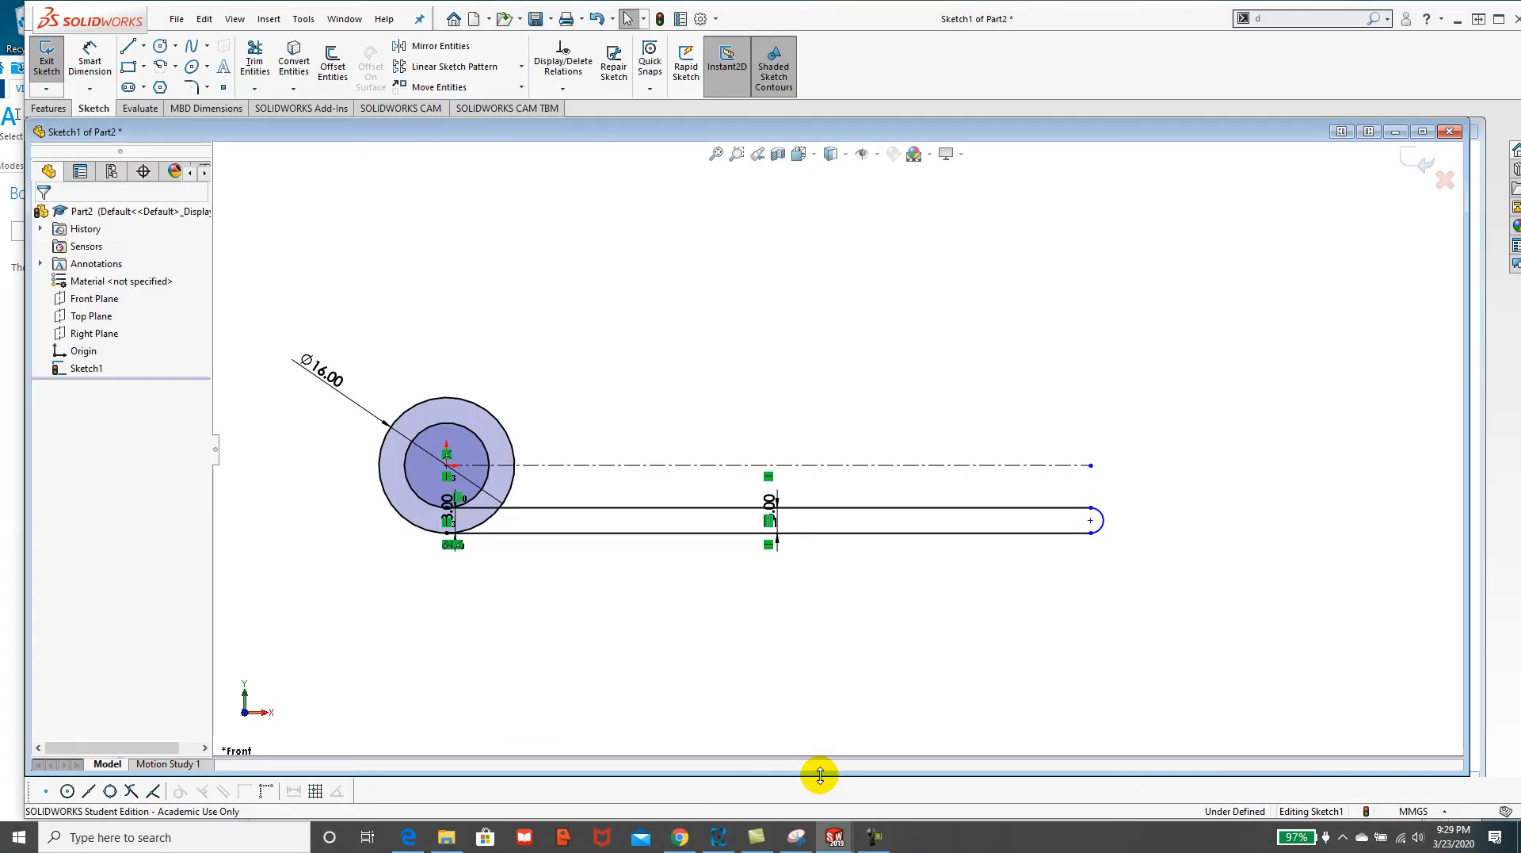
click(127, 50)
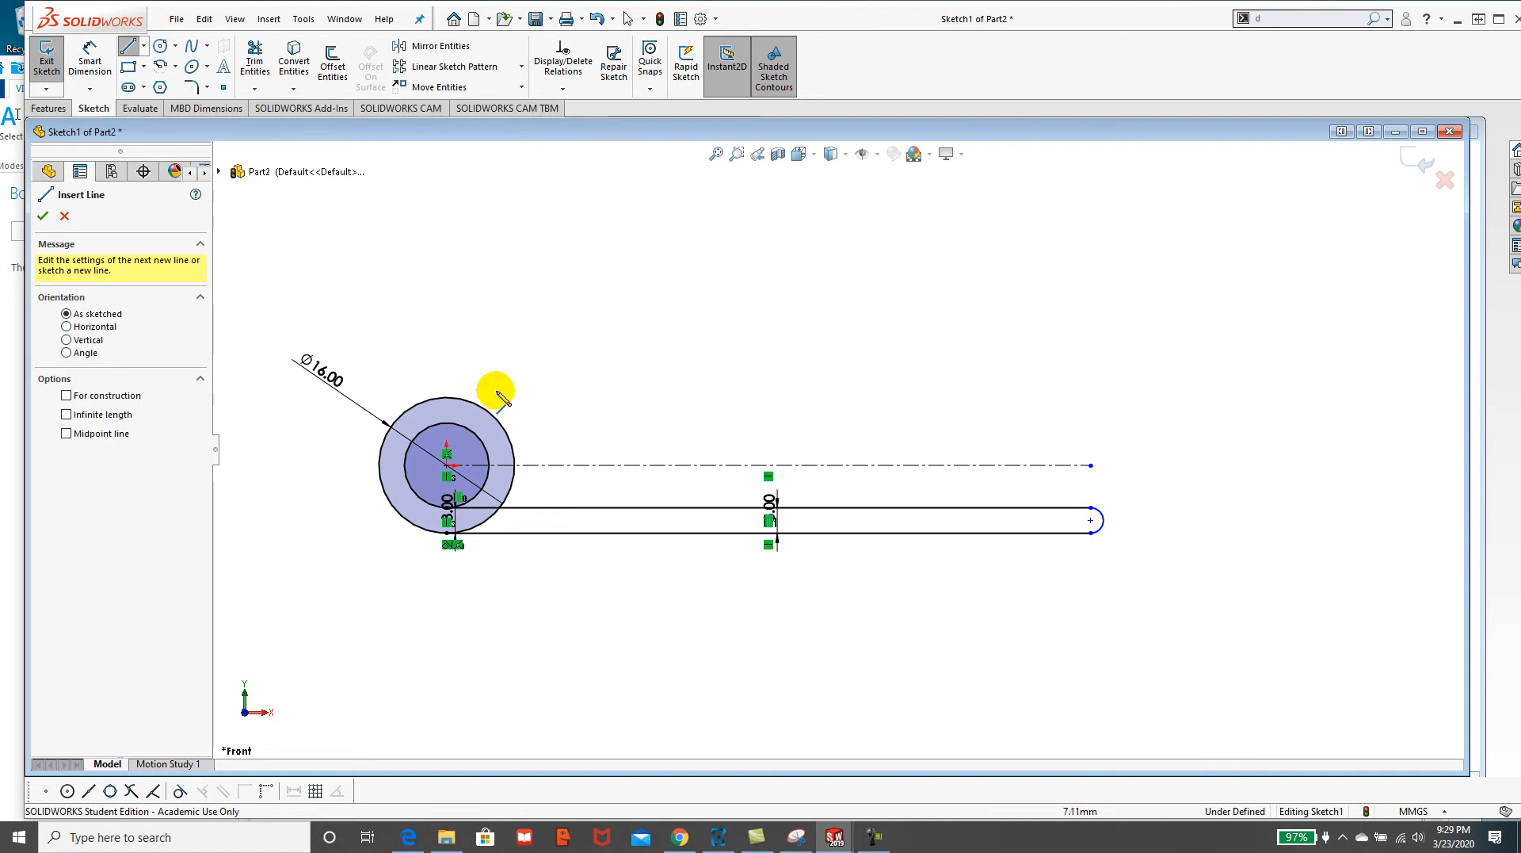
click(458, 425)
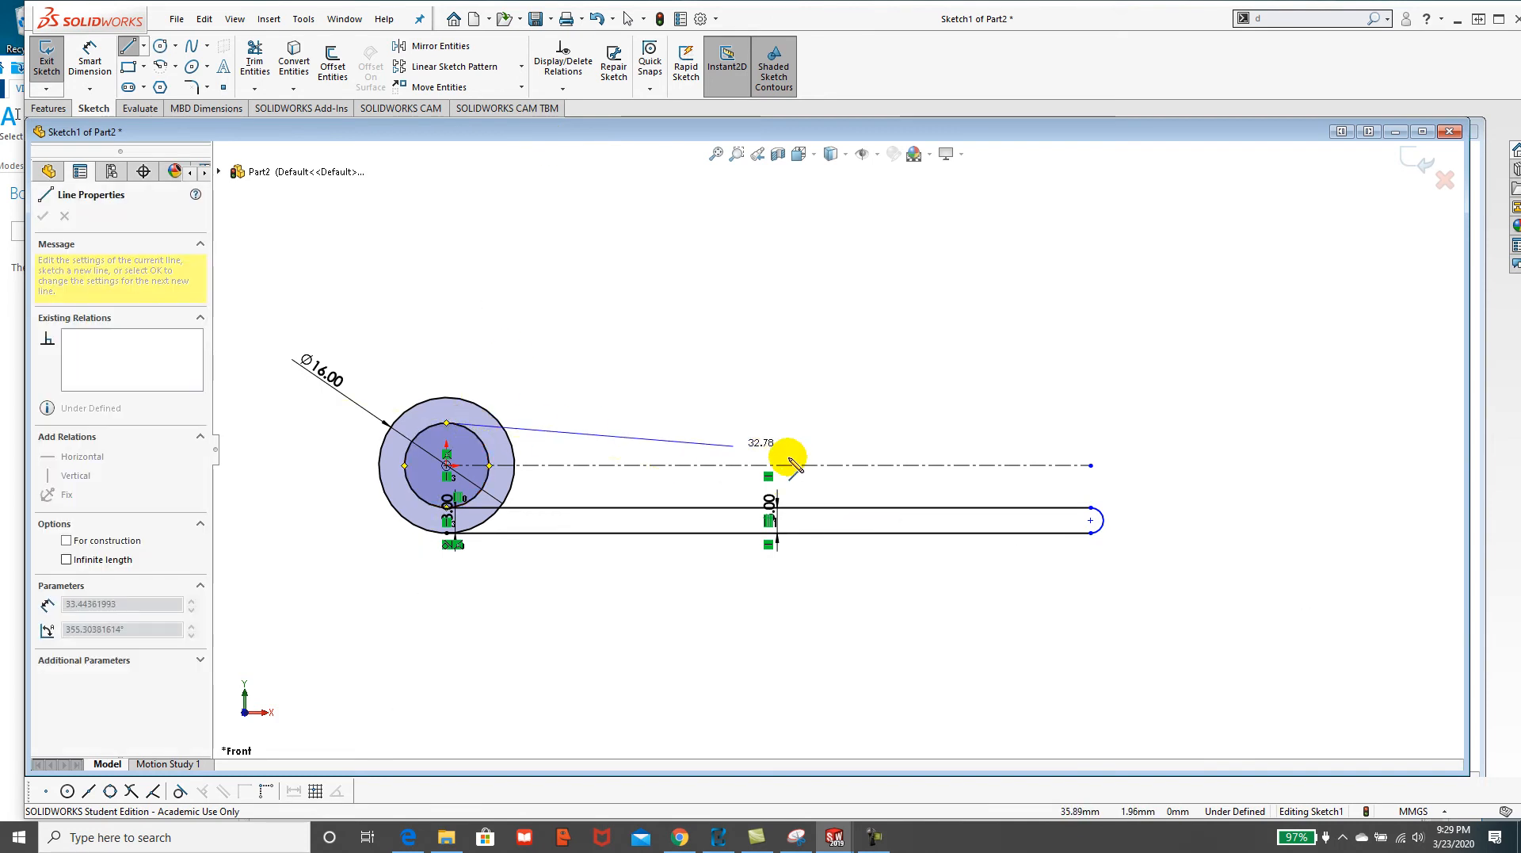
click(905, 486)
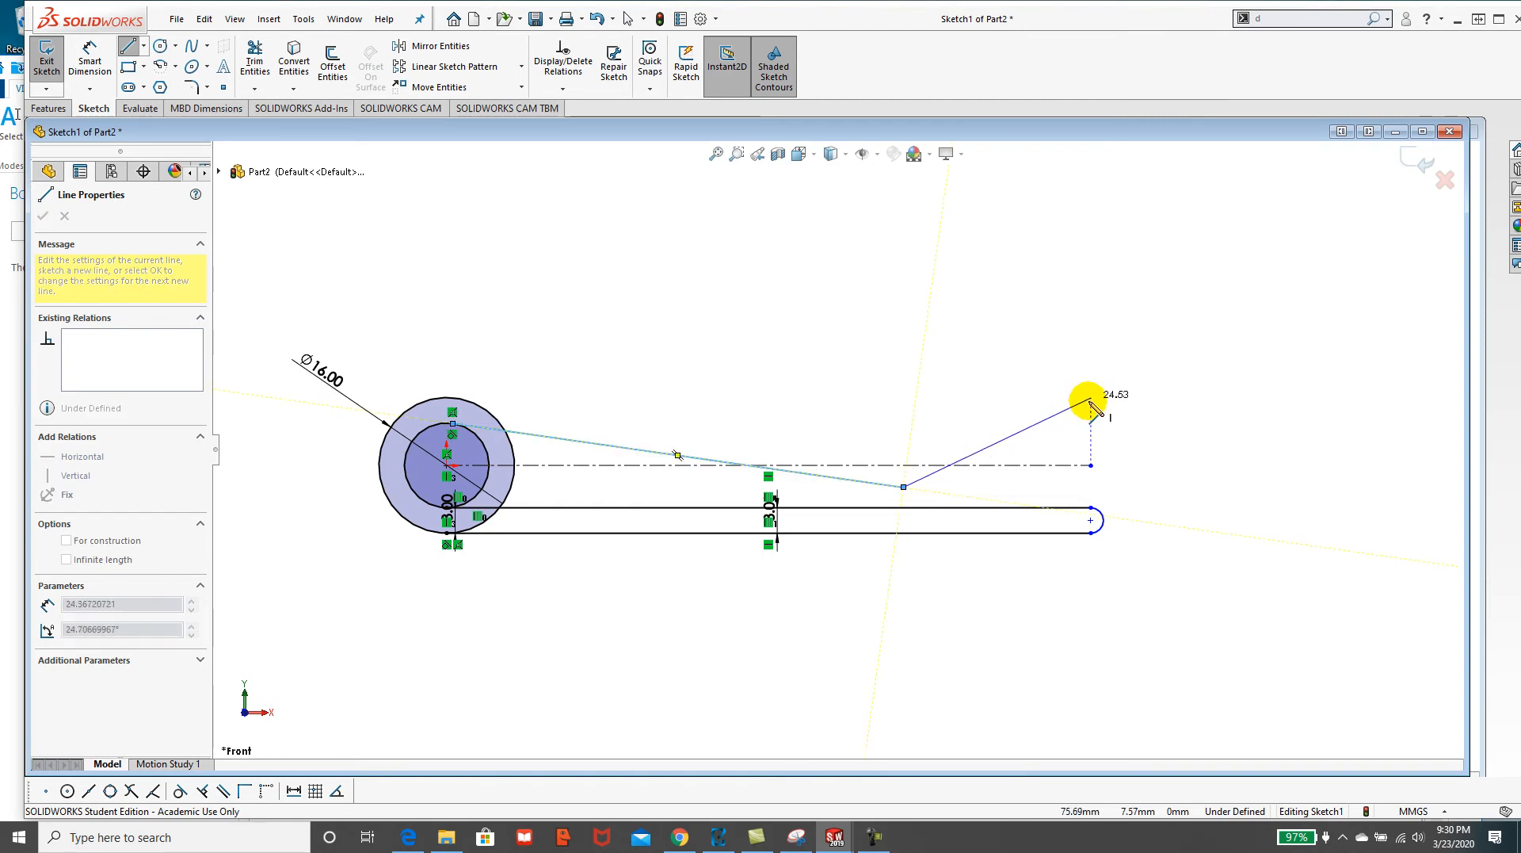
double_click(1091, 445)
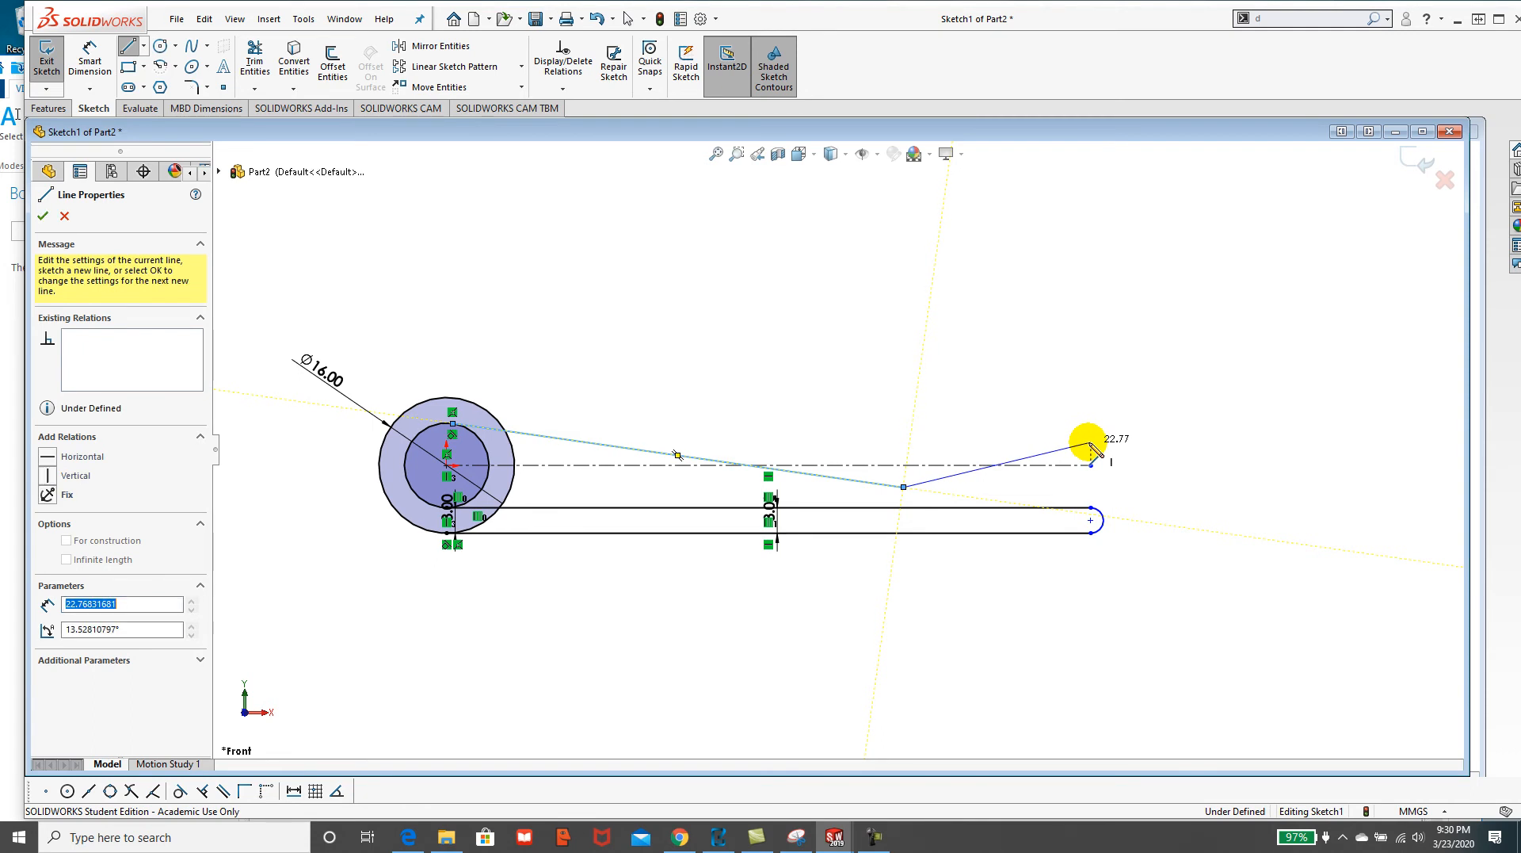
key(Escape)
key(Escape)
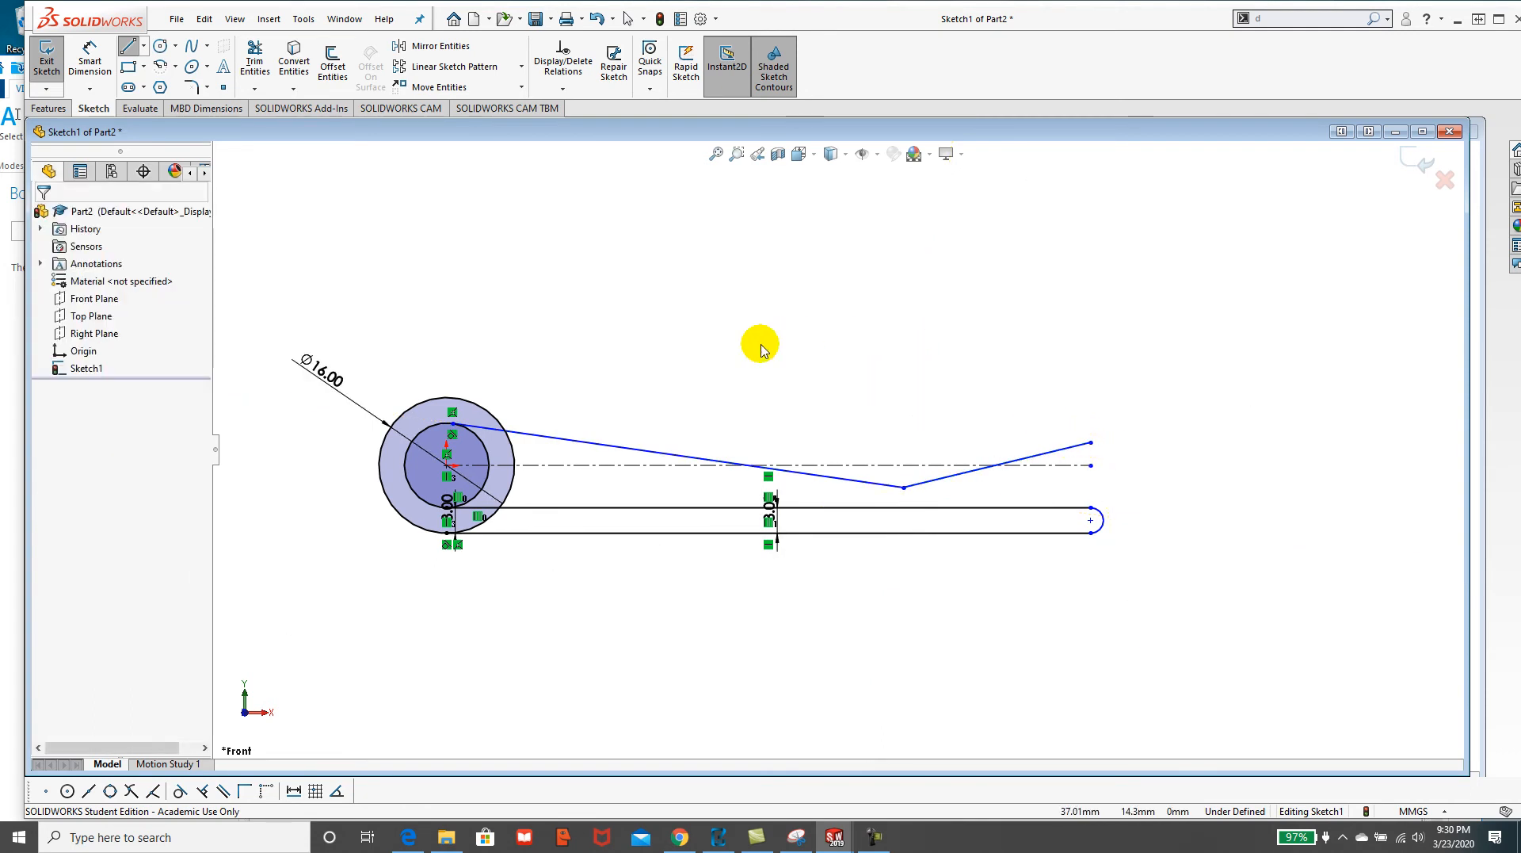
Check the upper arm's bend in the PDF drawing, return to the Part2 sketch, and move the bend point to about X 59 mm, Y -2.4 mm.
click(717, 837)
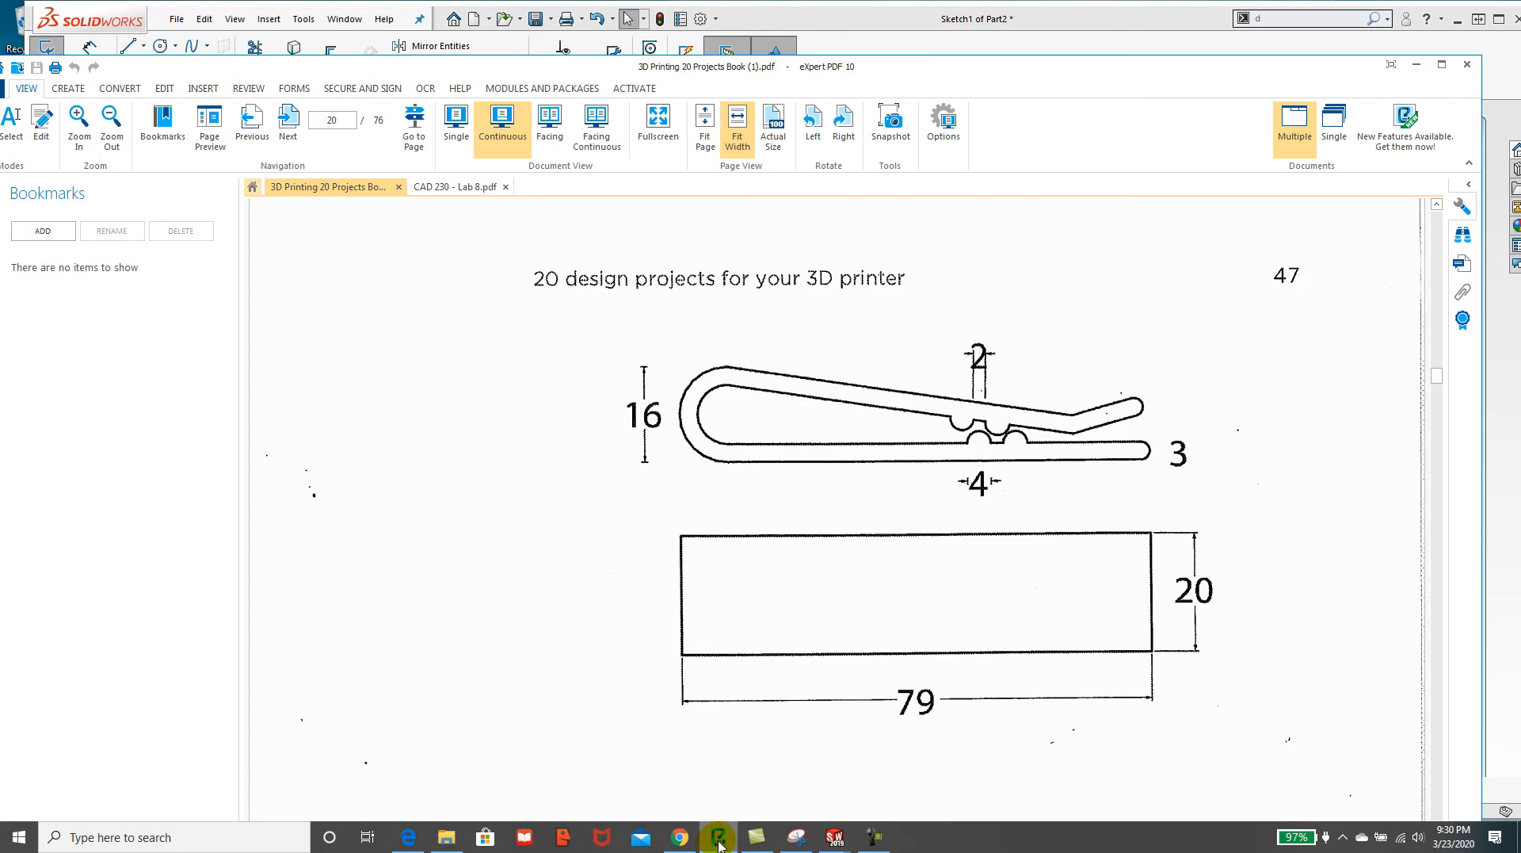
mouse_move(834, 836)
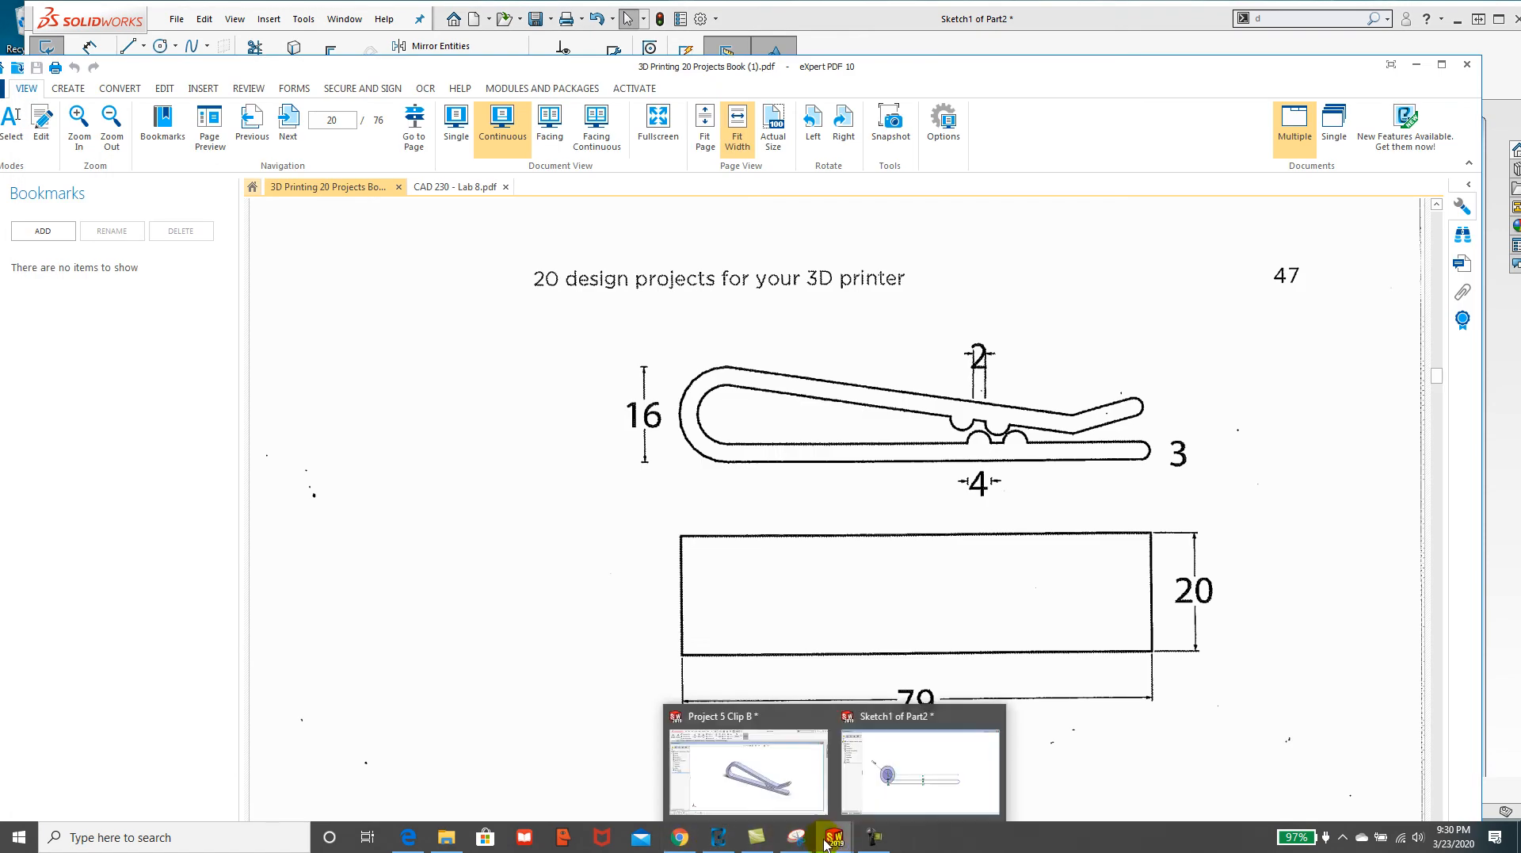
click(893, 797)
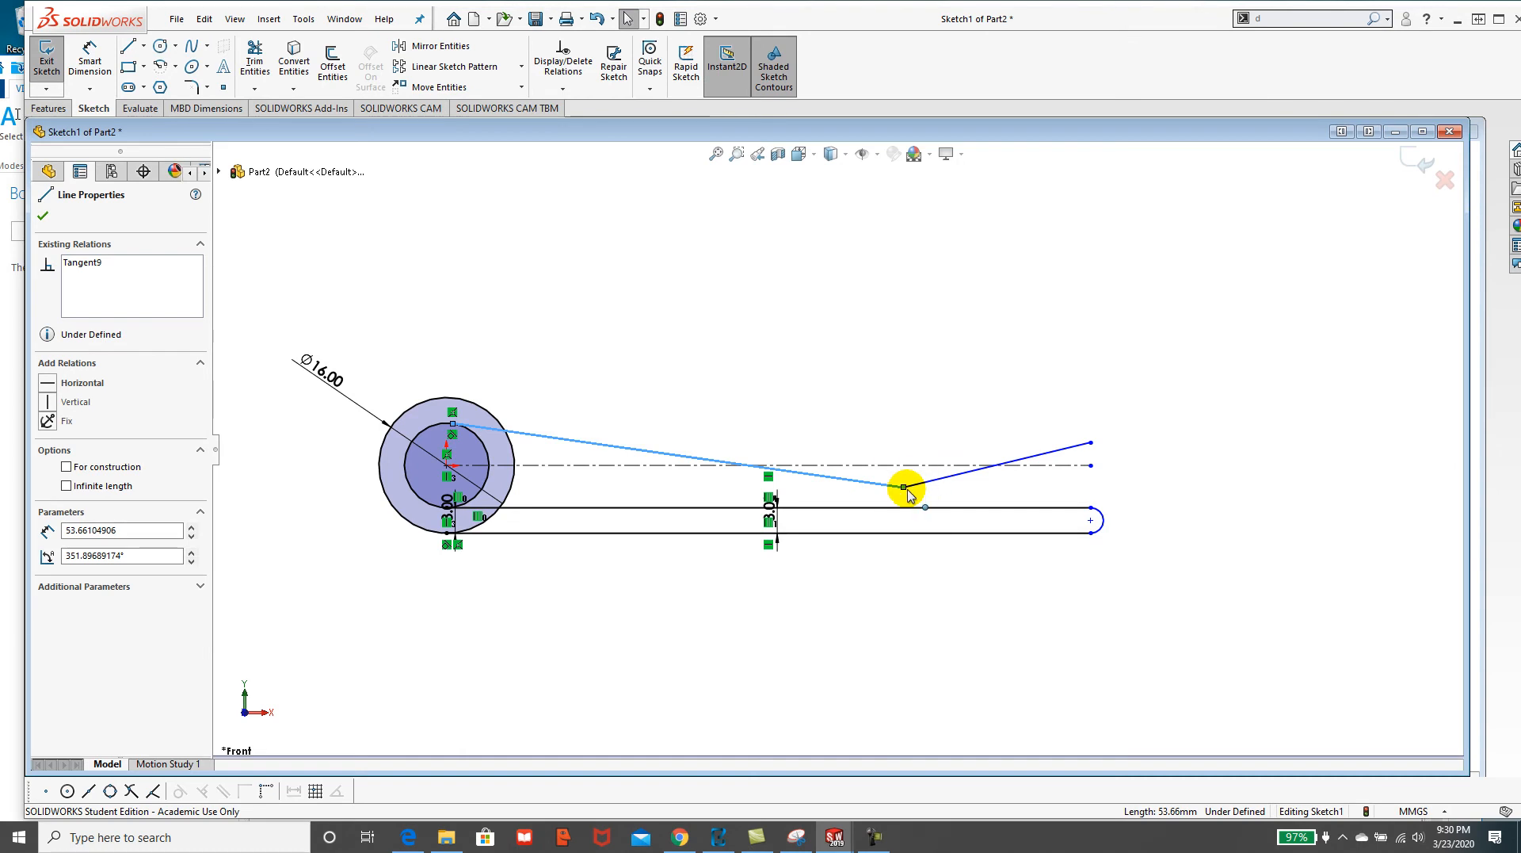
drag(904, 487, 950, 485)
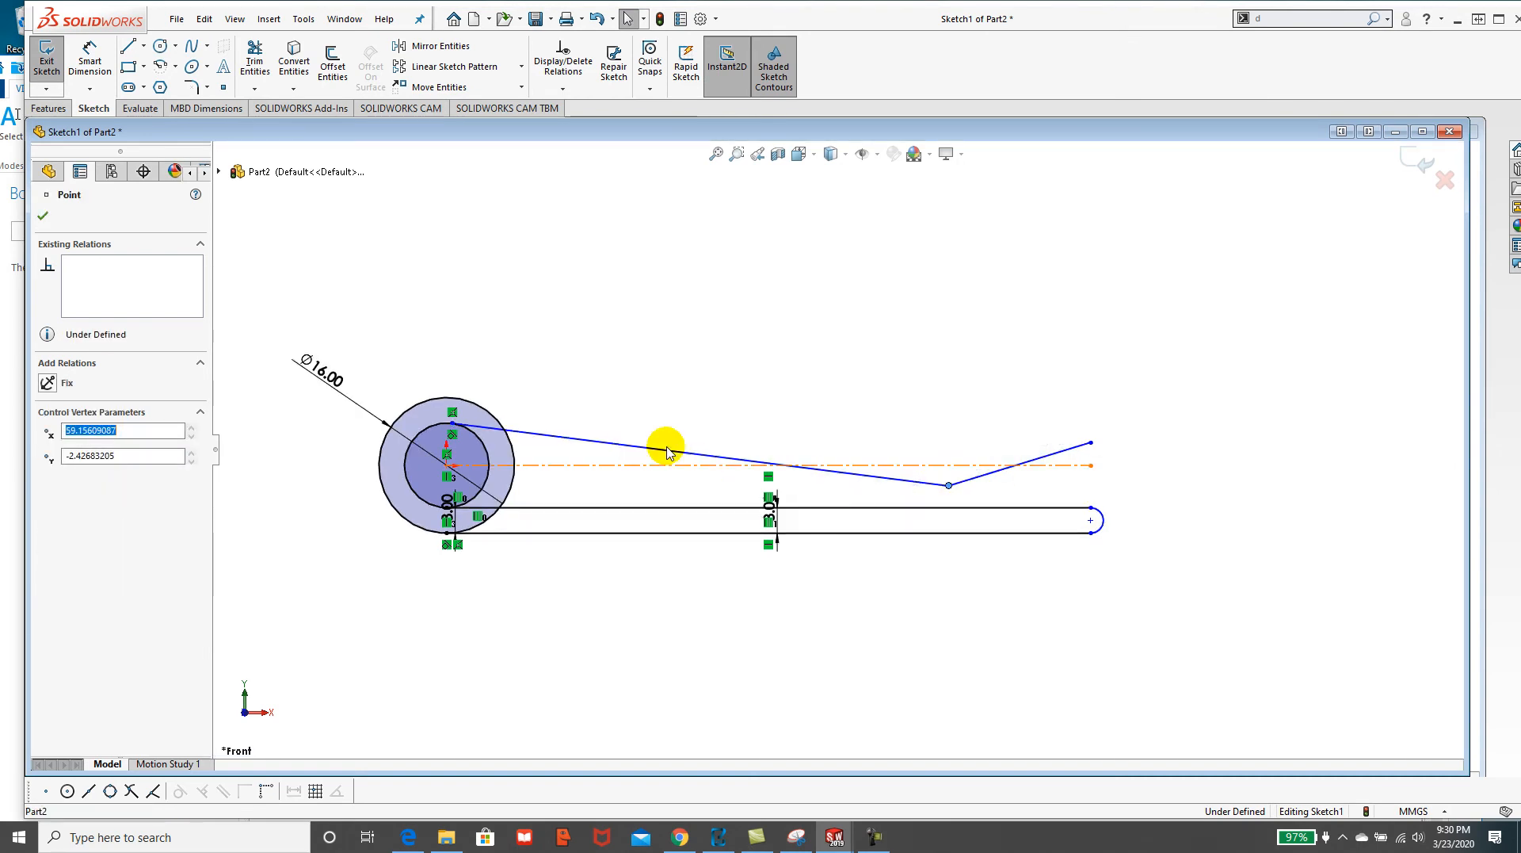
click(580, 401)
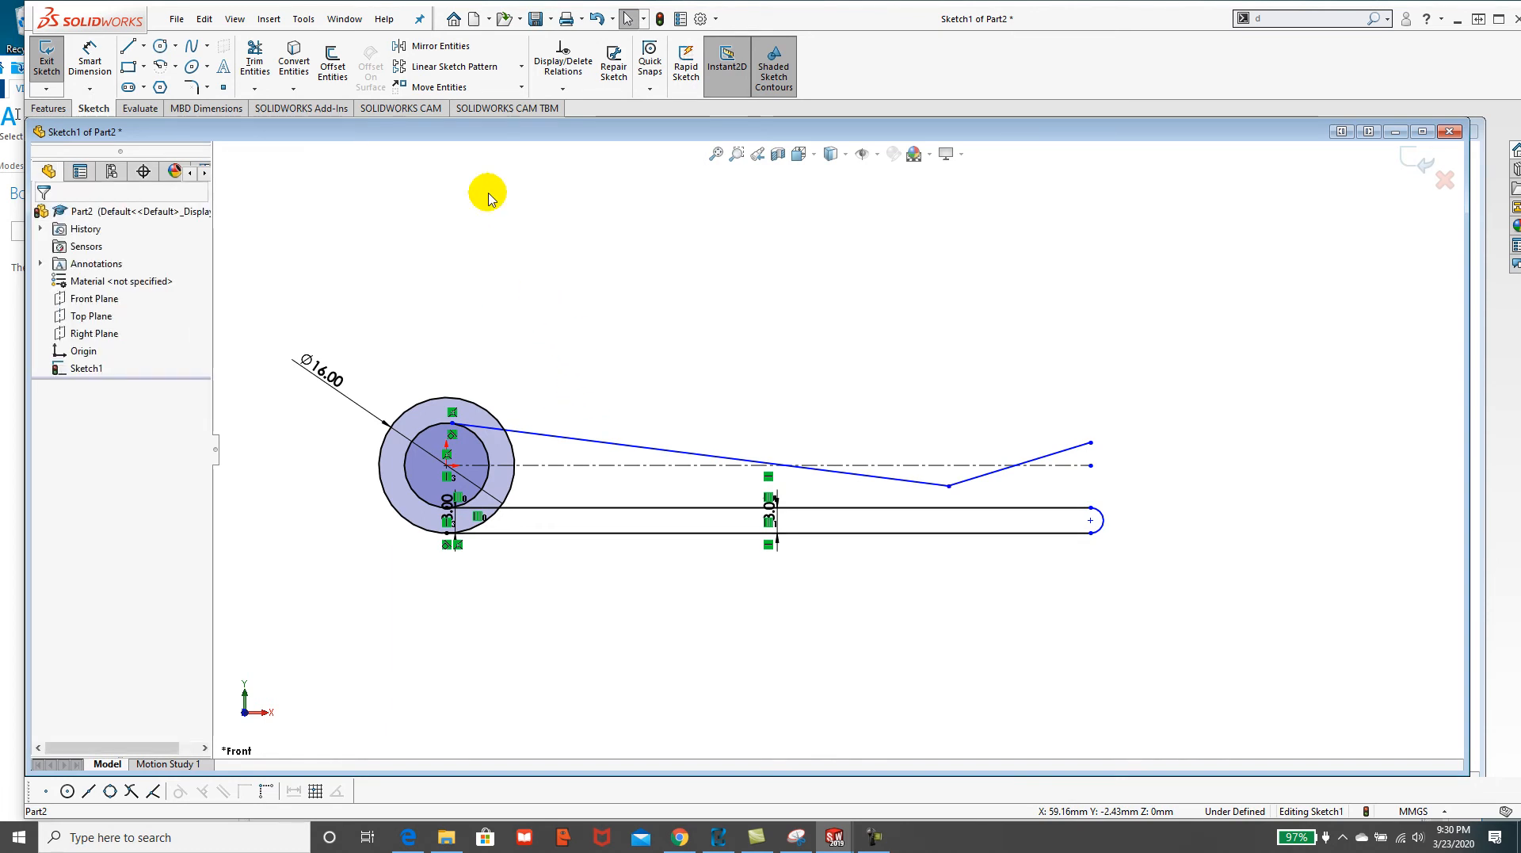
Offset the upper arm's two-line chain 3 mm upward, reversing the offset direction so it lies above the original lines.
click(333, 63)
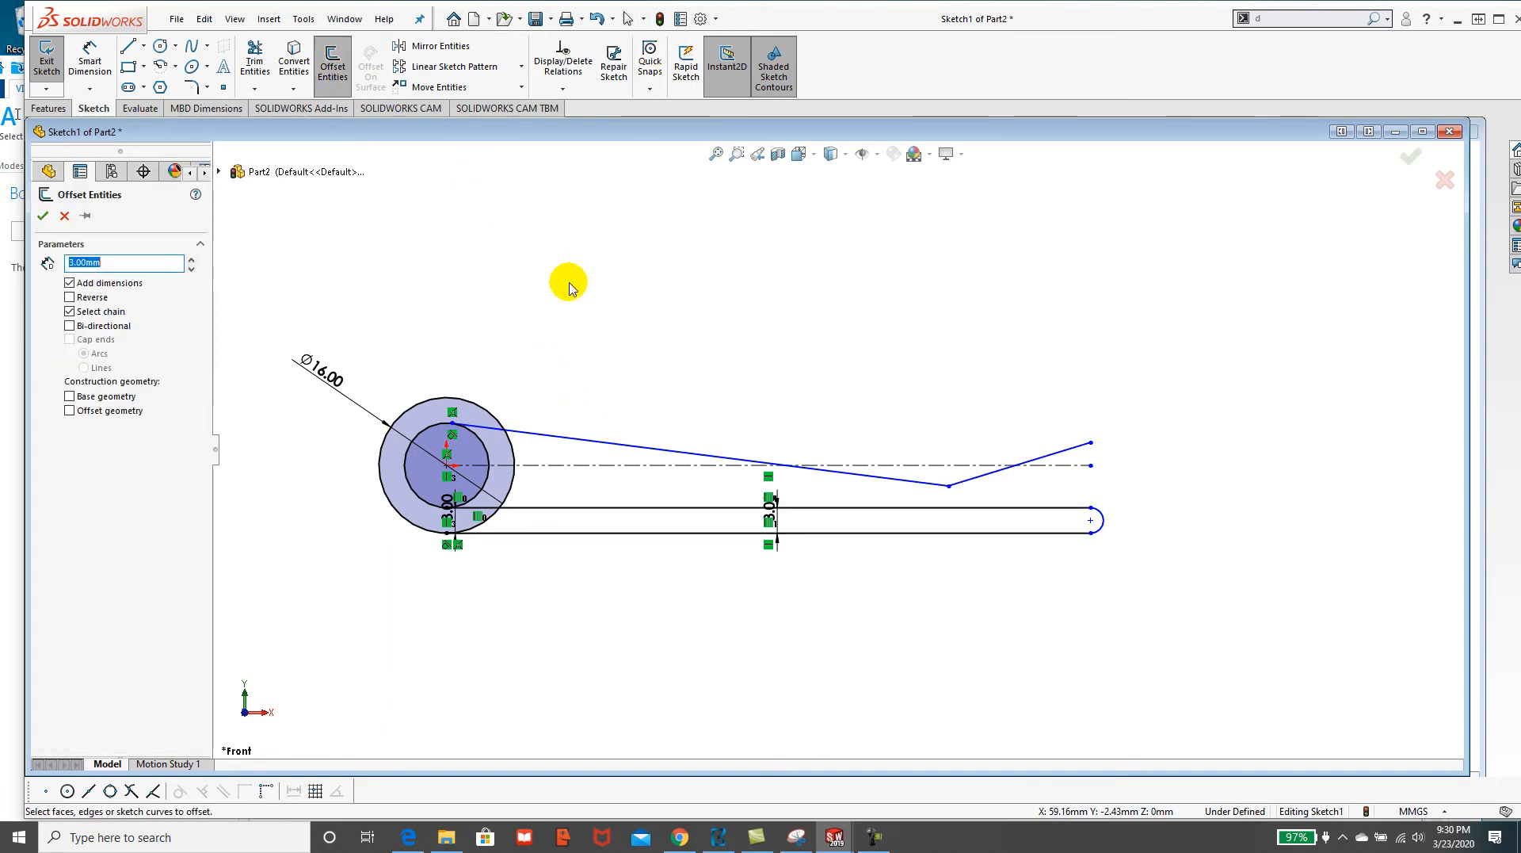
click(642, 452)
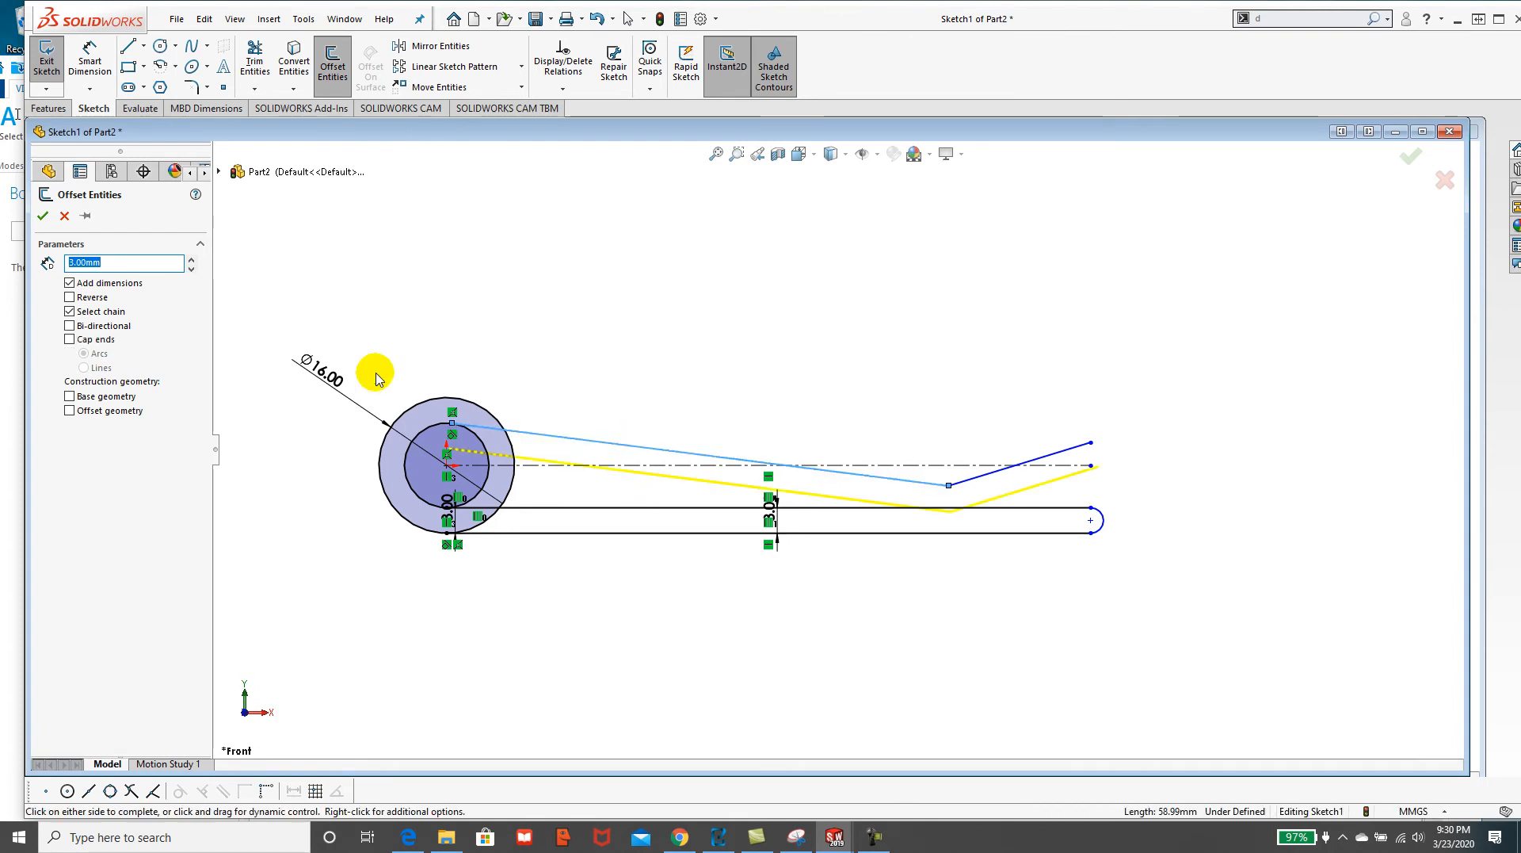
click(70, 297)
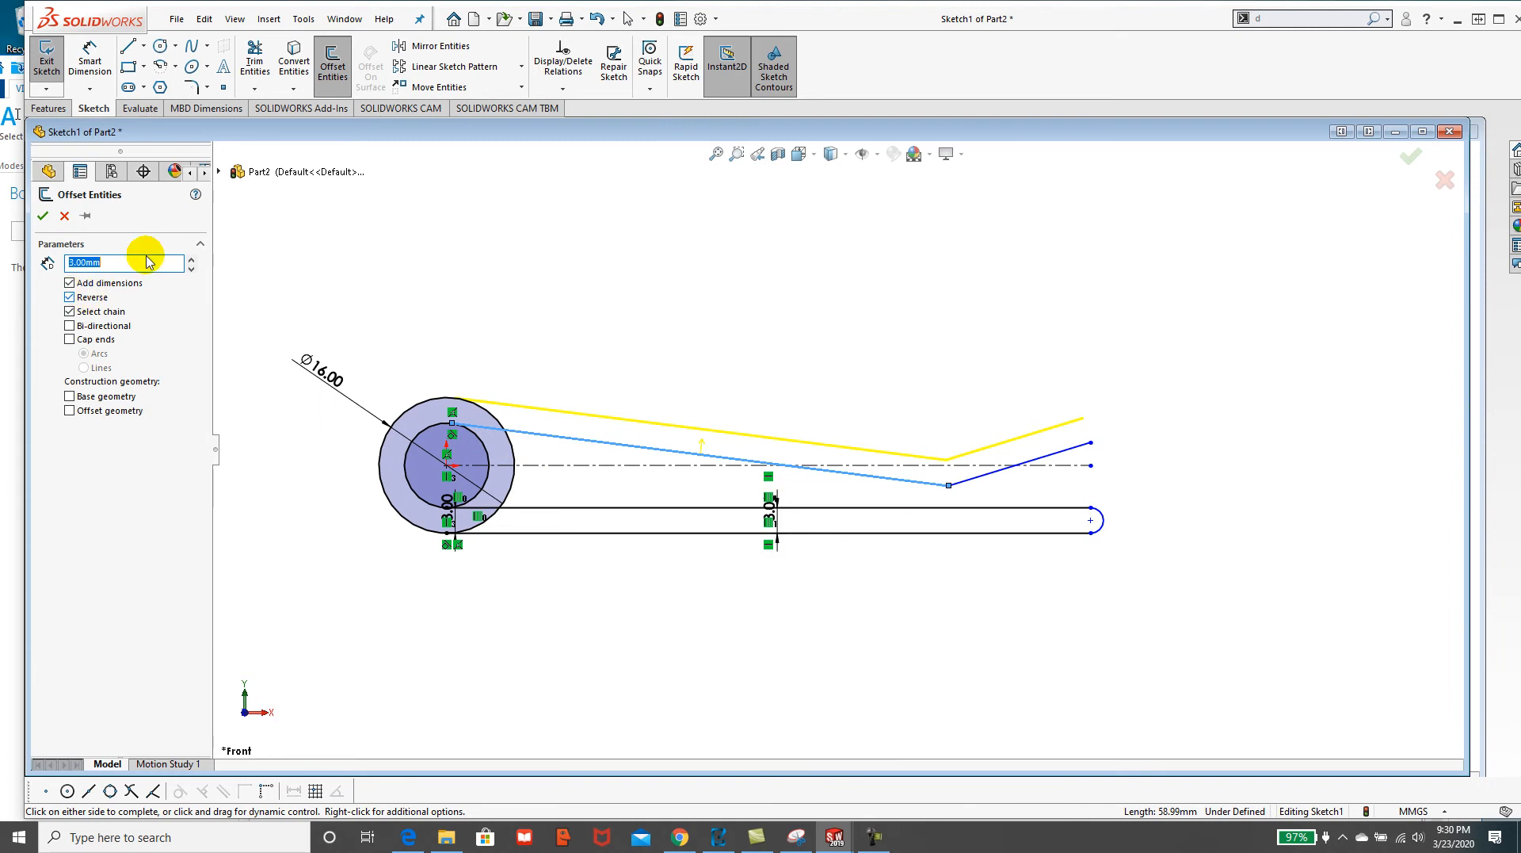
click(42, 215)
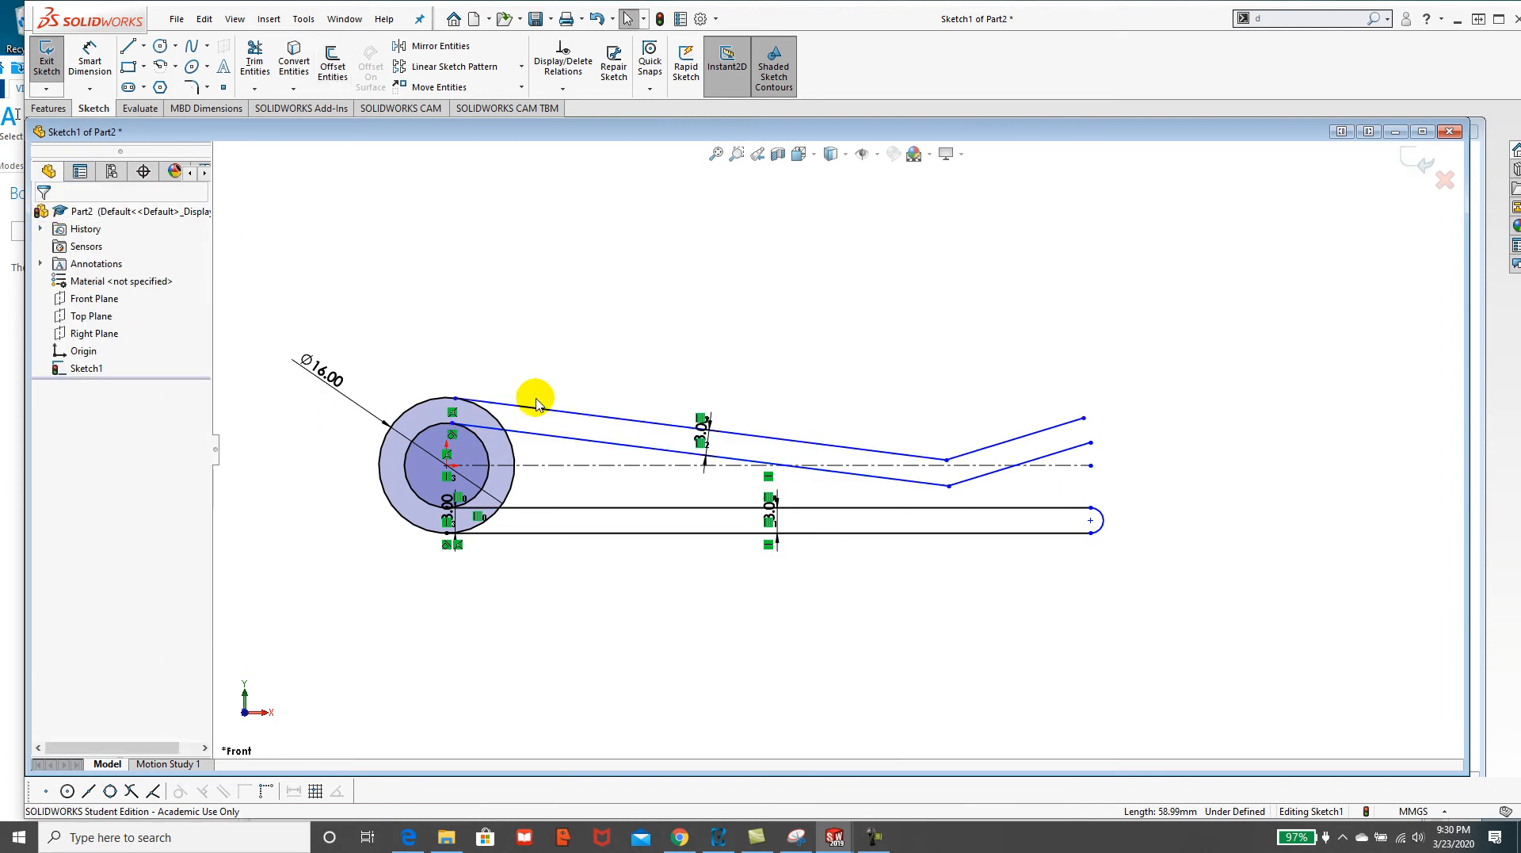
Close the upper arm's free end with a line joining the endpoints of the original and offset lines.
click(129, 47)
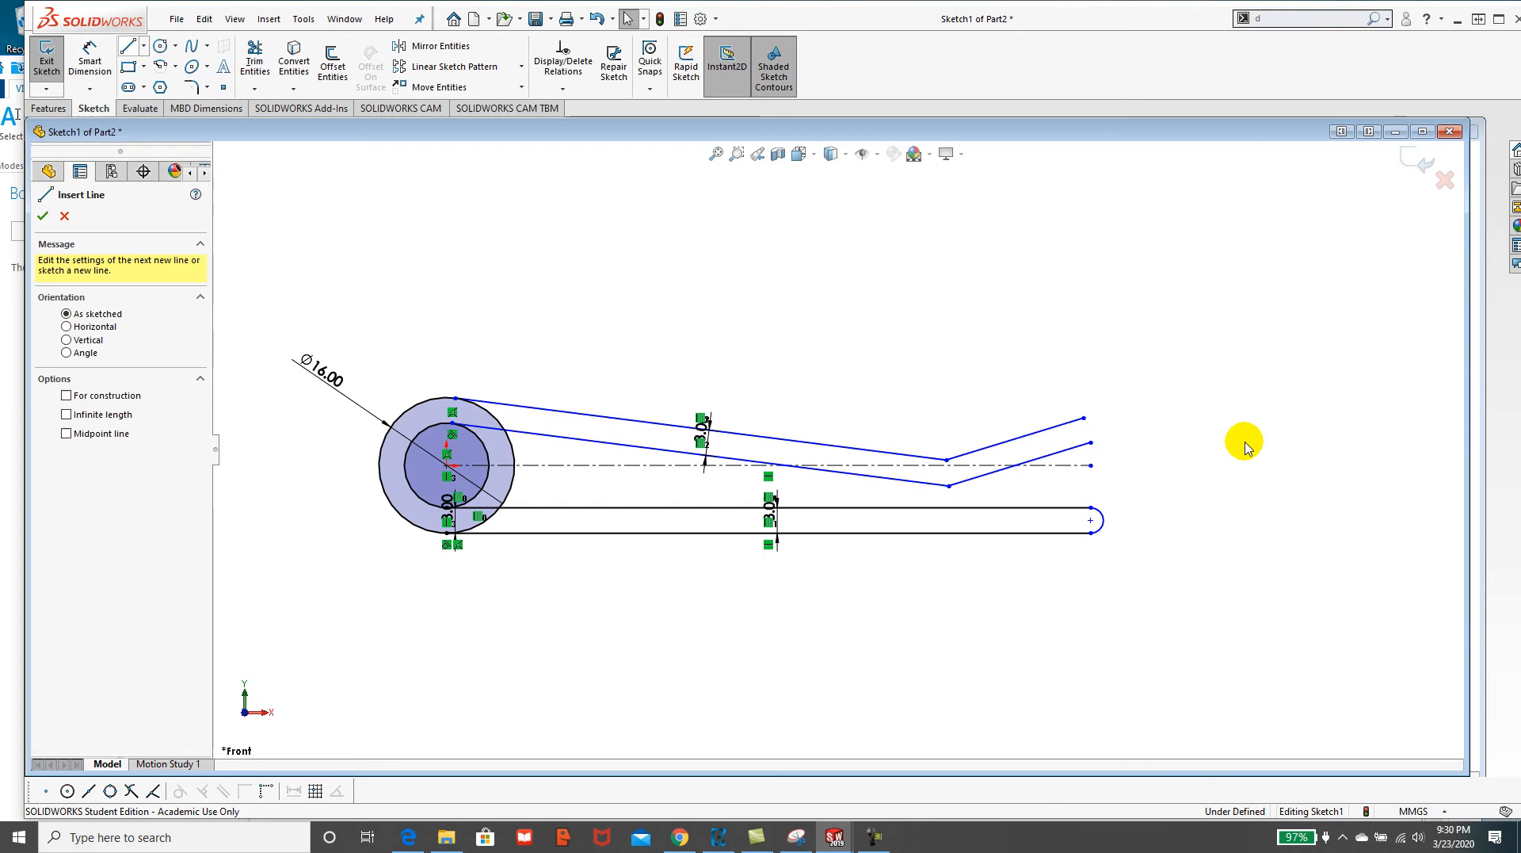
click(1083, 418)
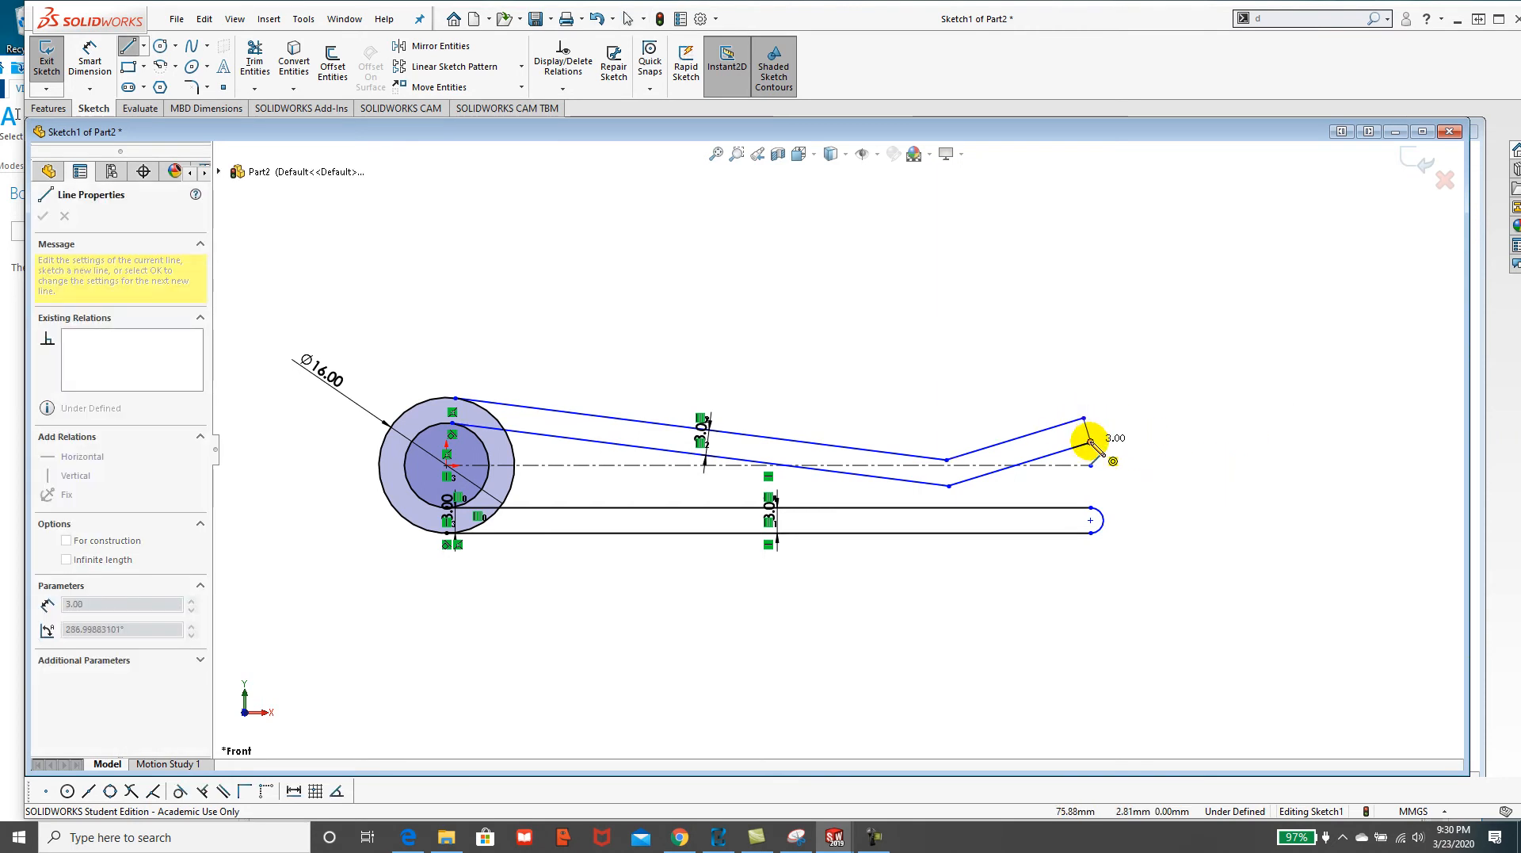
click(1091, 442)
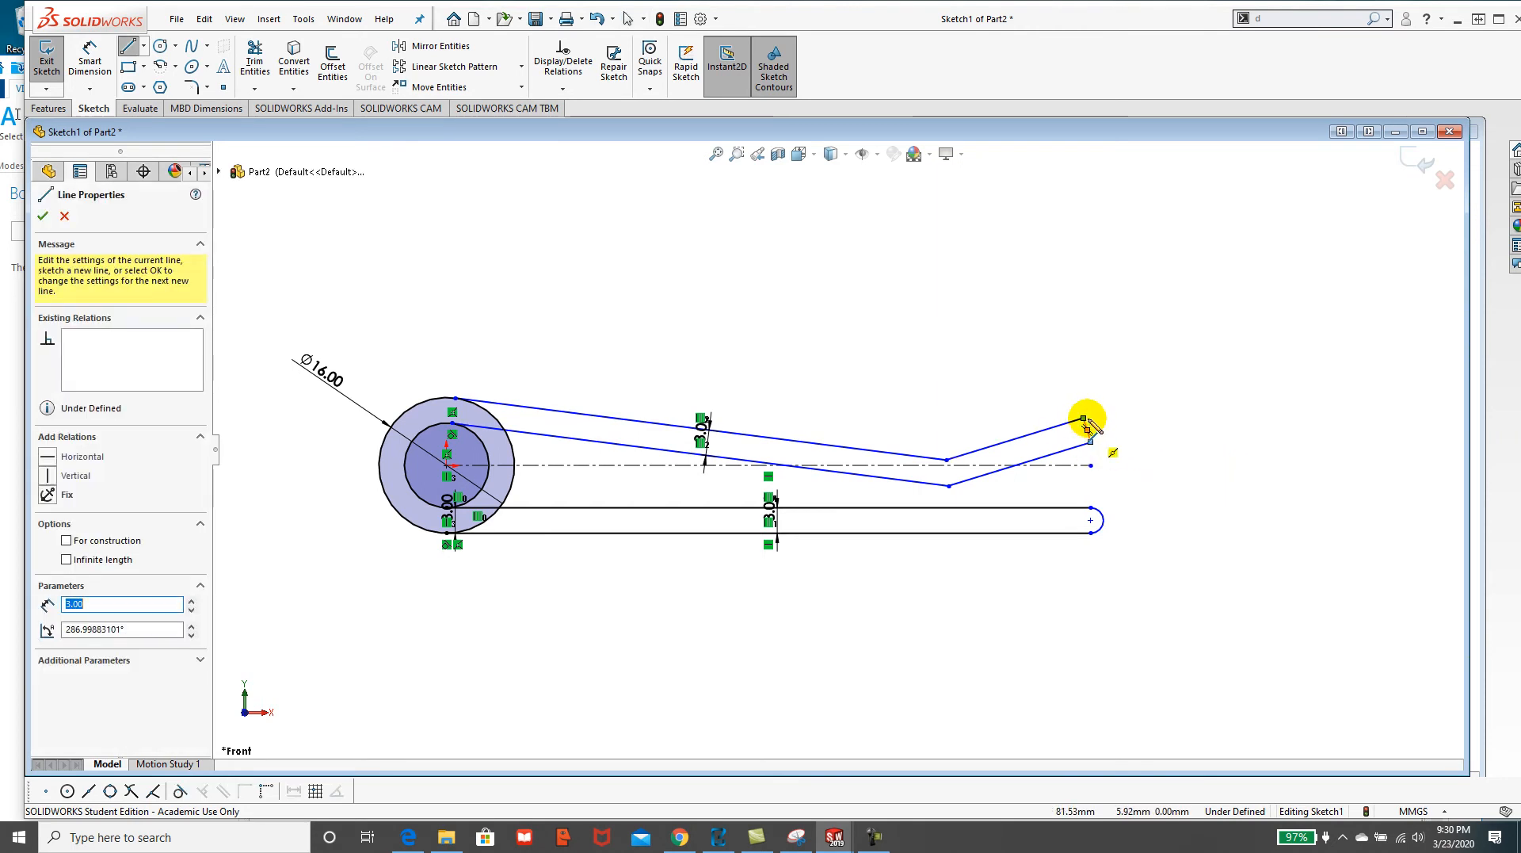
scroll(1081, 428, up, 3)
scroll(951, 442, down, 3)
scroll(882, 451, down, 4)
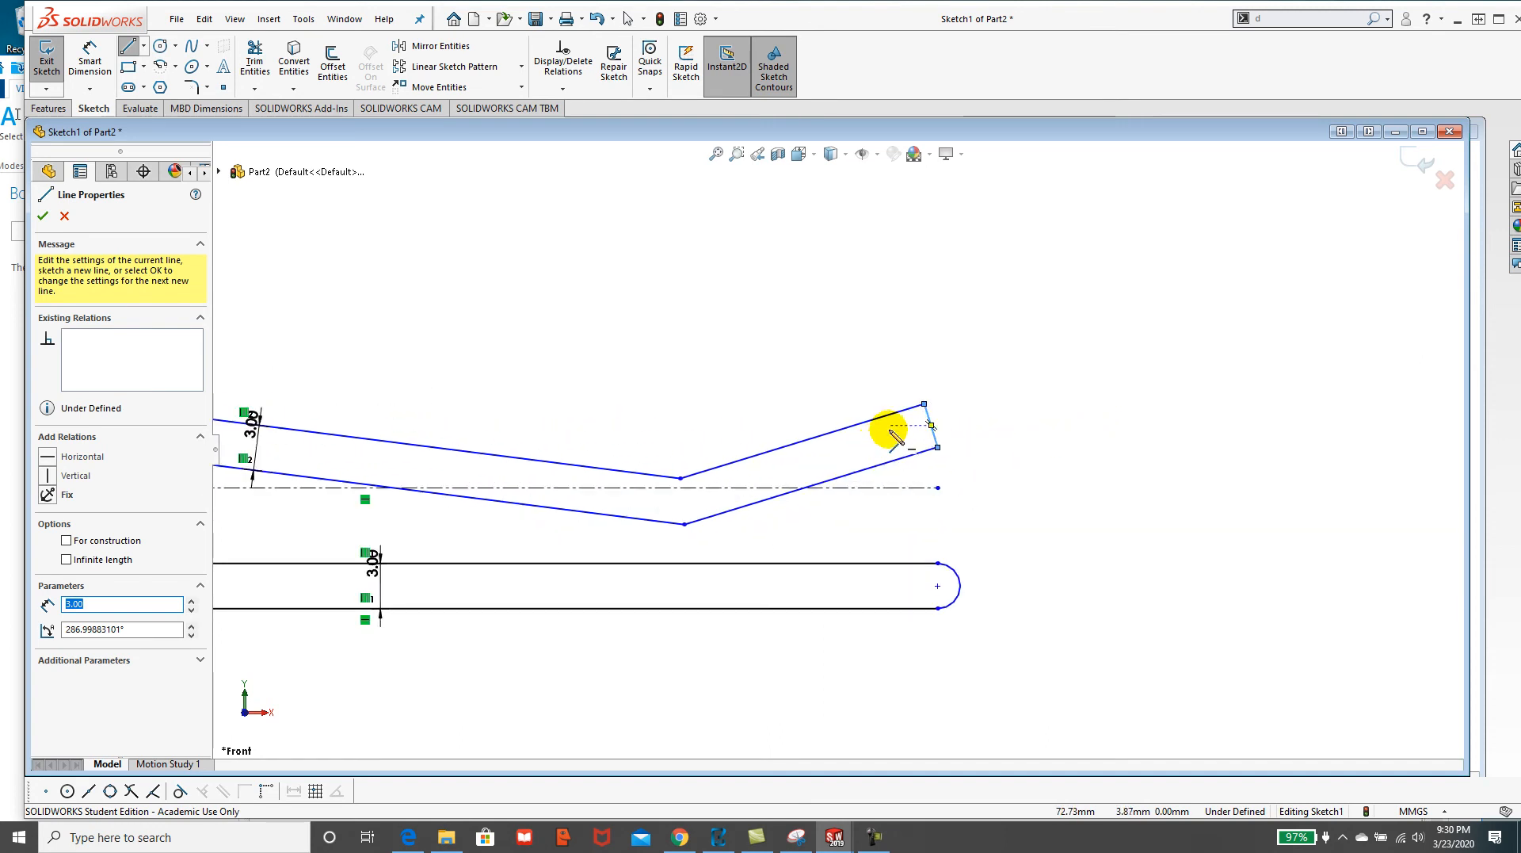
key(Escape)
key(Escape)
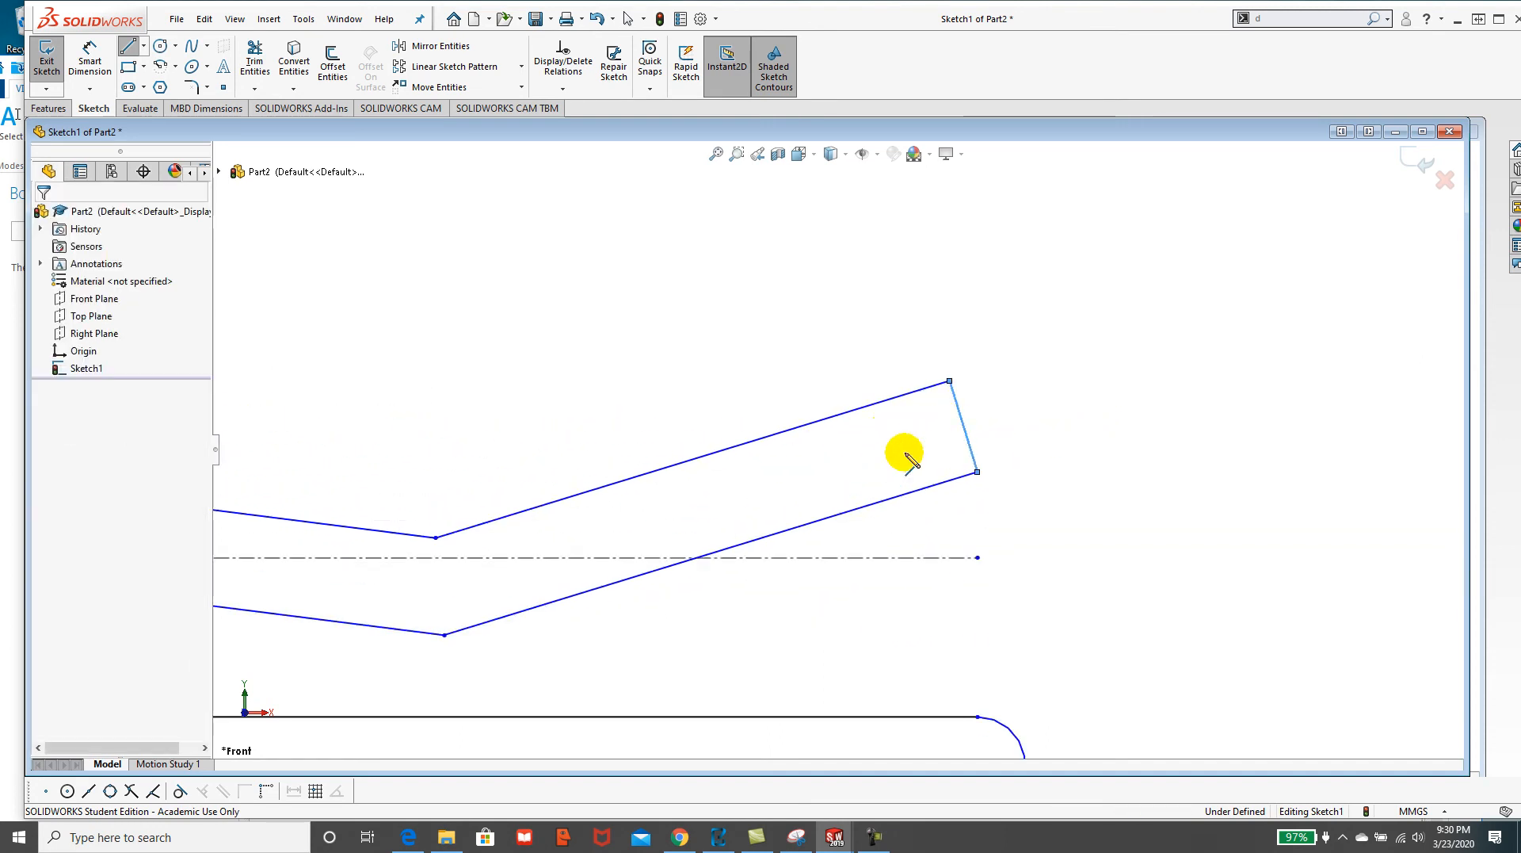
Round the upper arm's tip with a circle from the end line's midpoint to the upper corner, trimming away its inner half and the end line.
click(161, 45)
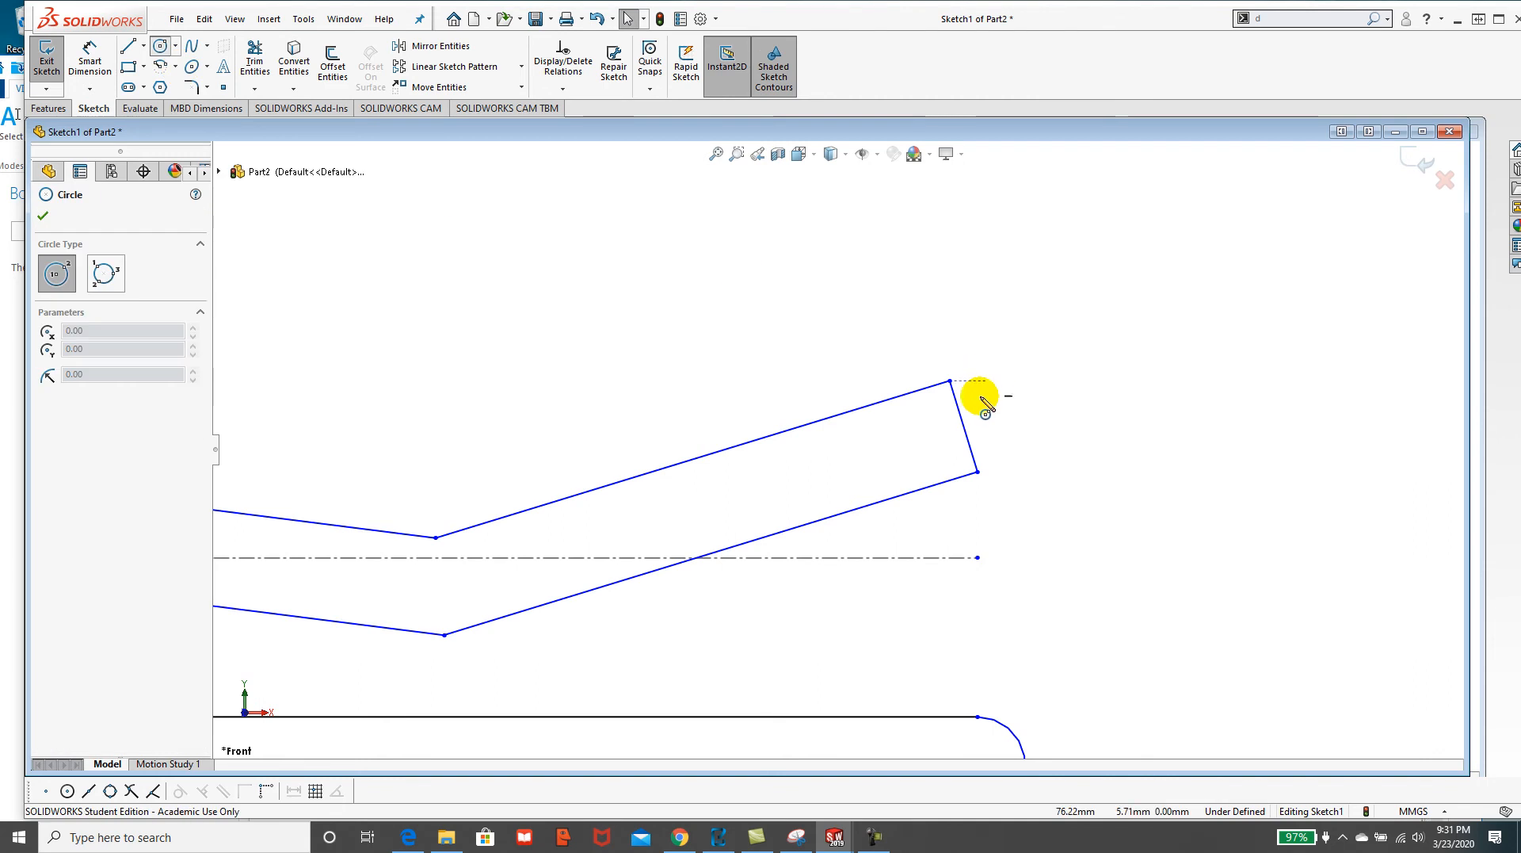
click(964, 428)
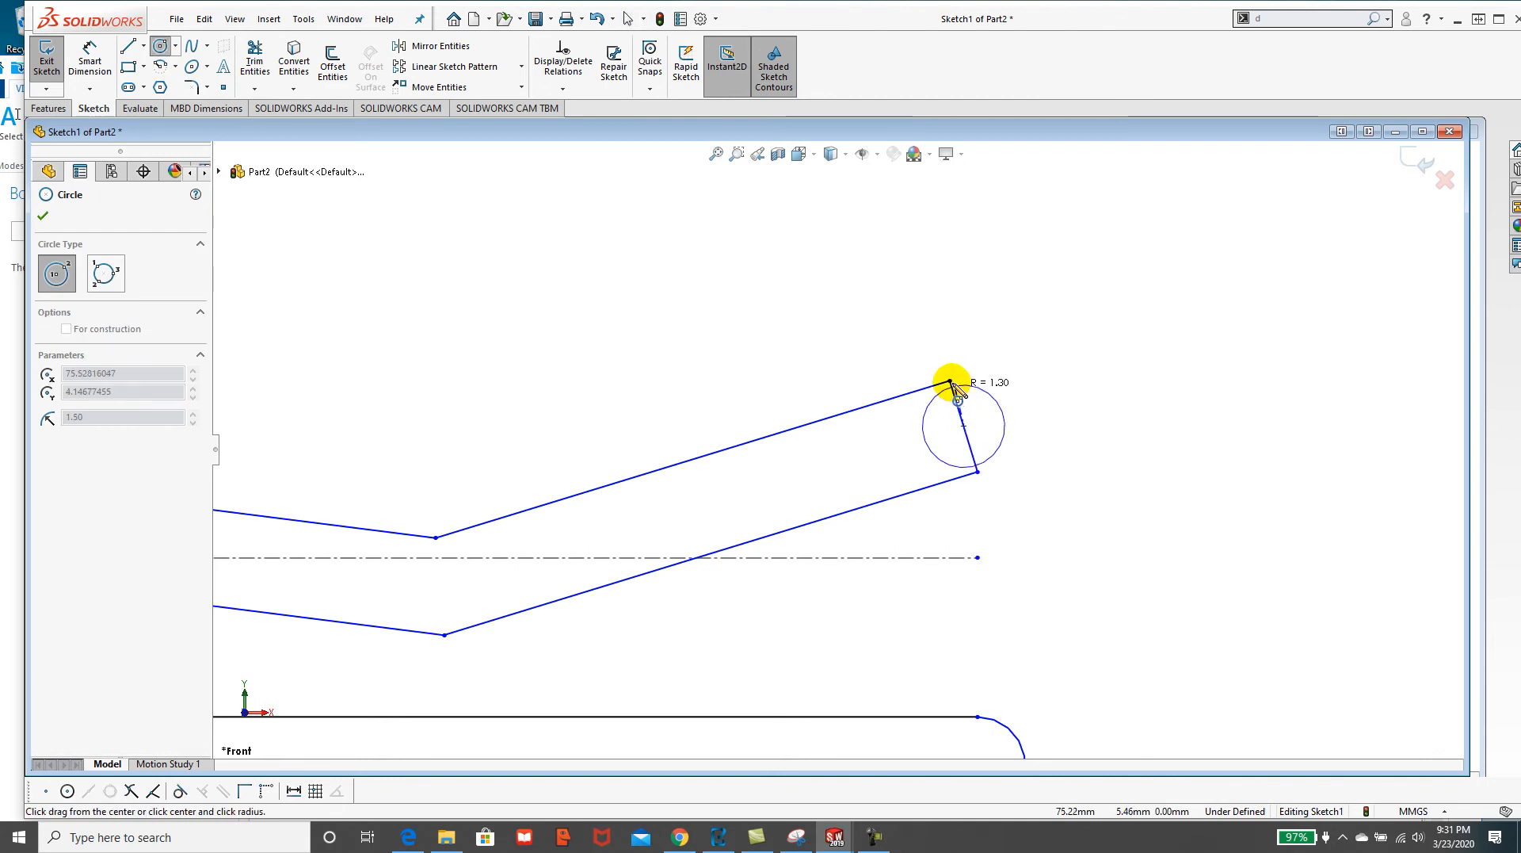
click(952, 386)
key(Escape)
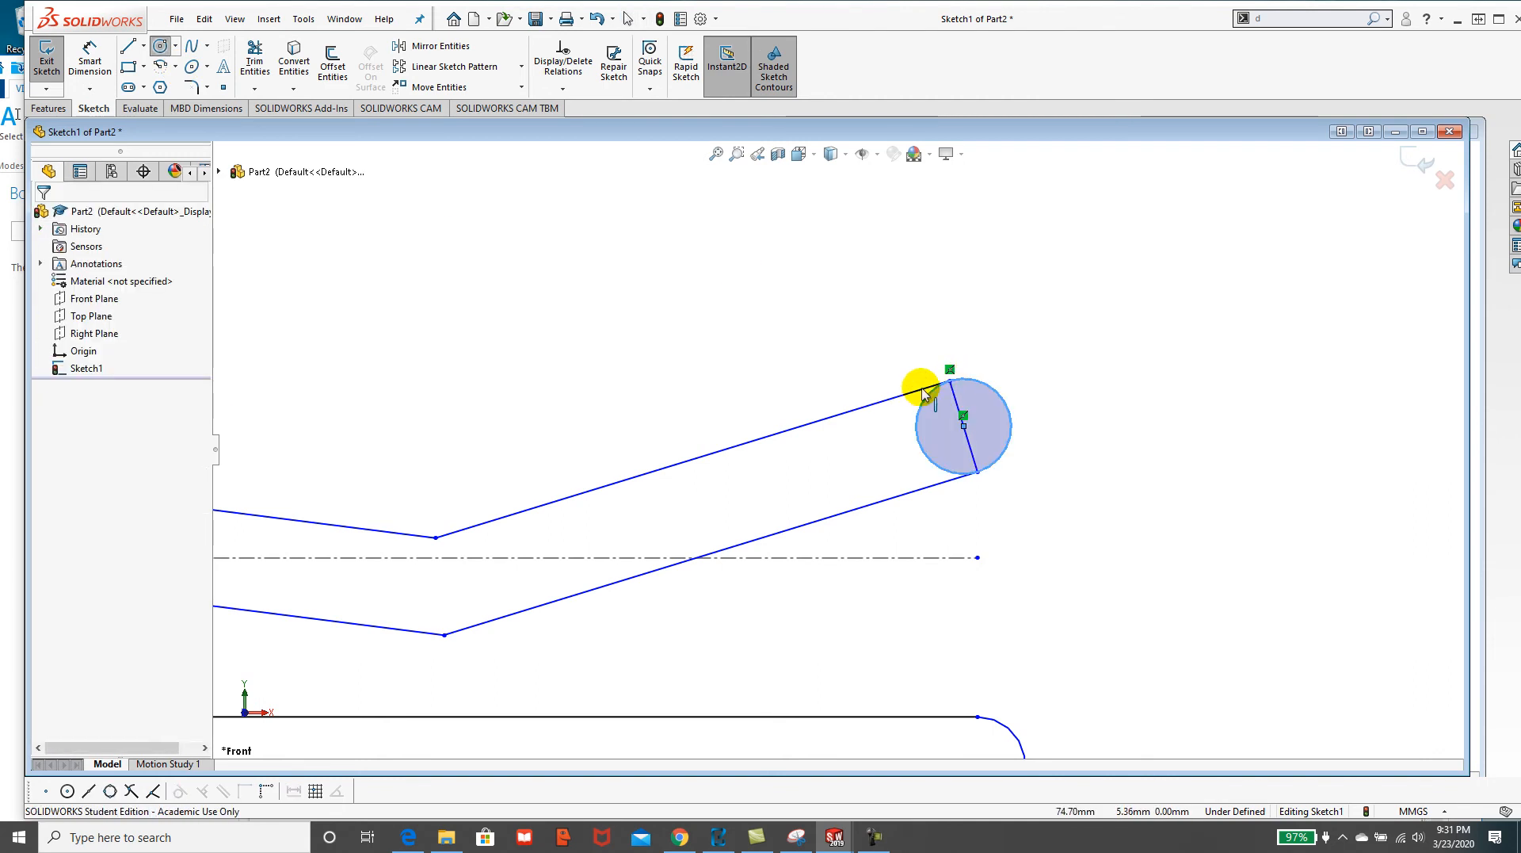
click(255, 67)
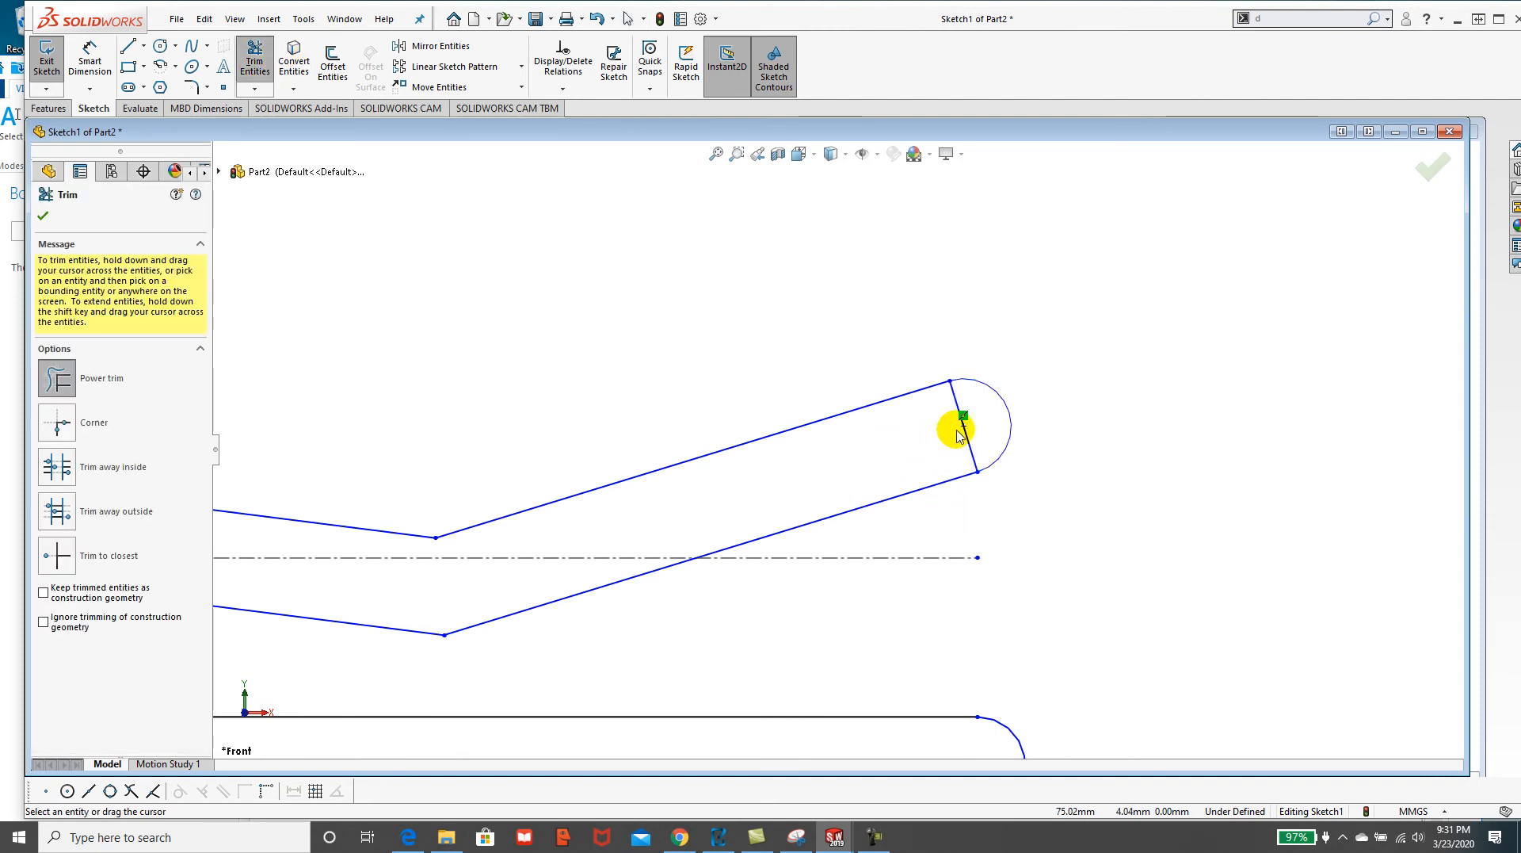
scroll(713, 492, up, 5)
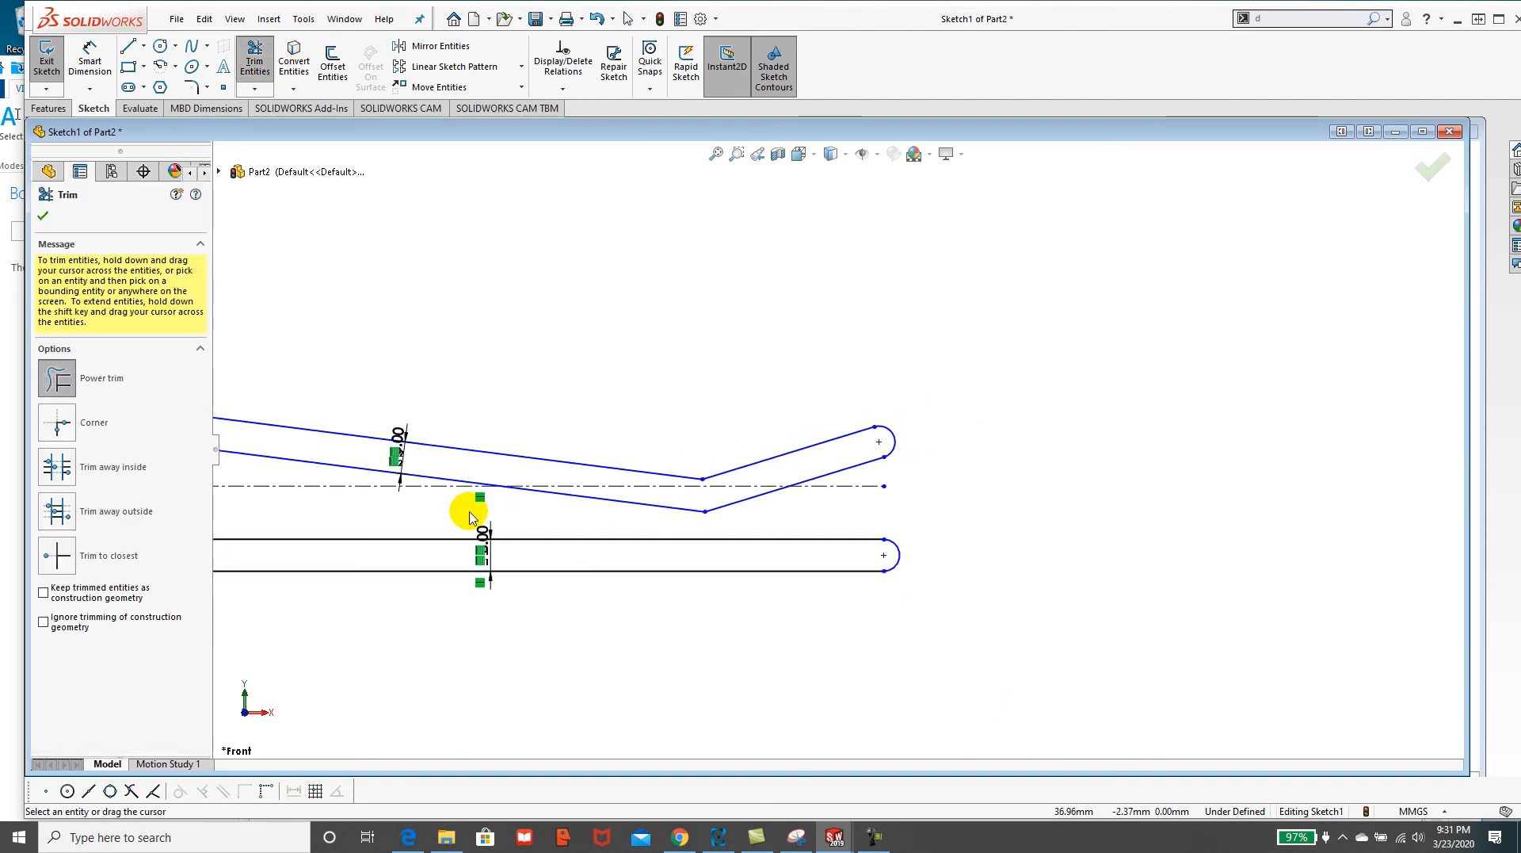
Trim the 16 mm outer circle between the lower arm's bottom line and the upper arm's lower line.
scroll(408, 508, up, 1)
scroll(556, 478, down, 3)
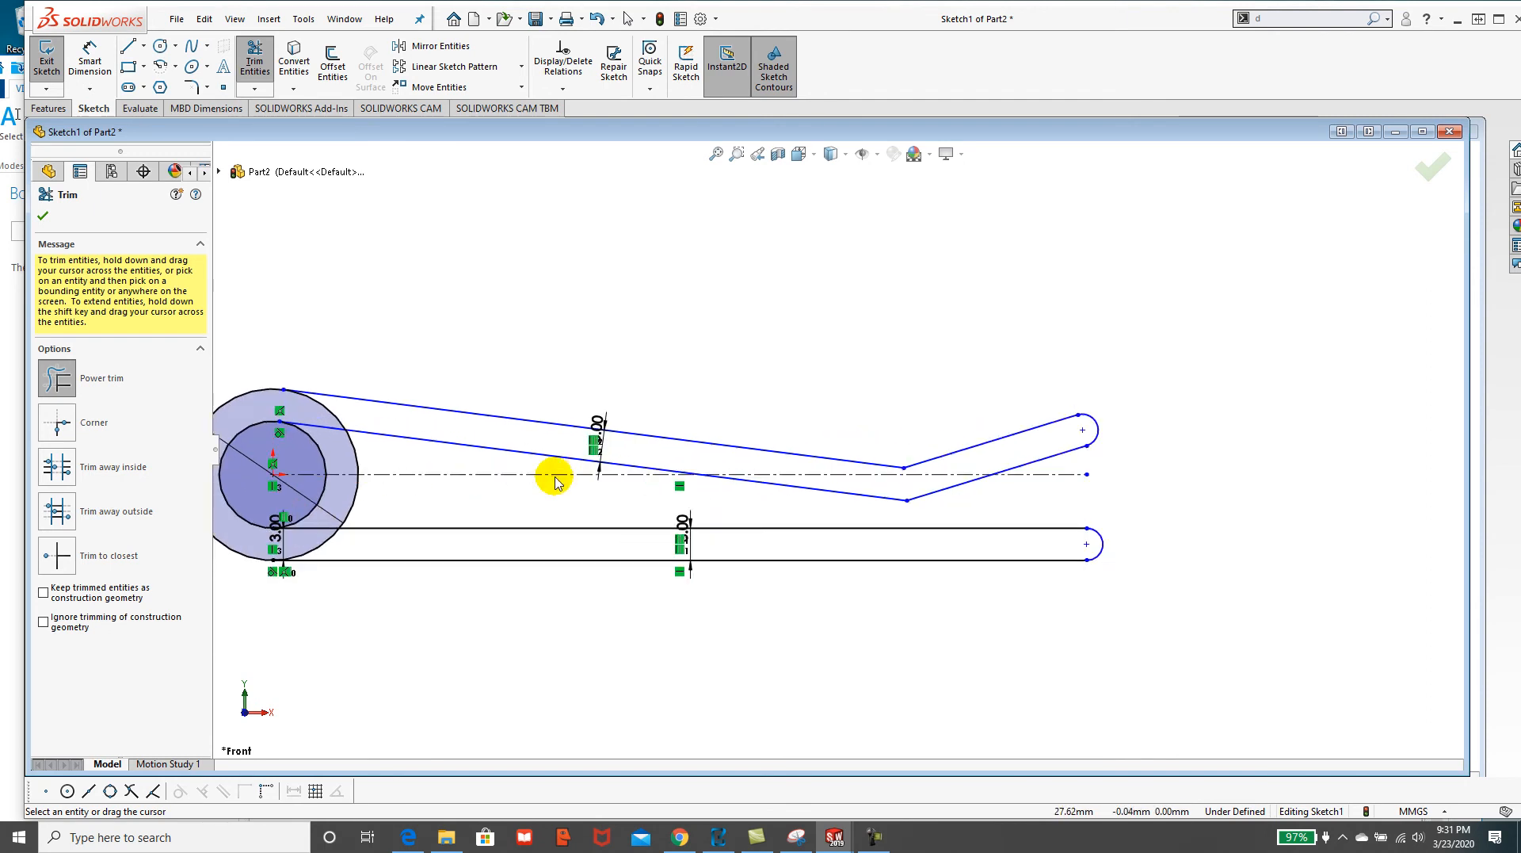
scroll(557, 479, up, 2)
scroll(468, 467, up, 1)
scroll(470, 470, down, 2)
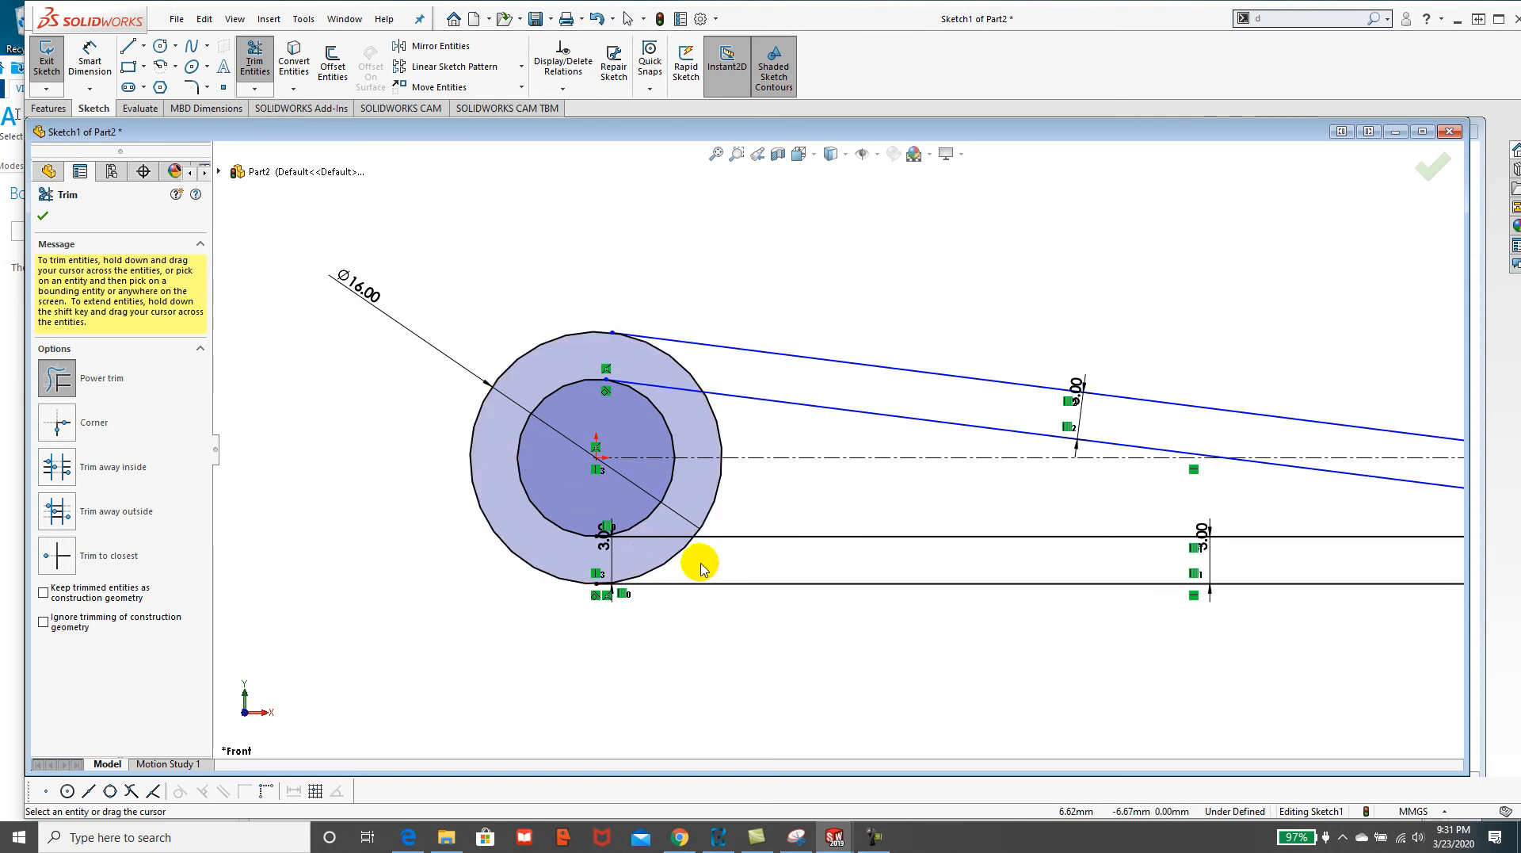
click(673, 562)
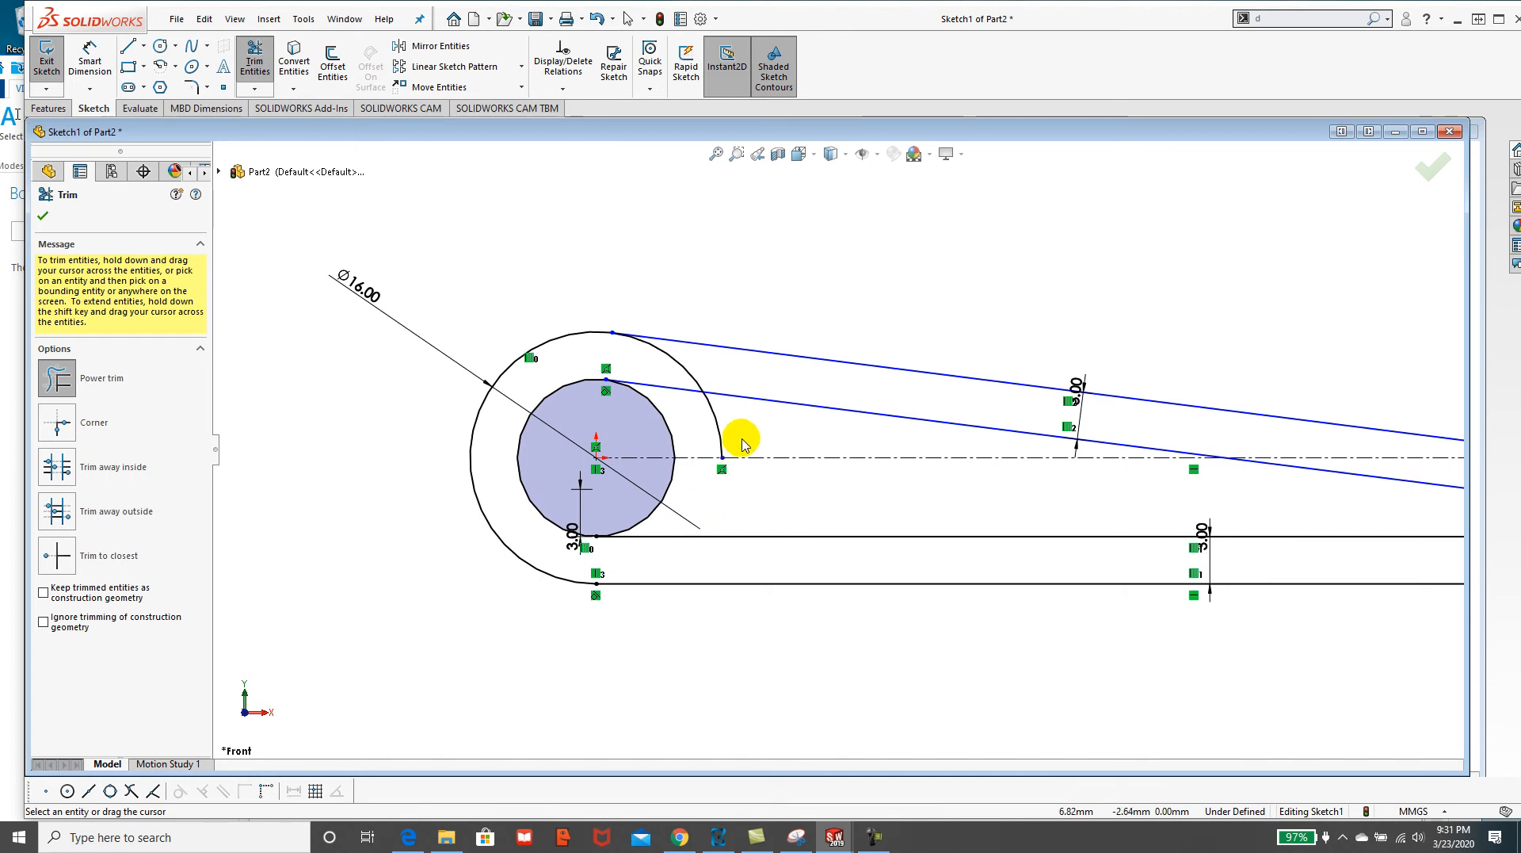
drag(730, 425, 645, 425)
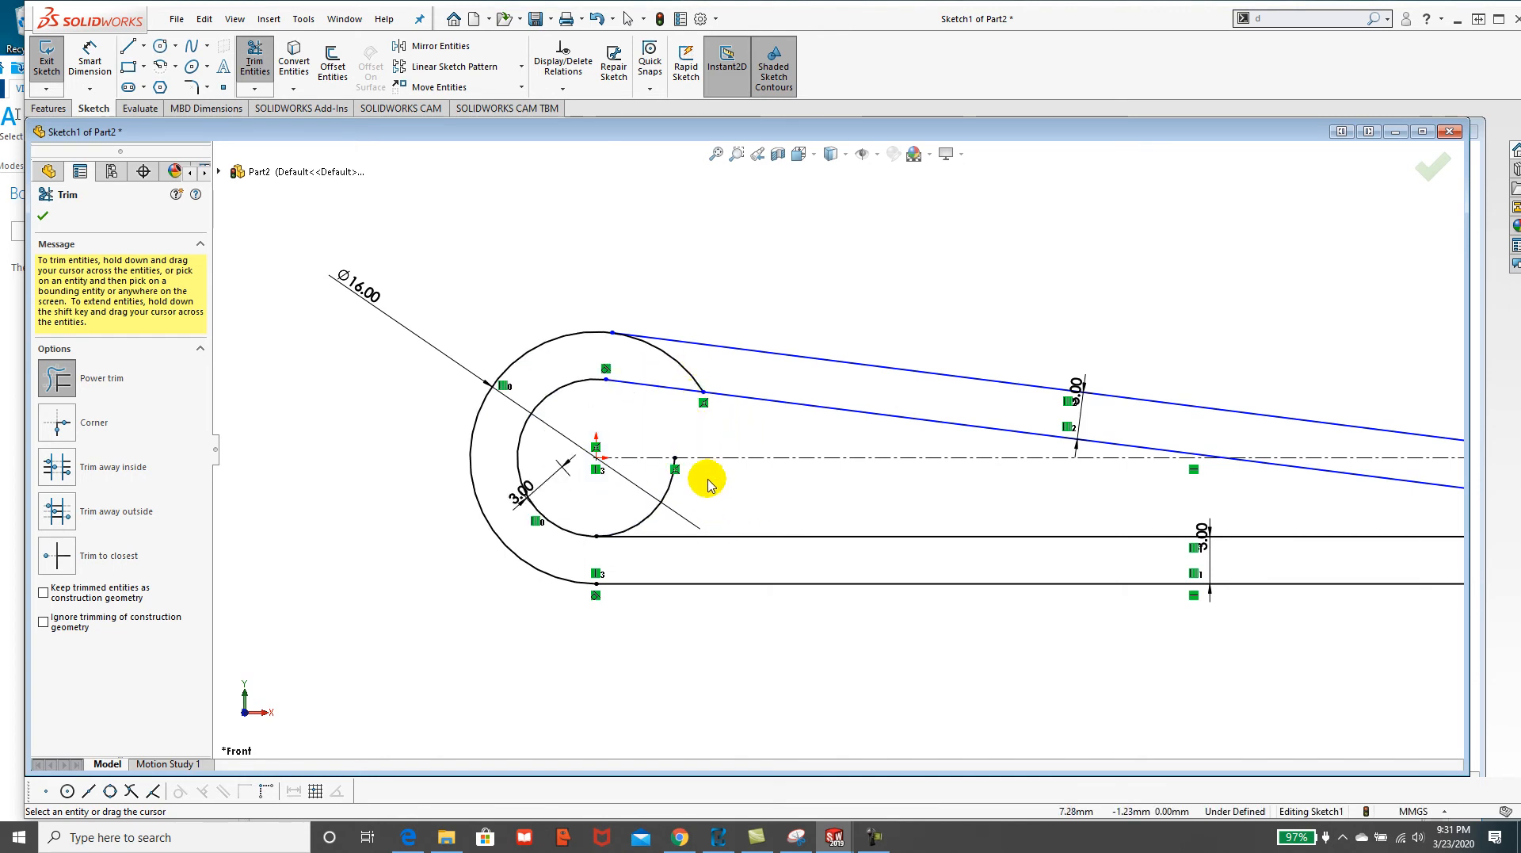
Try to trim the inner circle's arc between the arms and the outer circle's leftover arc, and undo the circle trims.
drag(658, 484, 656, 483)
drag(711, 365, 678, 365)
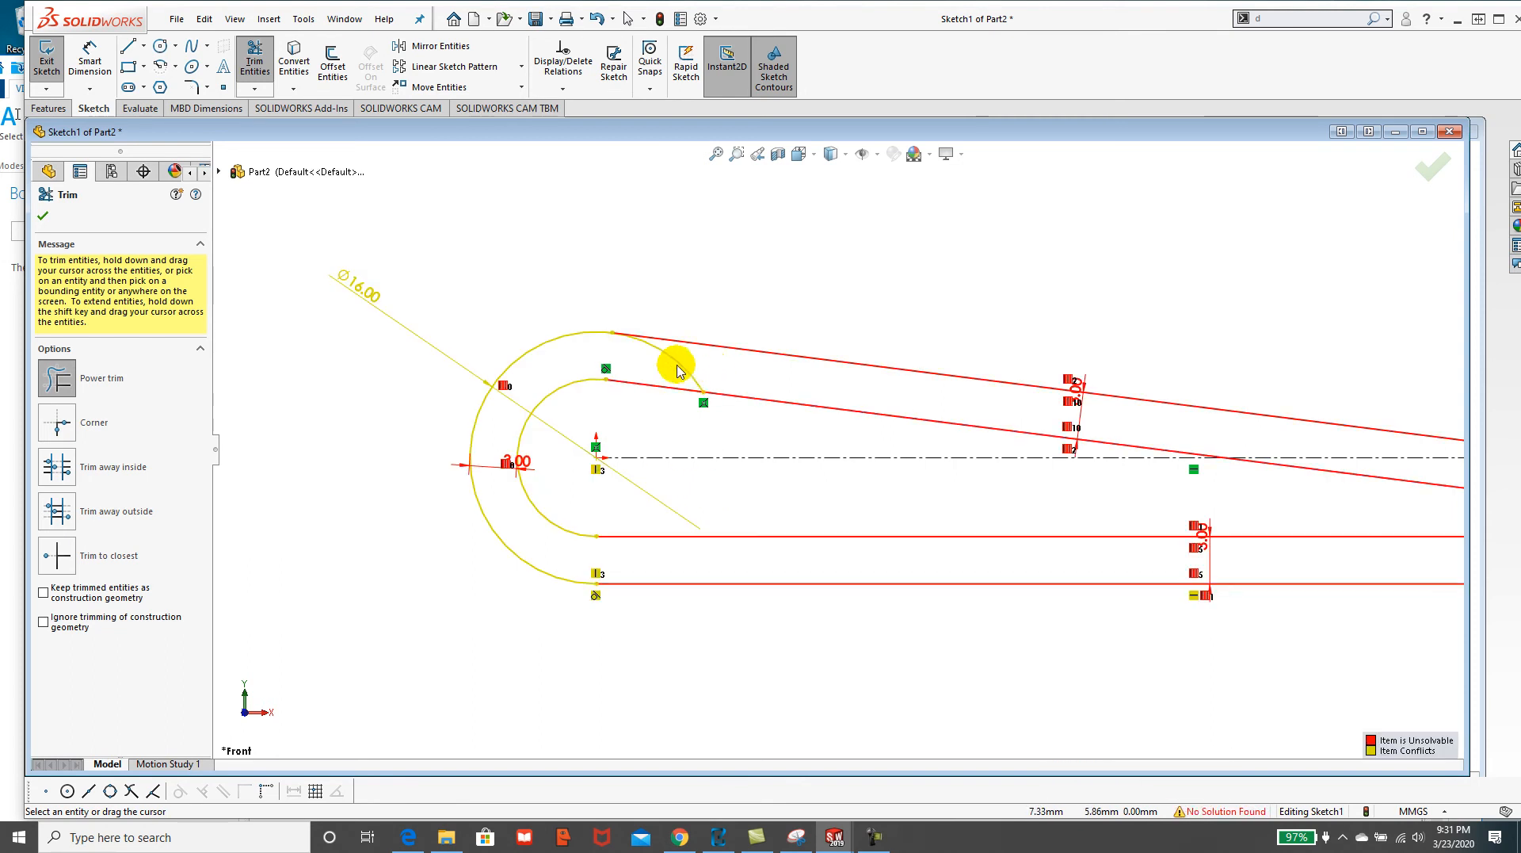
click(599, 19)
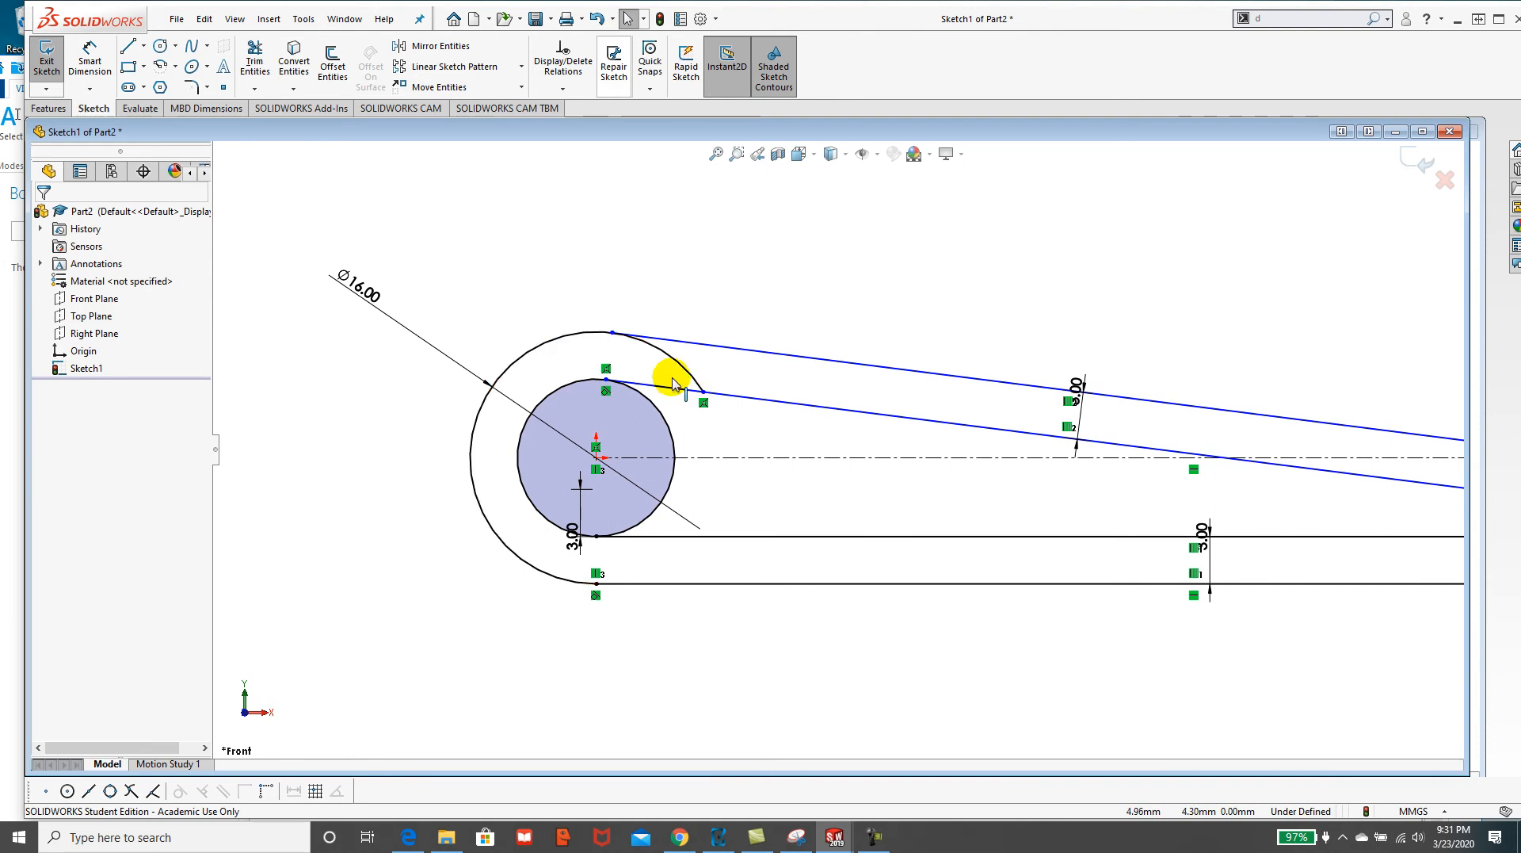
Trim the outer circle's leftover arc between the upper arm's two lines and finish trimming.
click(256, 70)
drag(717, 364, 671, 364)
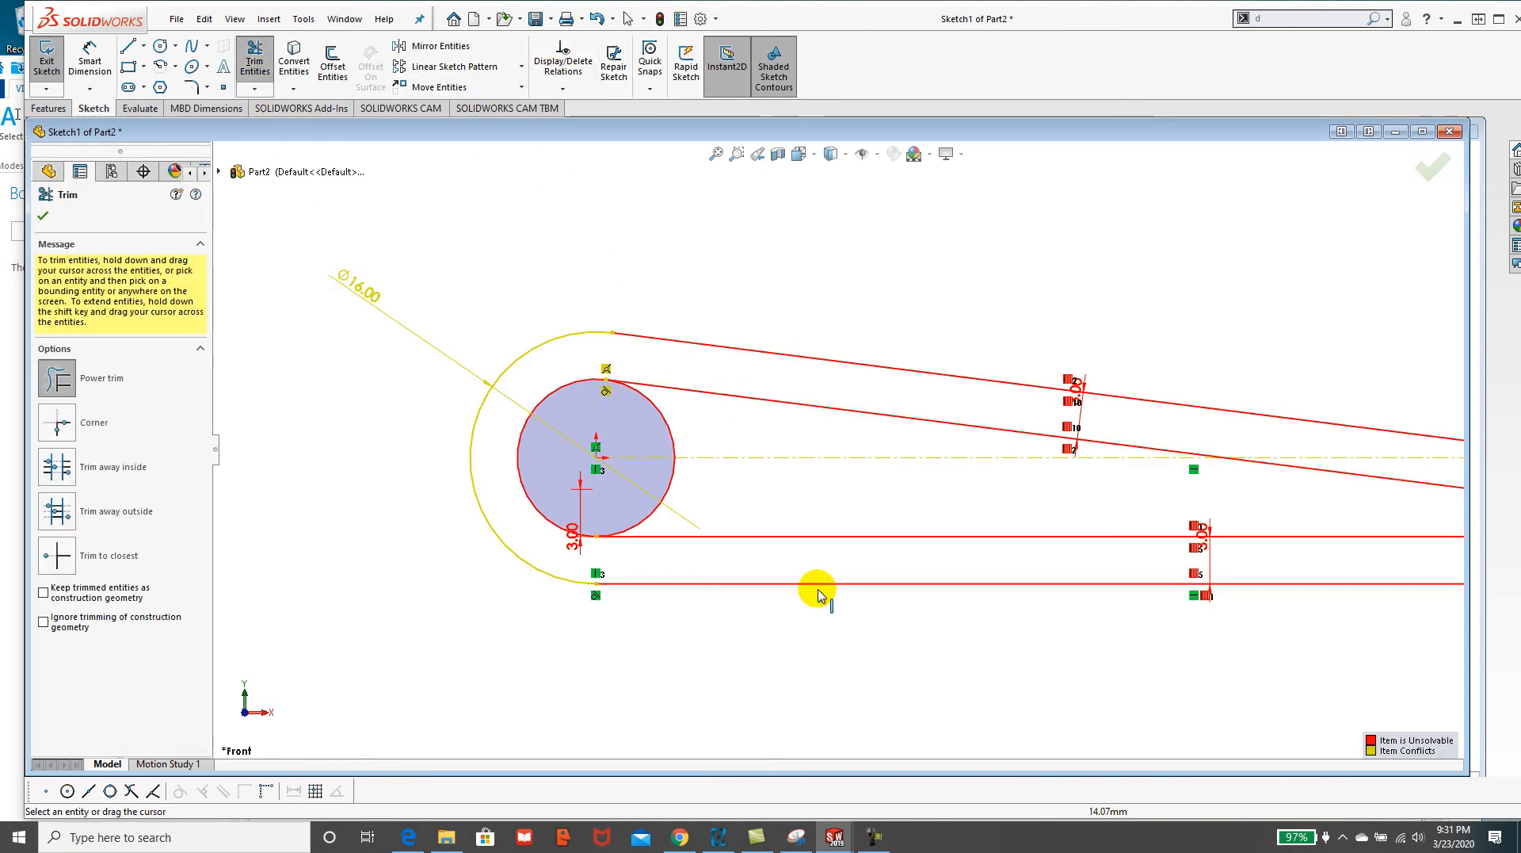
scroll(900, 569, up, 4)
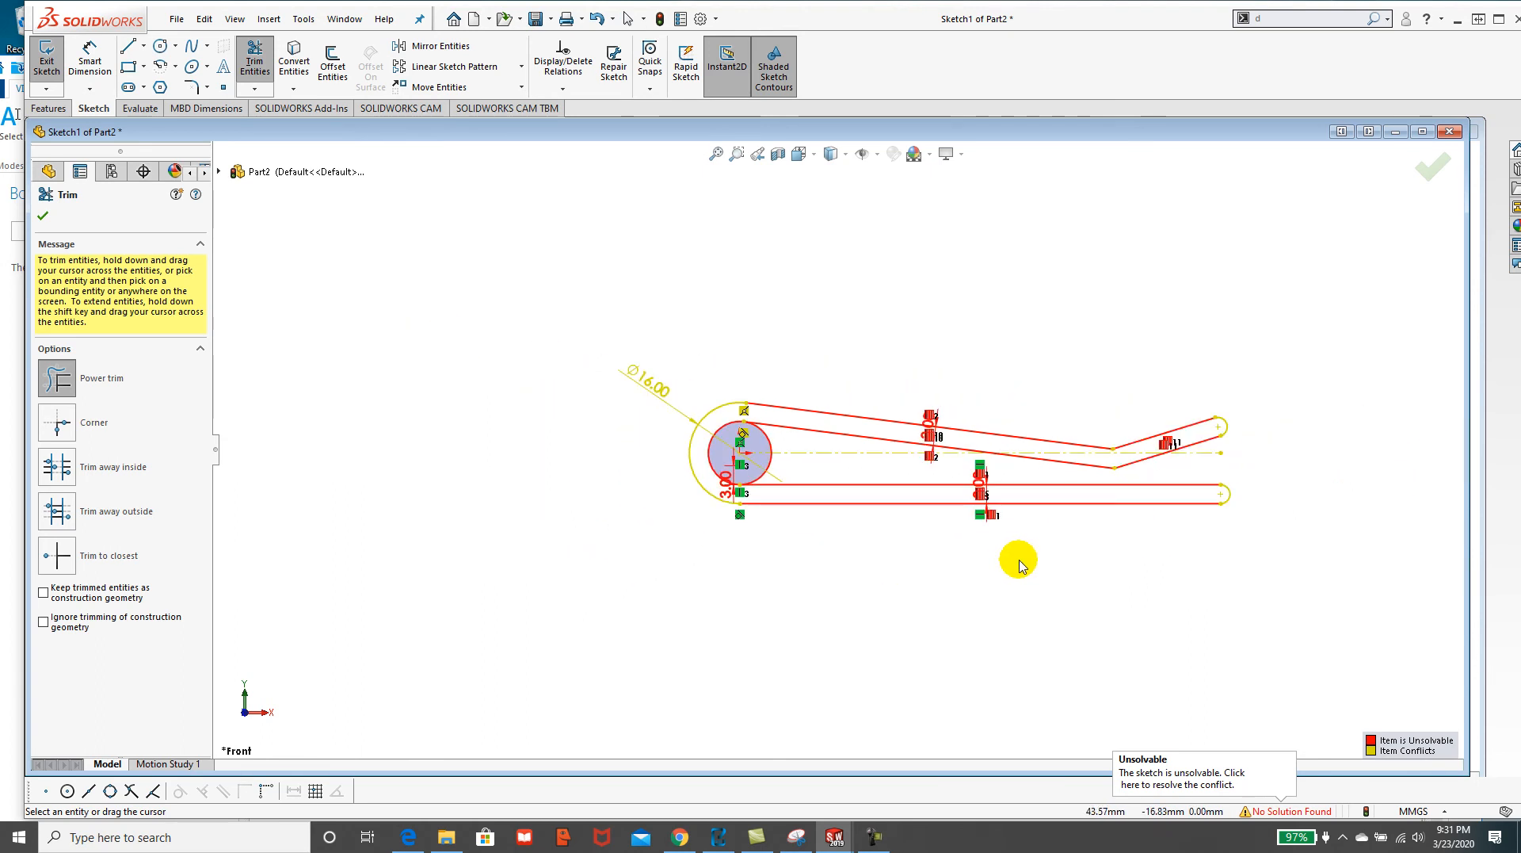
scroll(772, 474, down, 5)
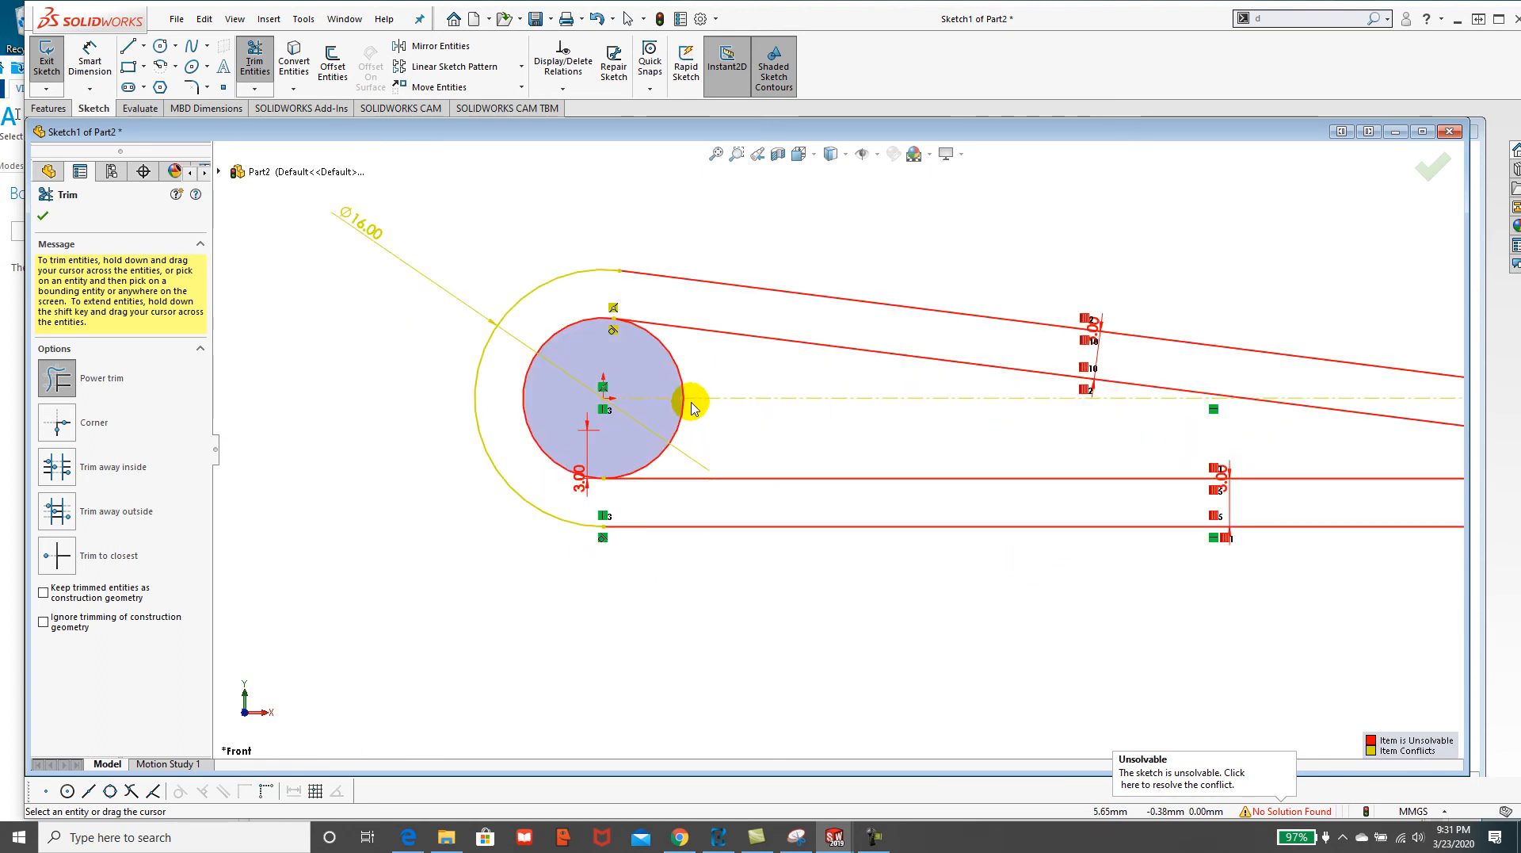
scroll(689, 400, down, 1)
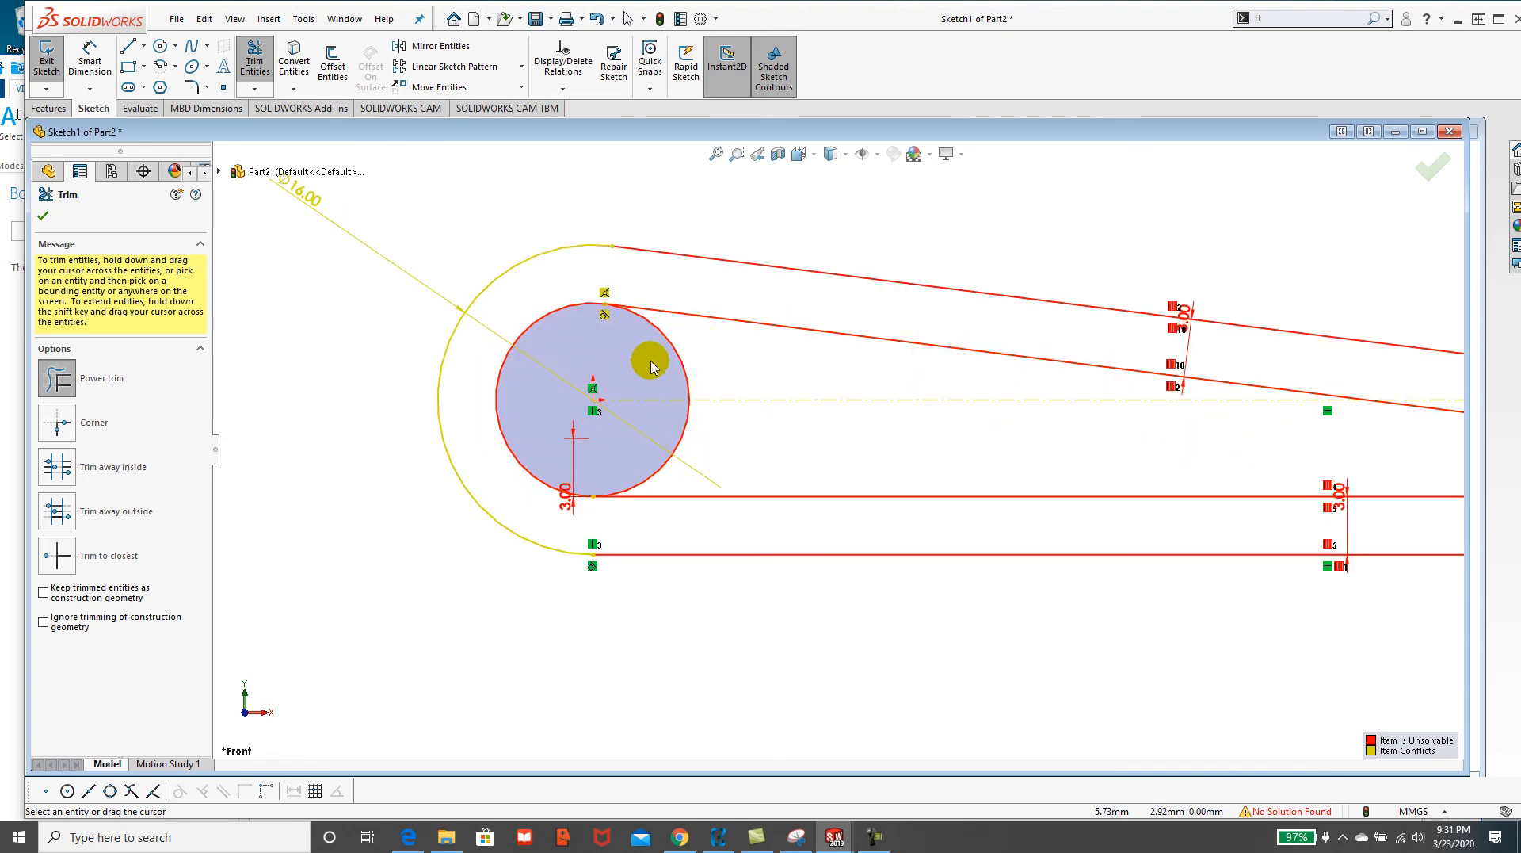
key(Escape)
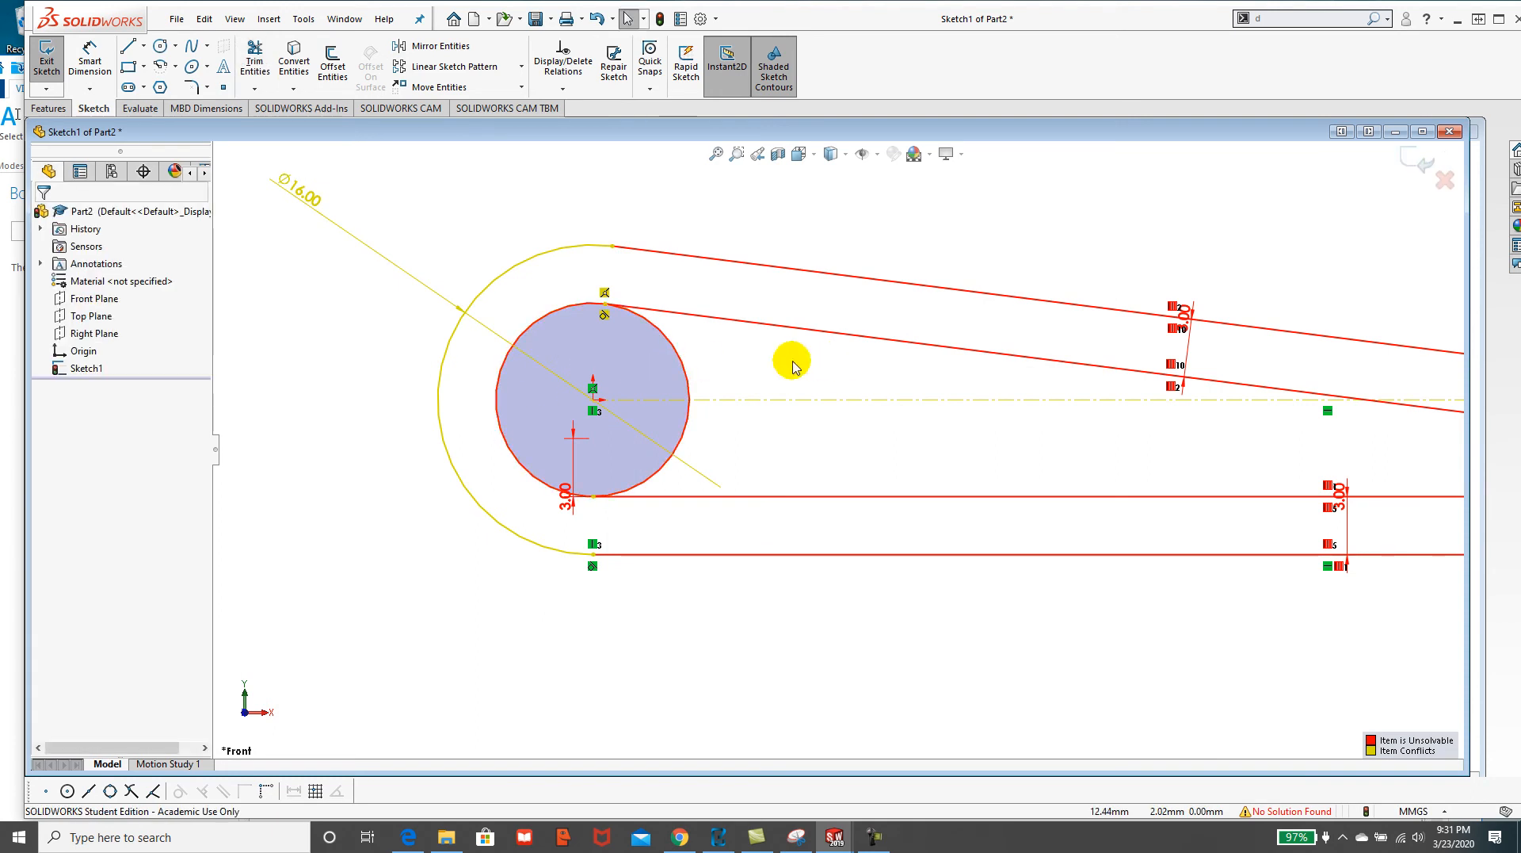
scroll(1229, 421, up, 4)
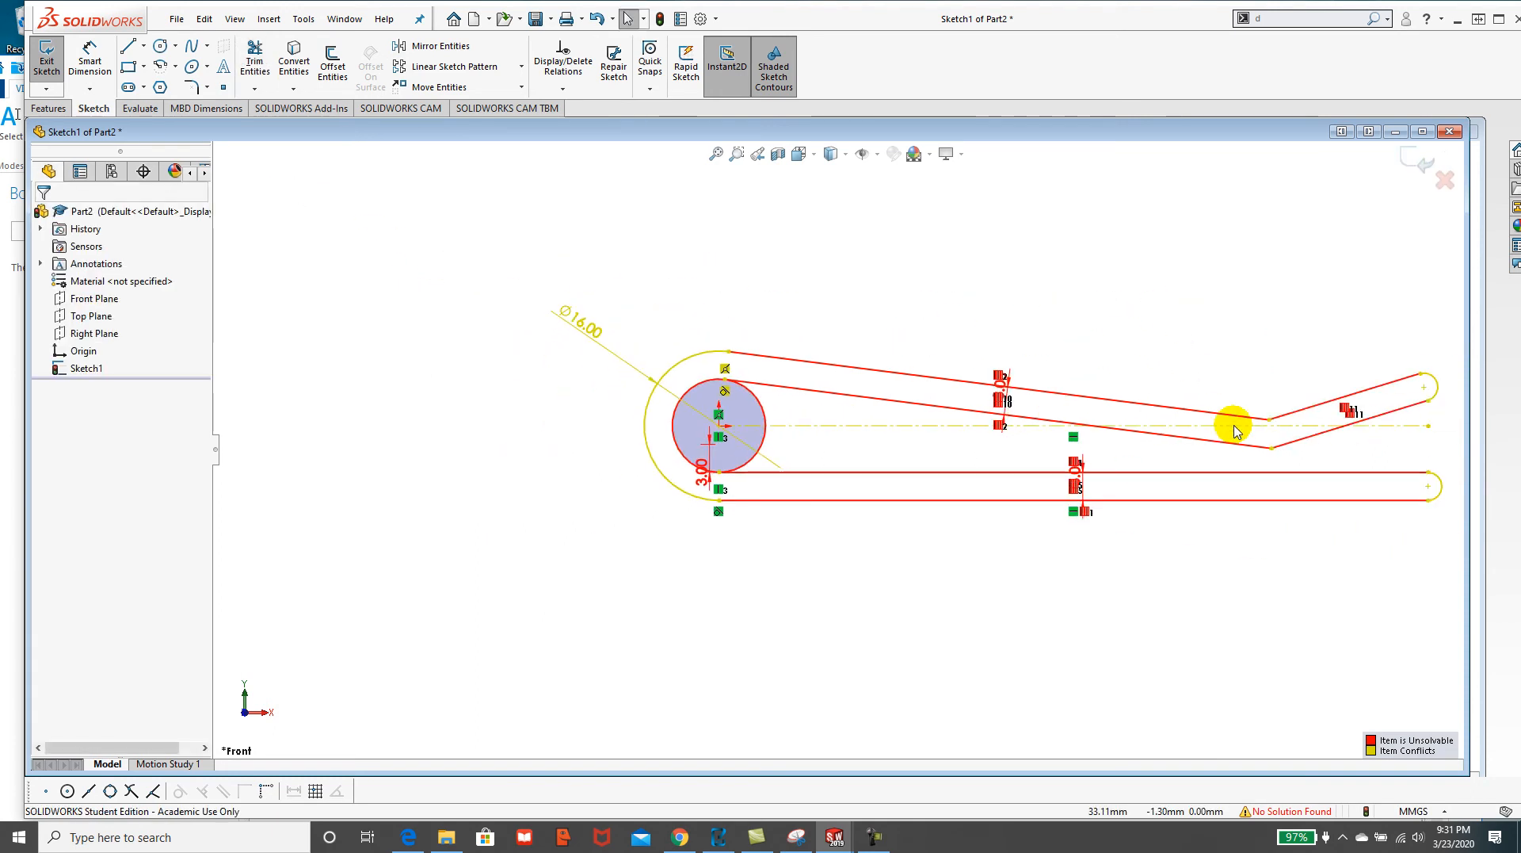
scroll(886, 393, down, 3)
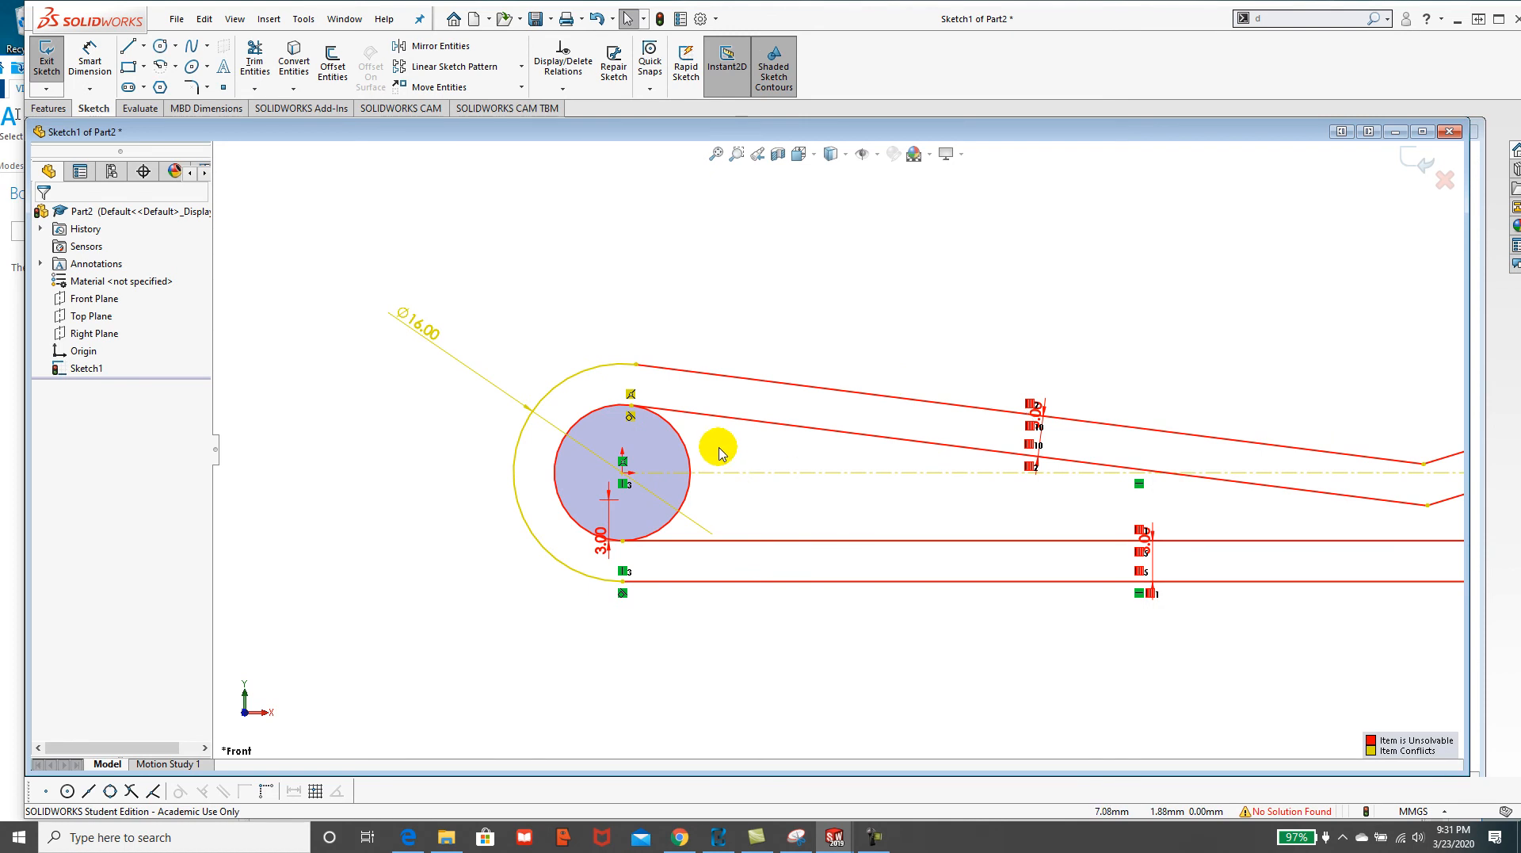
scroll(626, 499, down, 2)
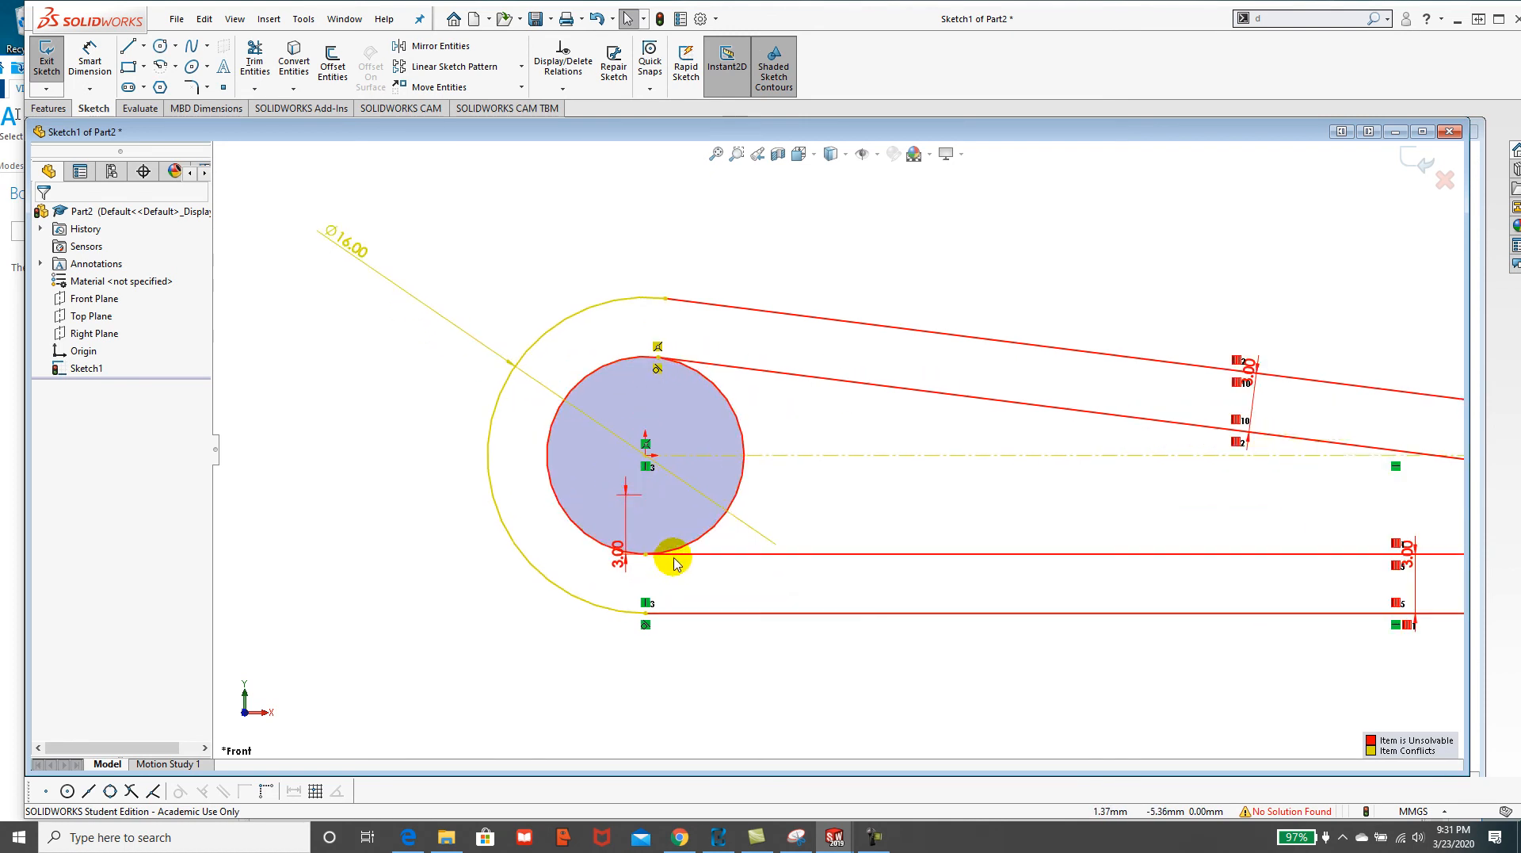
click(626, 527)
right_click(625, 527)
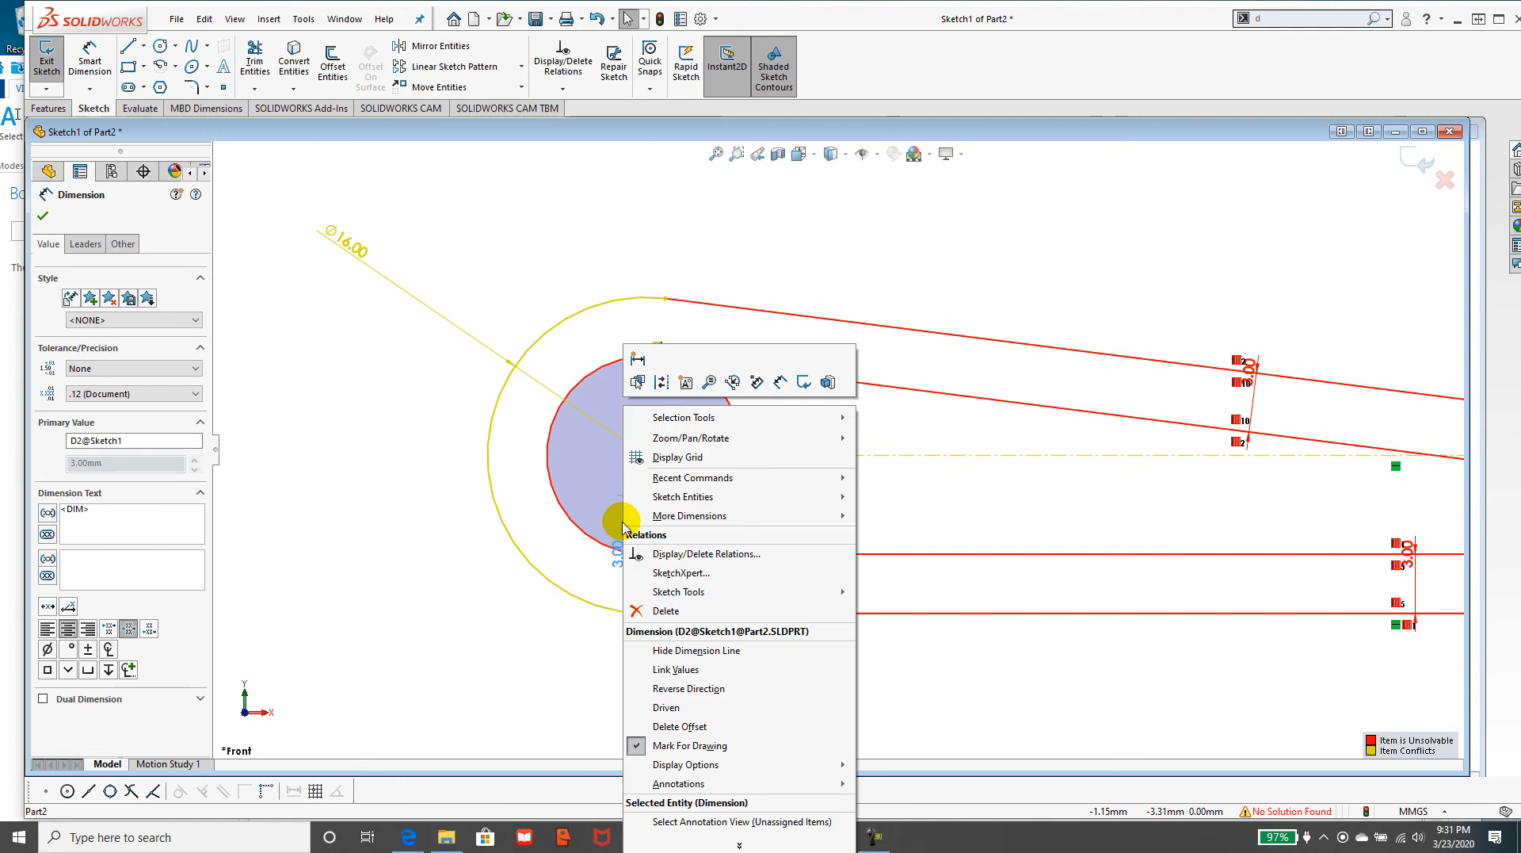
click(1025, 543)
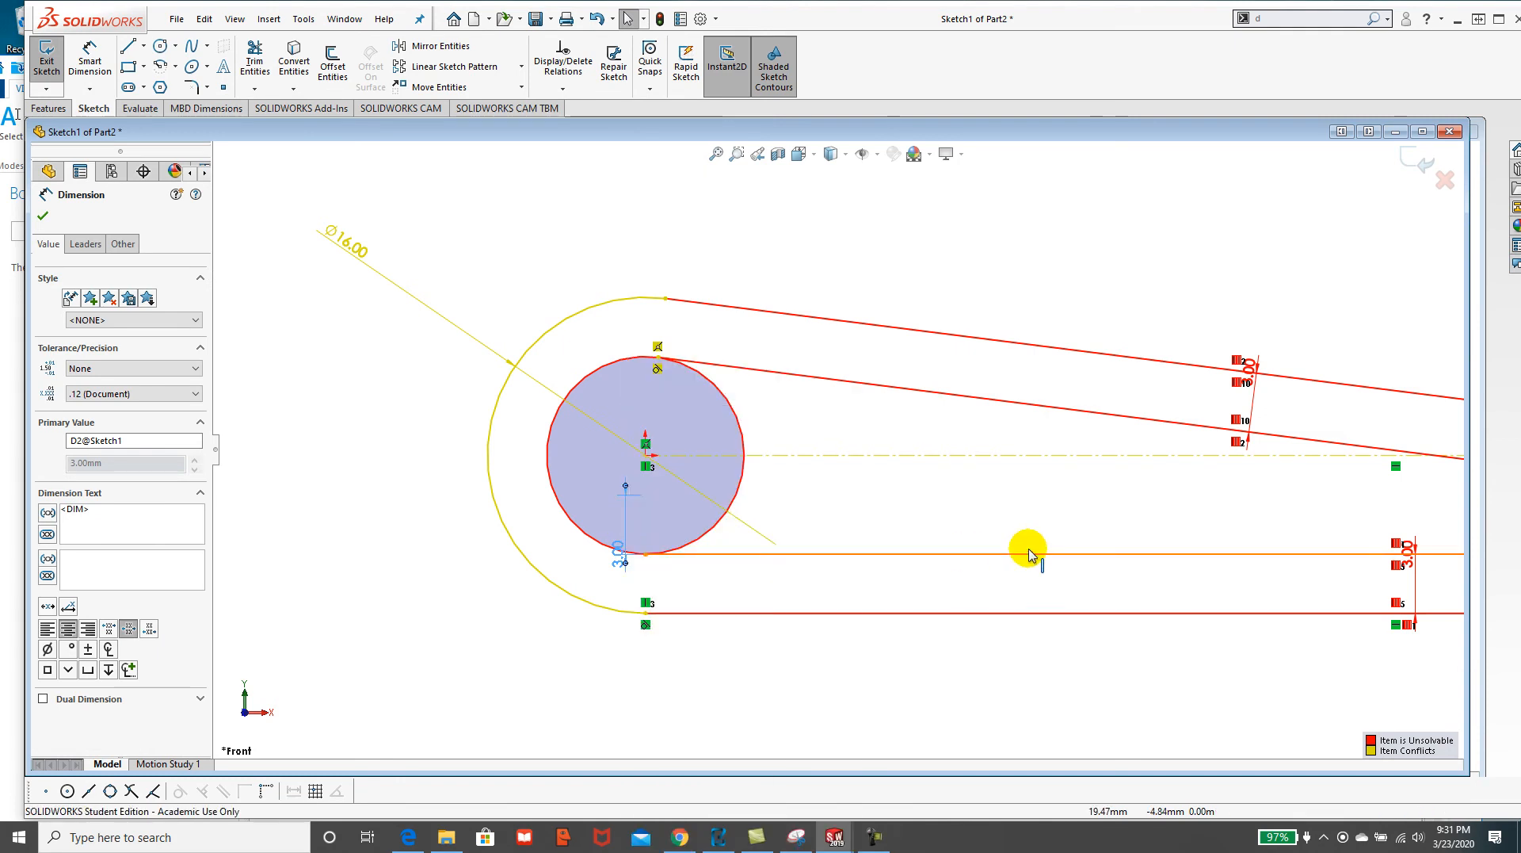
Delete the inner circle that is over-defined by its offset and tangent relations.
click(733, 415)
right_click(733, 415)
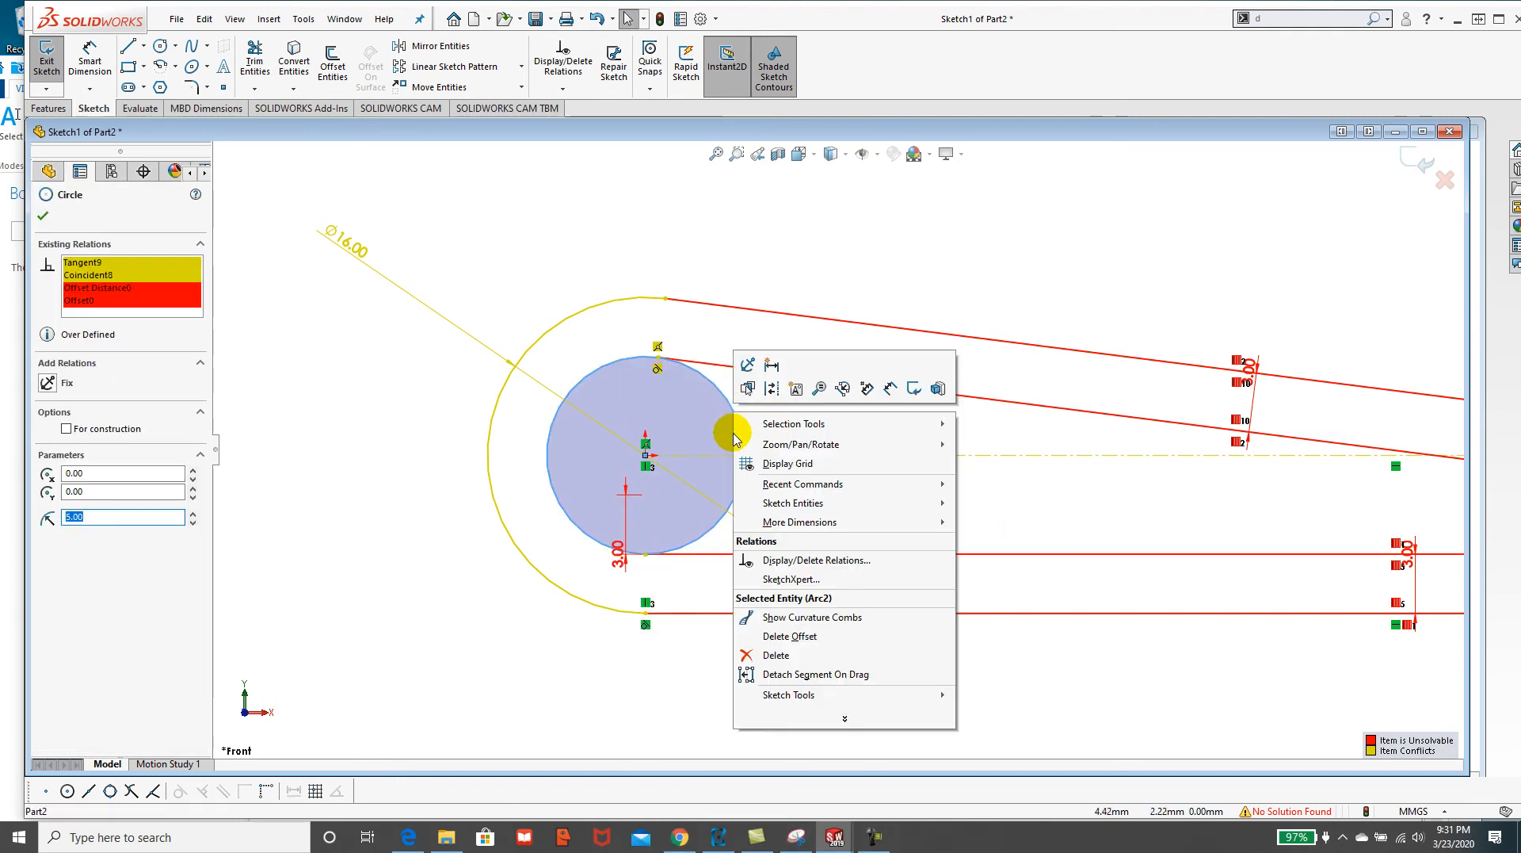
click(781, 655)
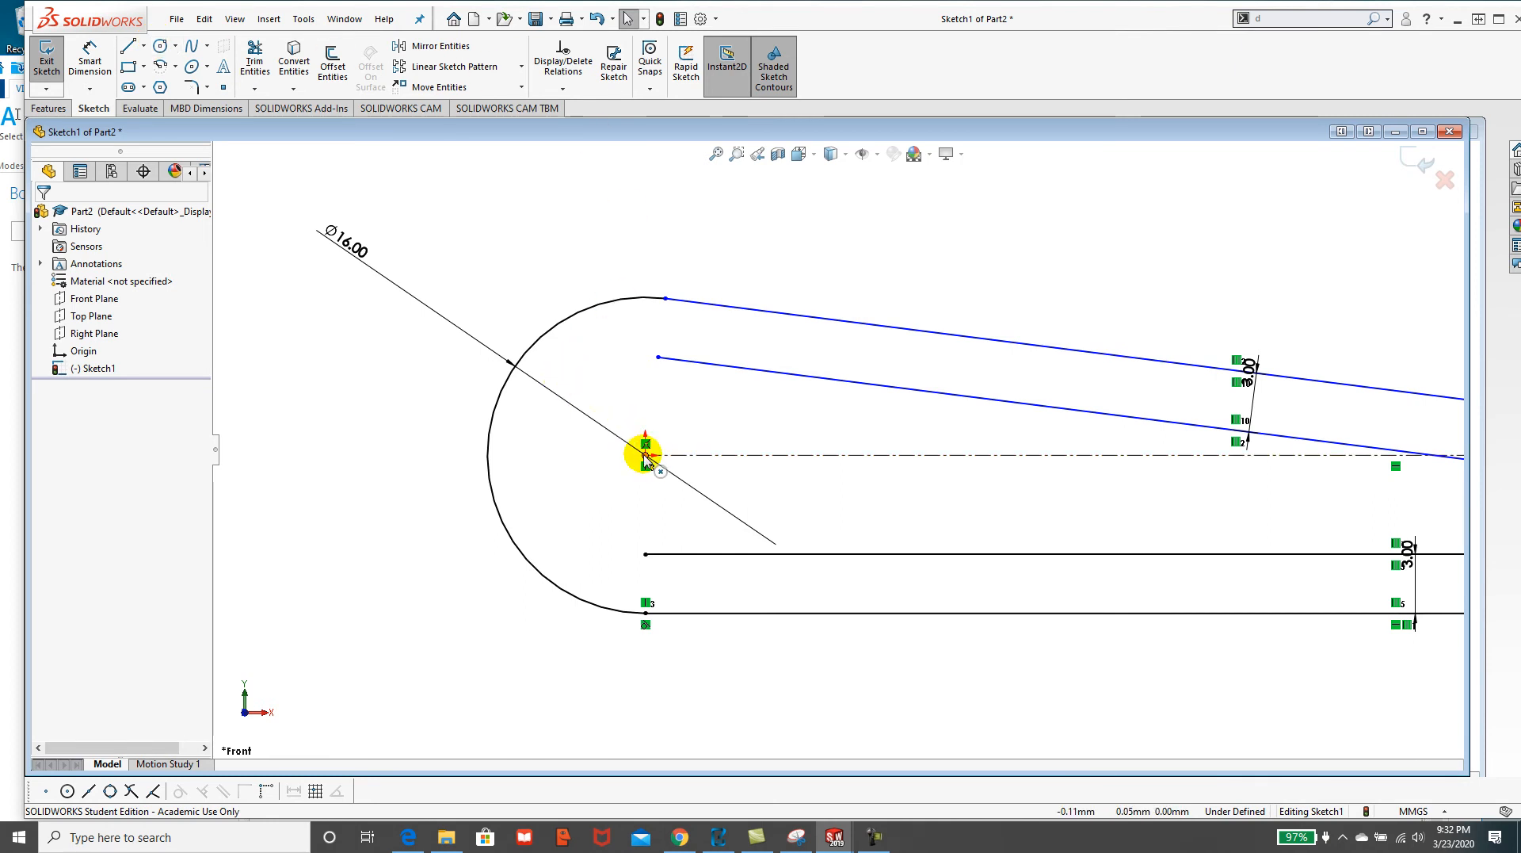
Sketch a circle of 5 mm radius centred on the origin, reaching the end of the upper arm's lower line.
drag(646, 455, 650, 381)
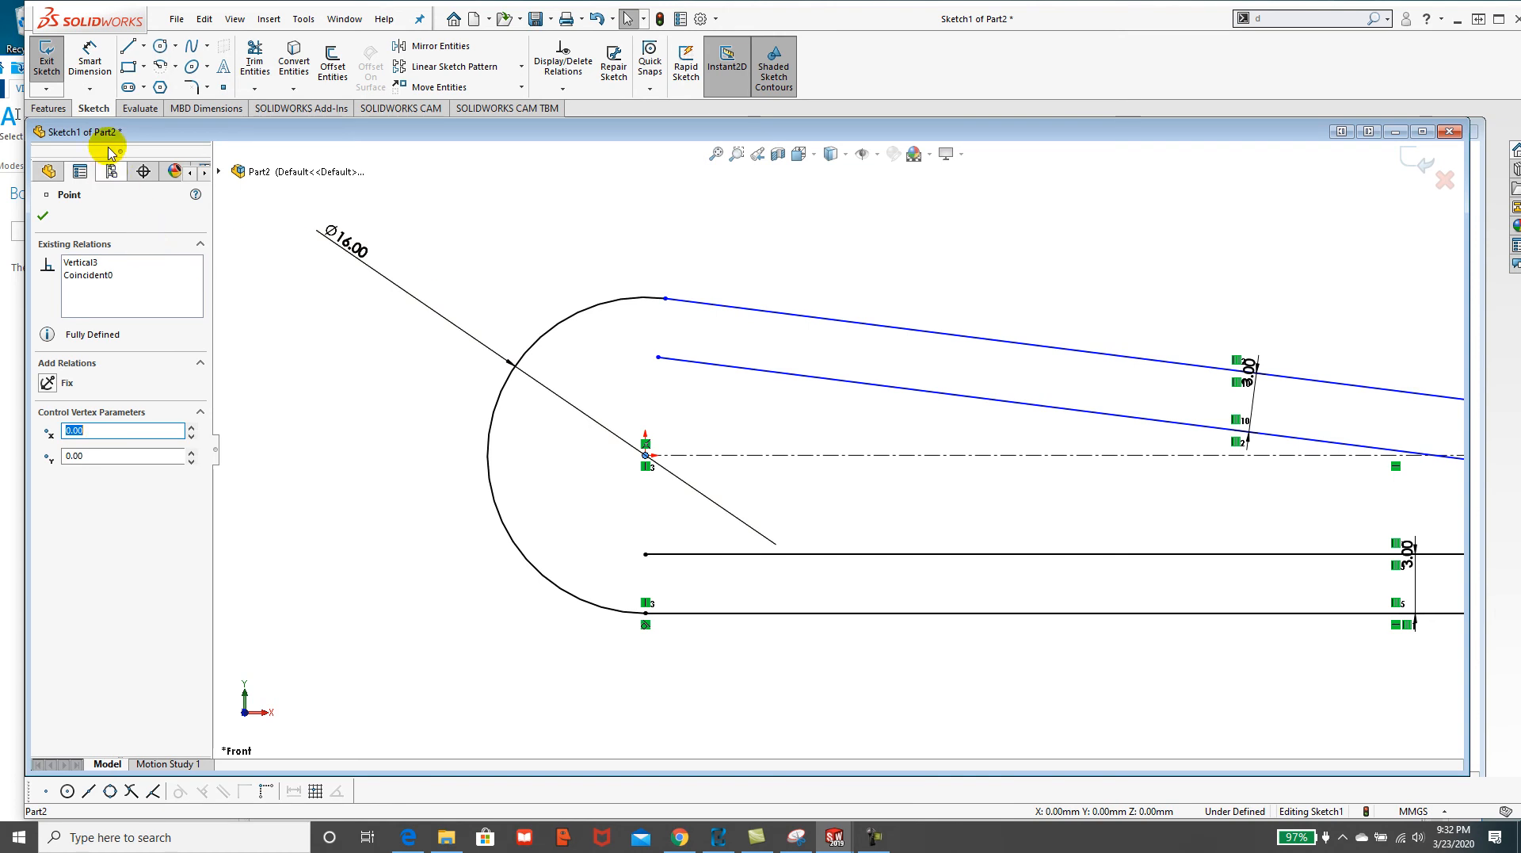
click(159, 46)
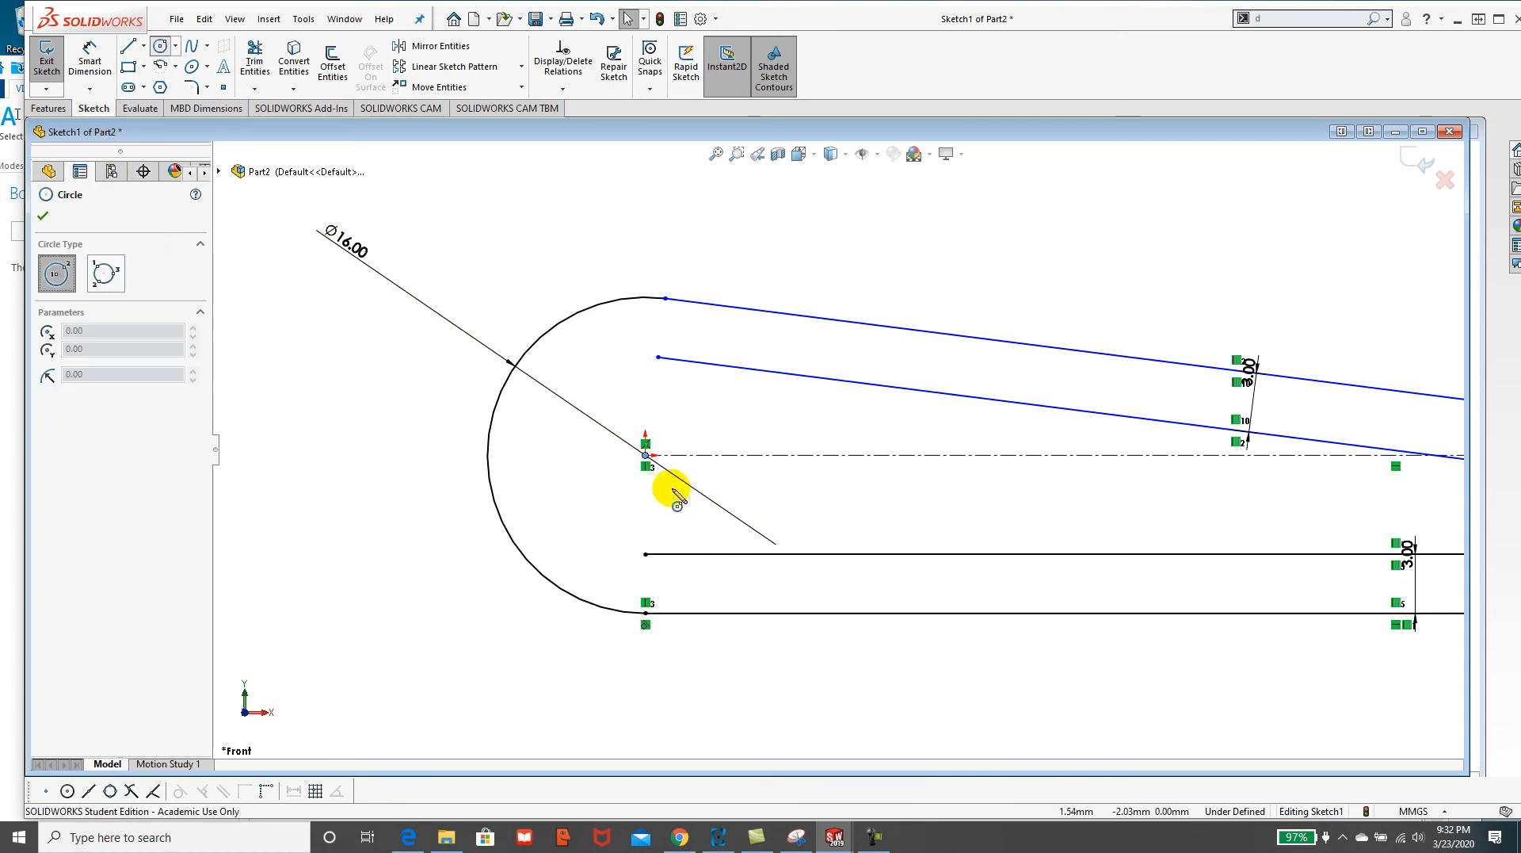
click(646, 455)
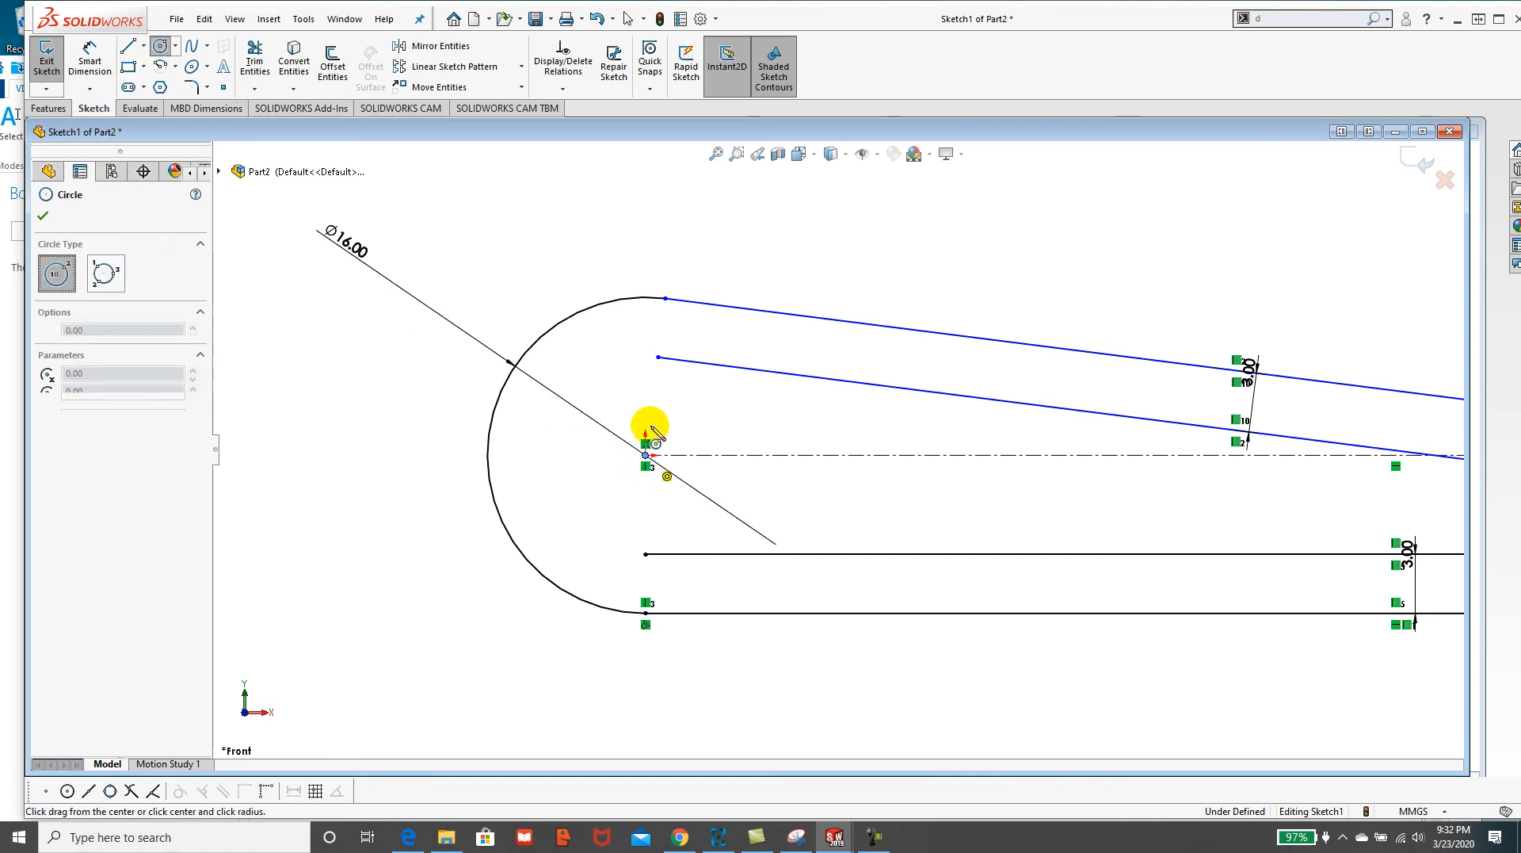
click(657, 357)
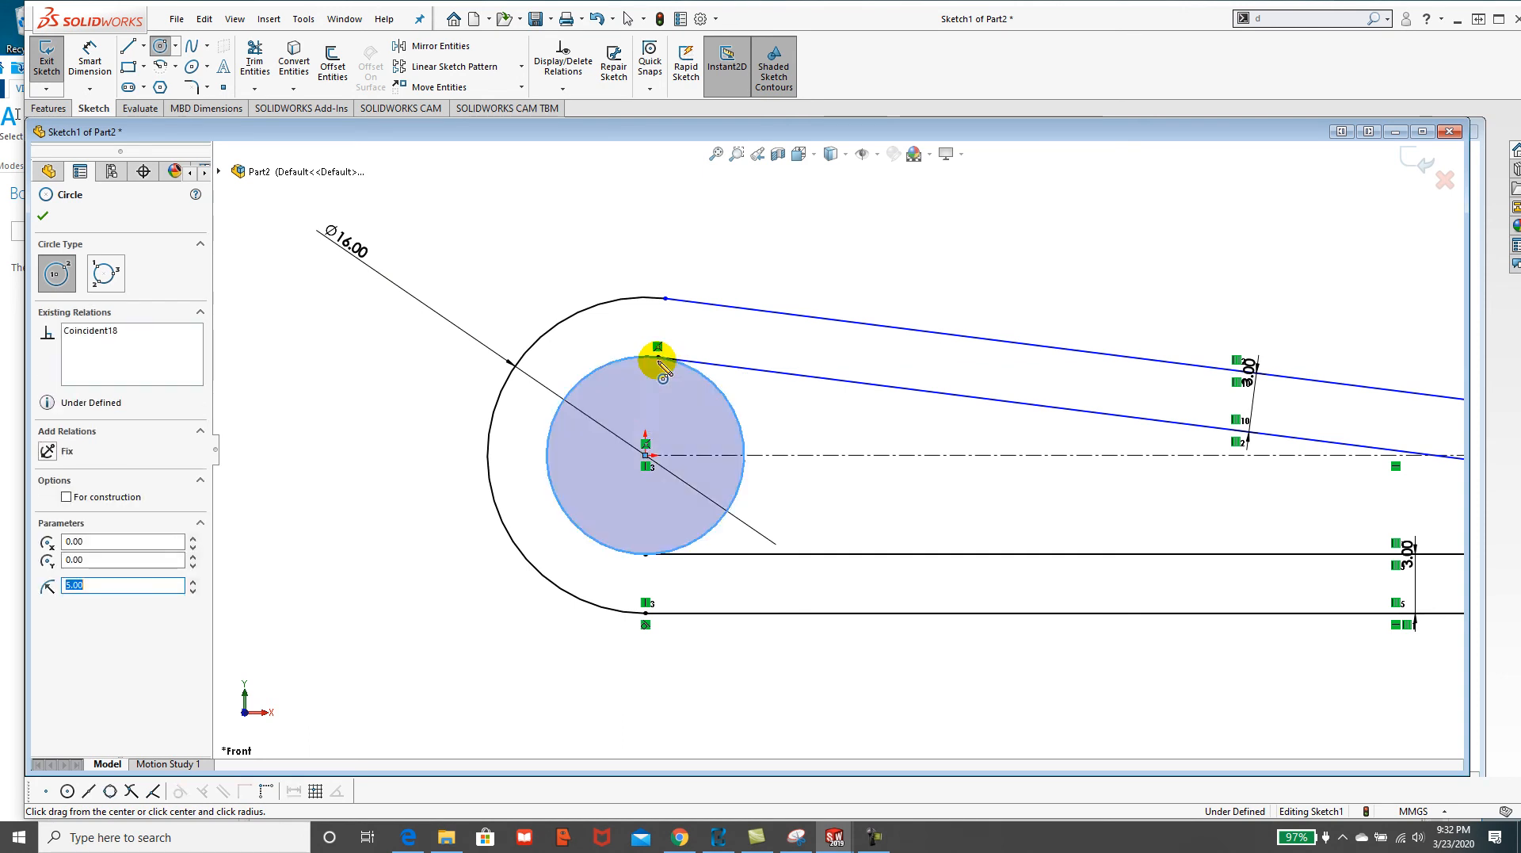
key(Escape)
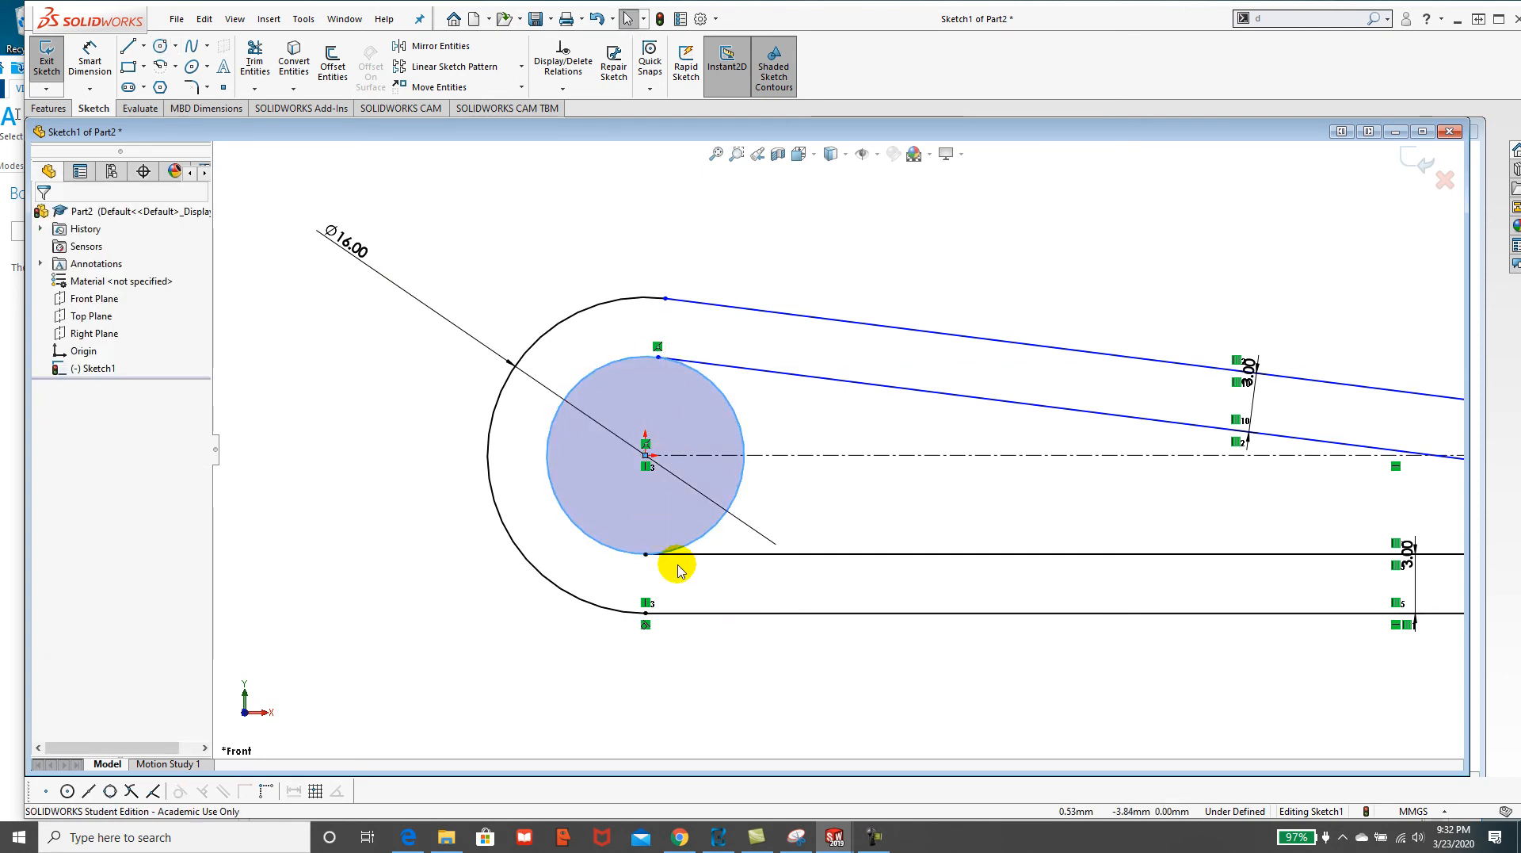
Try to add a relation between the inner circle and the lower arm's top line.
scroll(650, 606, down, 3)
scroll(710, 453, down, 3)
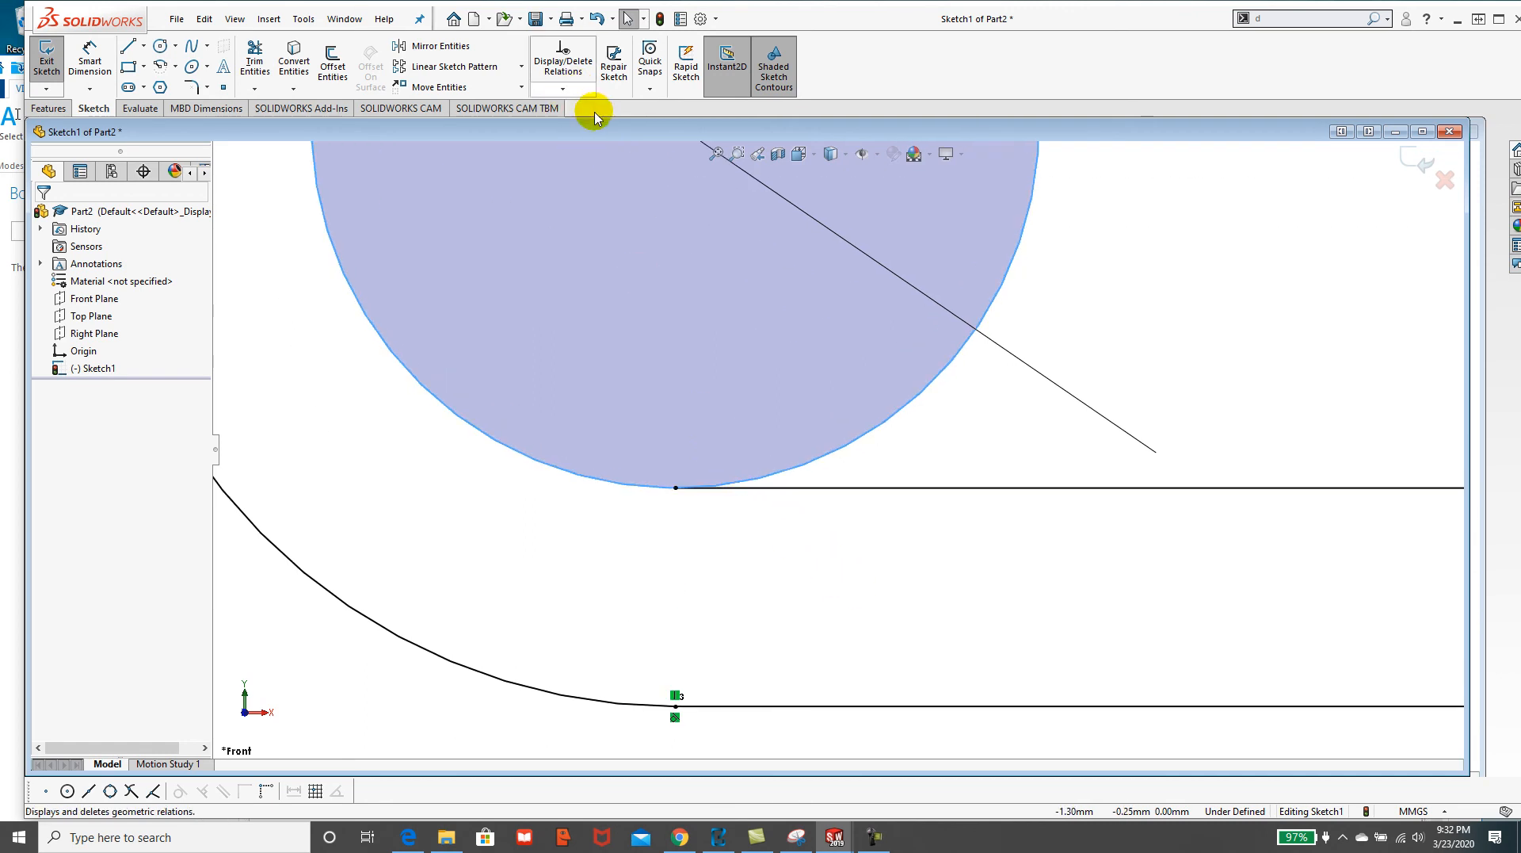
click(563, 90)
click(571, 127)
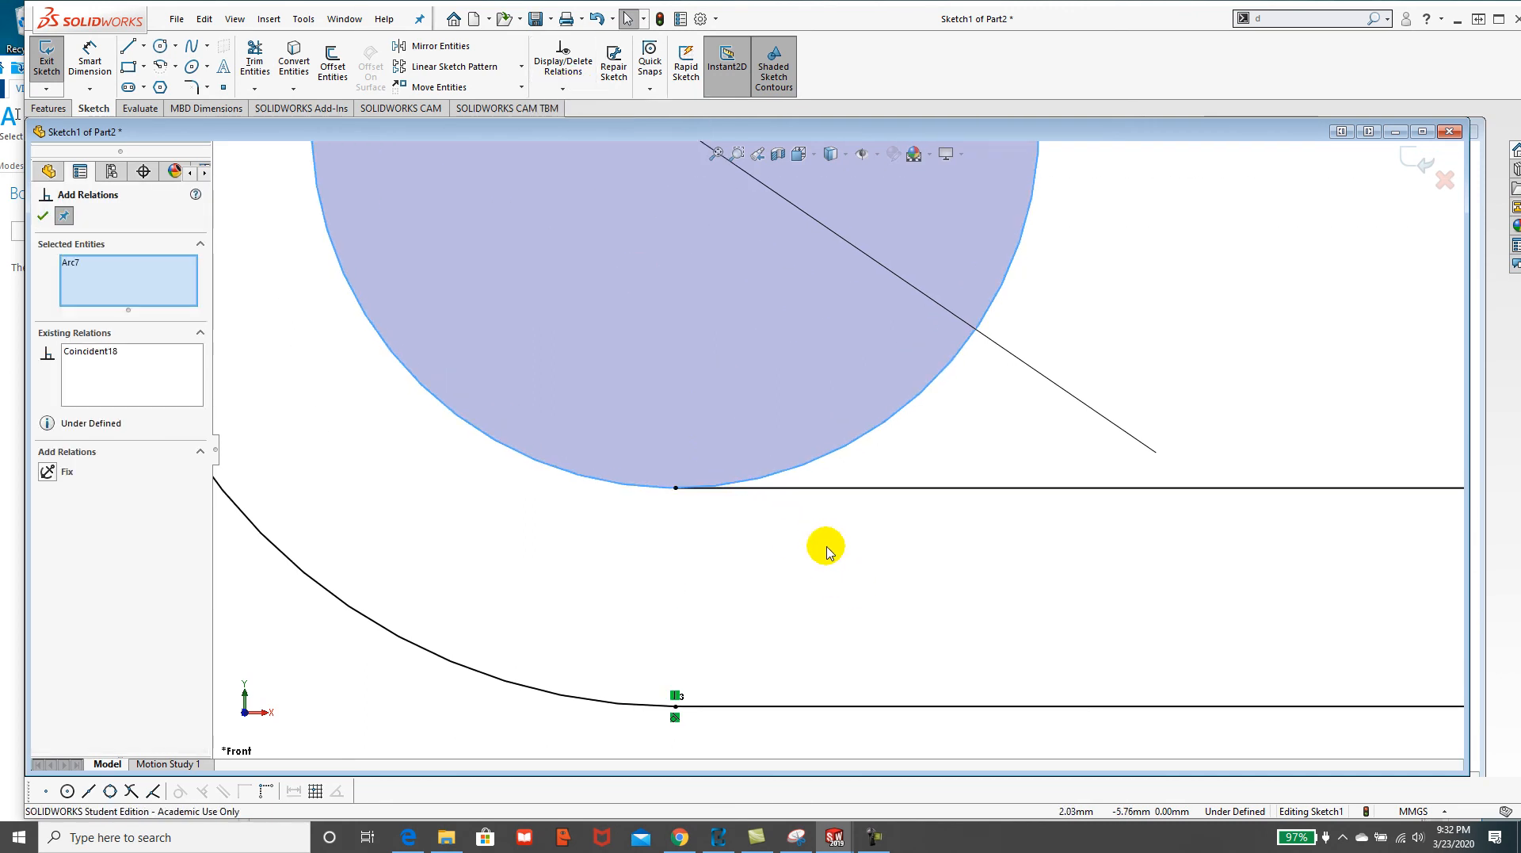
click(796, 488)
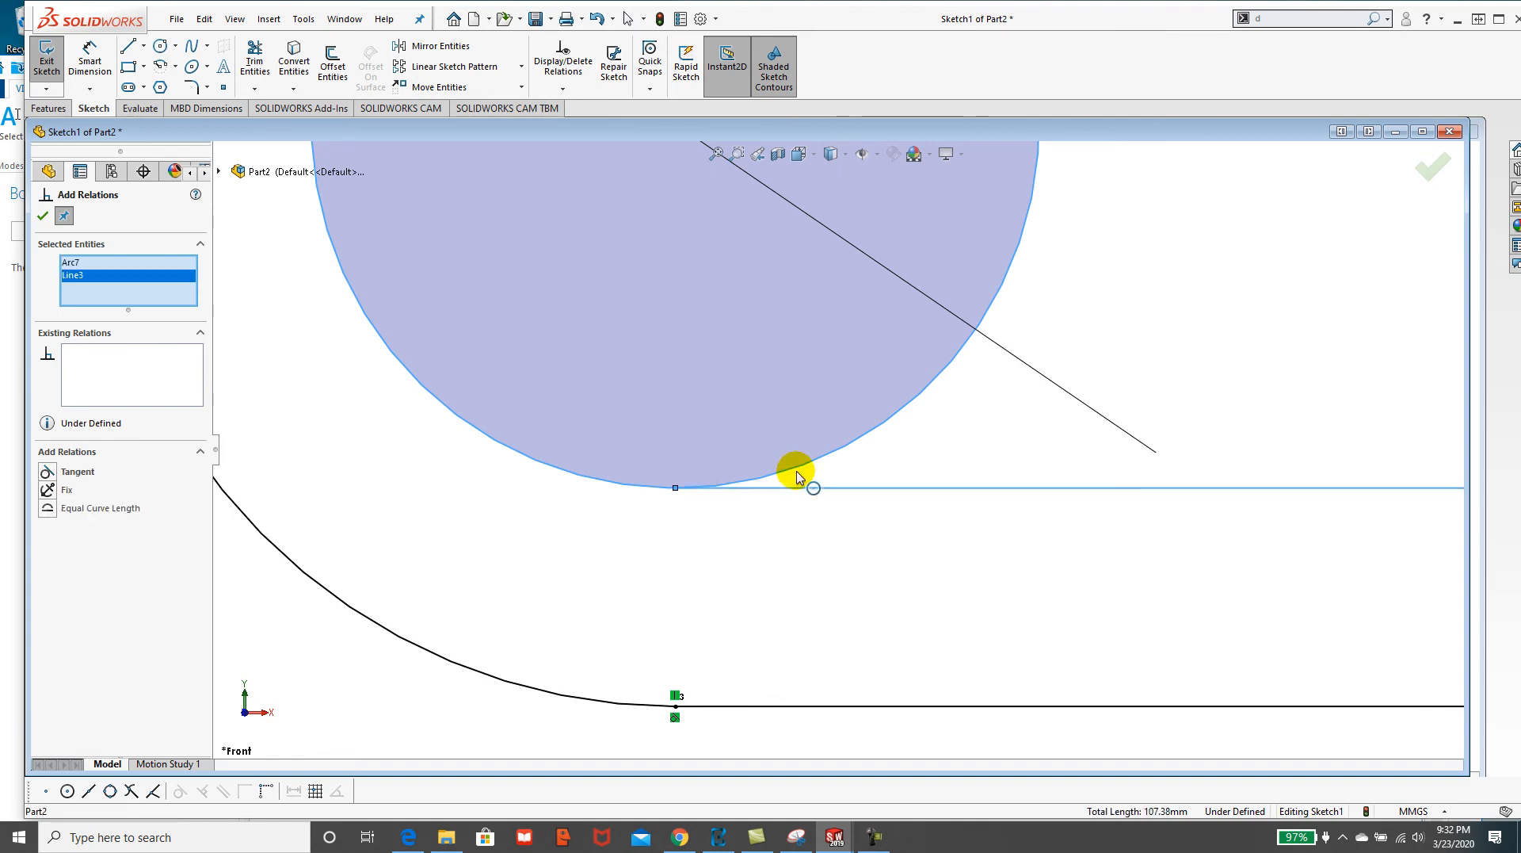
click(798, 473)
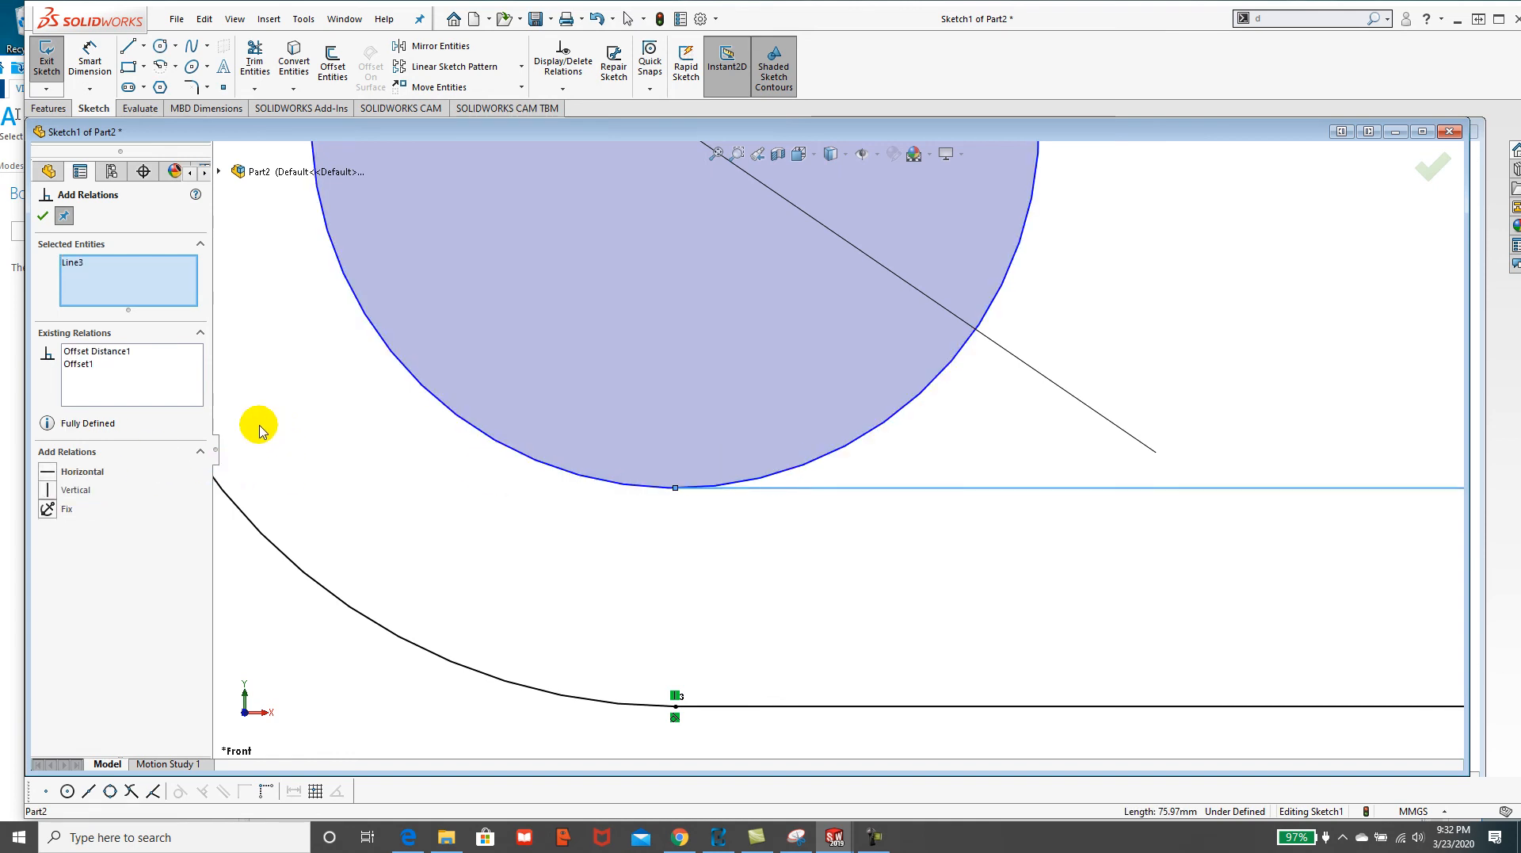
click(646, 545)
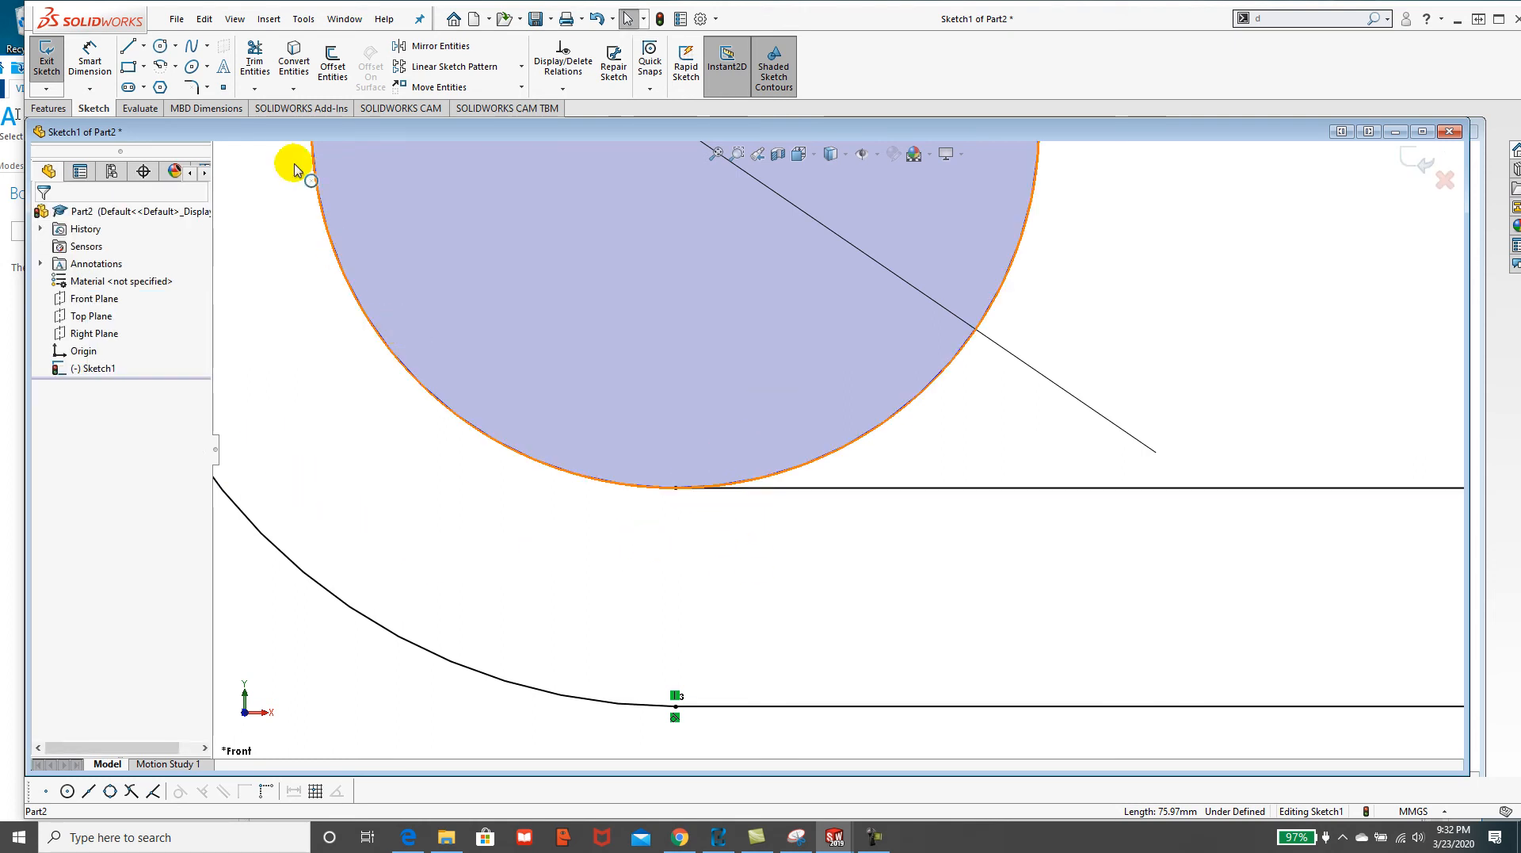
Trim the inner circle's portion between the lower arm's top line and the upper arm's lower line, and finish trimming.
click(250, 64)
drag(883, 383, 932, 416)
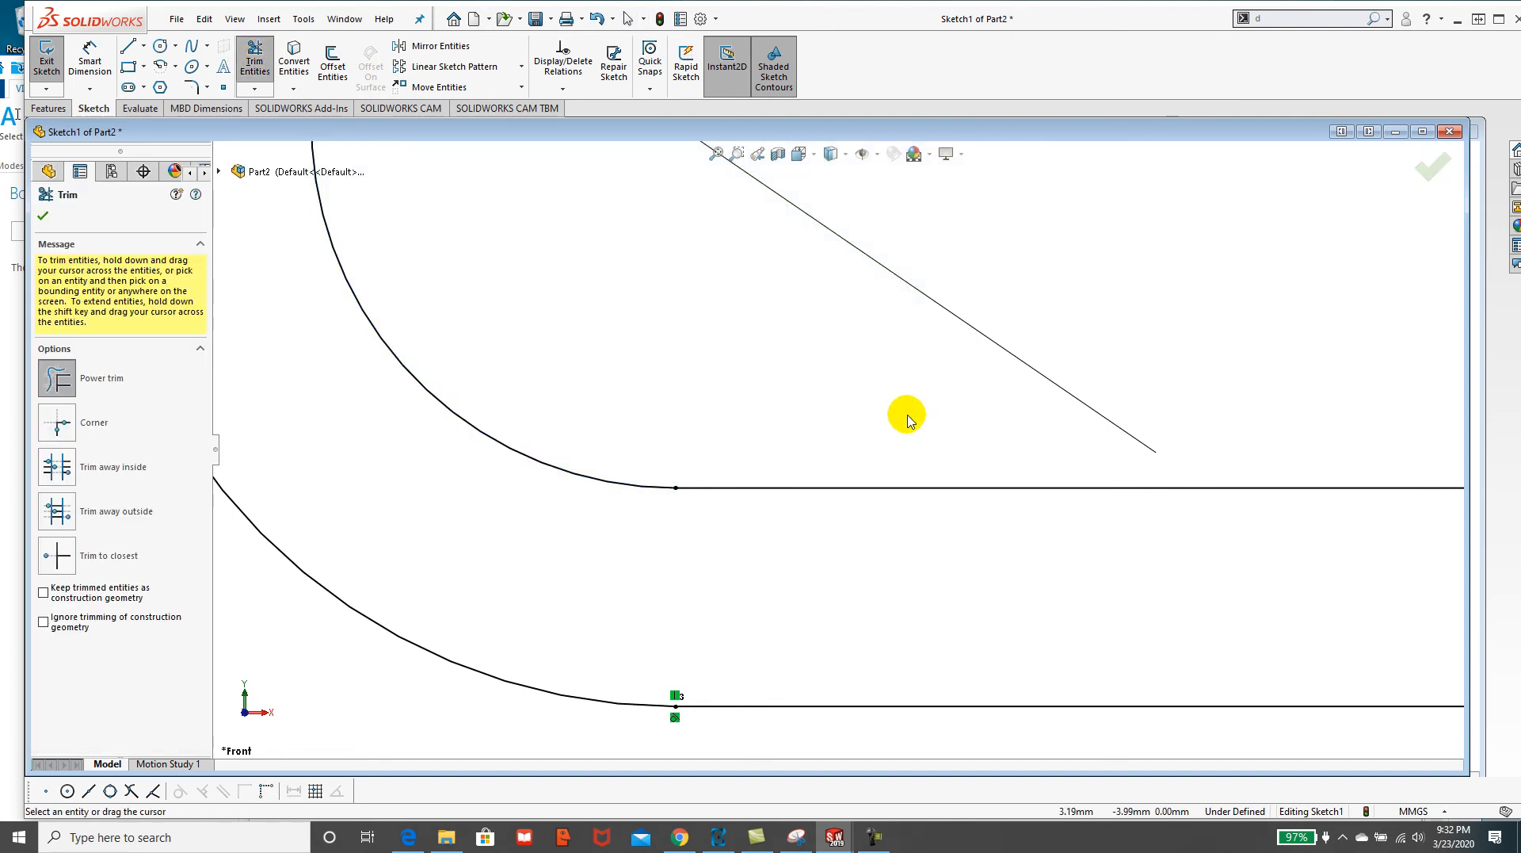
scroll(907, 416, up, 8)
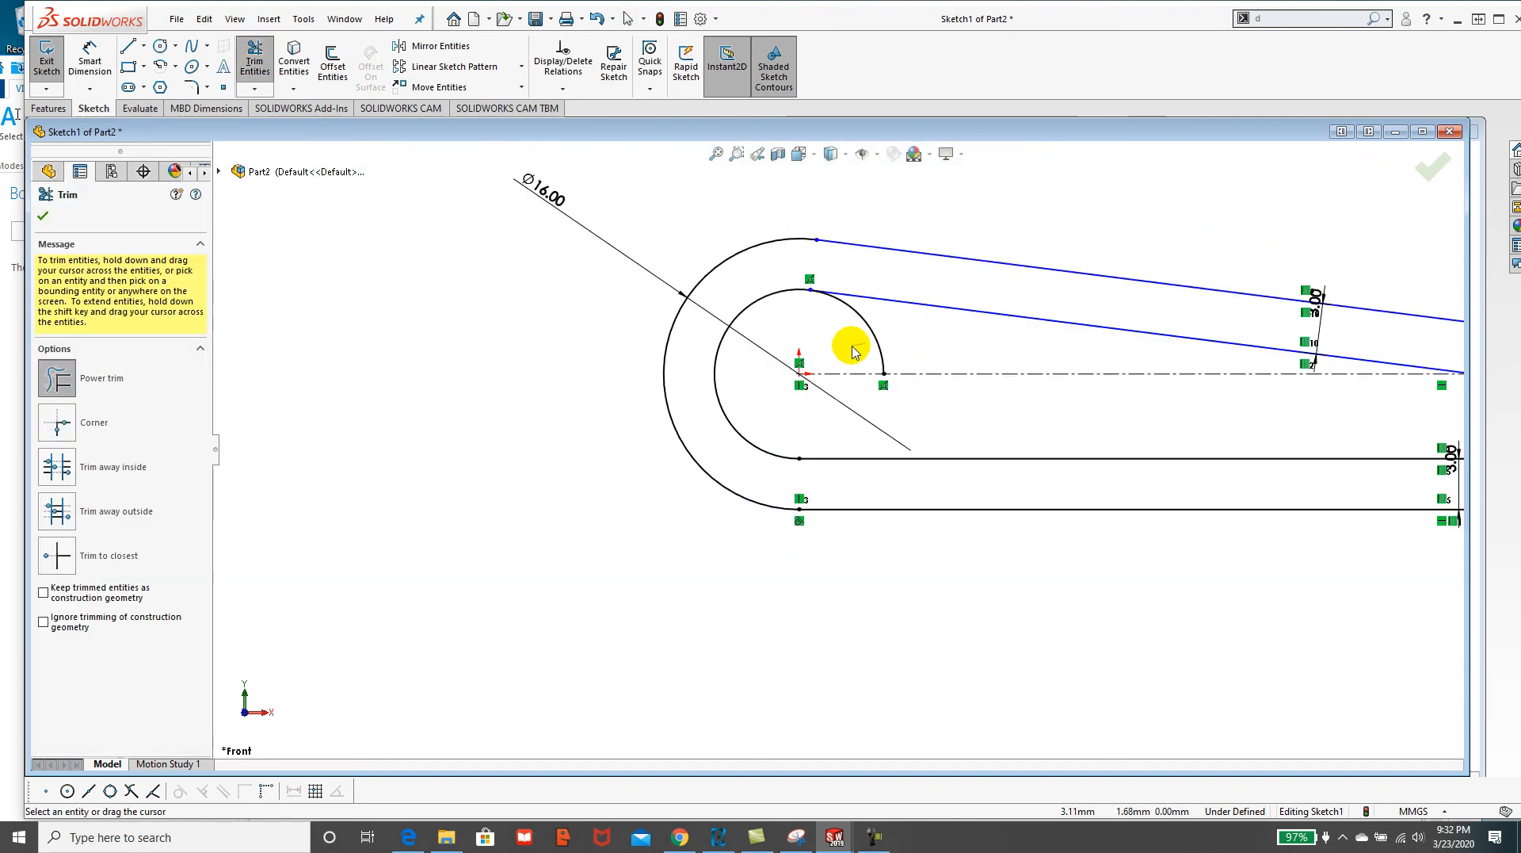
drag(863, 351, 890, 326)
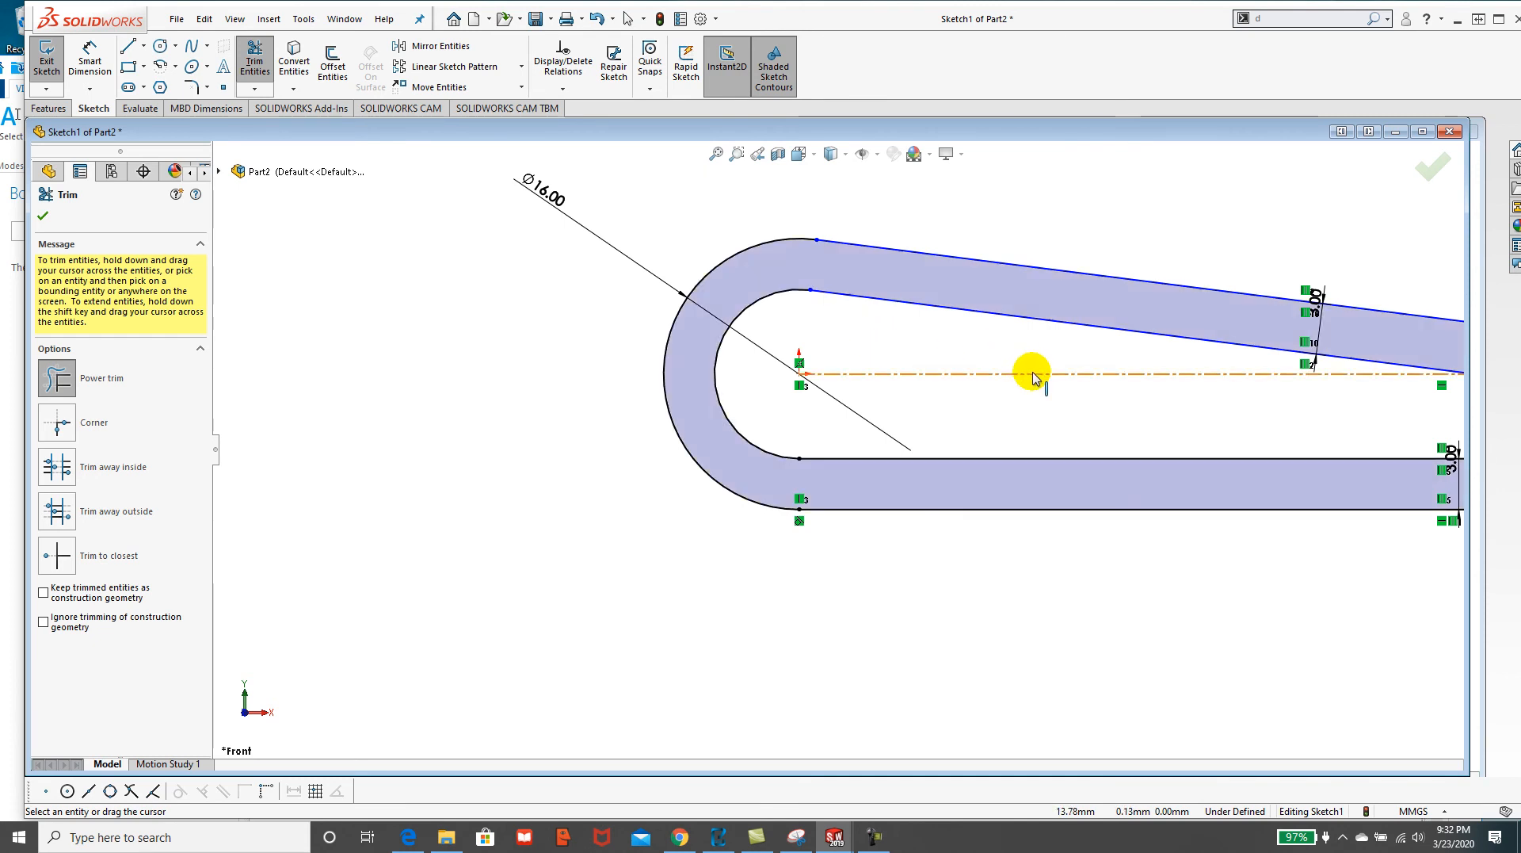
scroll(1054, 374, up, 4)
scroll(1212, 408, down, 5)
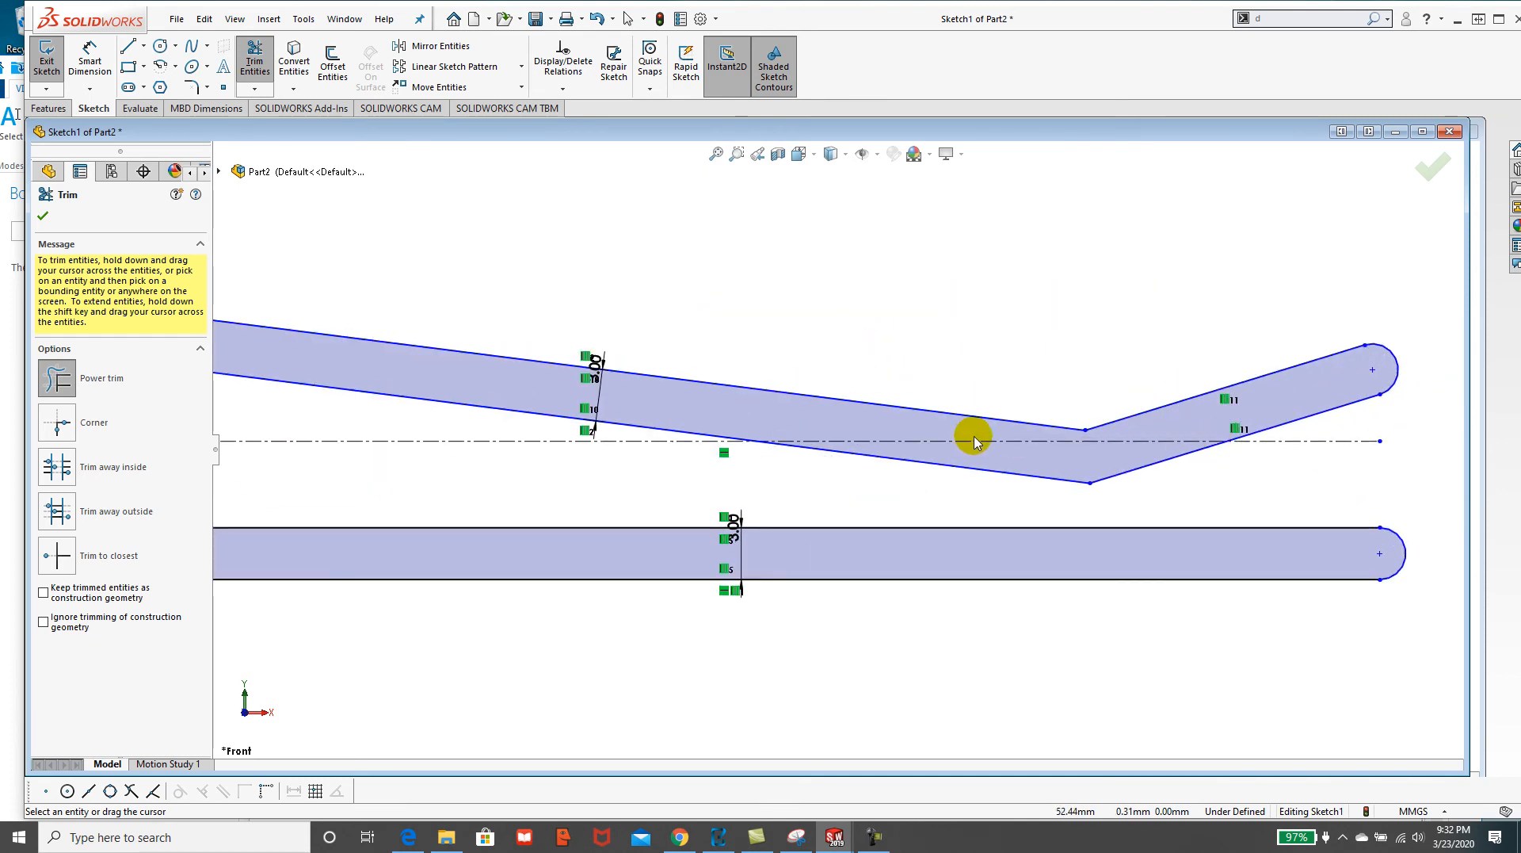
scroll(973, 436, up, 1)
click(43, 215)
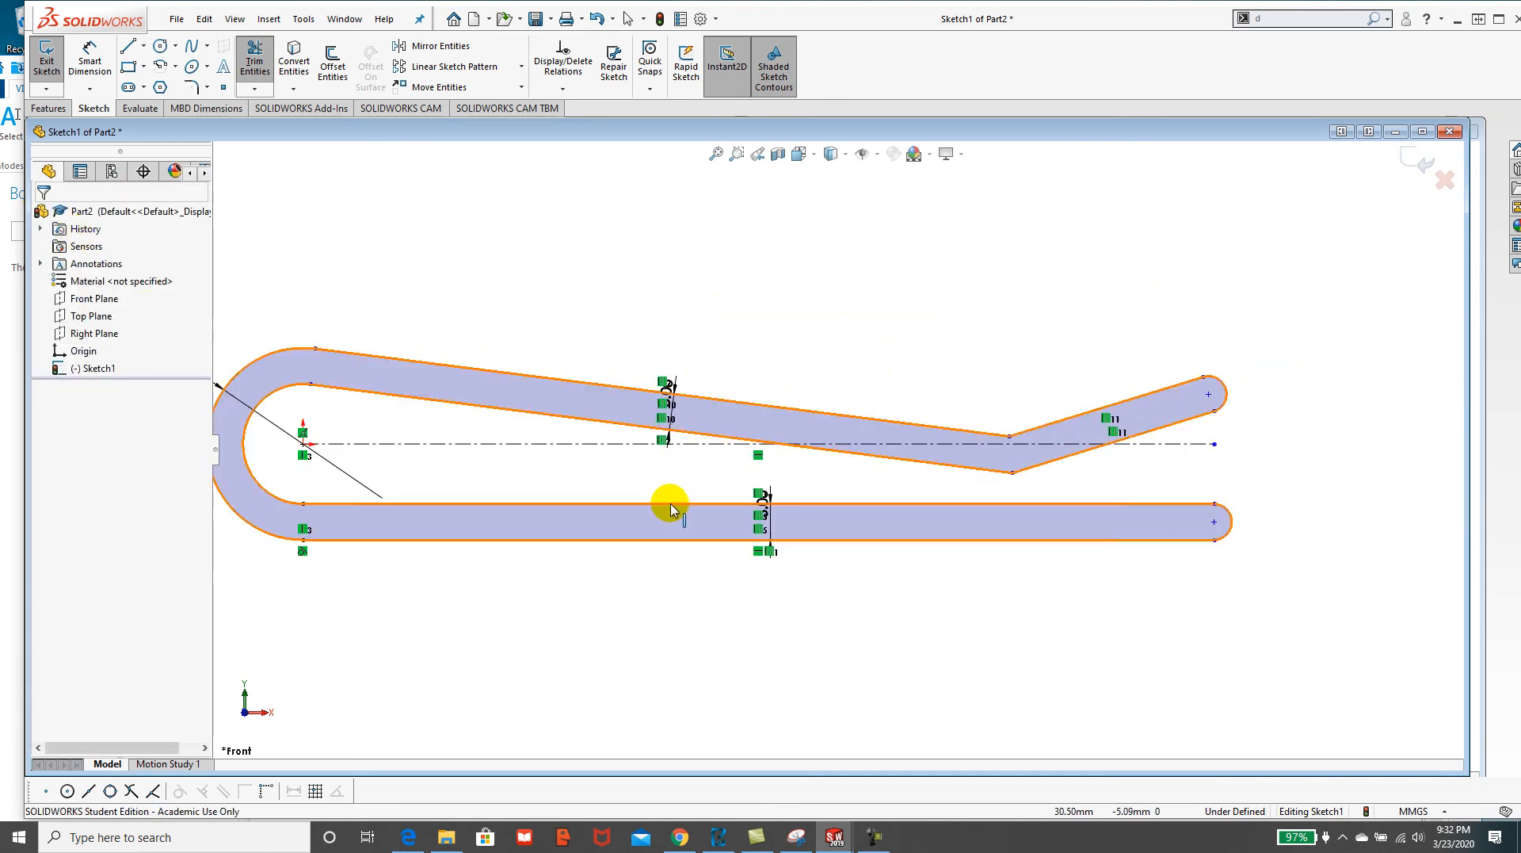
Switch to the PDF drawing, examine the size and placement of the gripping bumps between the arms, and return to SOLIDWORKS.
click(718, 837)
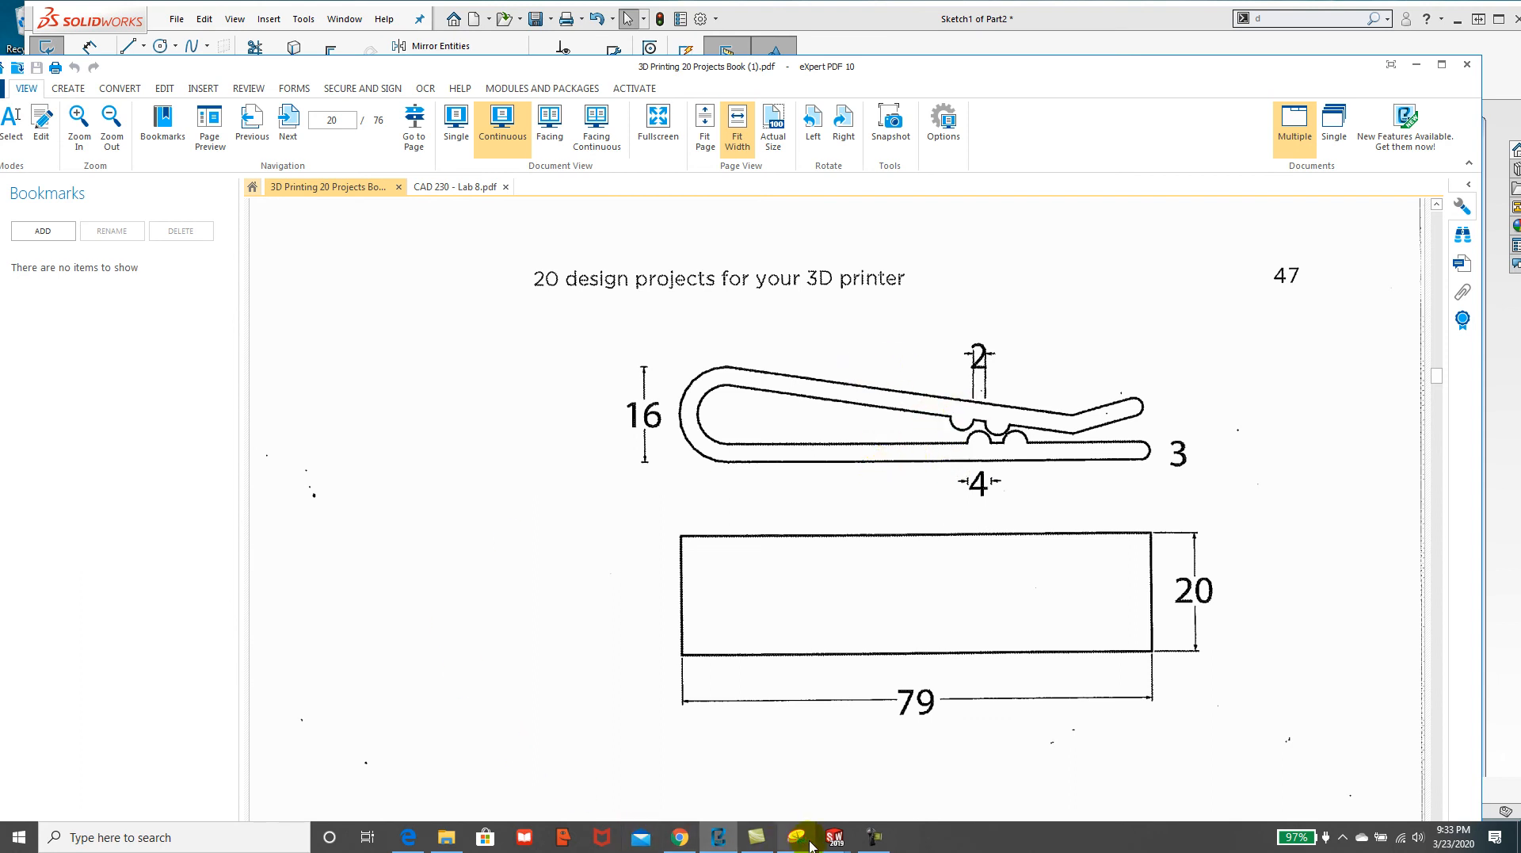
mouse_move(840, 841)
click(876, 800)
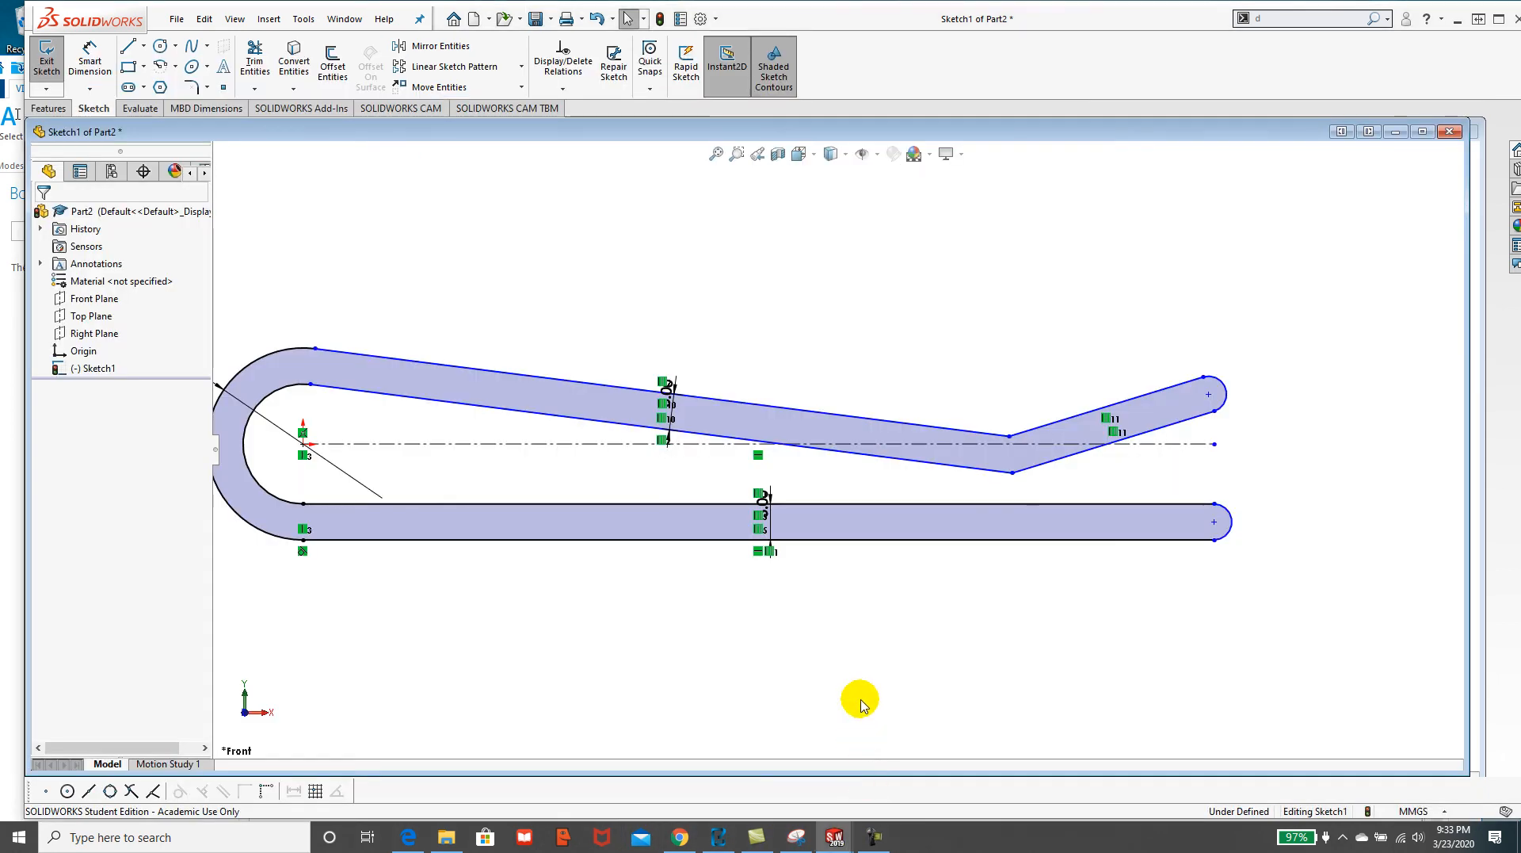
scroll(862, 519, down, 2)
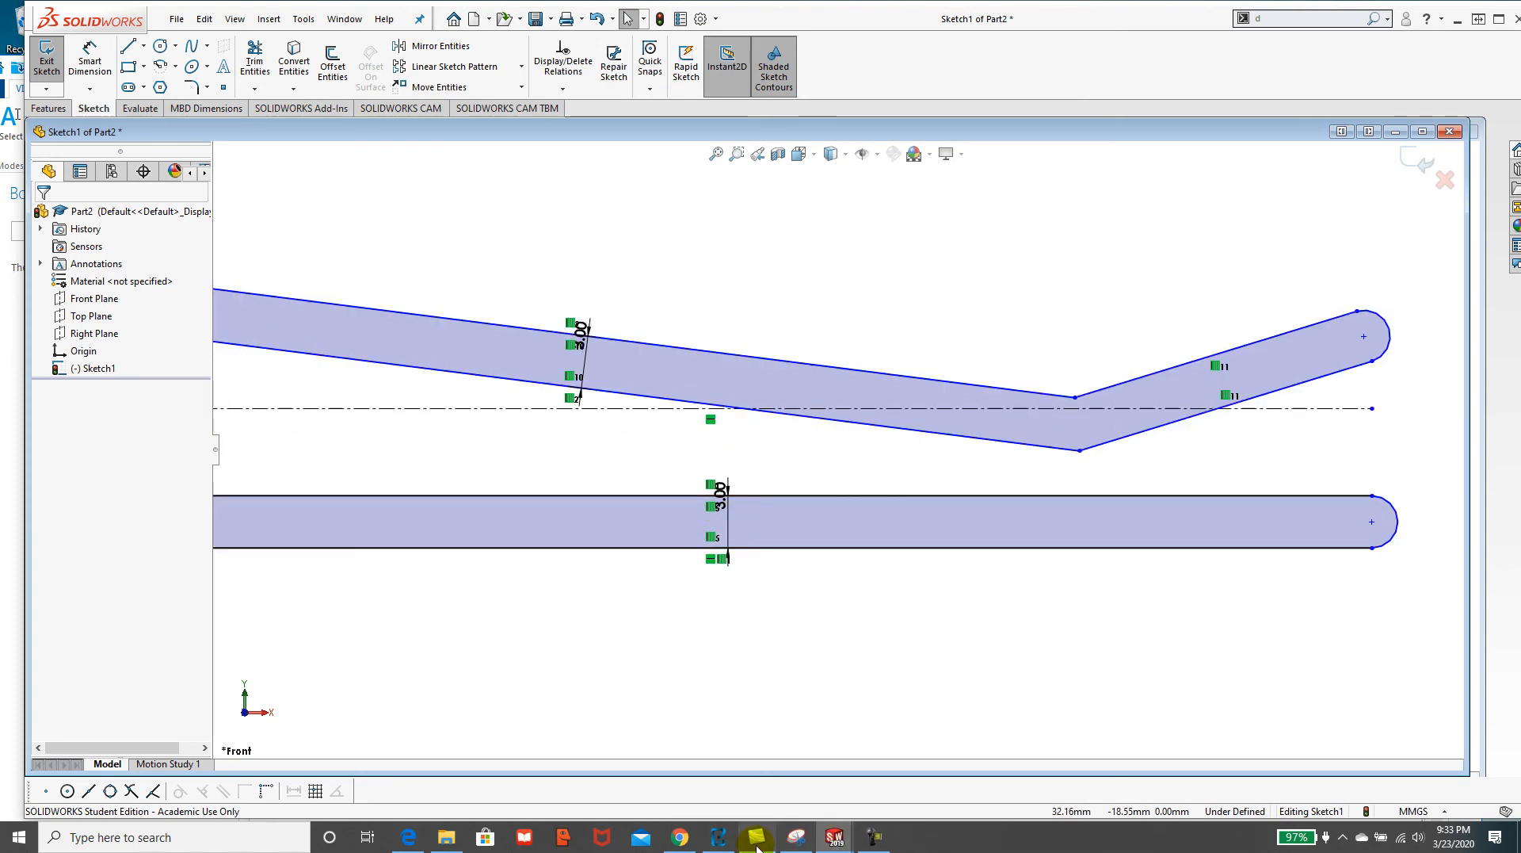
click(718, 839)
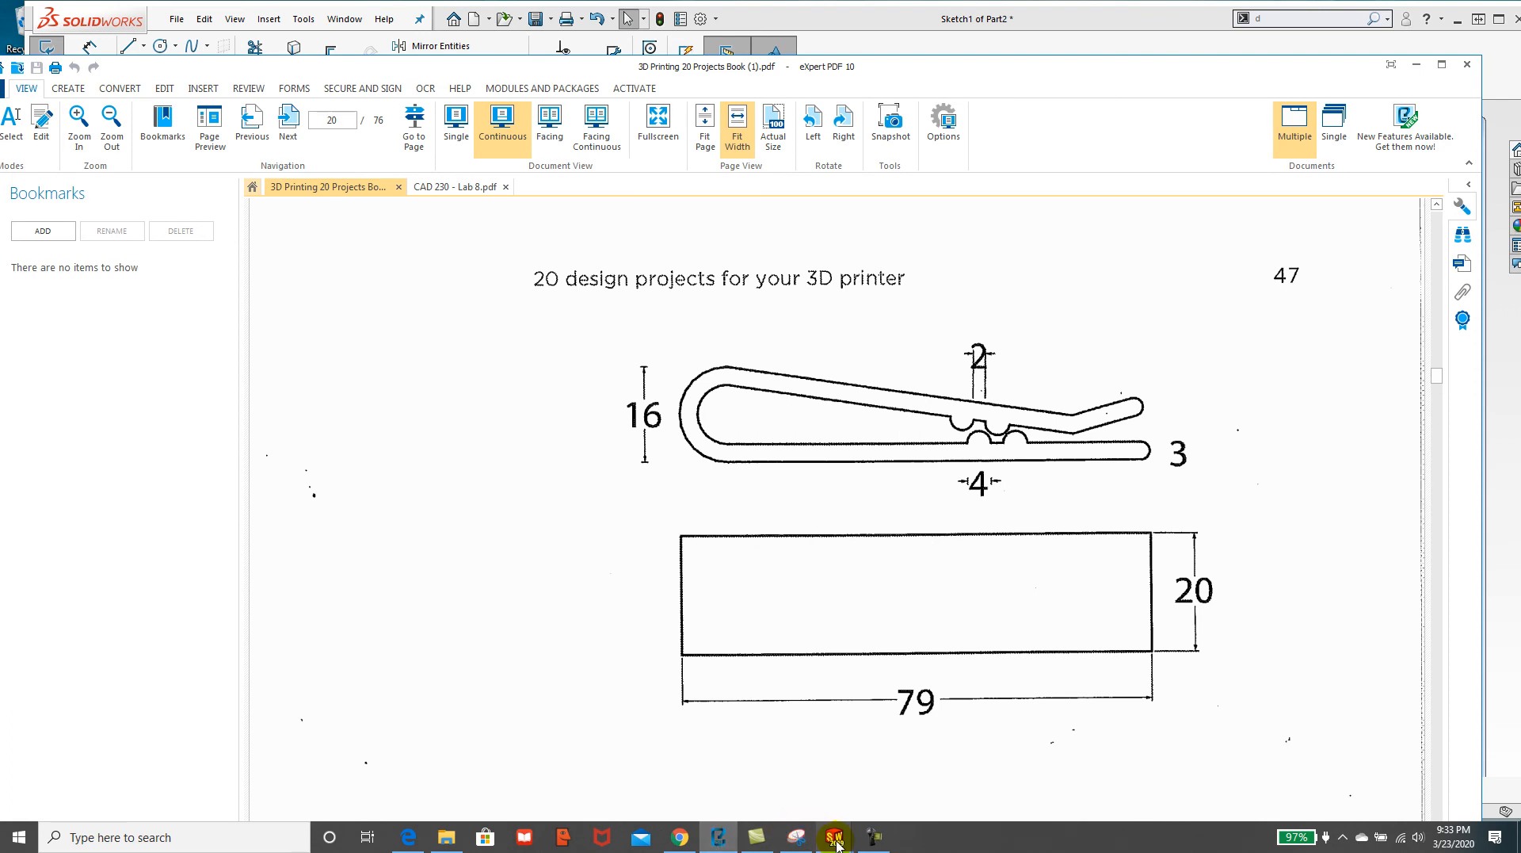
mouse_move(836, 842)
click(885, 774)
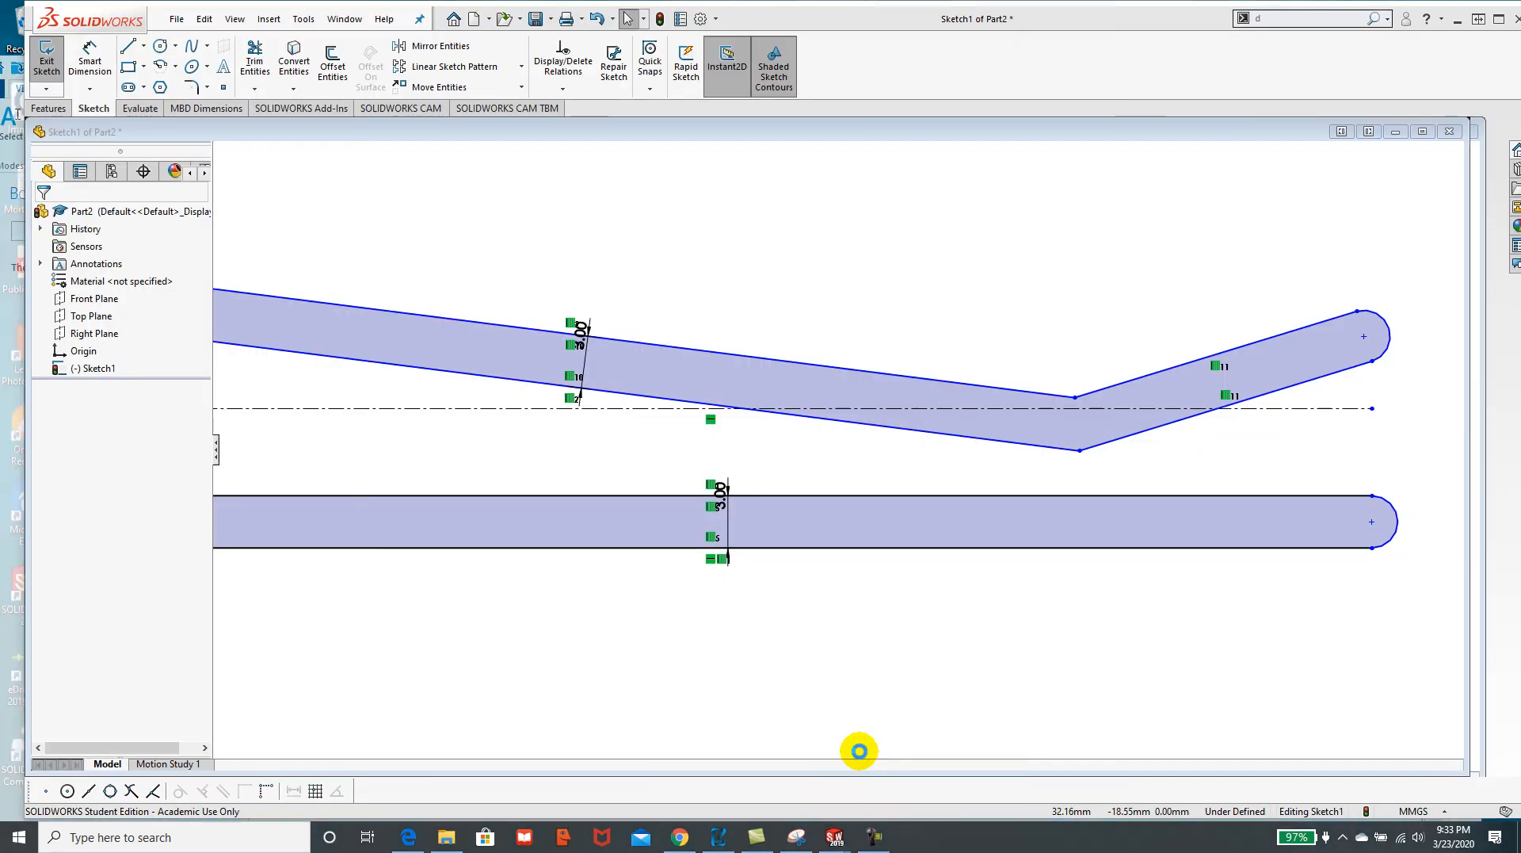
Sketch two separate circles centred on the lower arm's top line, about 2.1 mm and 2.3 mm in radius.
click(160, 48)
click(895, 497)
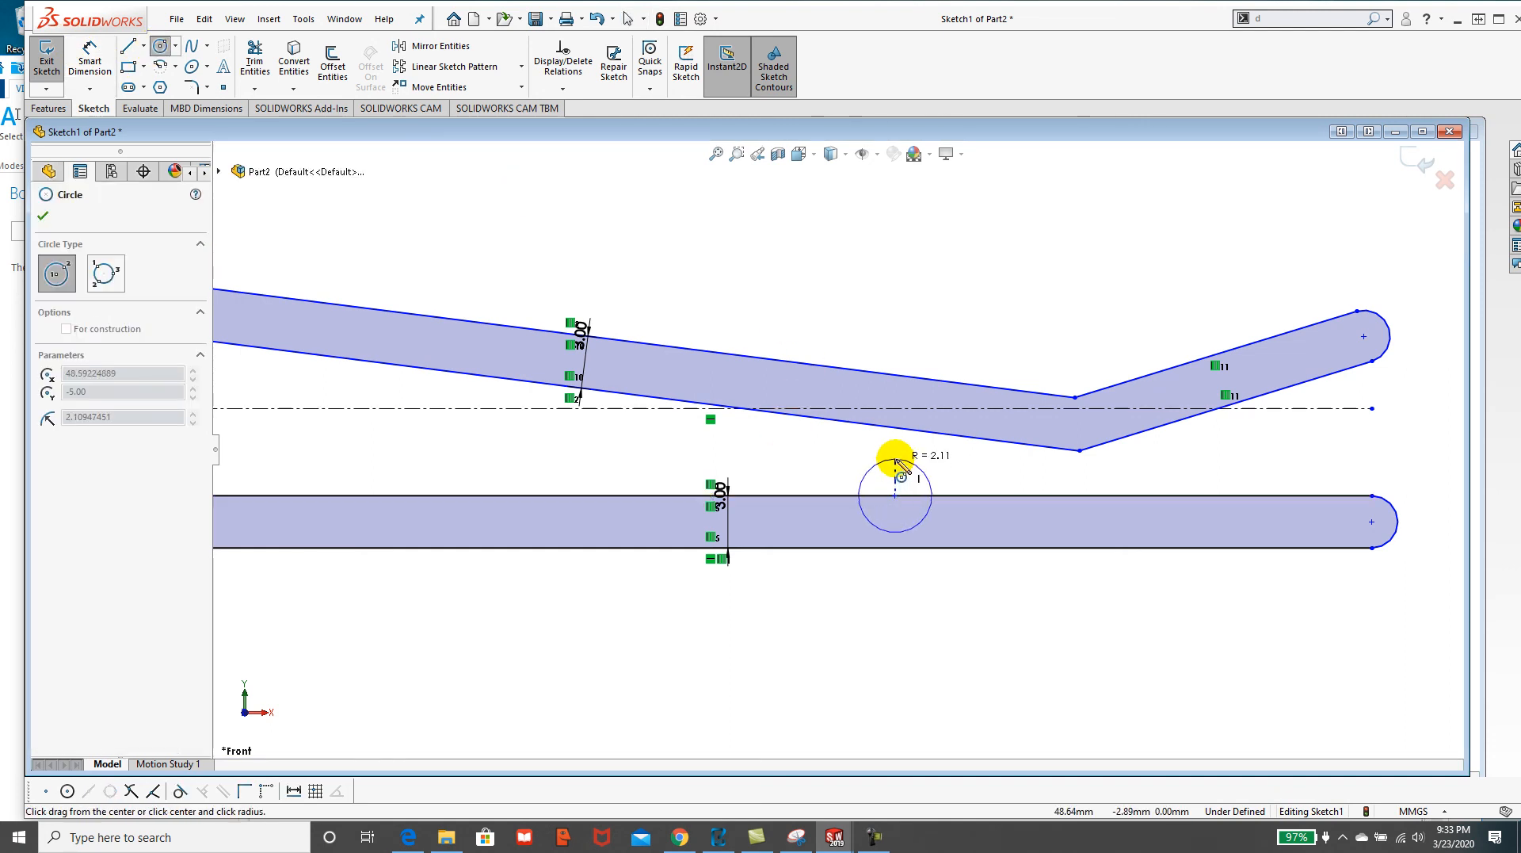
click(896, 461)
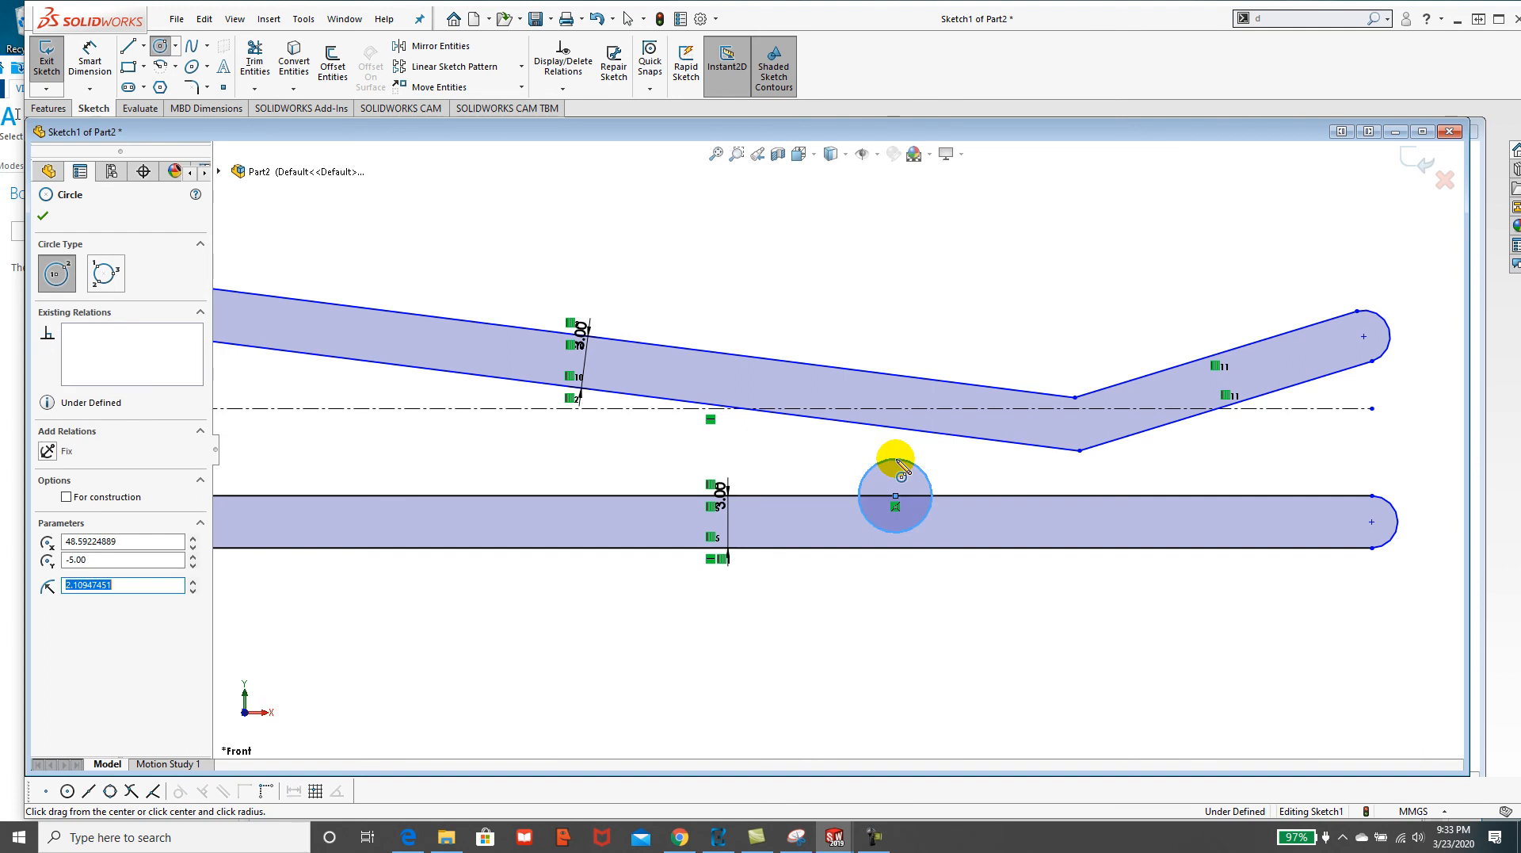
click(776, 496)
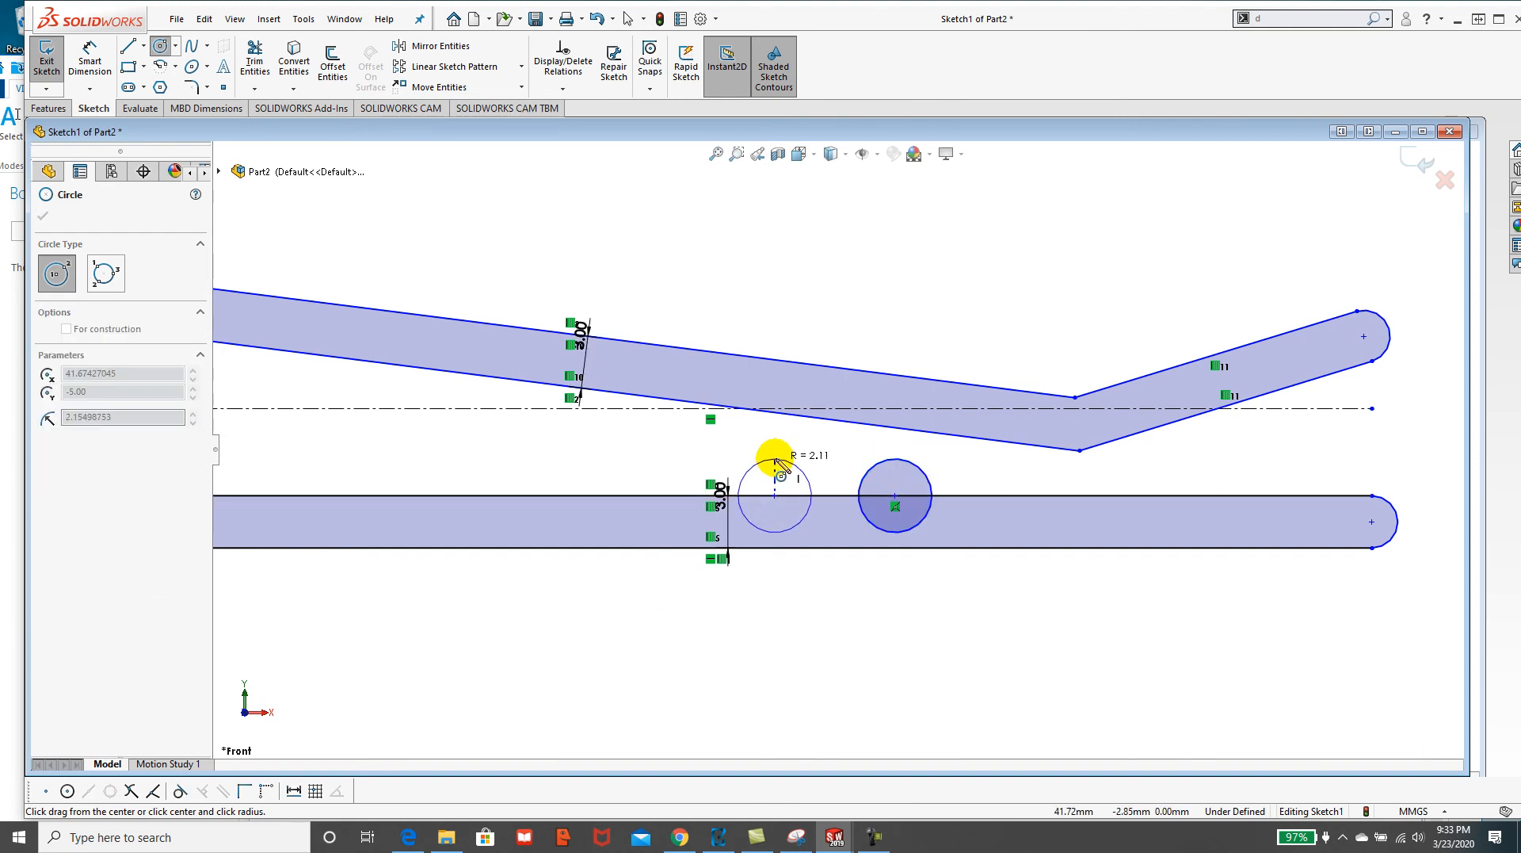
click(776, 459)
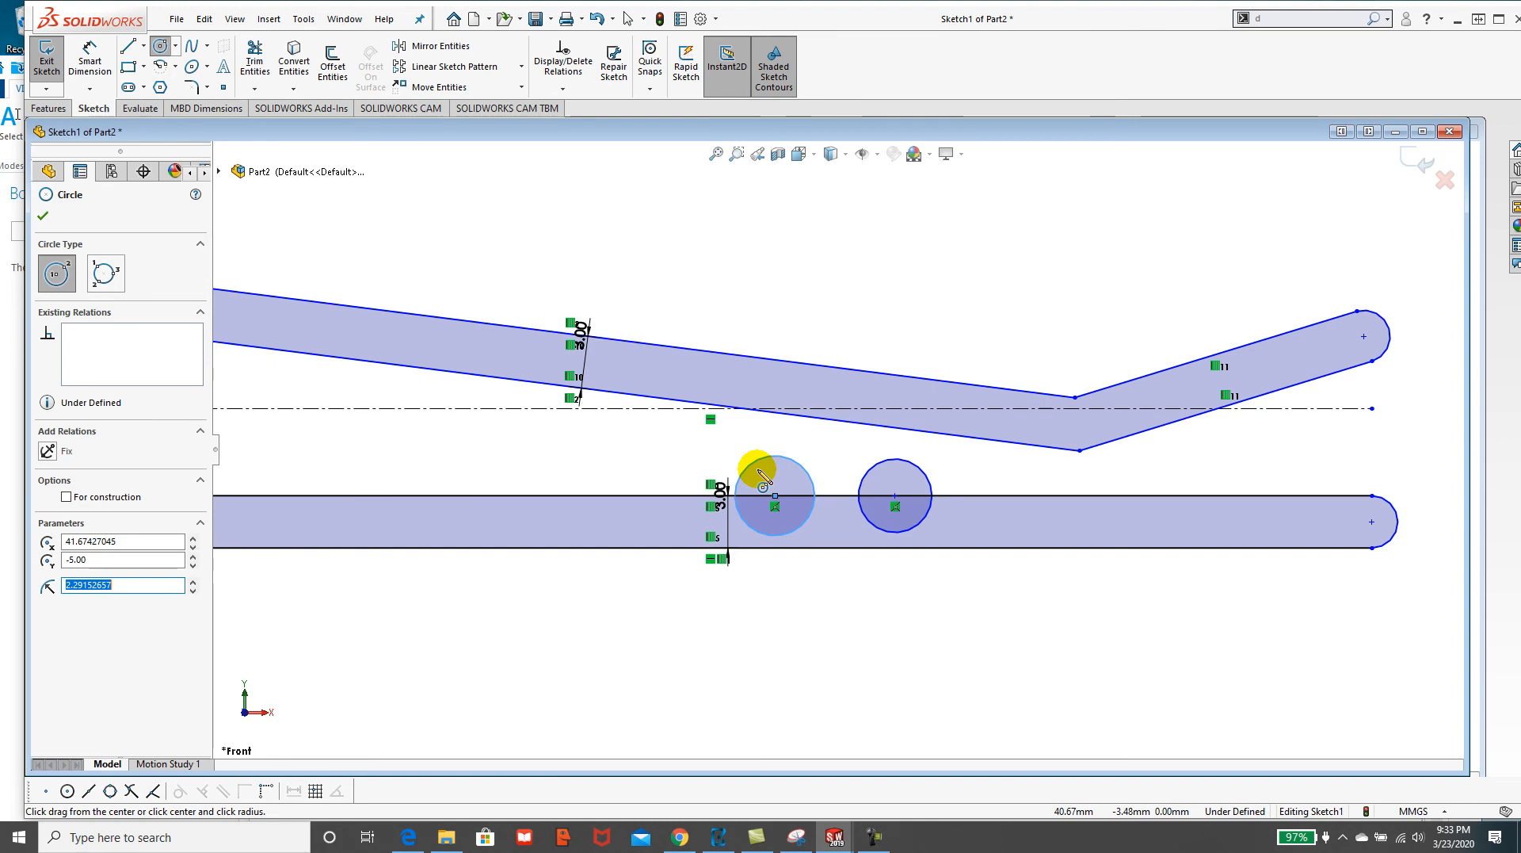
key(Escape)
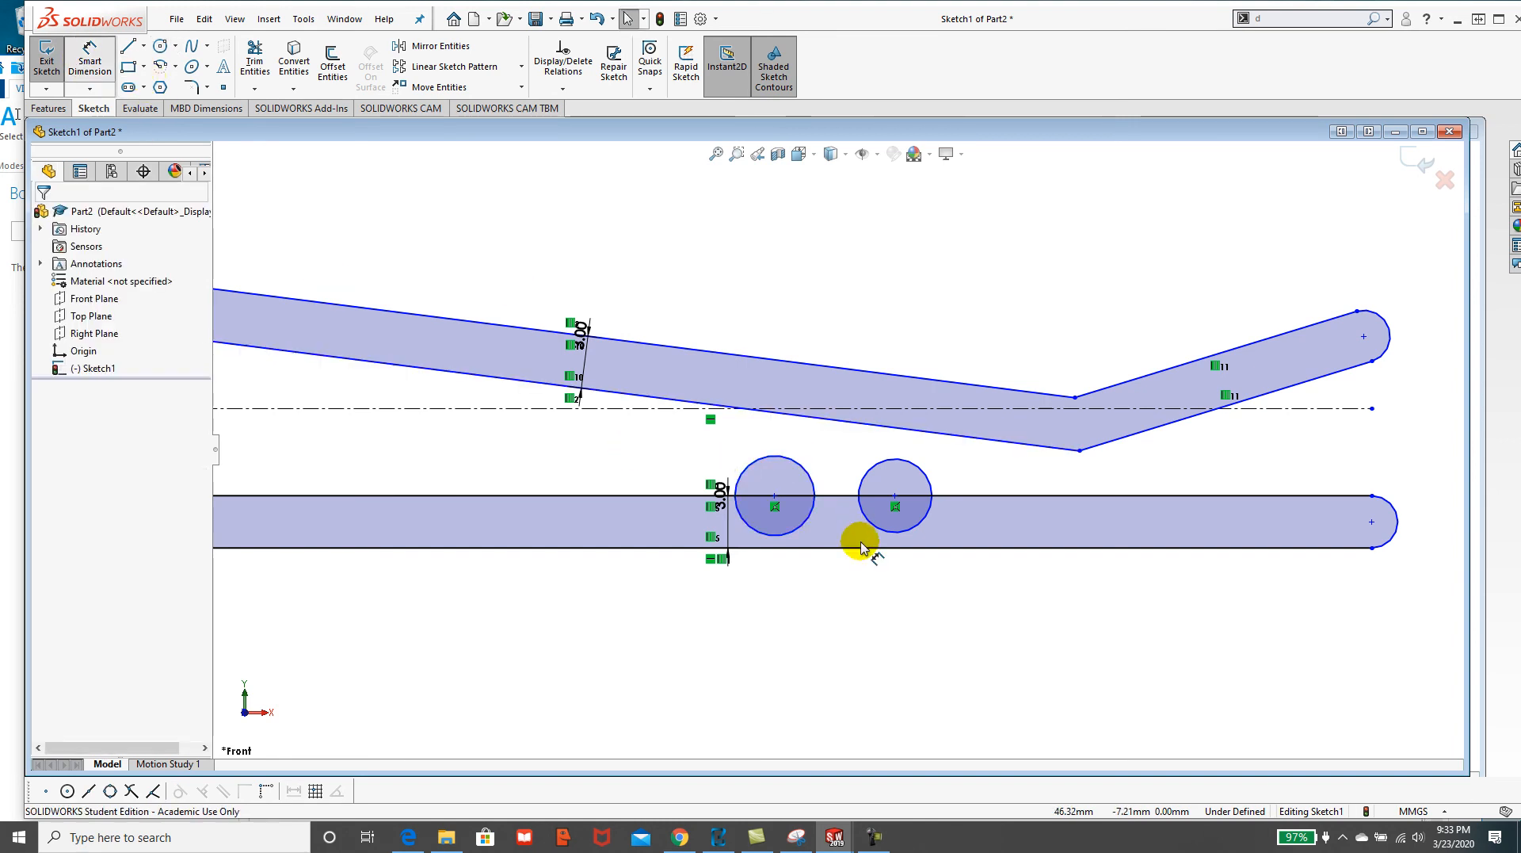
Dimension both circles on the lower arm to a diameter of 4 mm.
key(d)
click(914, 523)
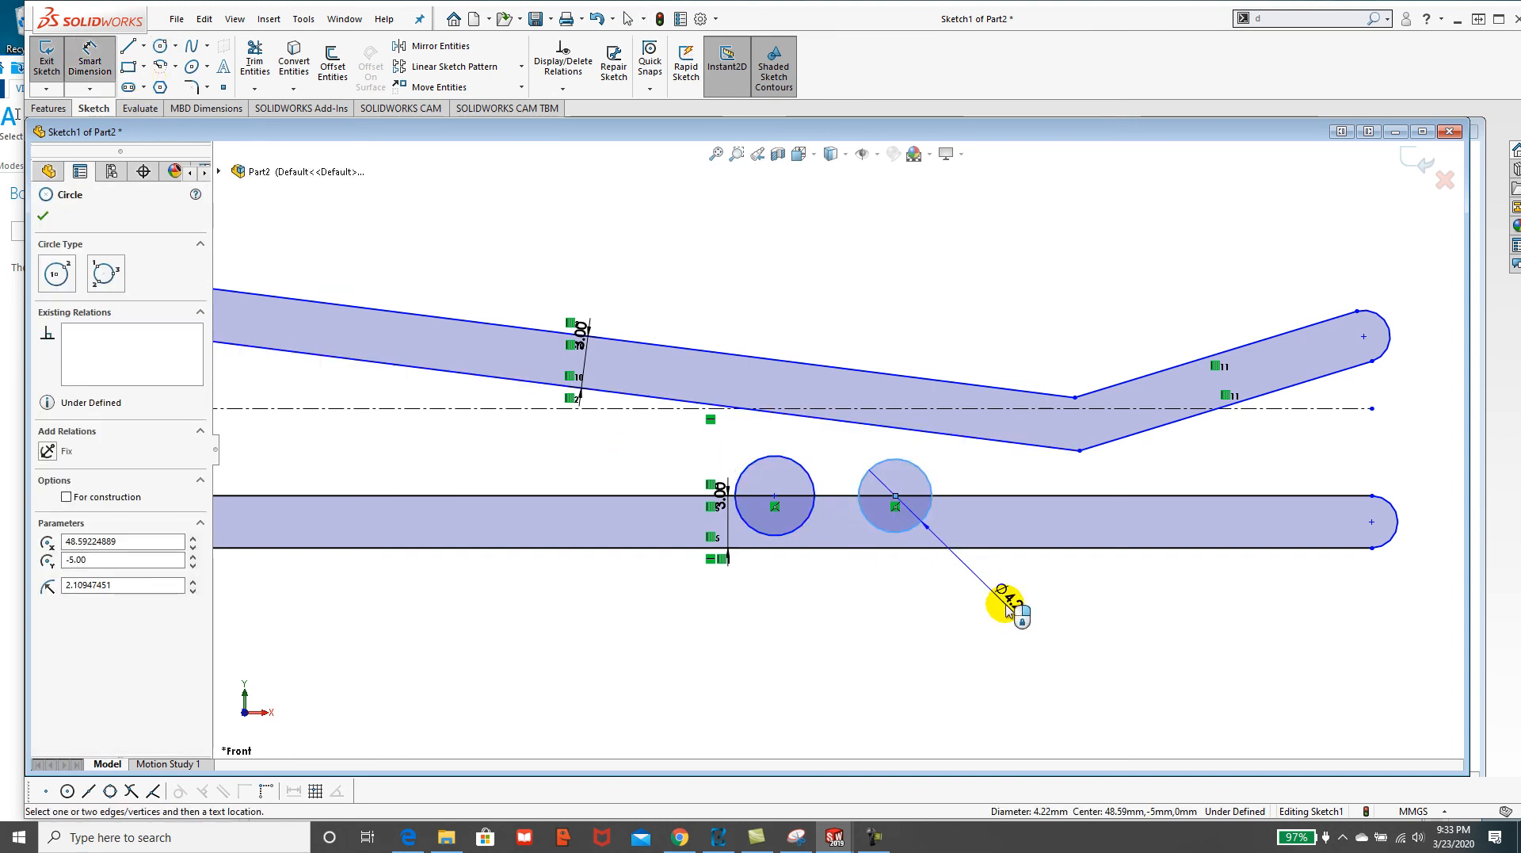
click(1003, 602)
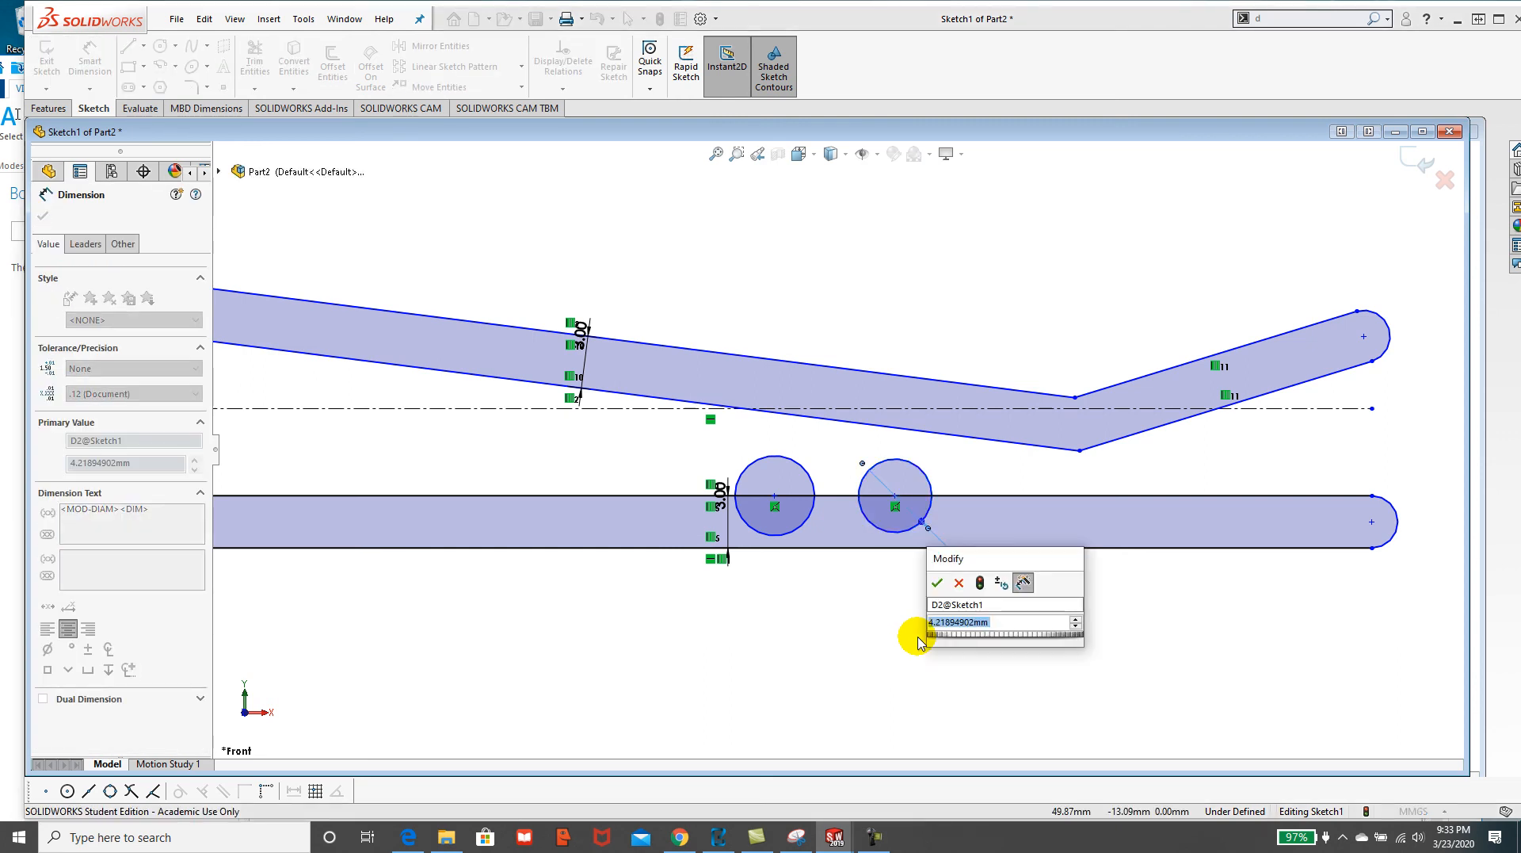
text(4)
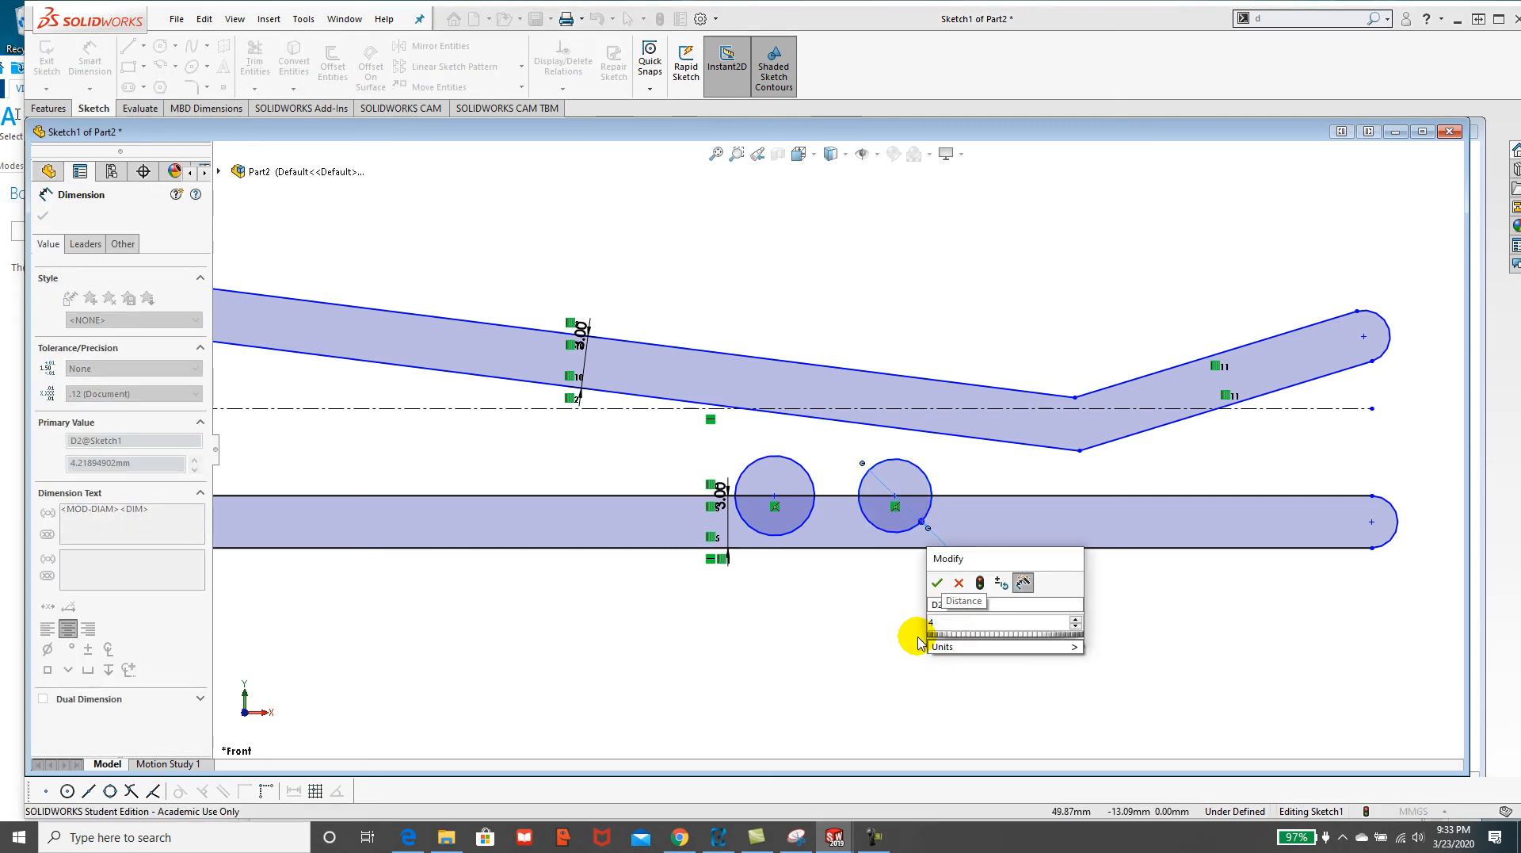
key(Return)
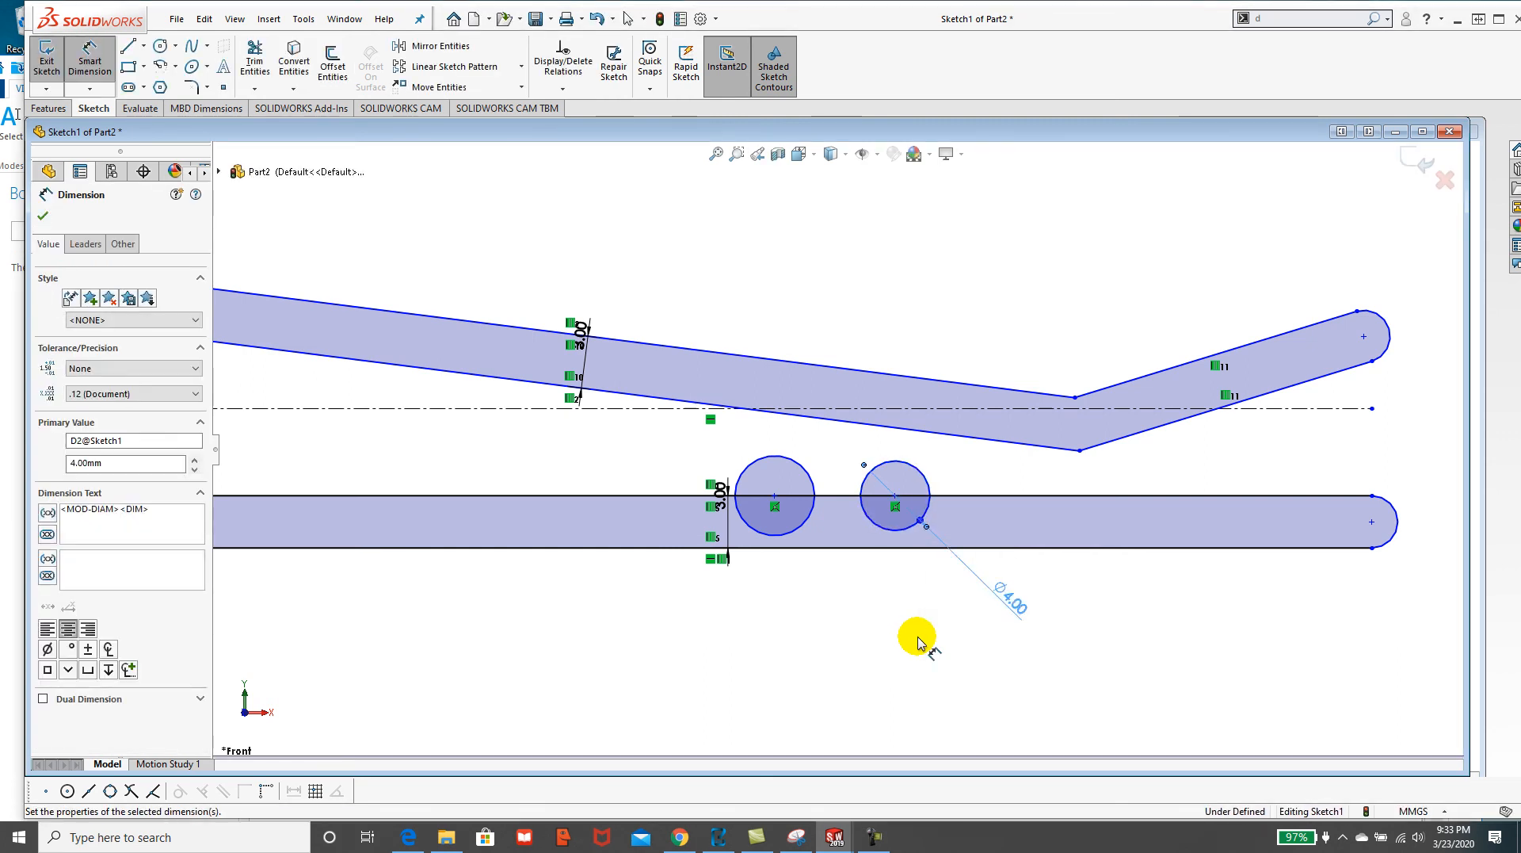
click(791, 531)
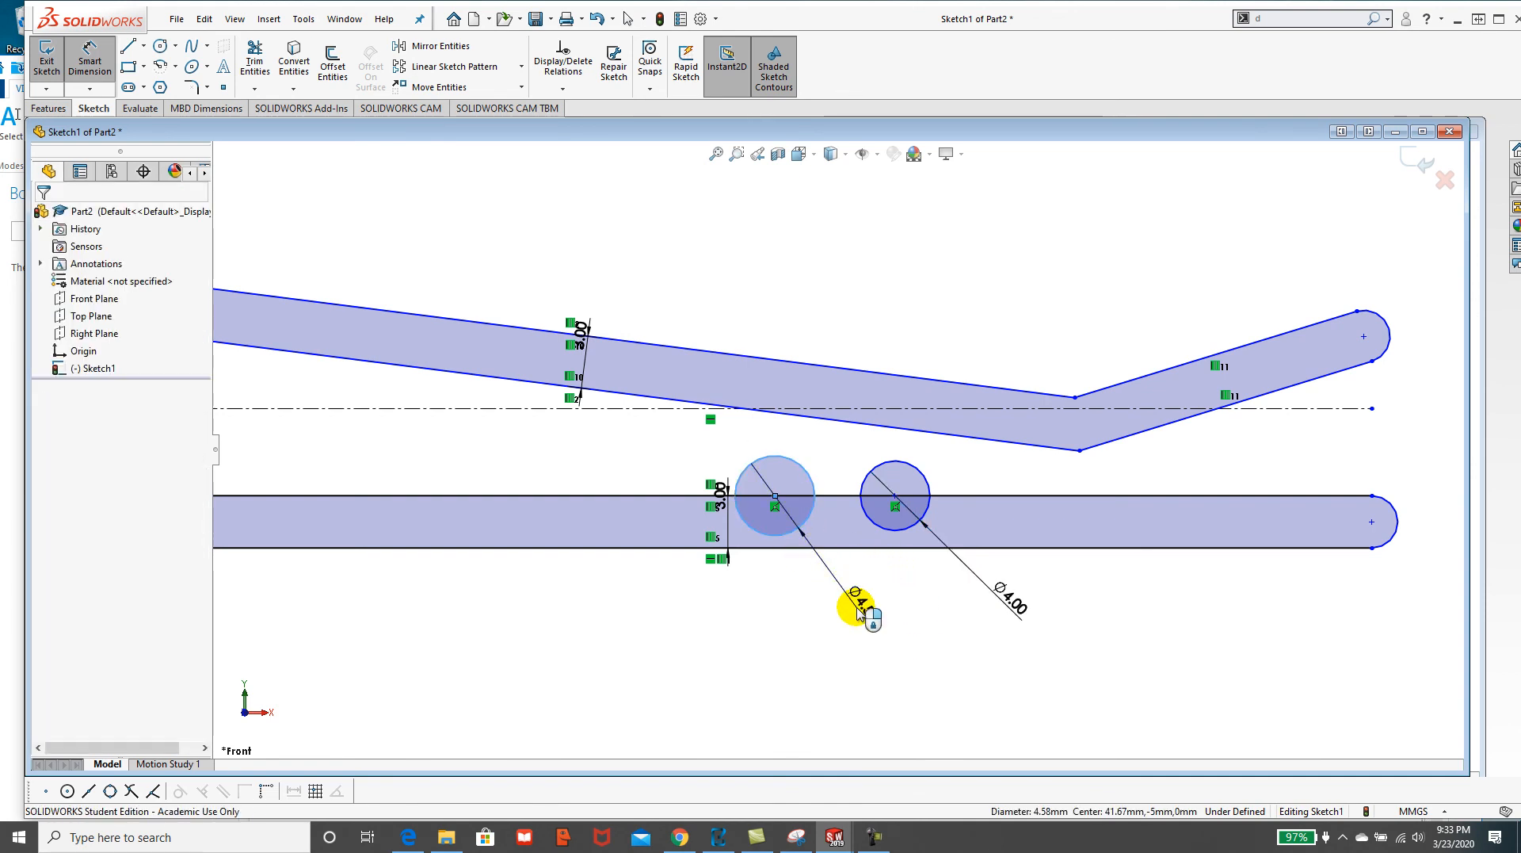
click(856, 607)
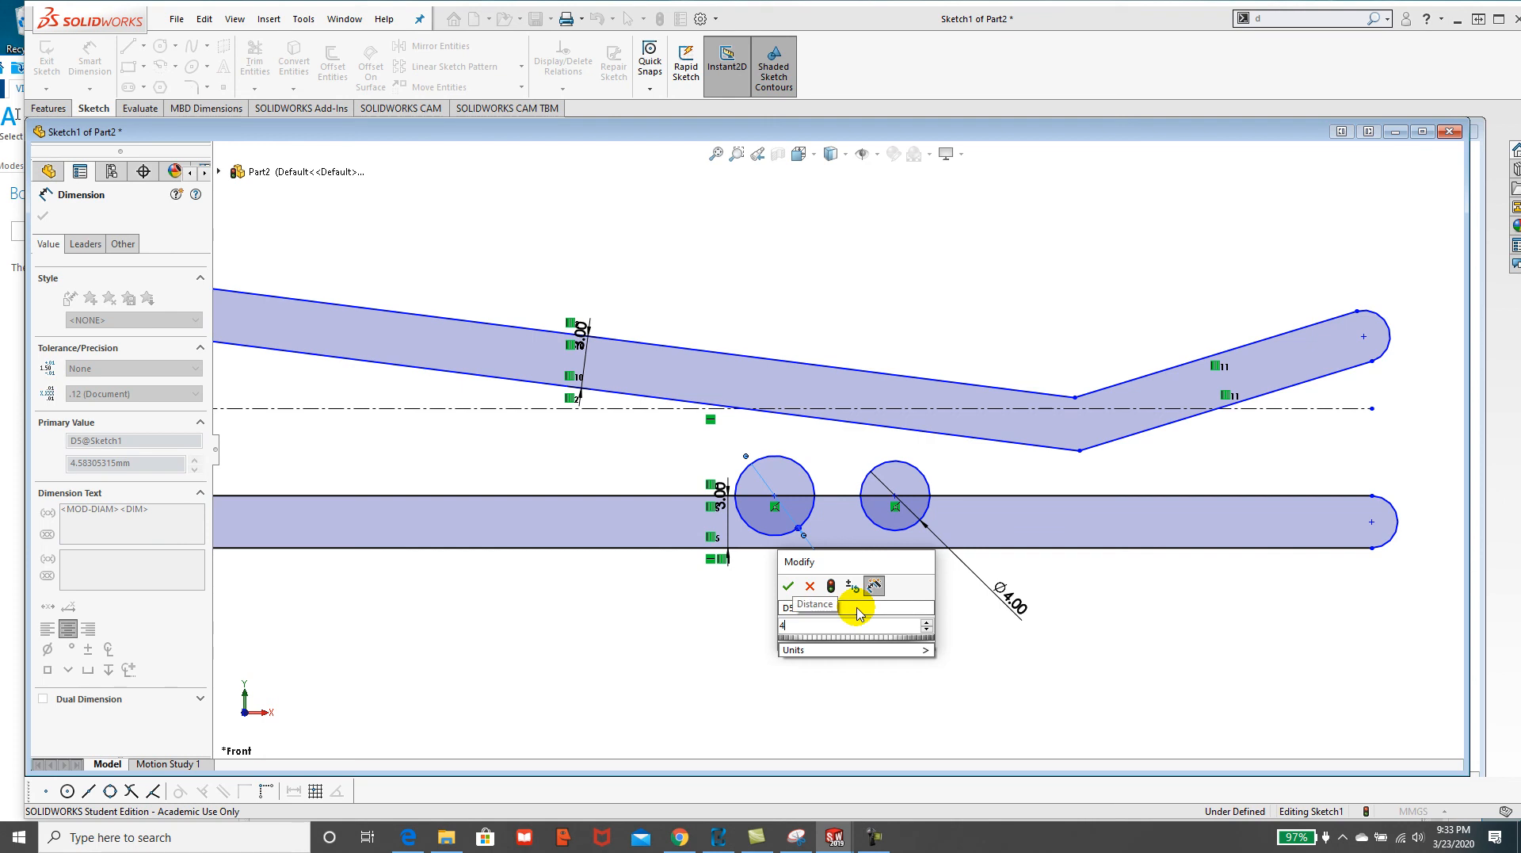
key(Return)
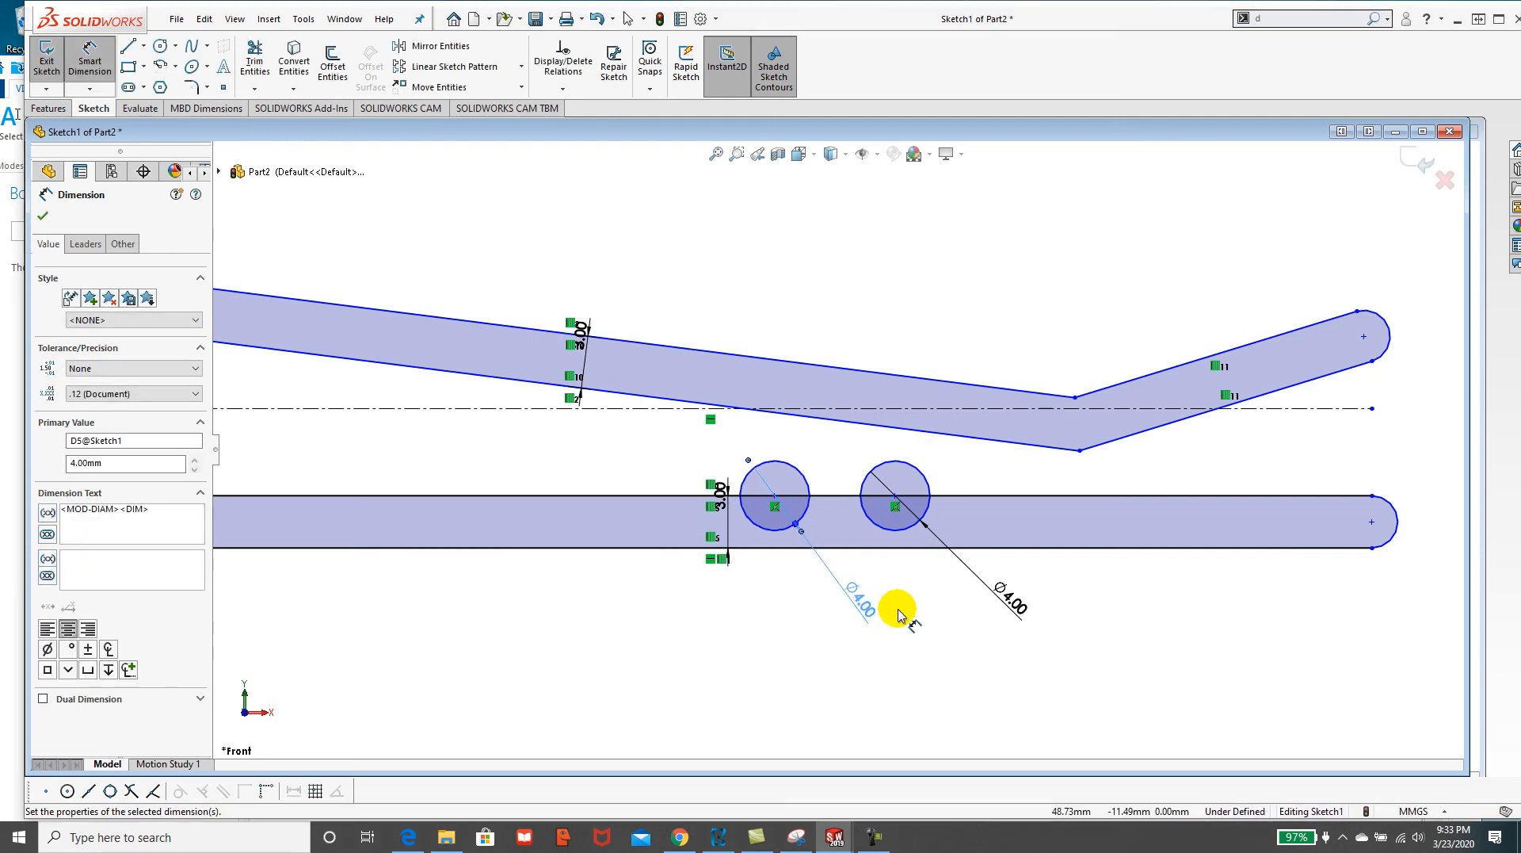
click(43, 216)
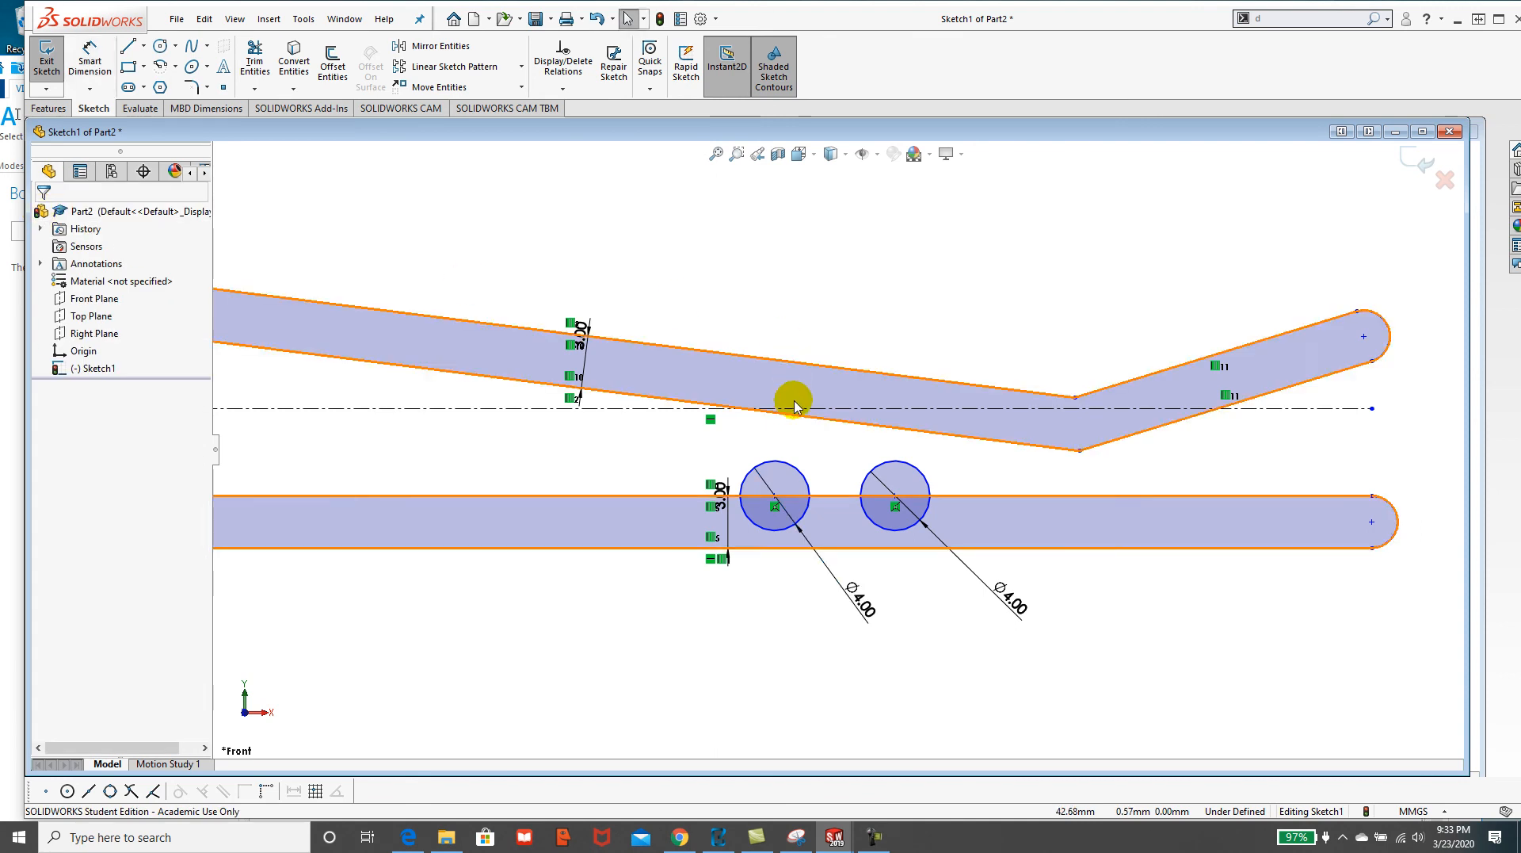
Sketch two separate circles centred on the upper arm's lower line, about 2.7 mm and 2.0 mm in radius.
click(161, 49)
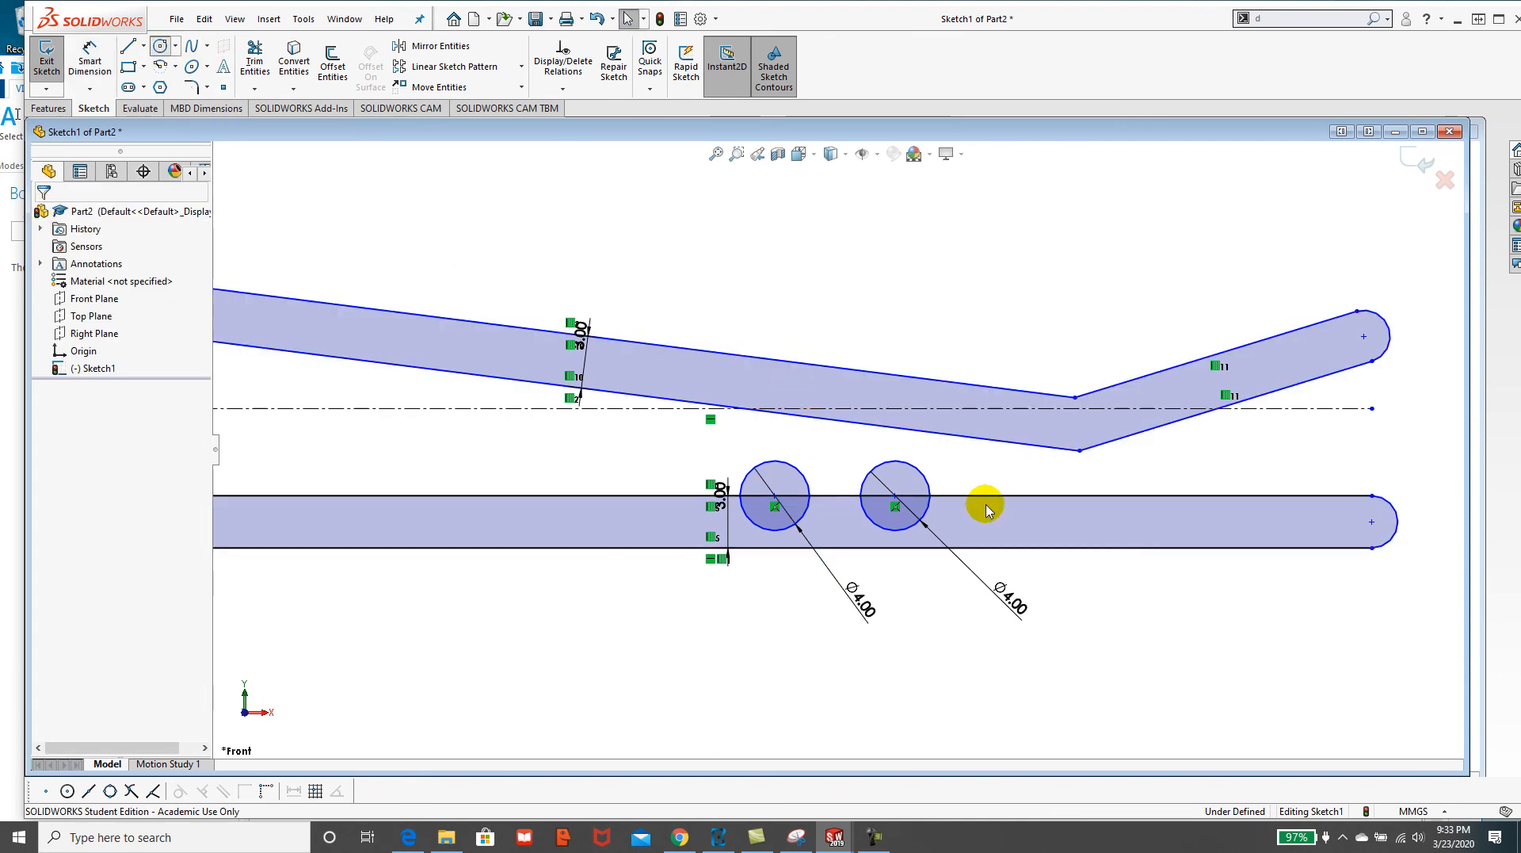
click(835, 419)
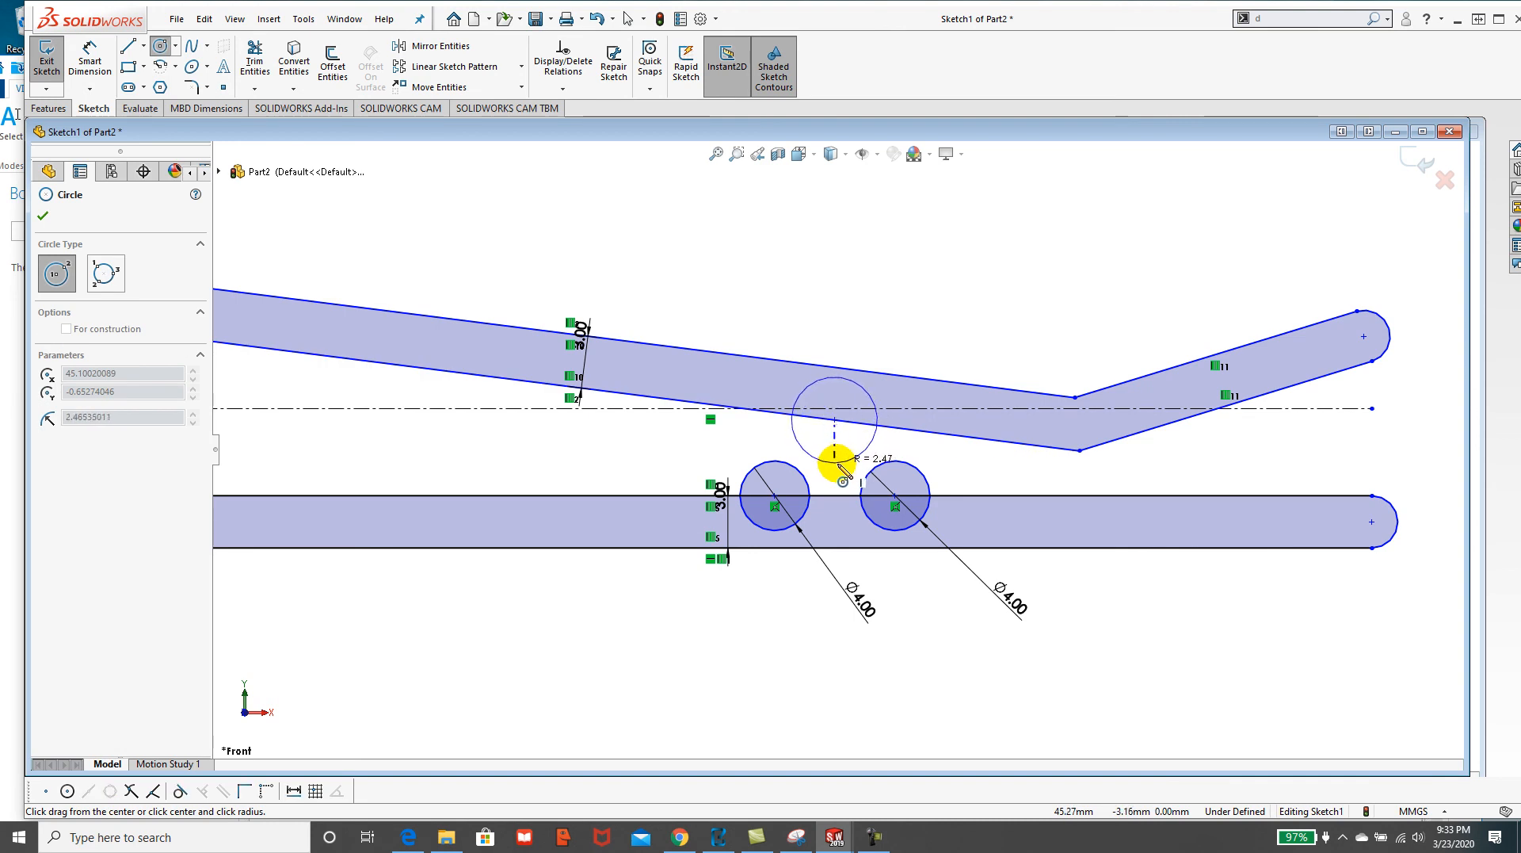
click(838, 469)
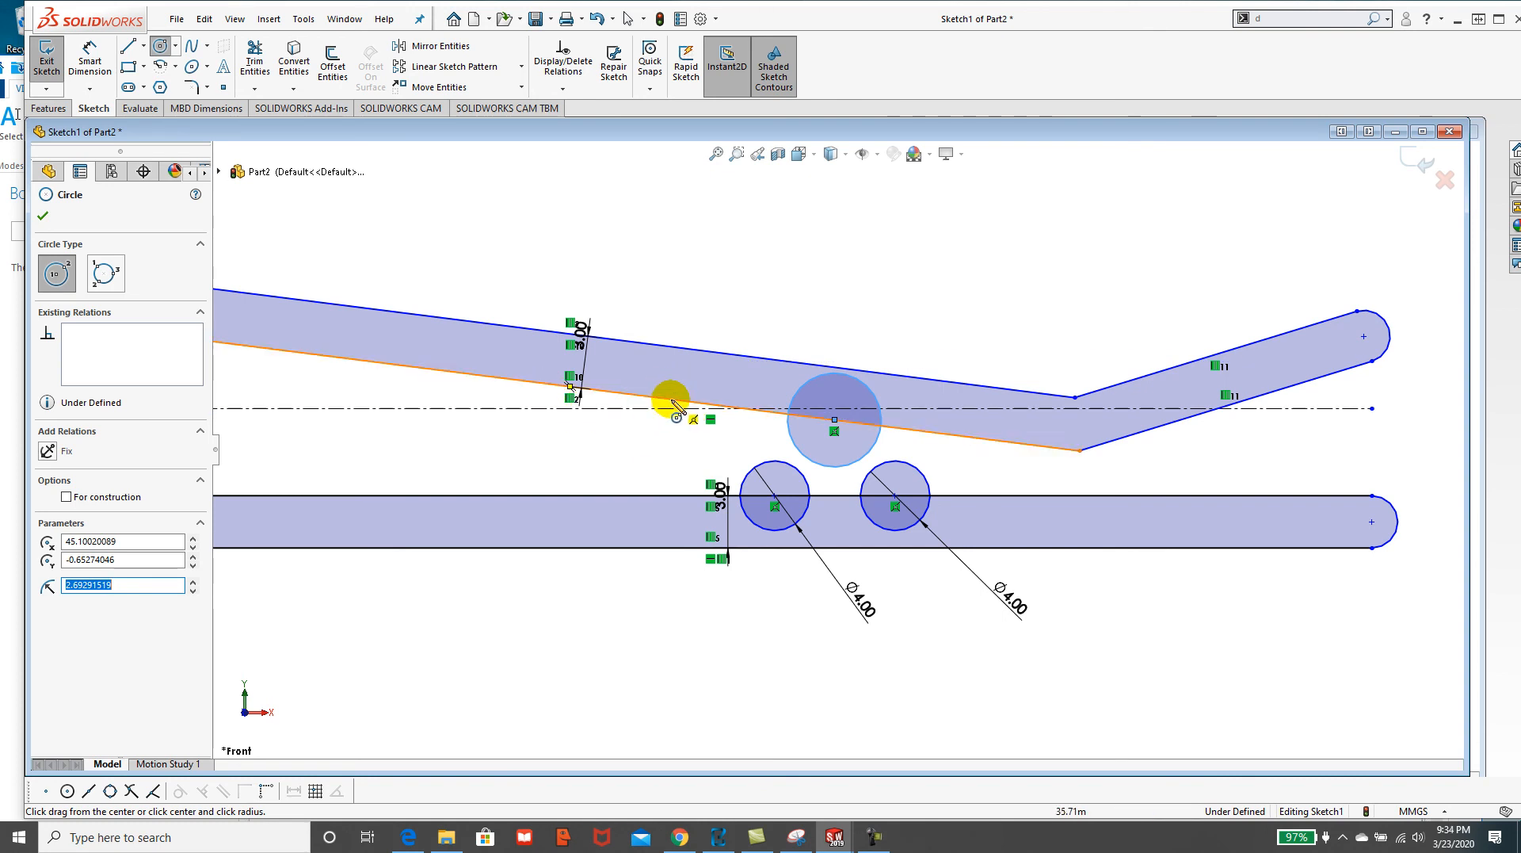
click(943, 435)
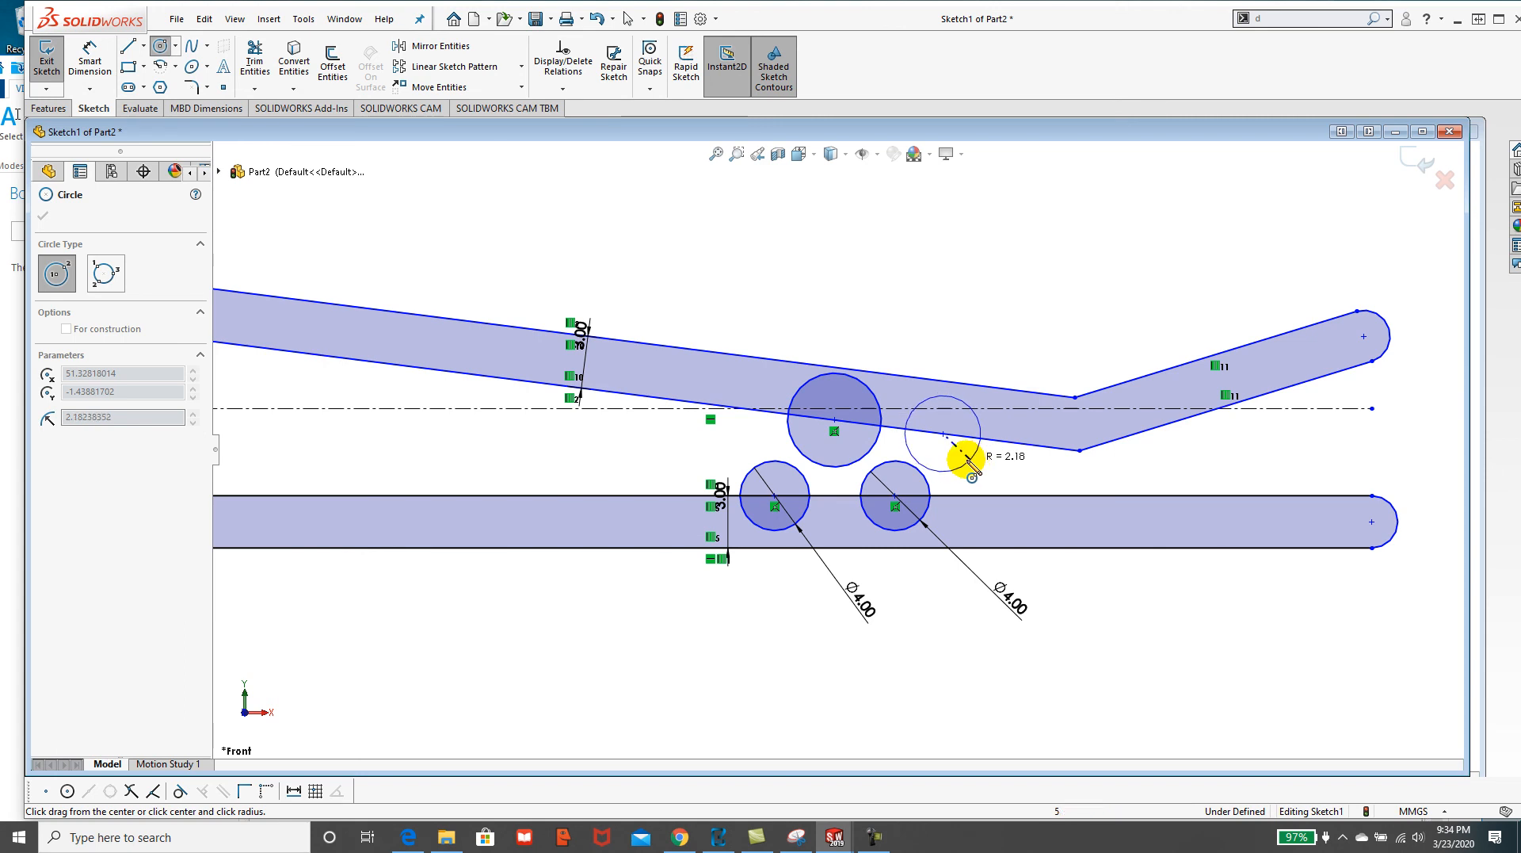
click(965, 459)
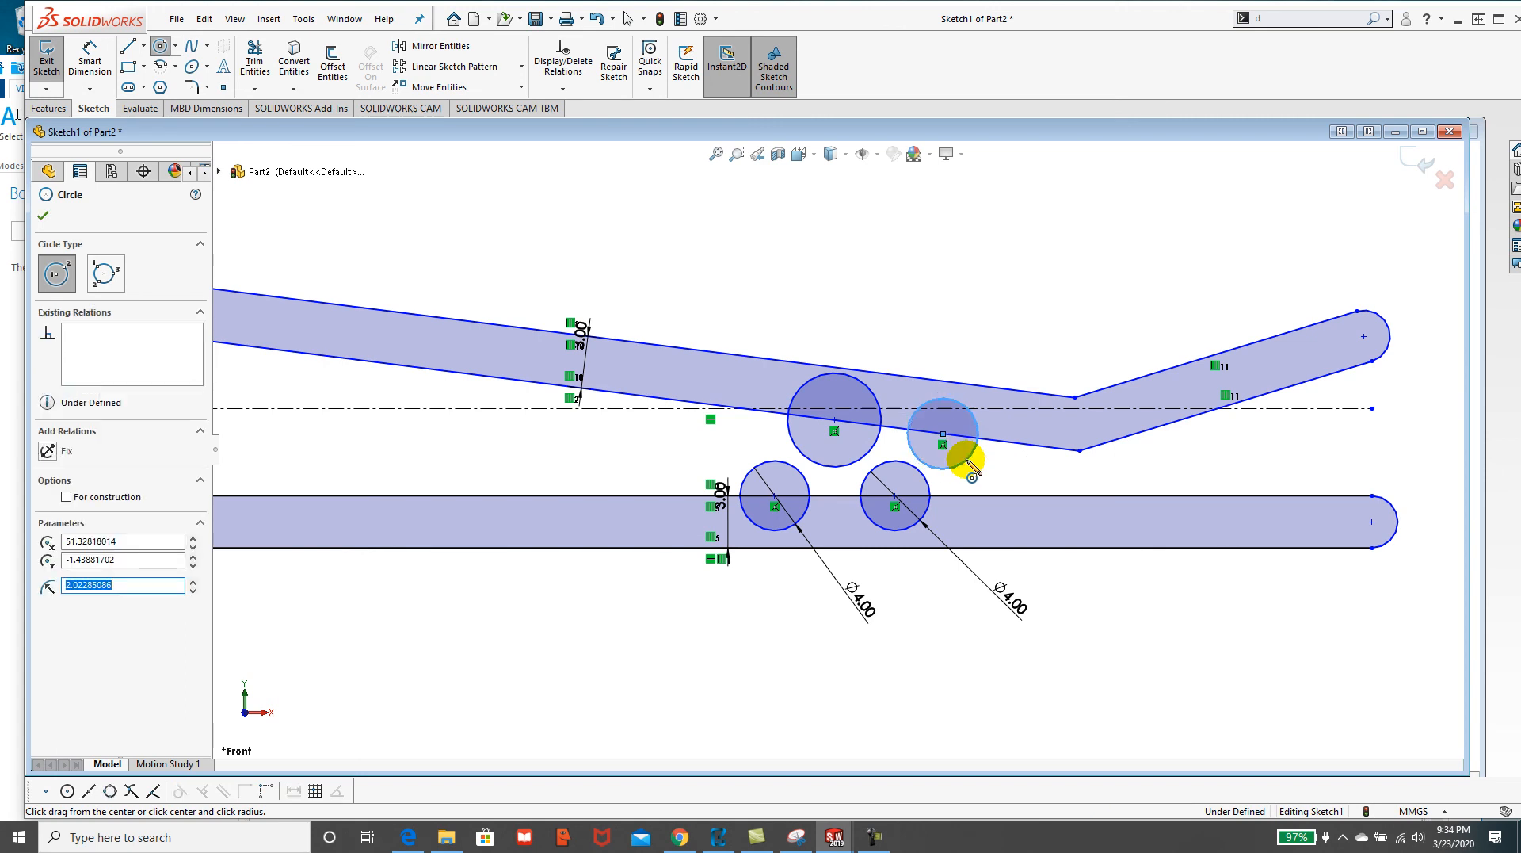
key(Escape)
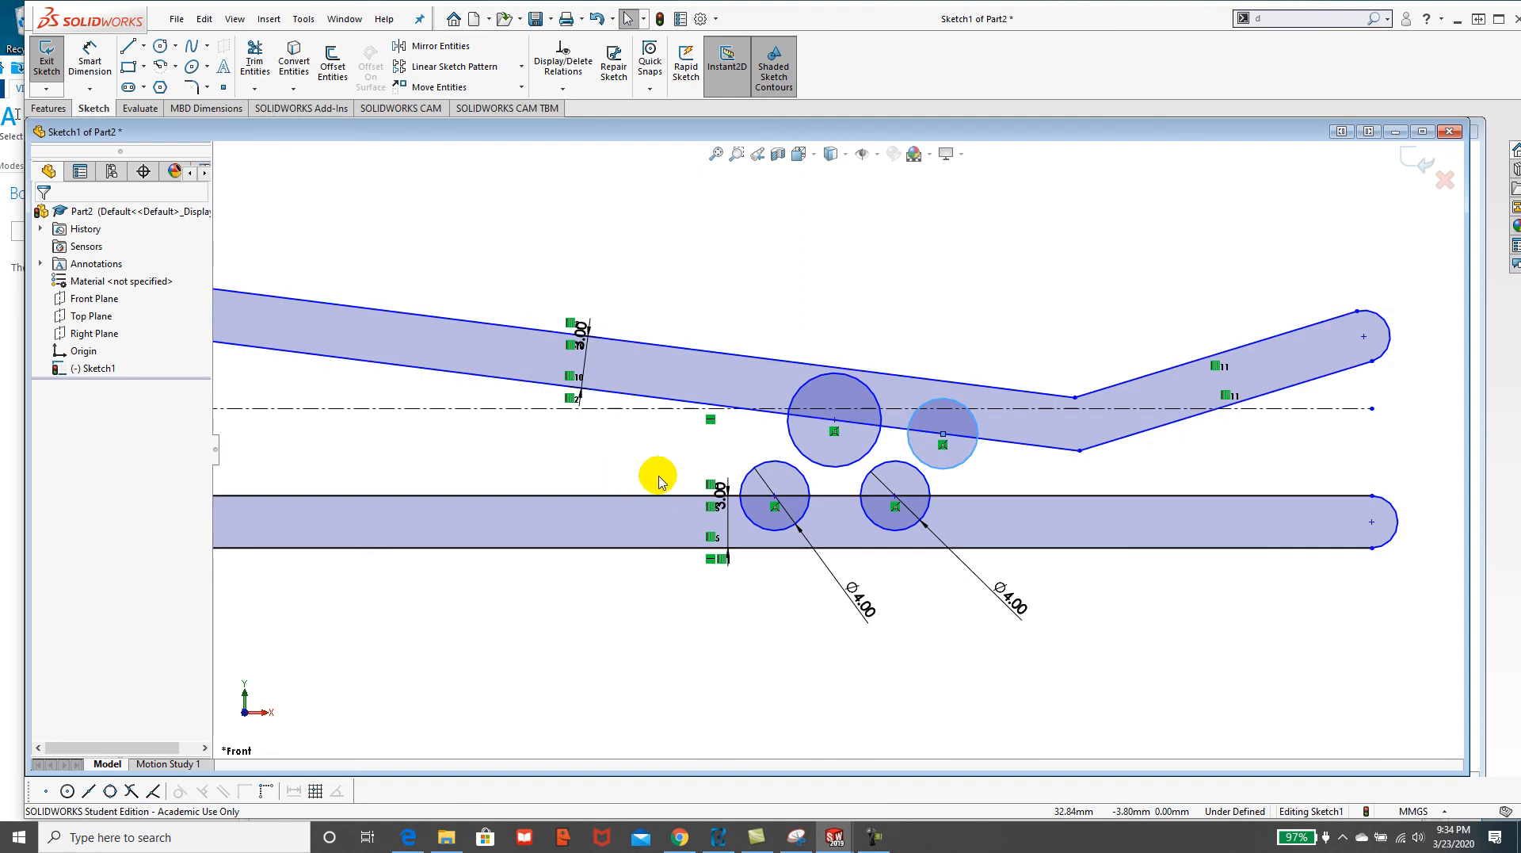
Trim the upper halves of the two upper-arm circles and the arm line inside them, leaving bumps that face the lower arm.
scroll(862, 469, up, 3)
scroll(815, 415, up, 2)
scroll(597, 400, down, 2)
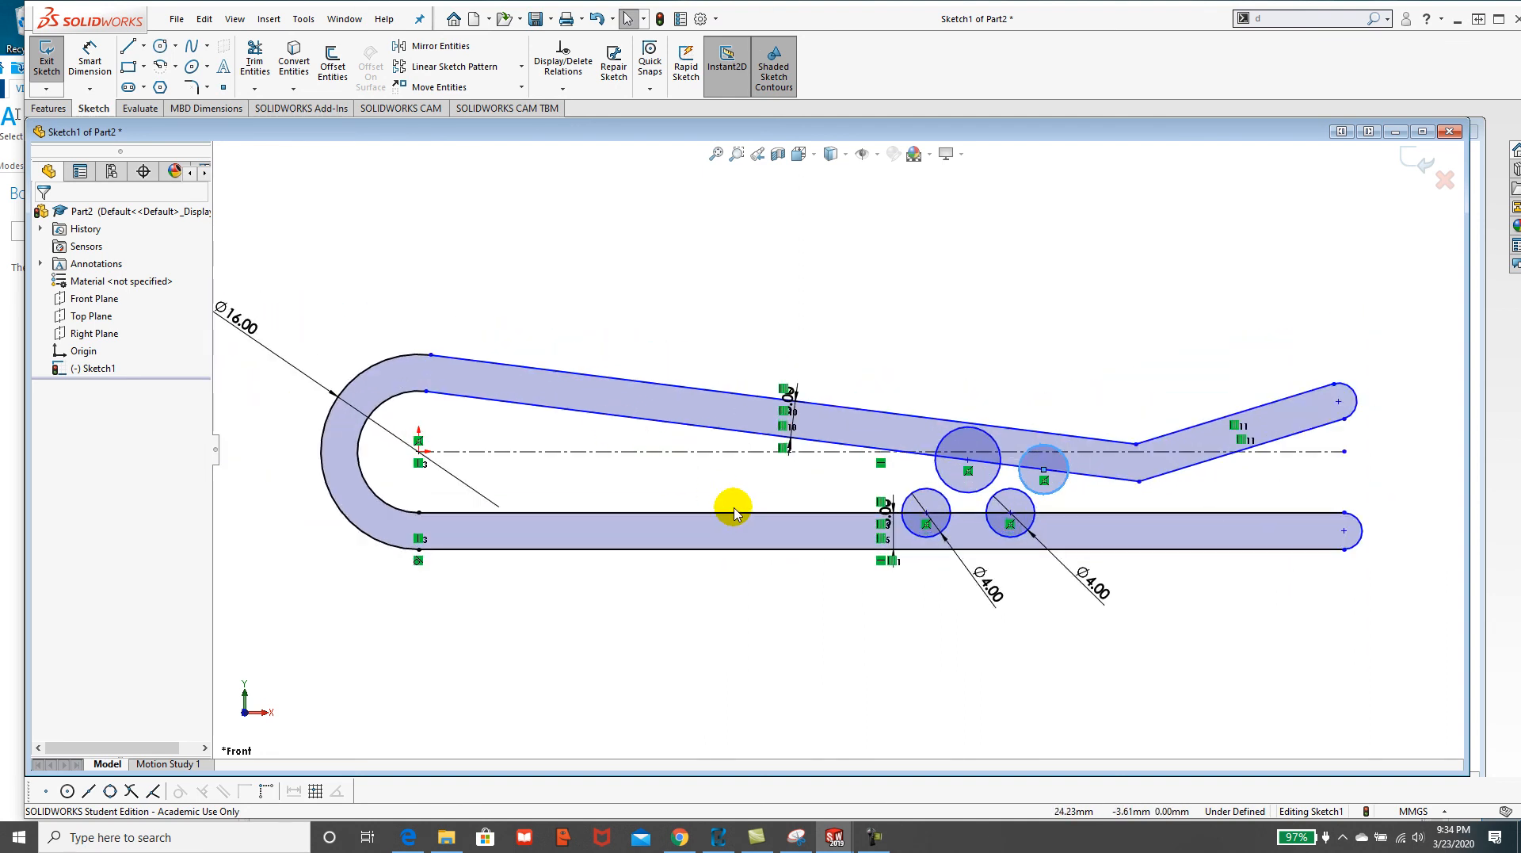
scroll(719, 499, down, 1)
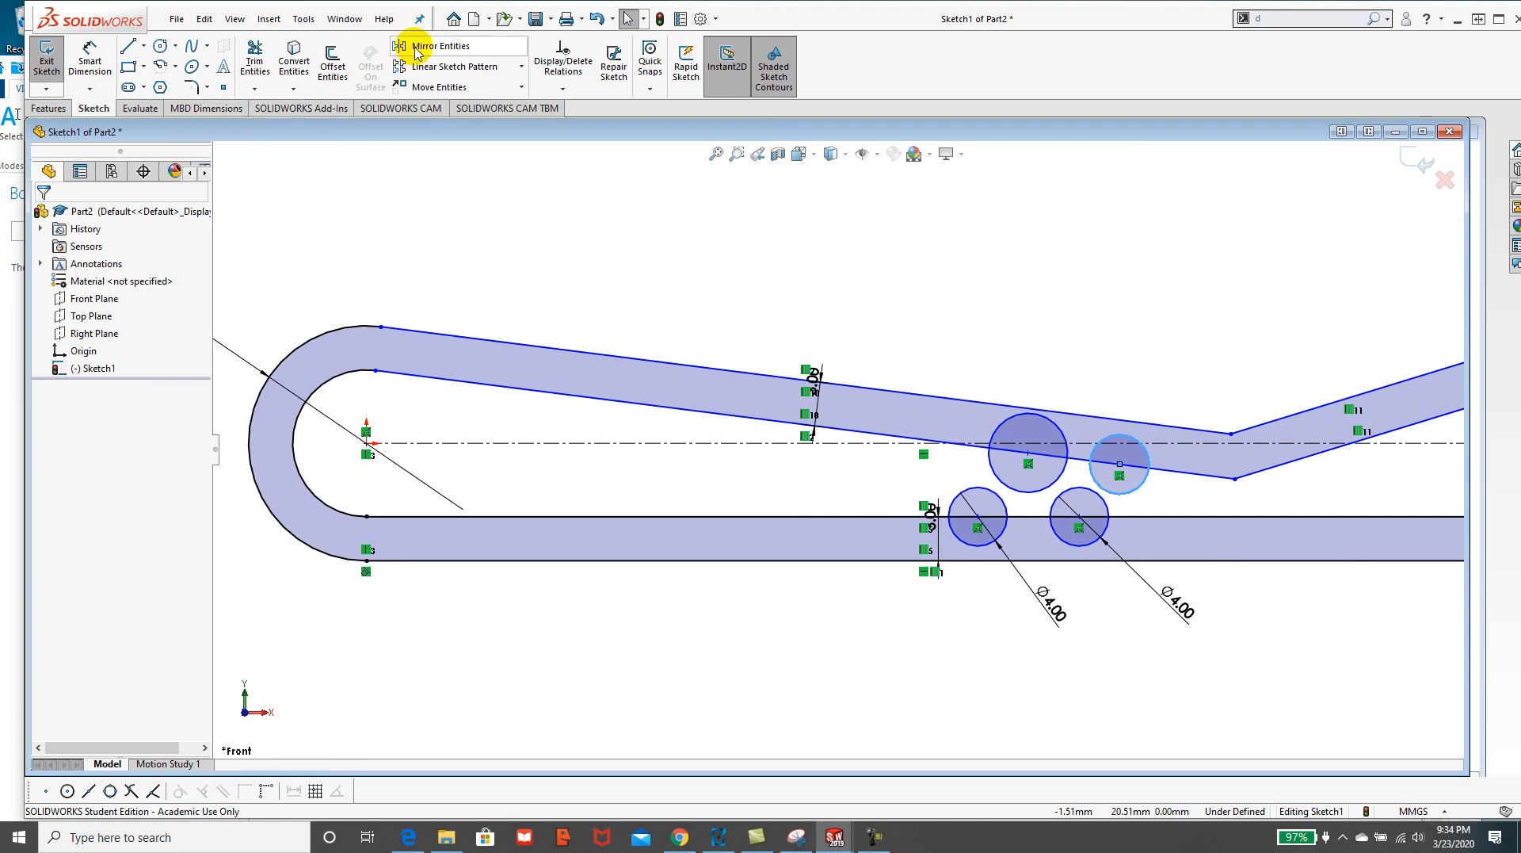
click(255, 57)
mouse_move(1141, 425)
mouse_down()
mouse_move(1165, 445)
mouse_move(1094, 463)
mouse_move(1104, 441)
mouse_move(1086, 441)
mouse_move(1113, 466)
mouse_move(1095, 447)
mouse_up()
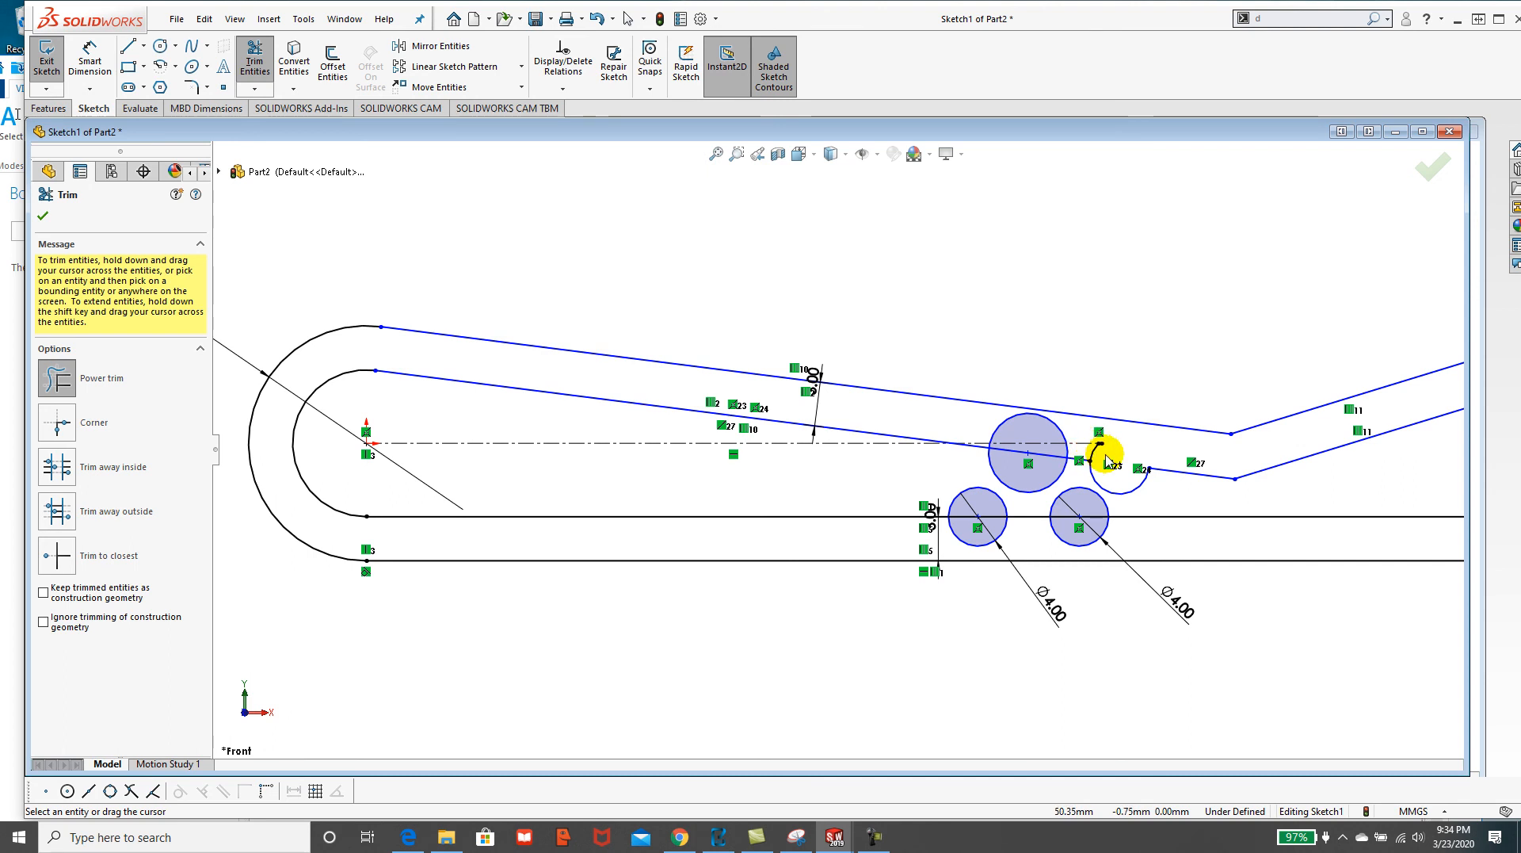
scroll(1046, 434, down, 2)
scroll(1044, 433, down, 2)
click(1032, 429)
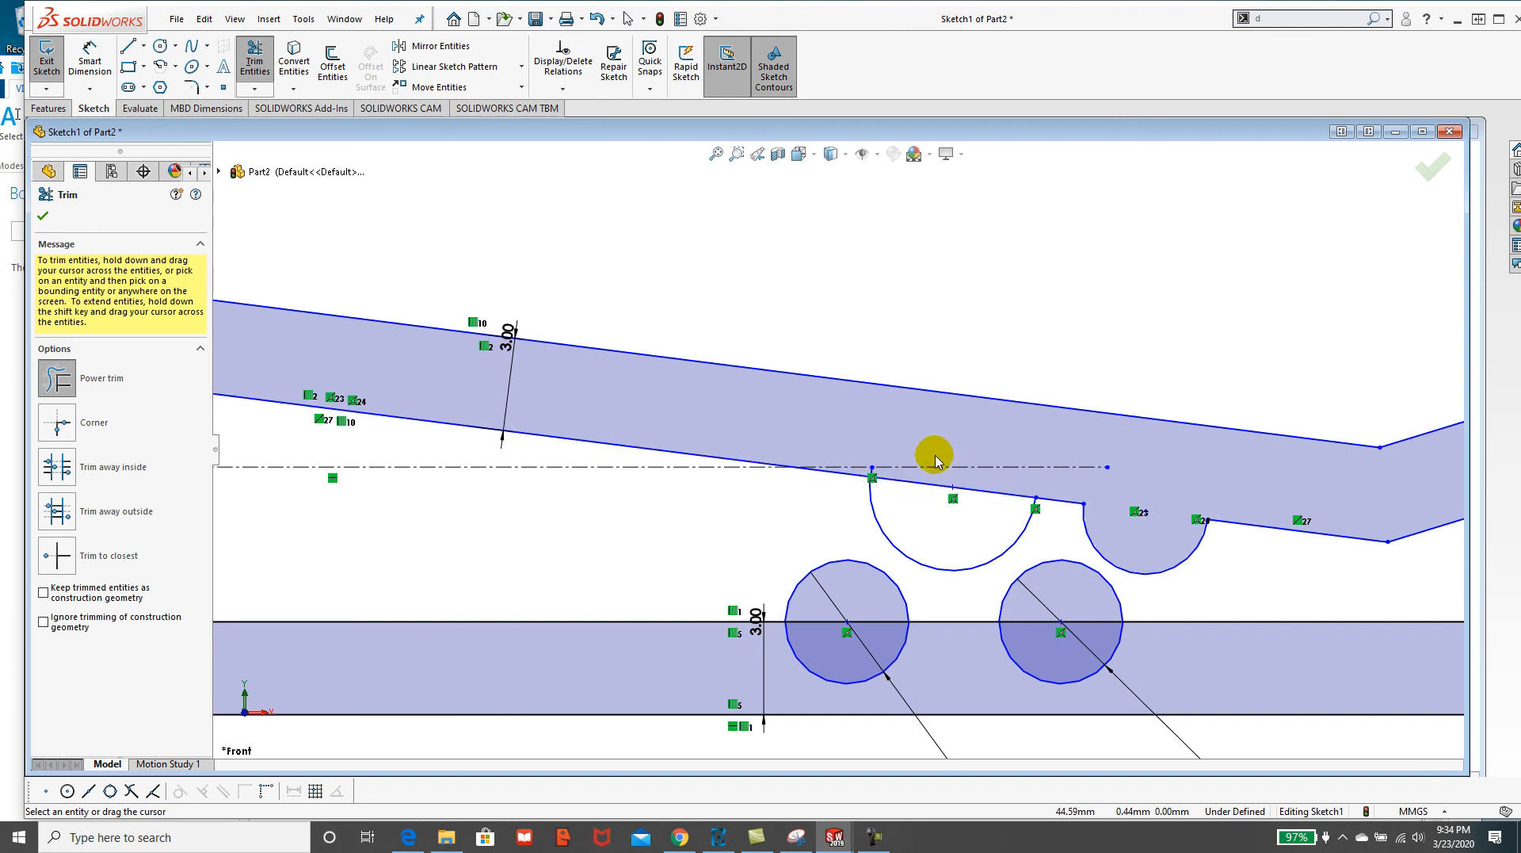
scroll(951, 460, down, 2)
scroll(864, 496, down, 2)
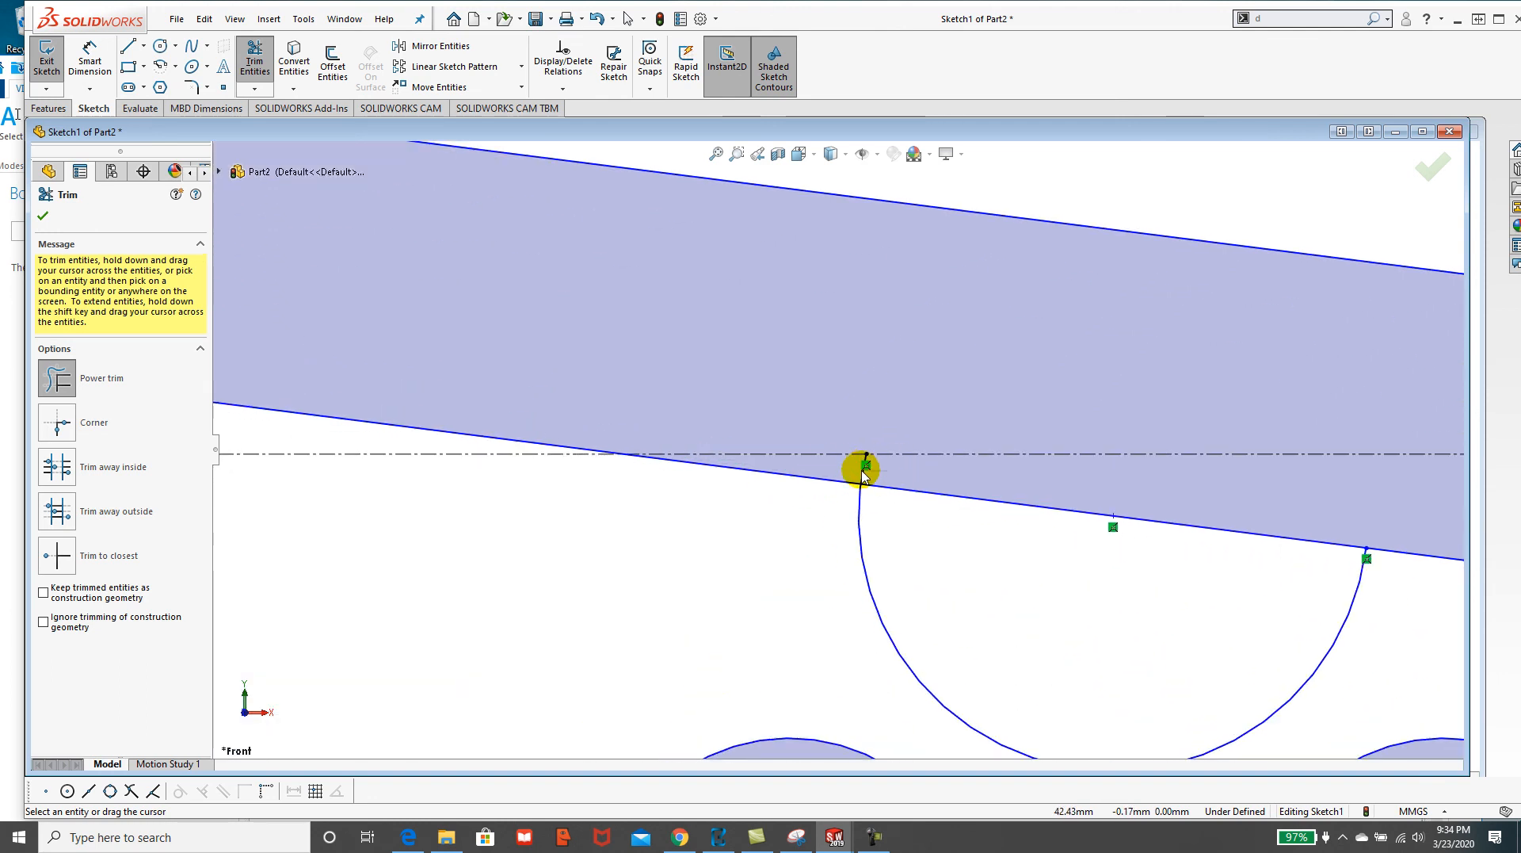
click(954, 486)
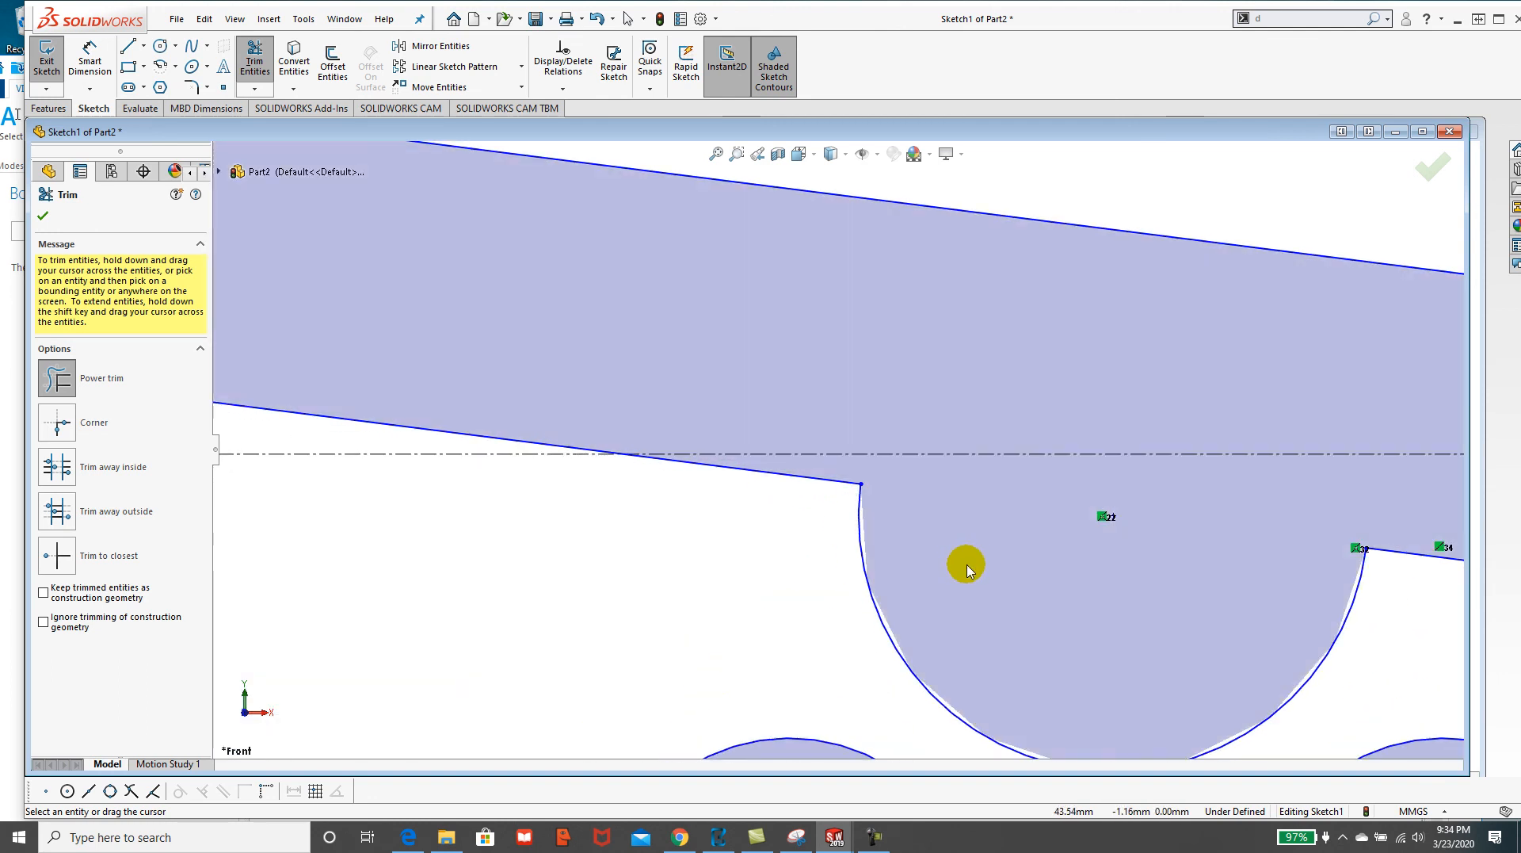
Trim the lower halves of the two lower-arm circles and the arm line inside them, and finish trimming.
scroll(964, 571, up, 3)
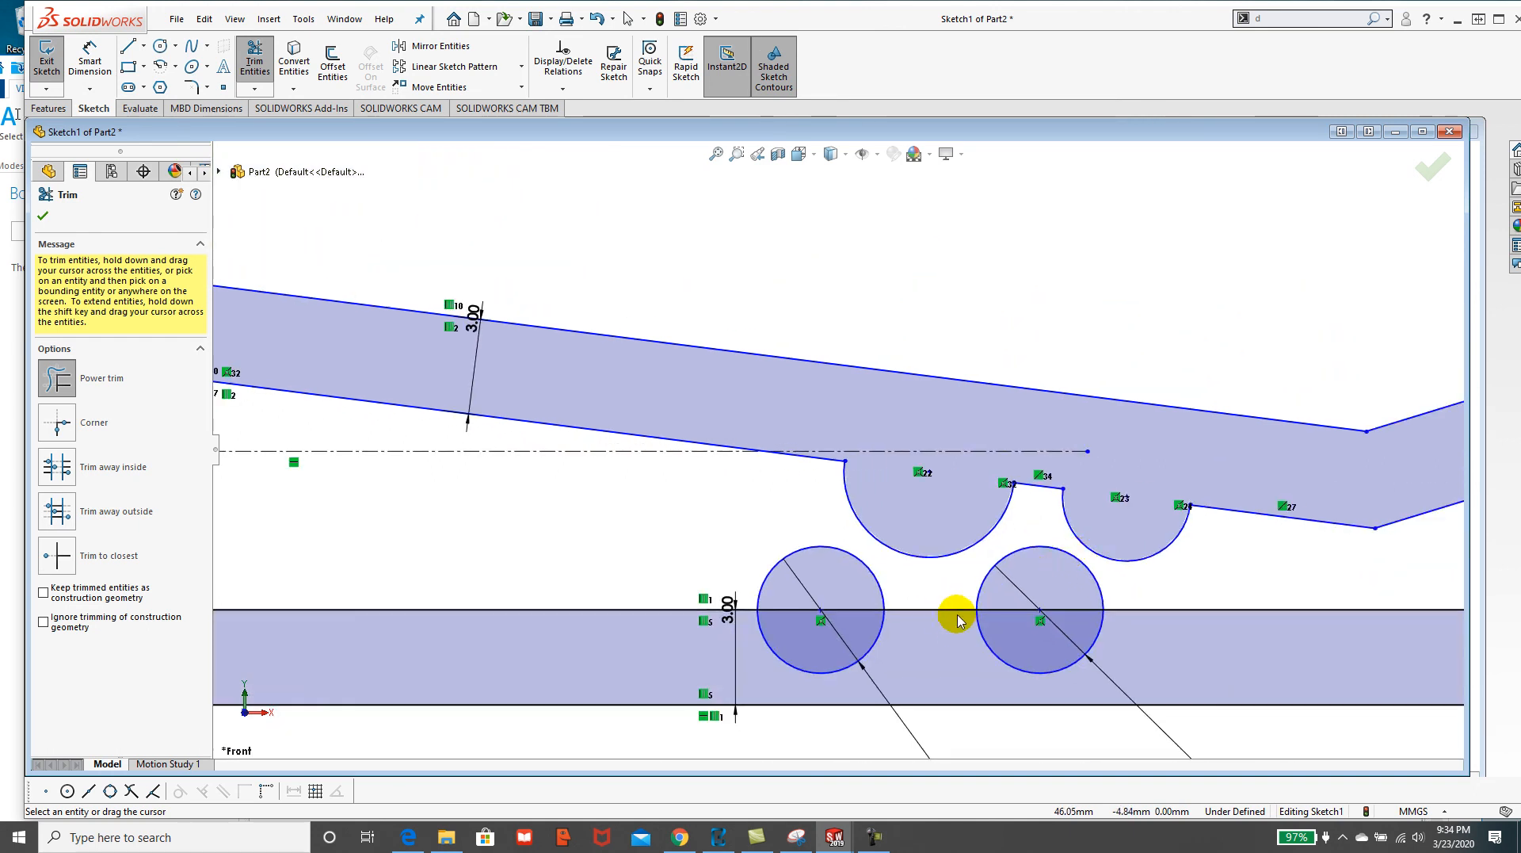
scroll(1001, 679, down, 1)
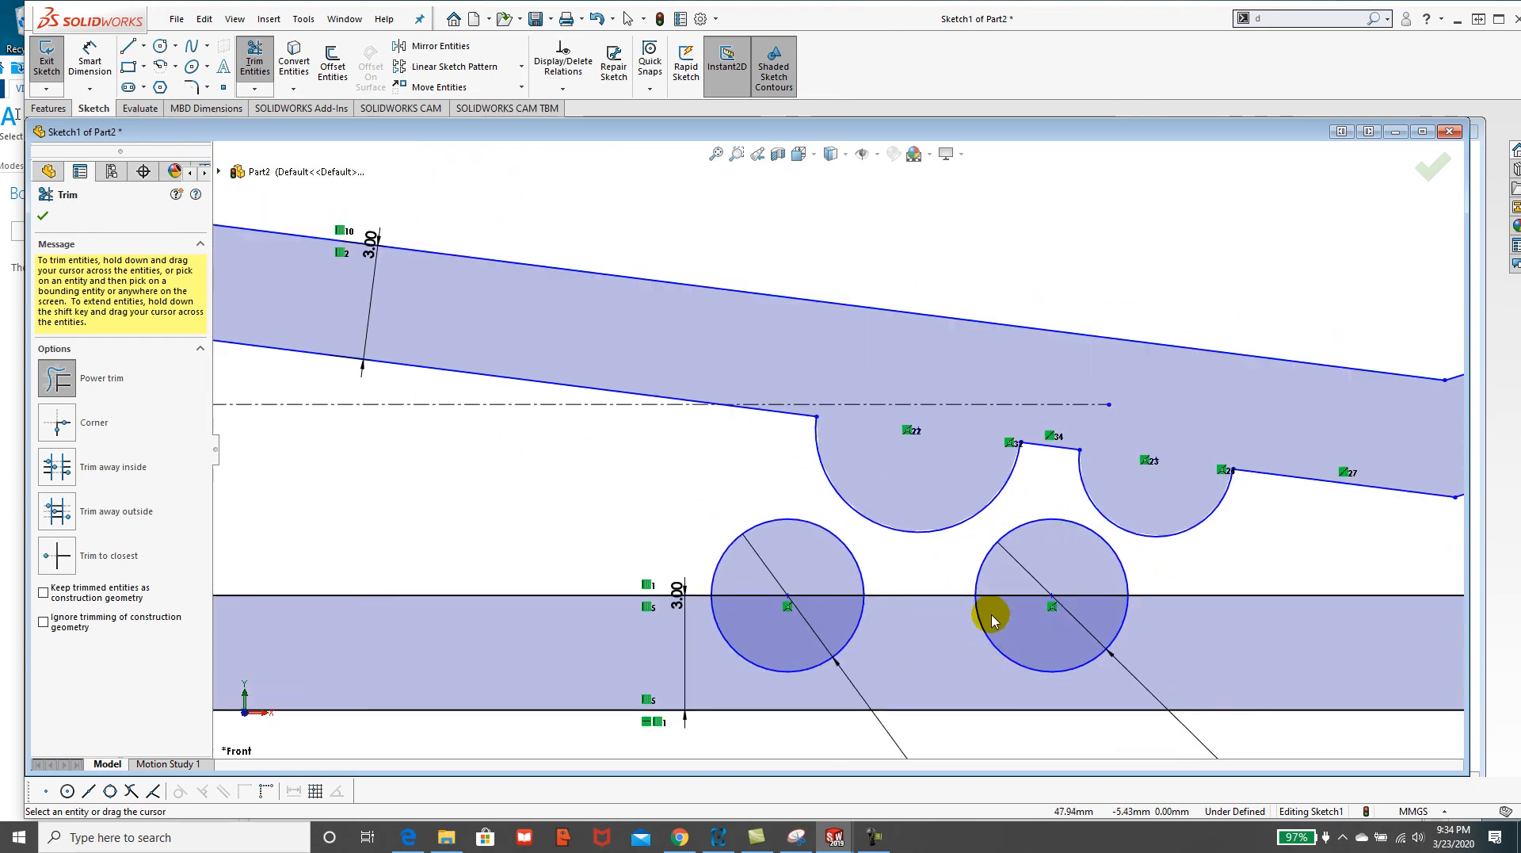
mouse_move(978, 652)
mouse_down()
mouse_move(997, 641)
mouse_move(937, 635)
mouse_move(900, 659)
mouse_move(798, 577)
mouse_move(924, 652)
mouse_move(1019, 614)
mouse_move(1014, 590)
mouse_up()
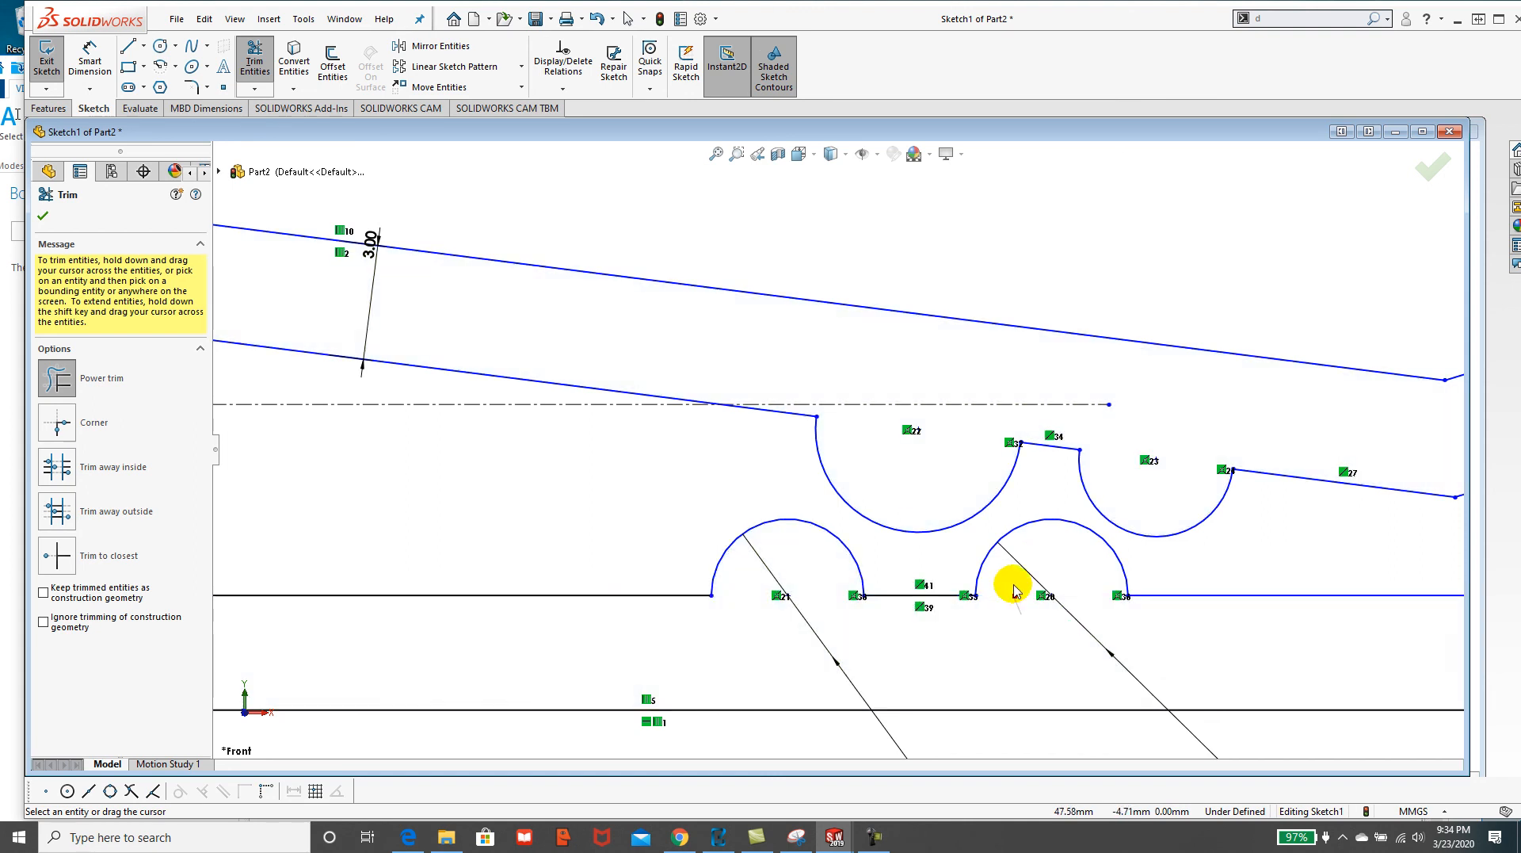
scroll(877, 640, down, 3)
scroll(874, 638, up, 5)
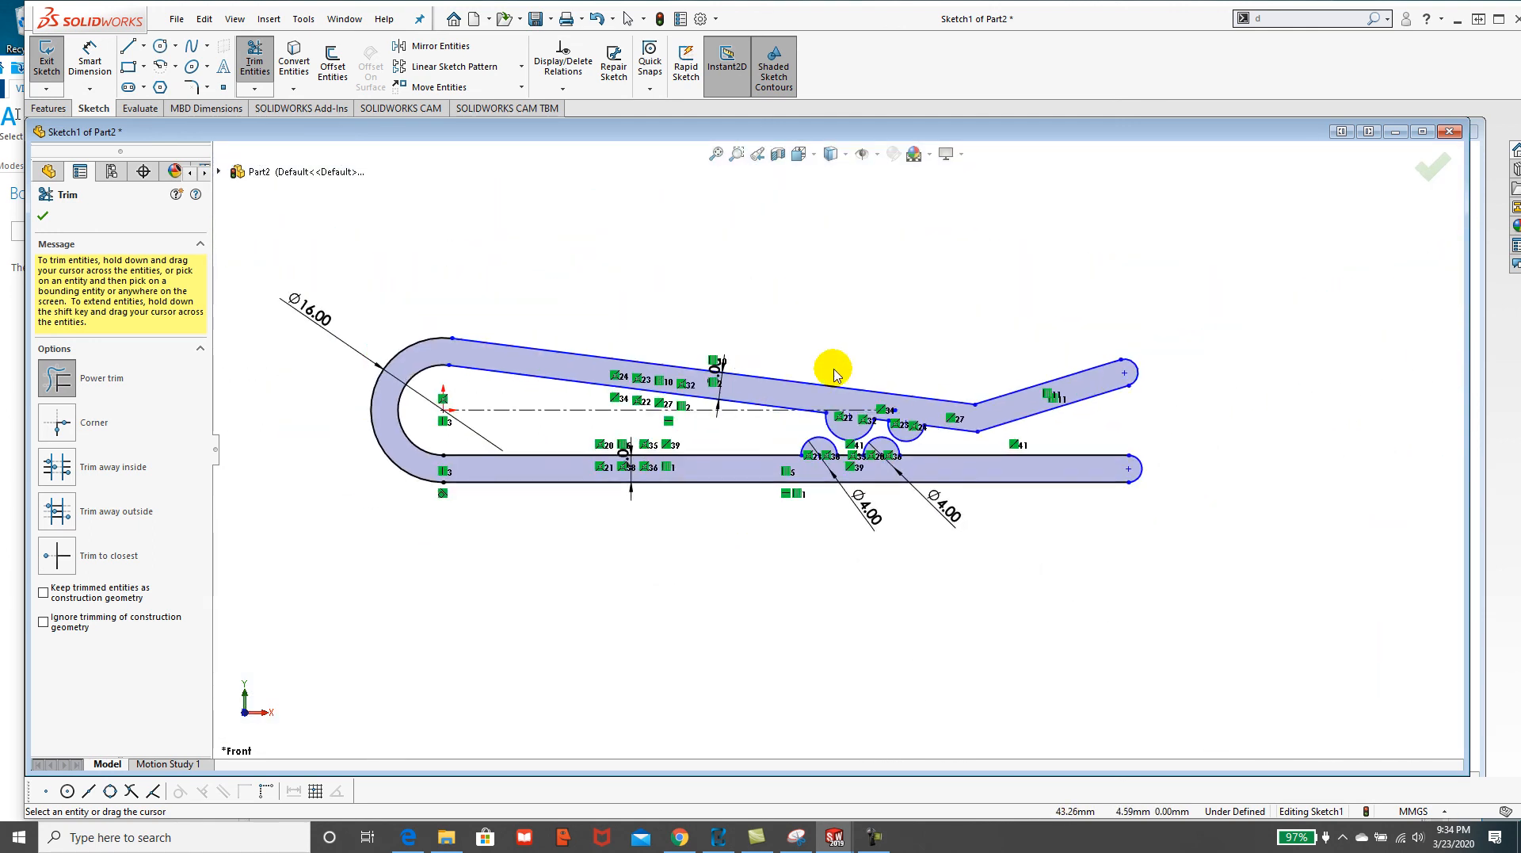
scroll(834, 374, down, 1)
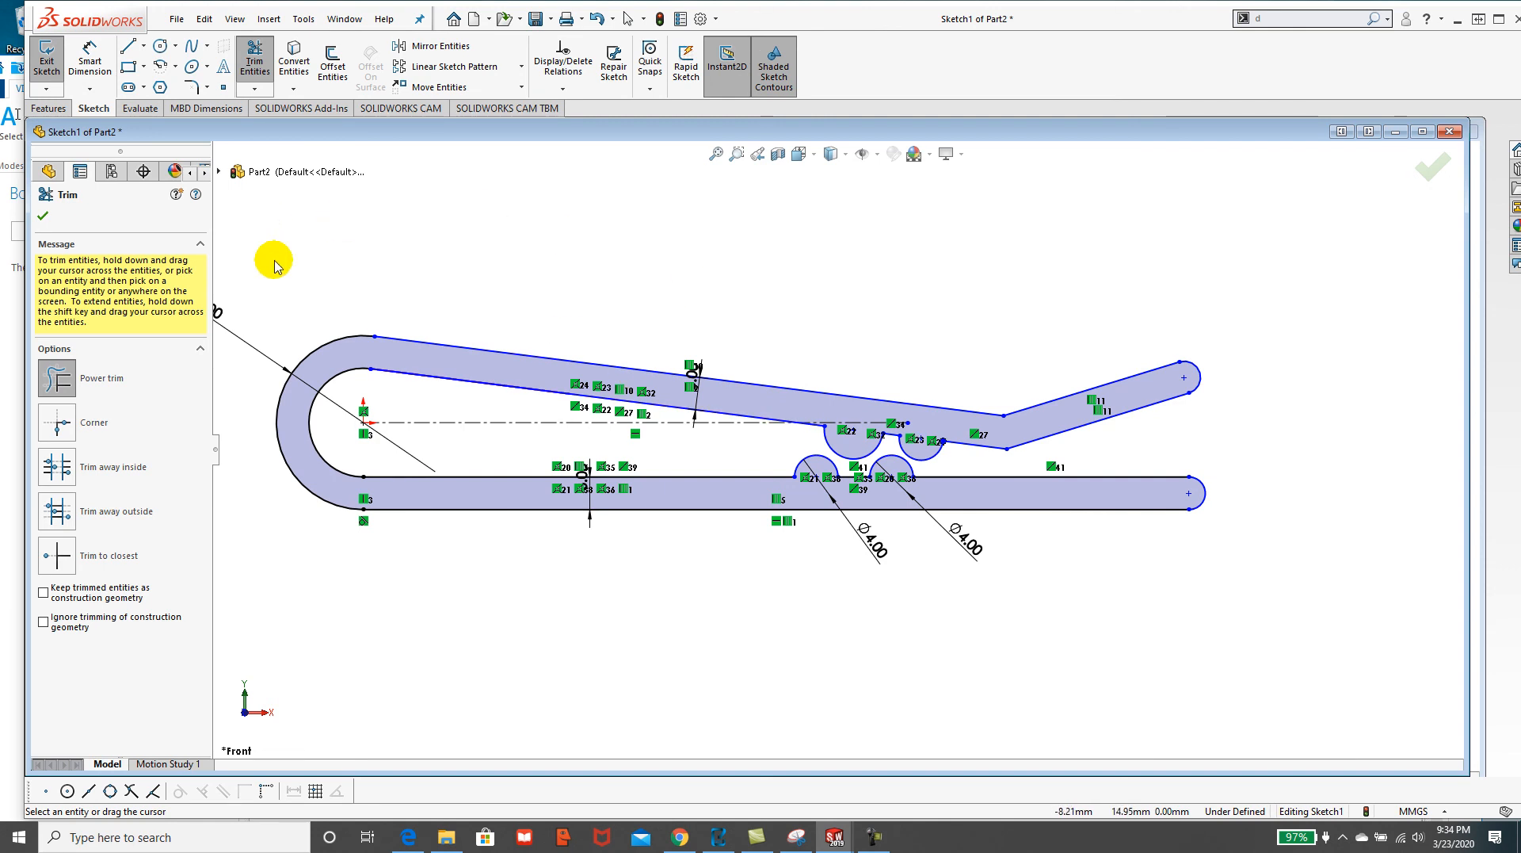
click(43, 216)
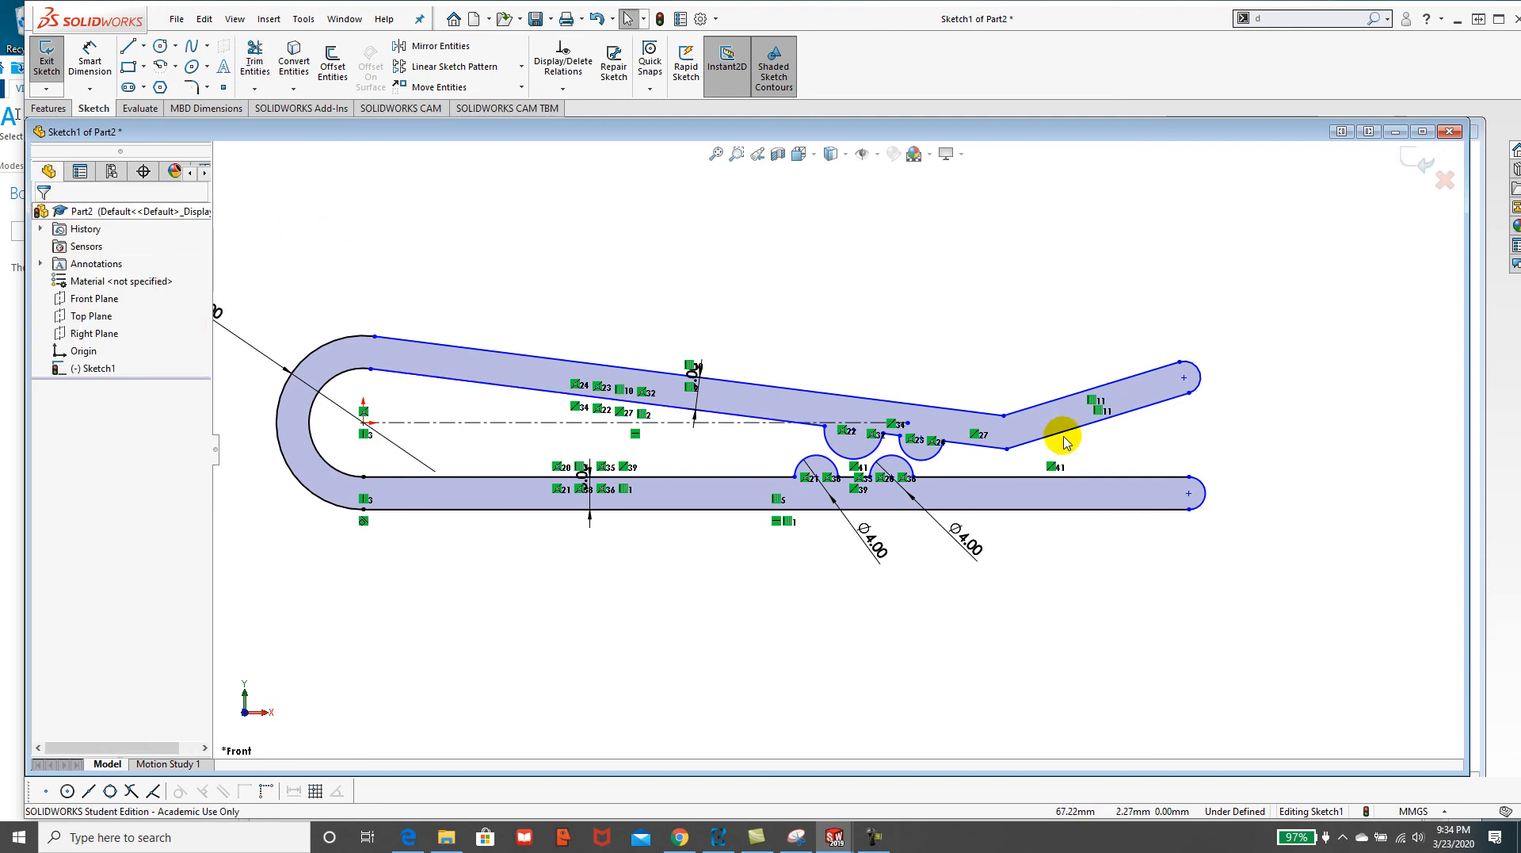
Extrude the clip sketch as a boss with the Mid Plane end condition and a 20 mm depth, checking the width in the PDF drawing.
click(52, 109)
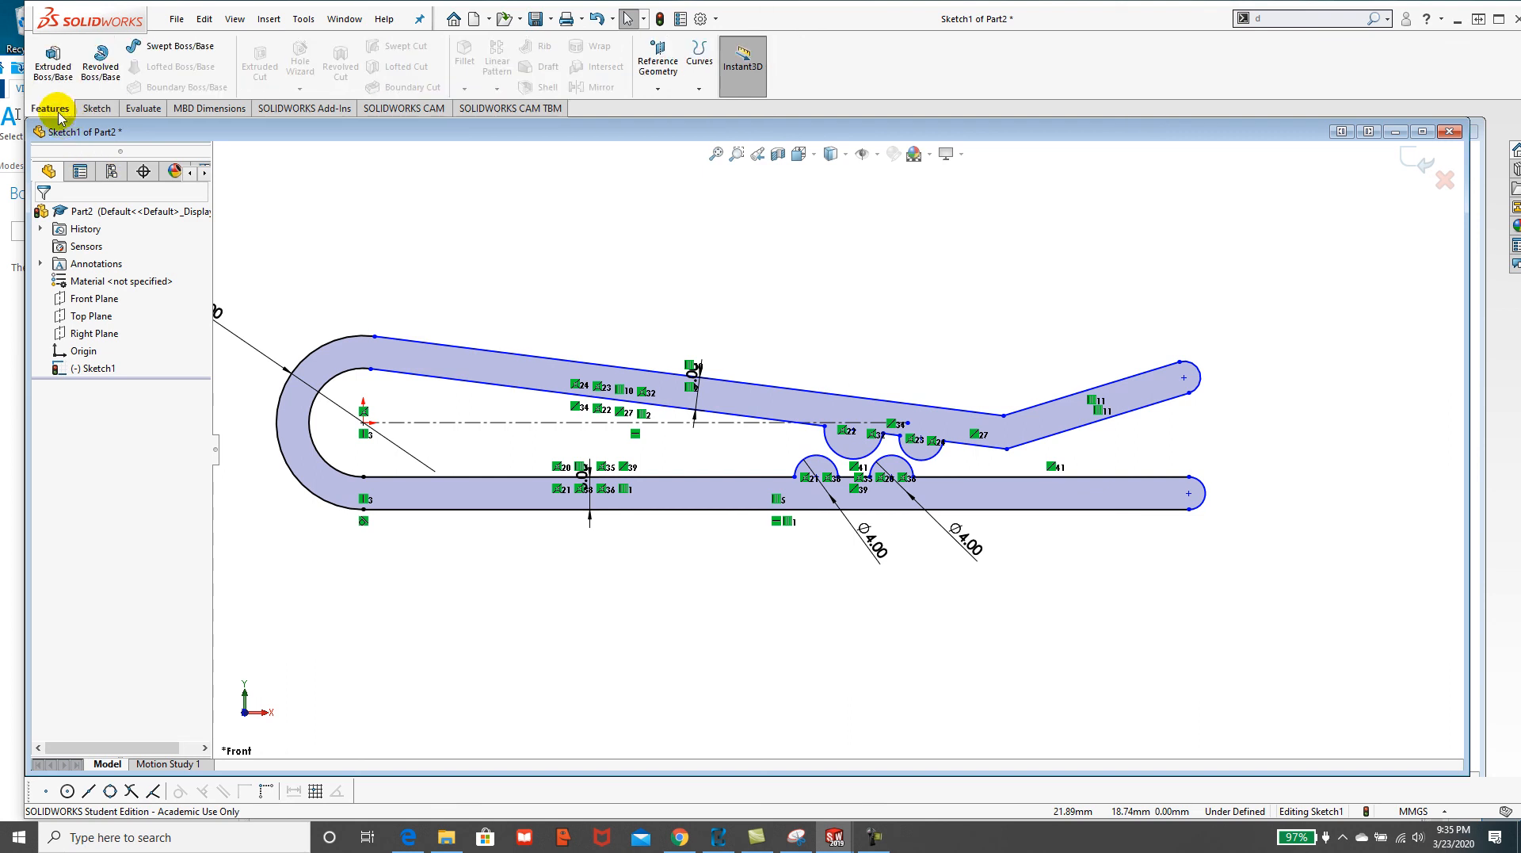
click(53, 70)
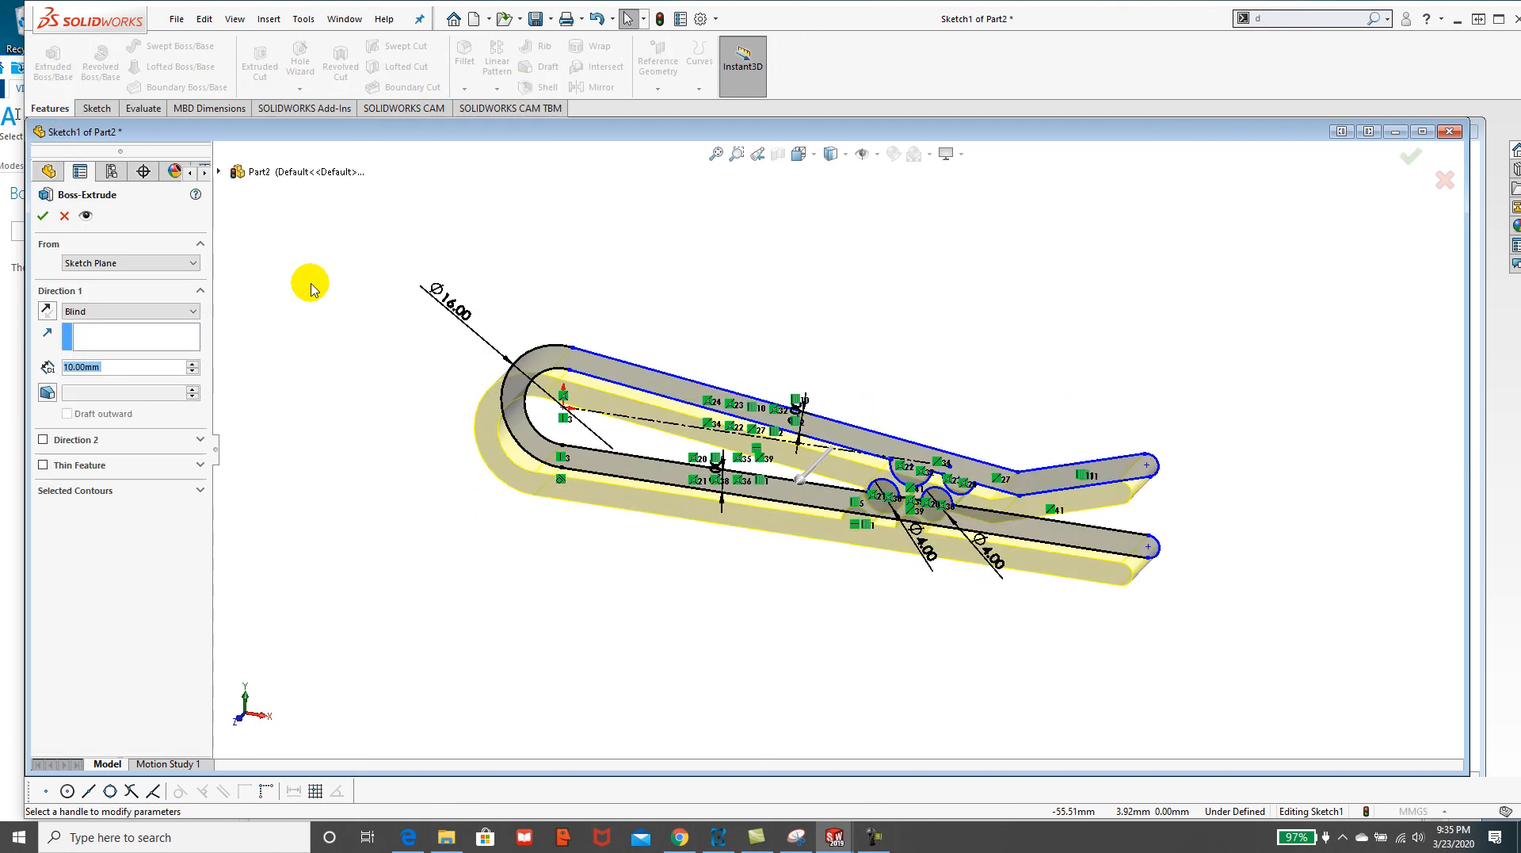
click(148, 312)
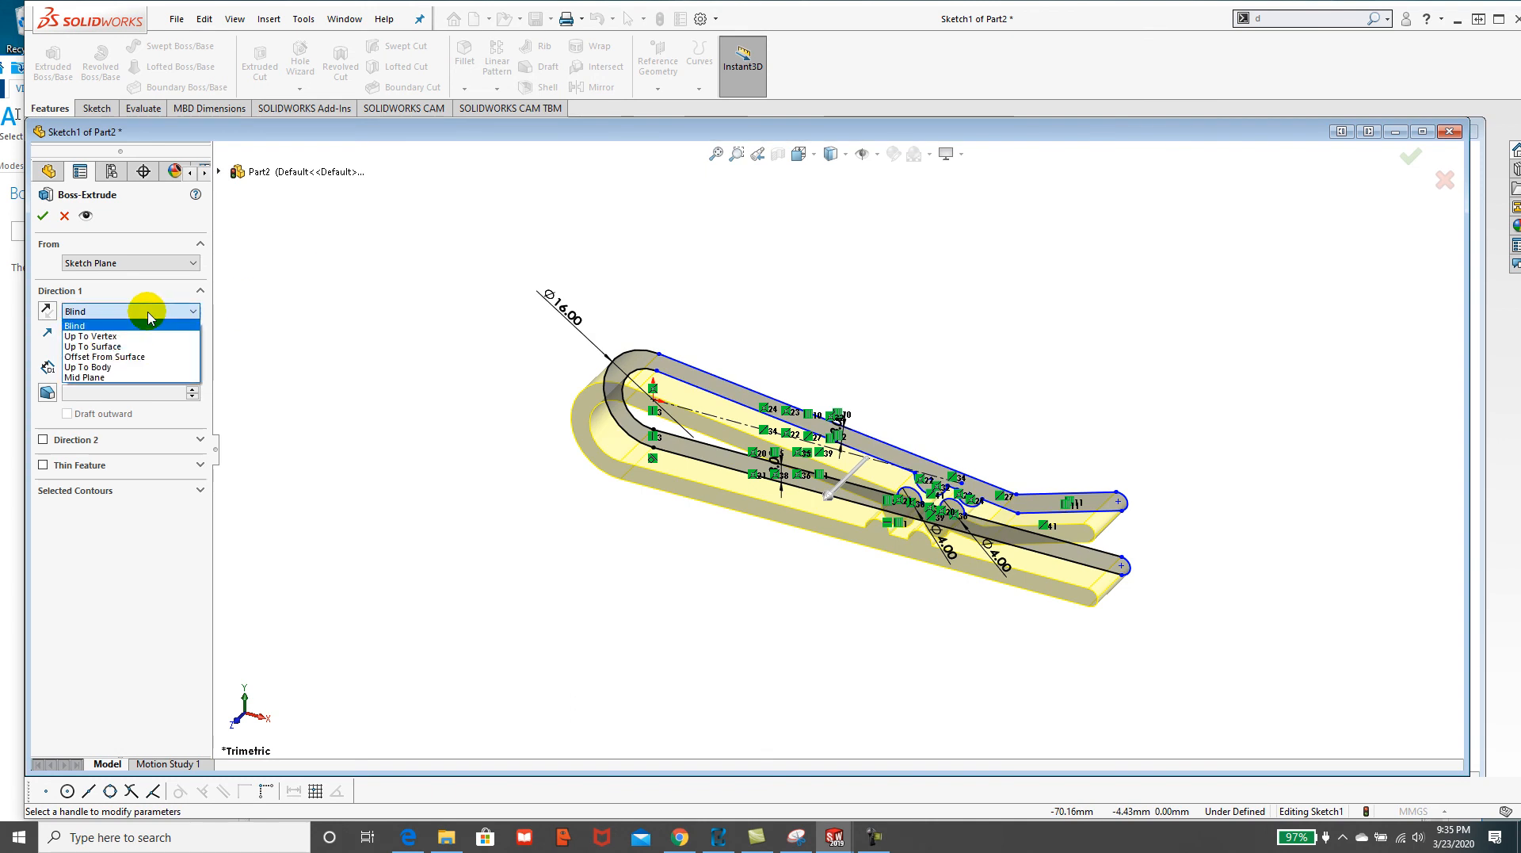
click(111, 374)
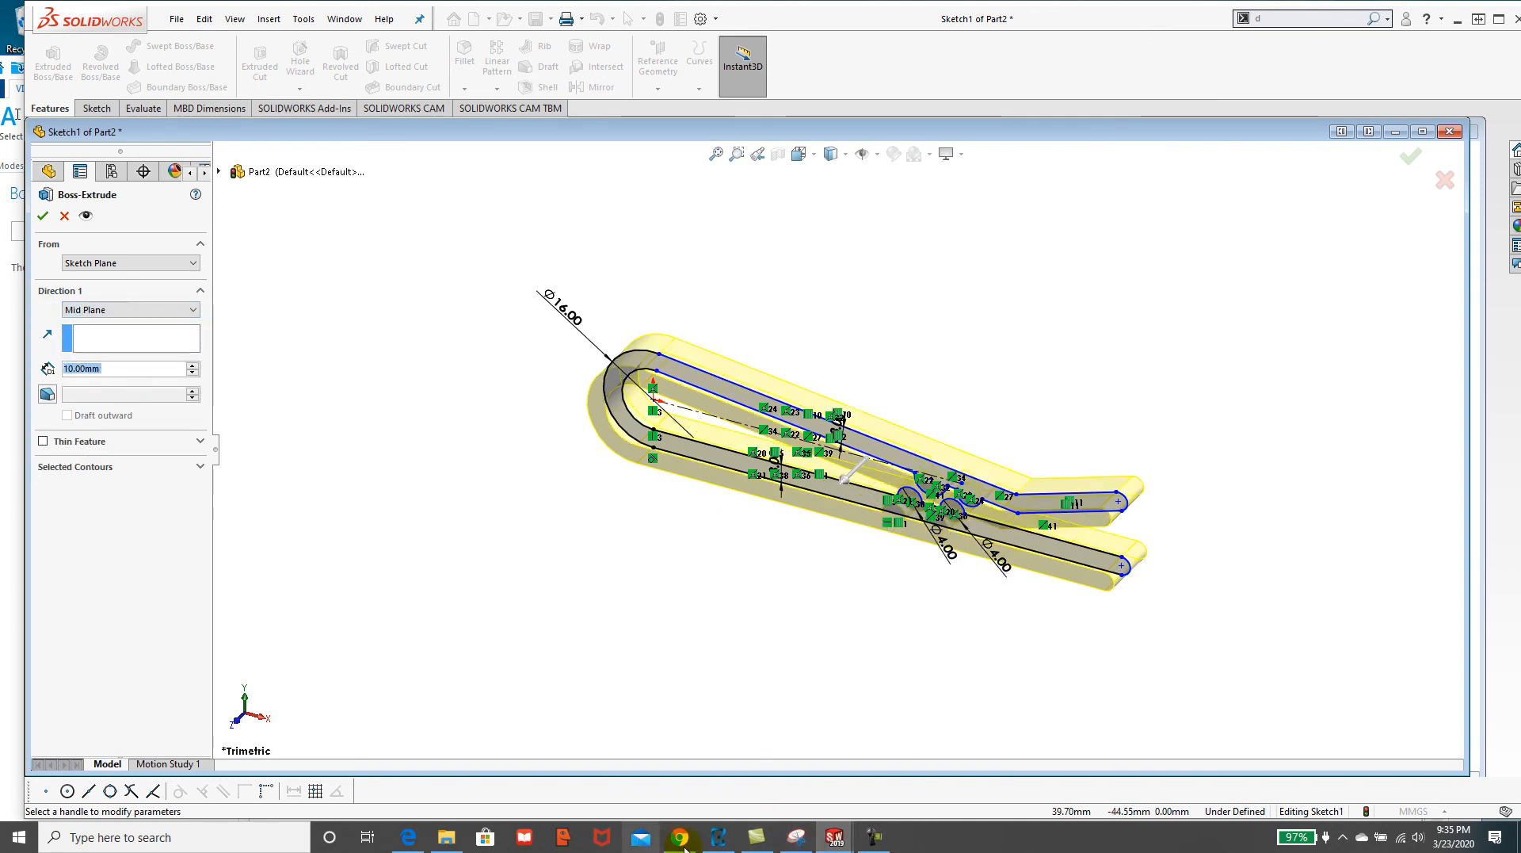
click(716, 842)
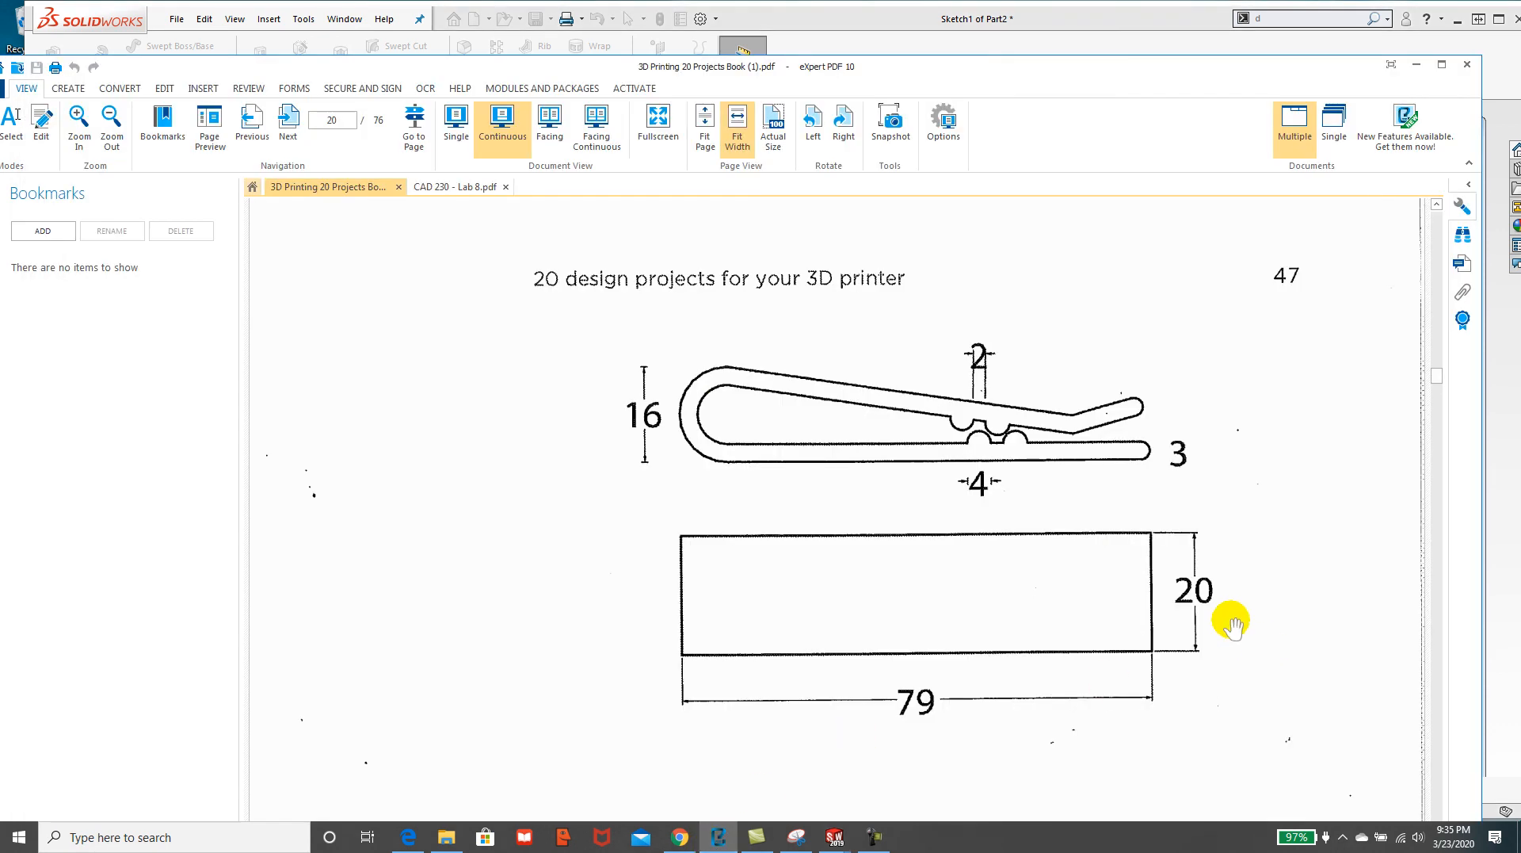
mouse_move(834, 839)
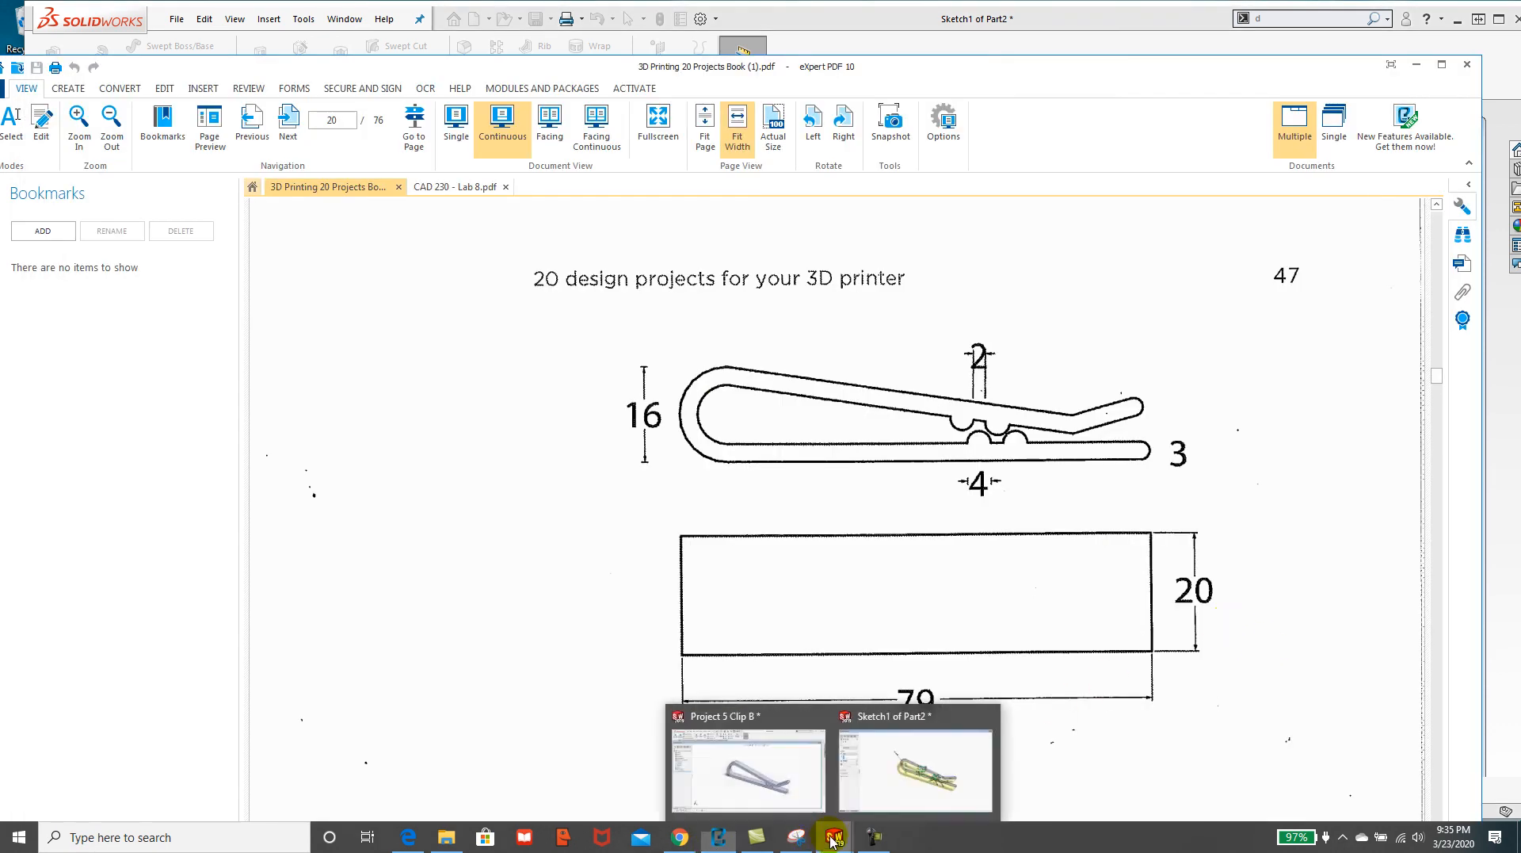
click(913, 803)
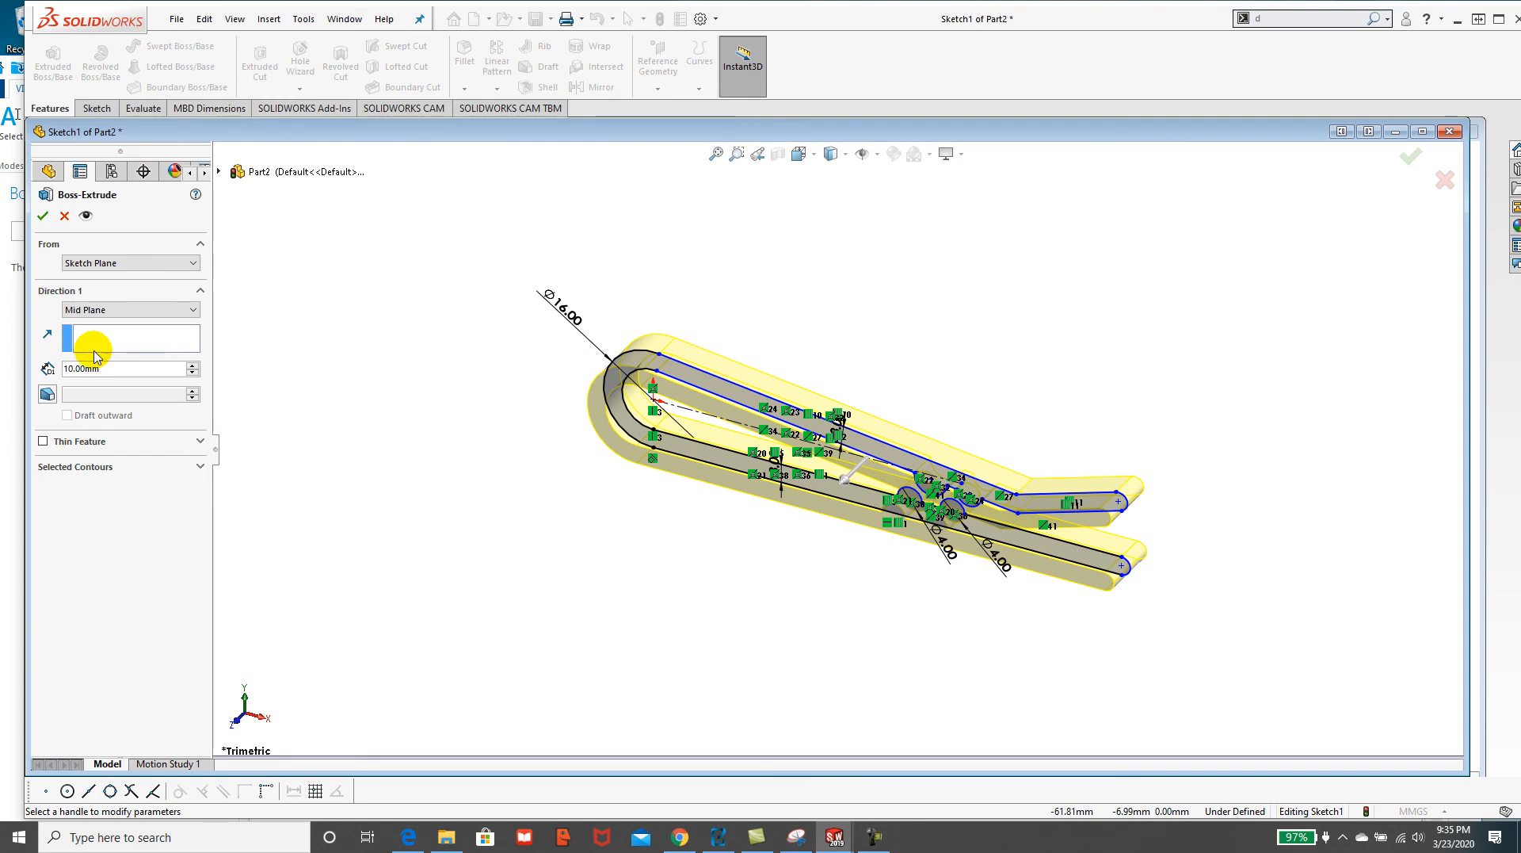
drag(114, 373, 25, 368)
text(20)
key(Return)
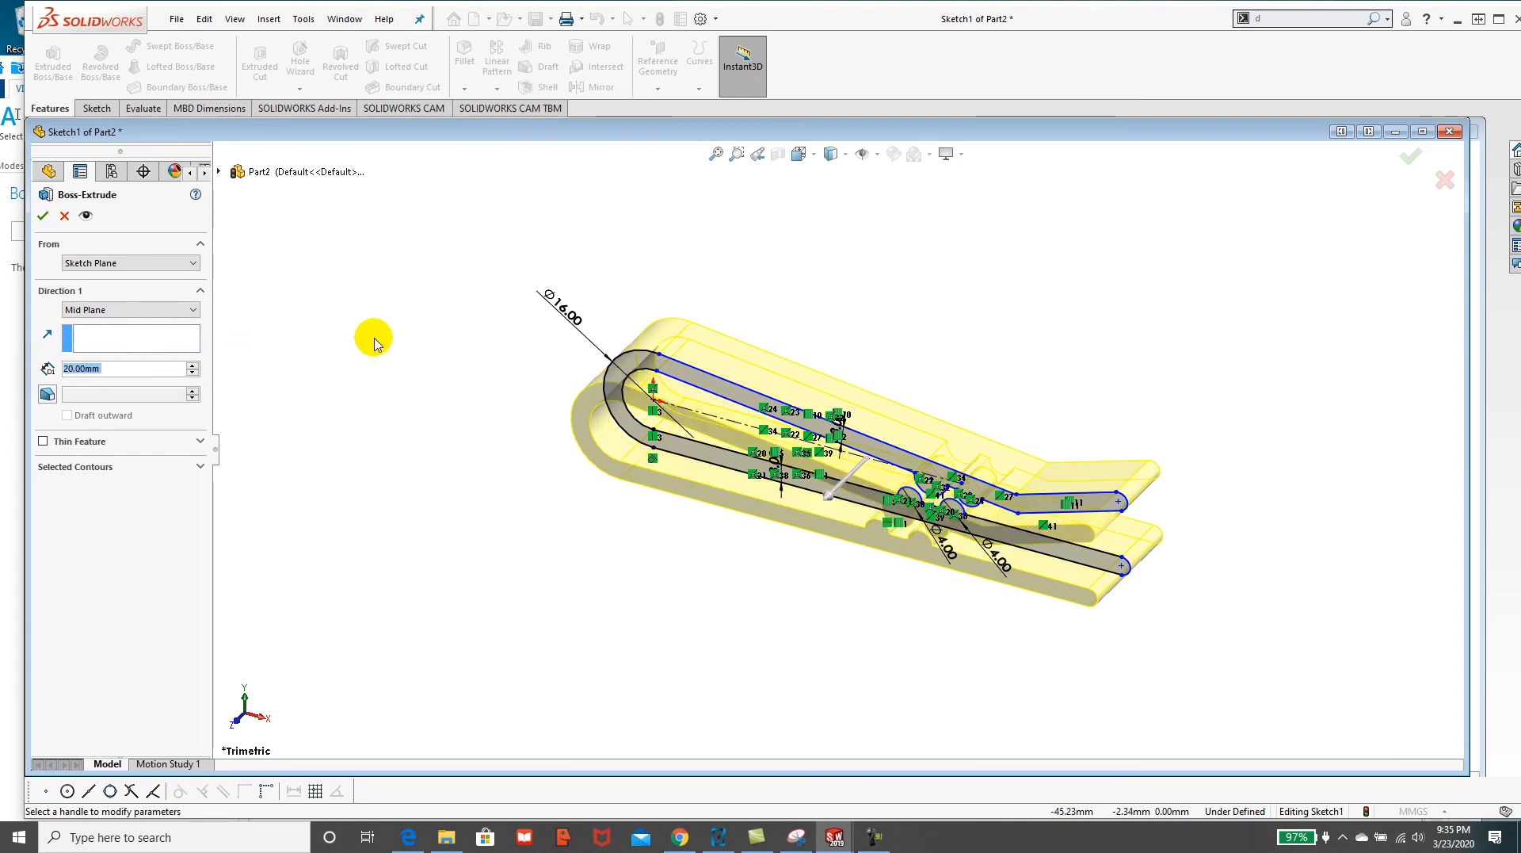
click(43, 215)
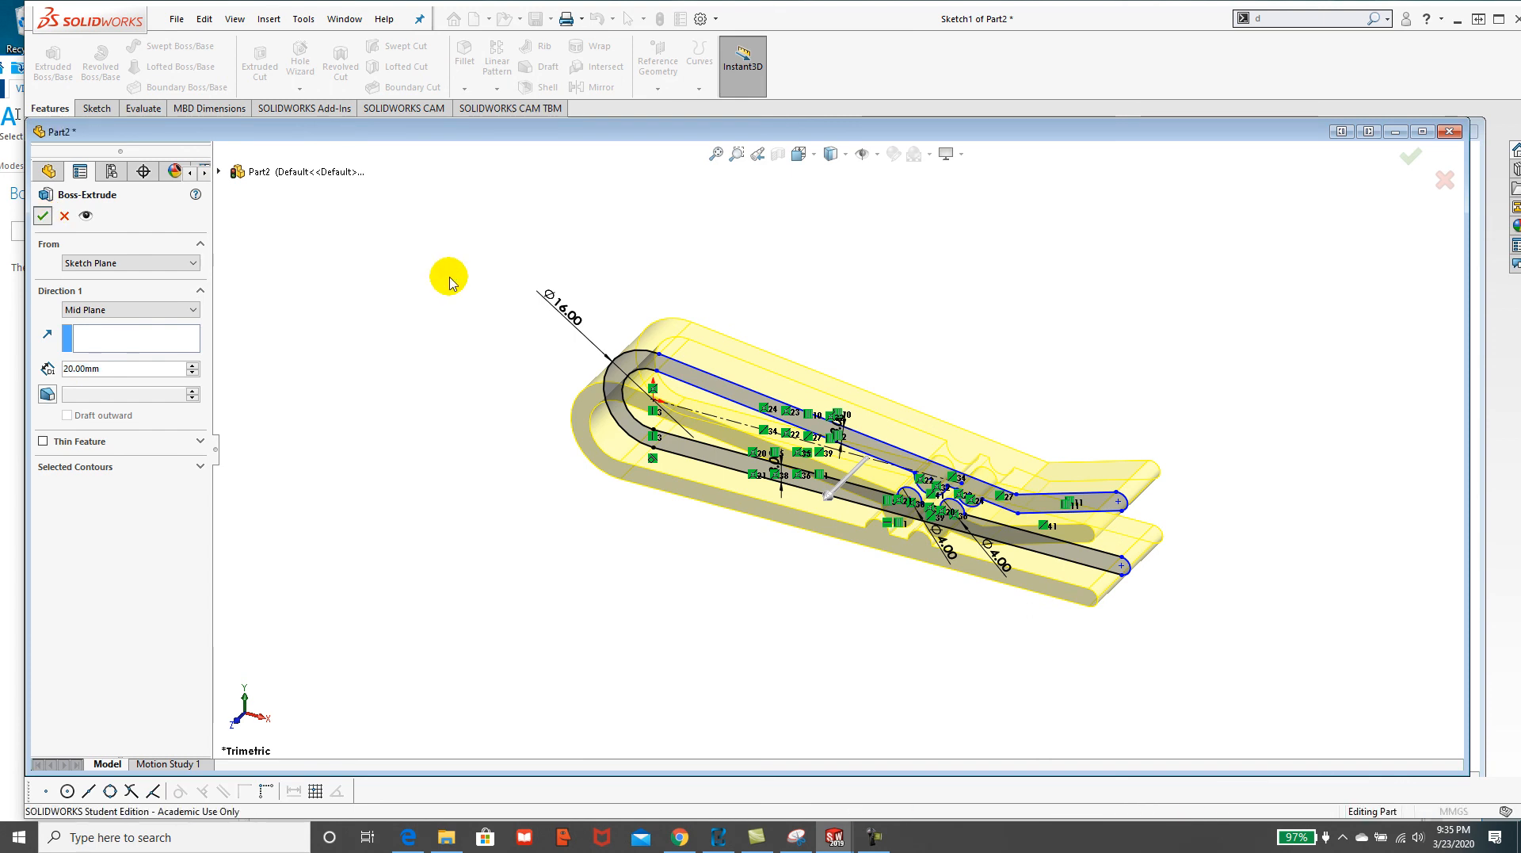
Save the part in the CAD-107 folder under the file name "JC-Project 5 - CAD-107".
click(177, 21)
click(208, 211)
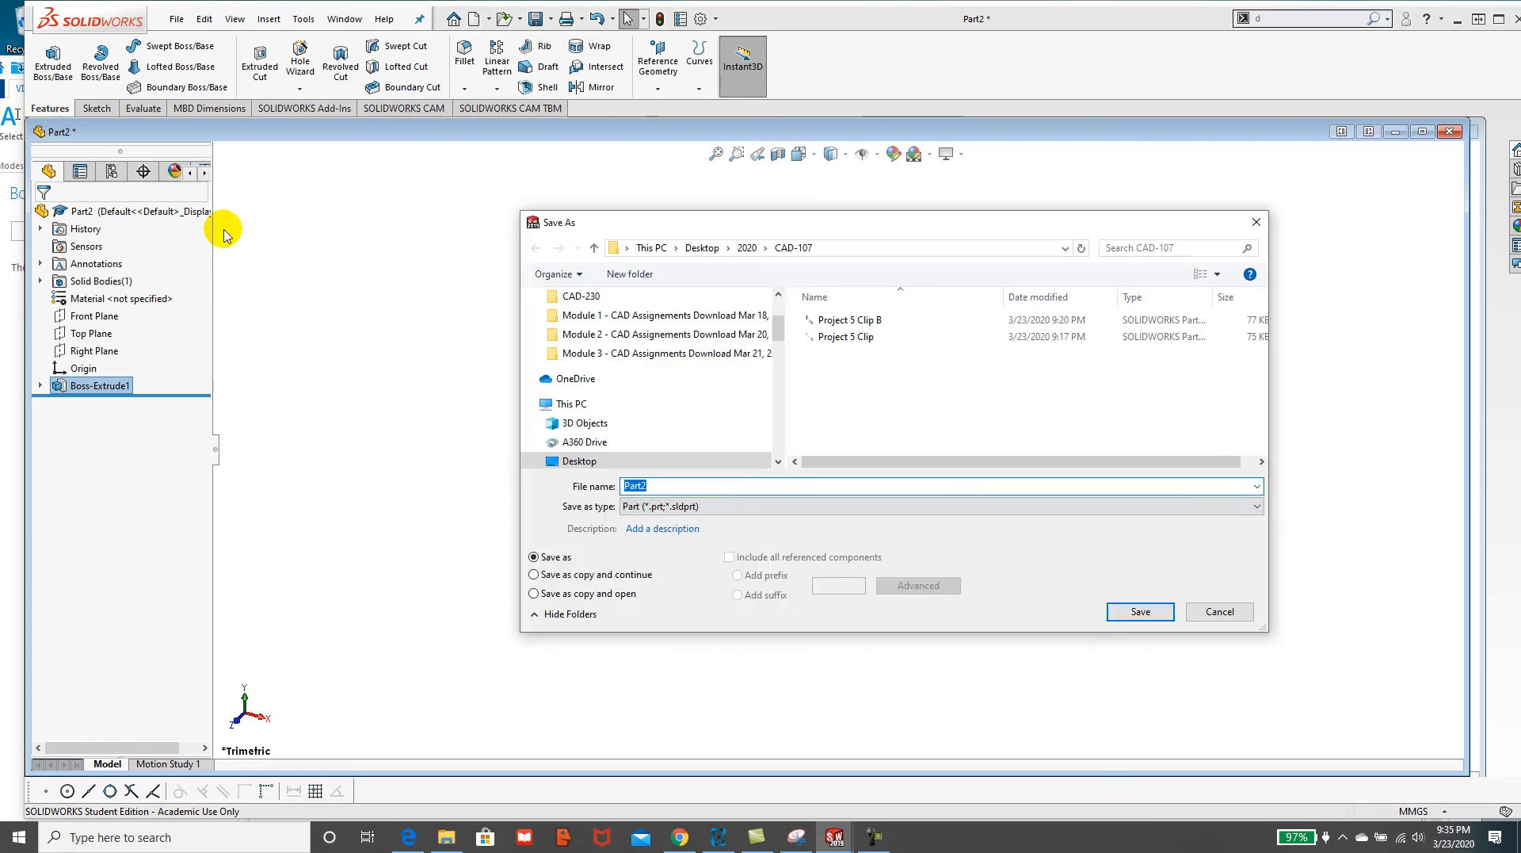
text(JC-)
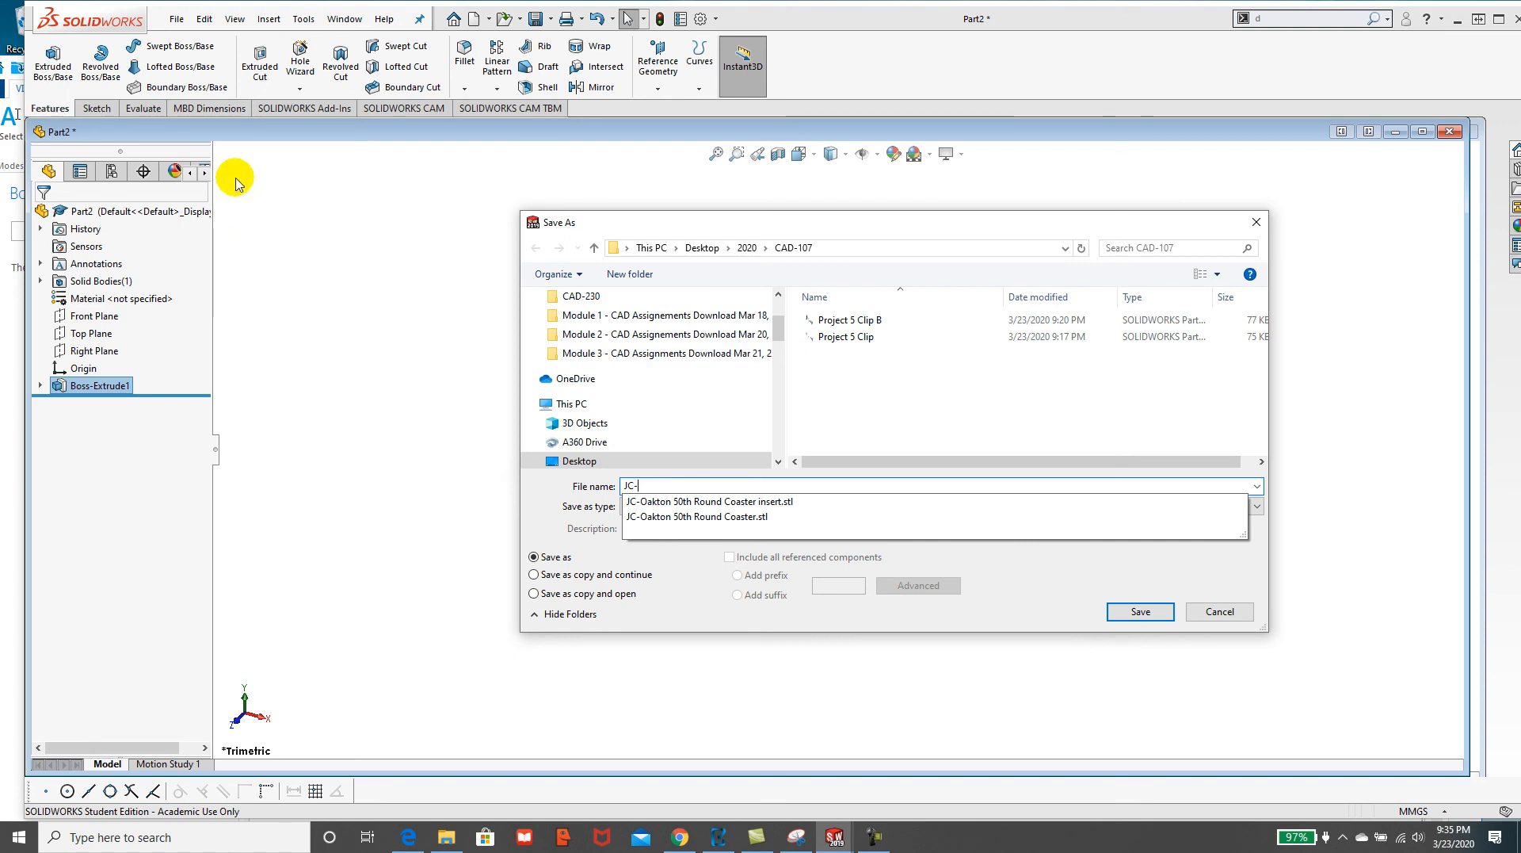
text(Project 5 - CAD-107)
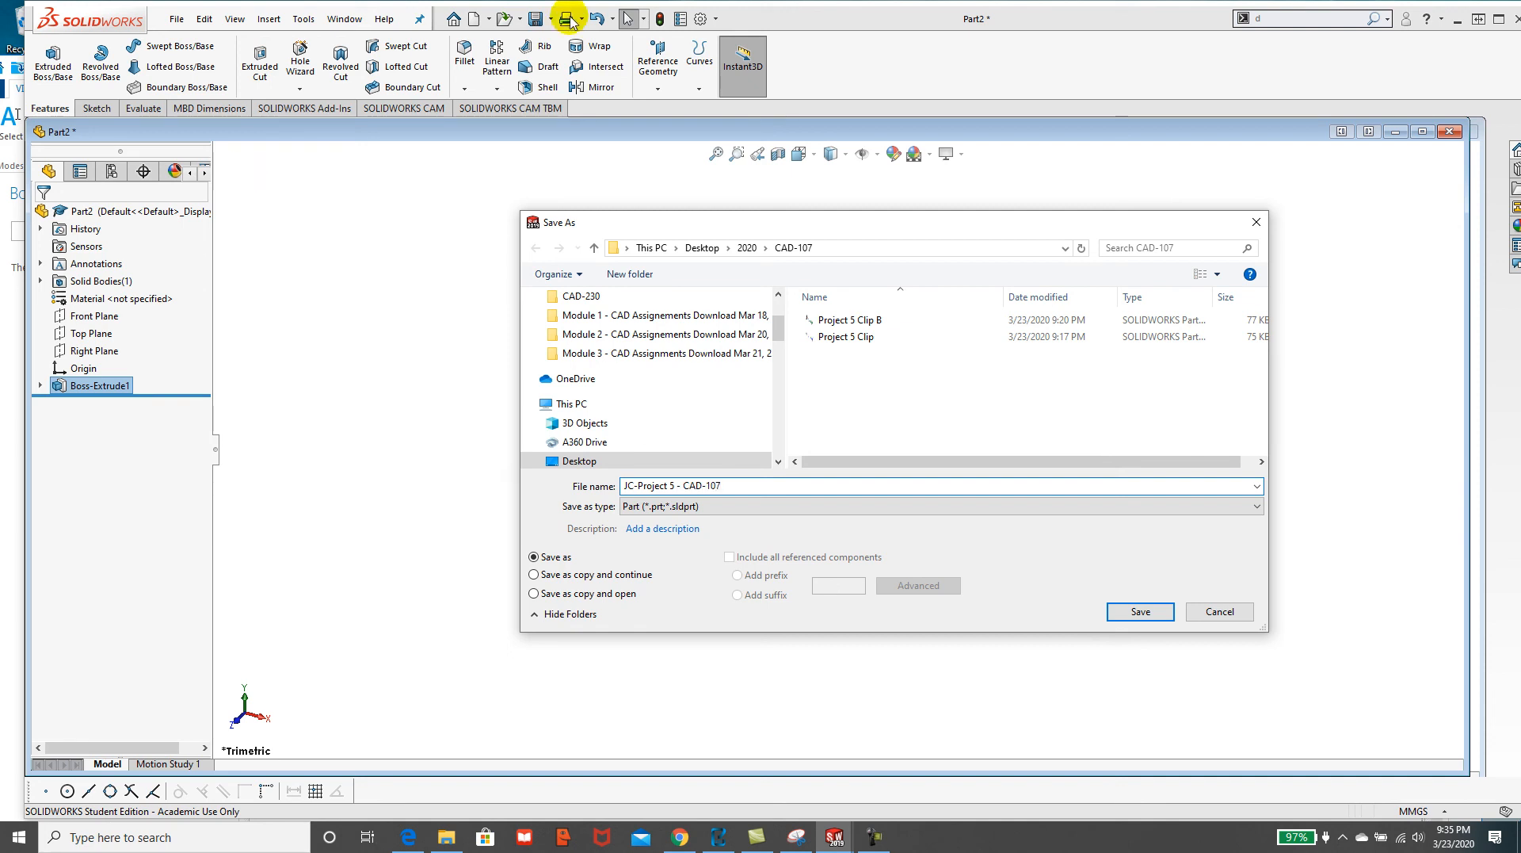
click(1138, 612)
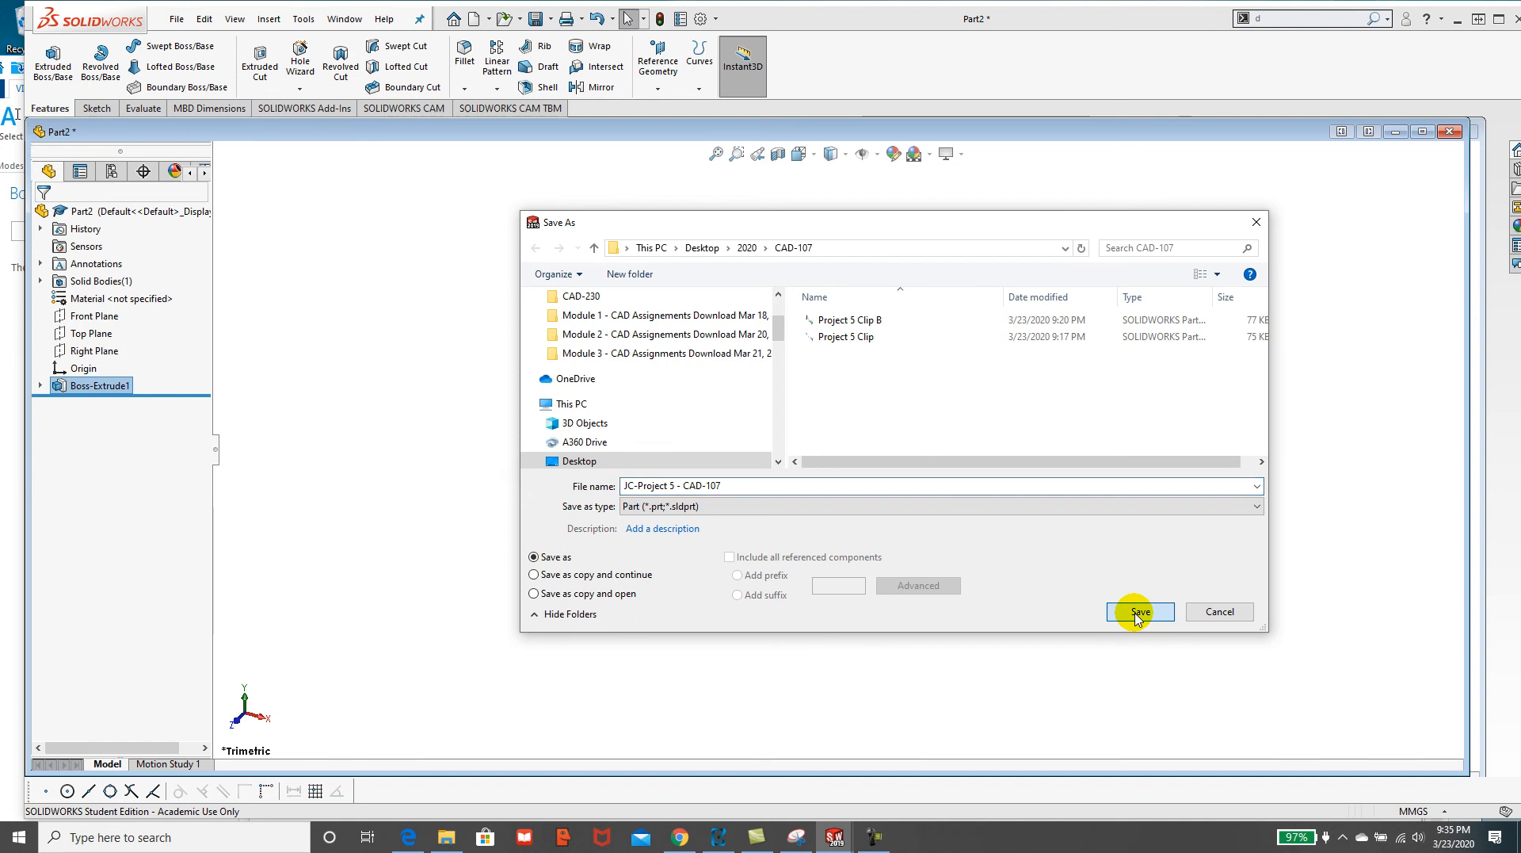